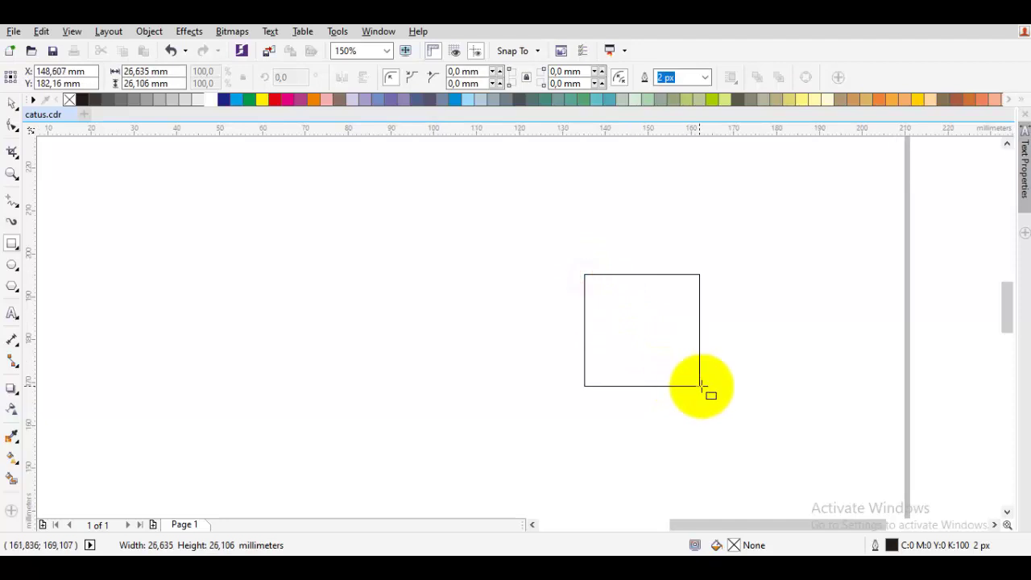
# Finish drawing the rectangle about 28 by 26 mm and convert it to curves
pyautogui.press('space')
pyautogui.click(672, 369)
pyautogui.scroll(1, 649, 372)
pyautogui.moveTo(648, 372); pyautogui.dragTo(629, 380)
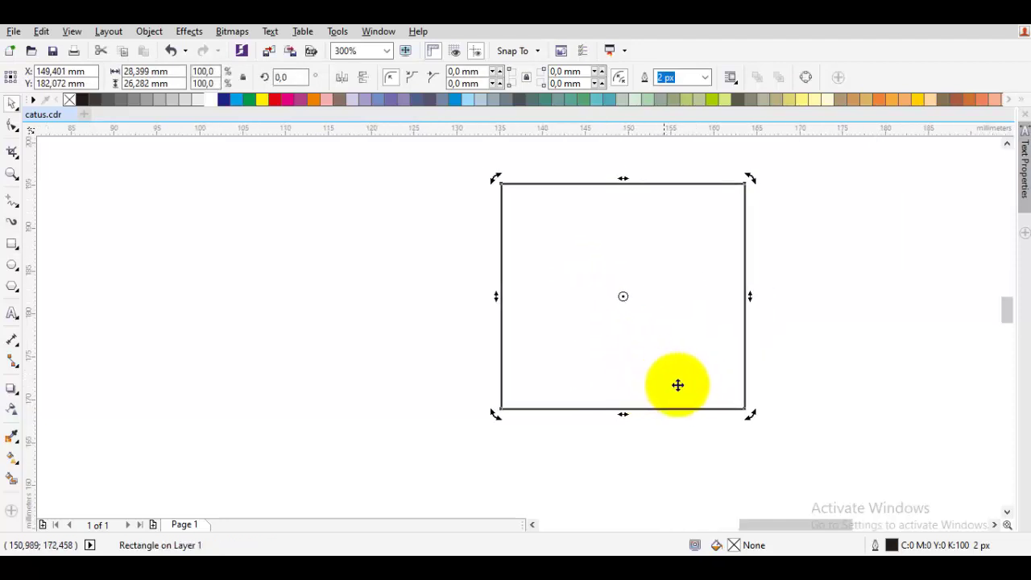
pyautogui.rightClick(643, 336)
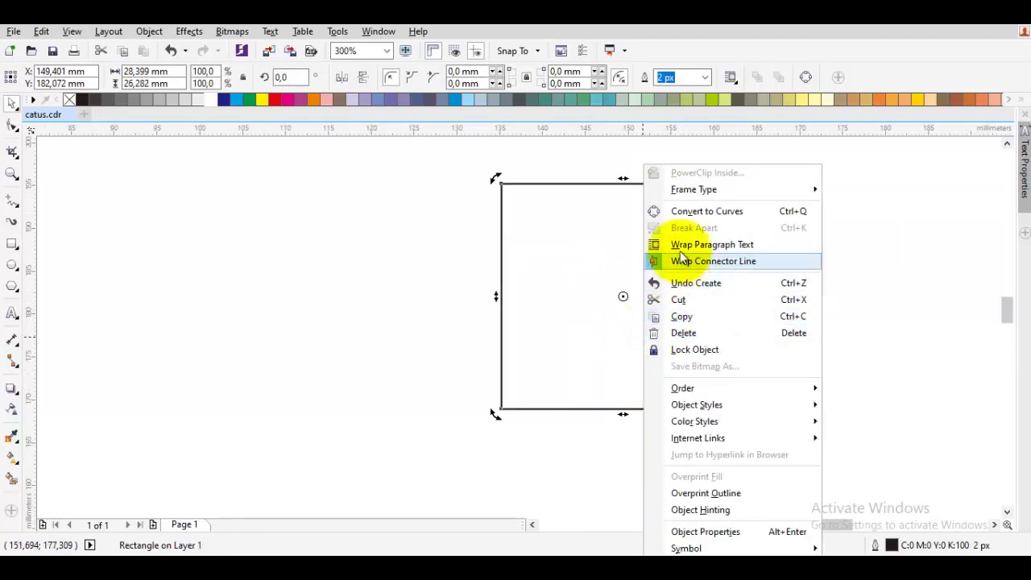
pyautogui.click(679, 210)
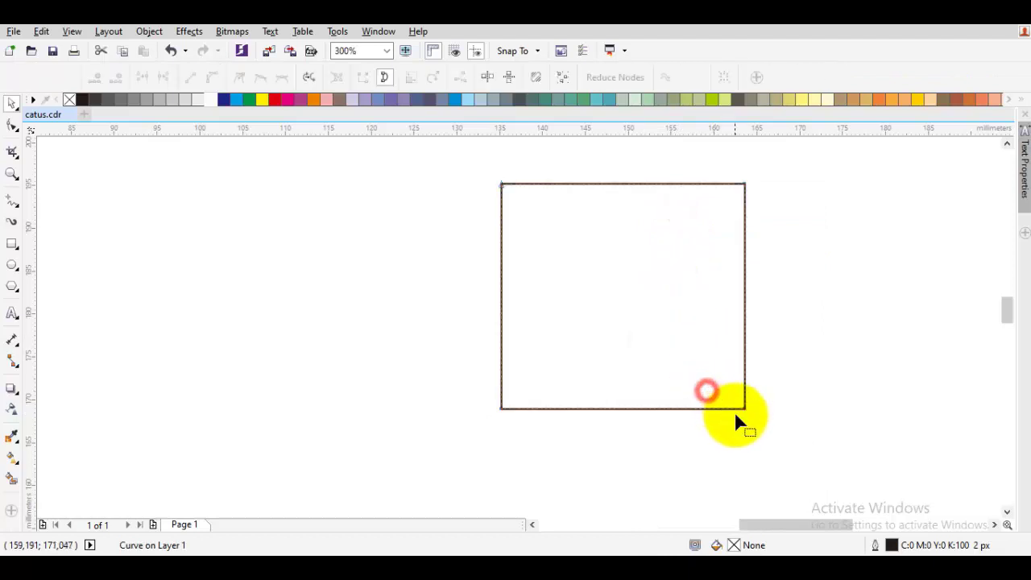
# Move the rectangle's lower-left corner node inward along the bottom edge and convert all segments to curves
pyautogui.press('F10')
pyautogui.moveTo(742, 408); pyautogui.dragTo(681, 408)
pyautogui.hotkey('ctrl', 'z')
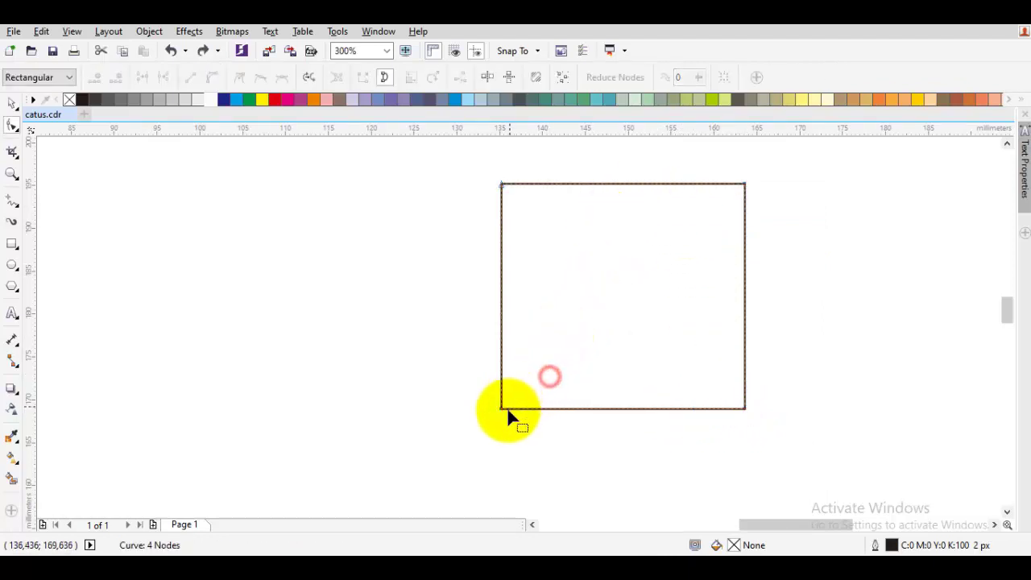
pyautogui.moveTo(502, 408); pyautogui.dragTo(525, 408)
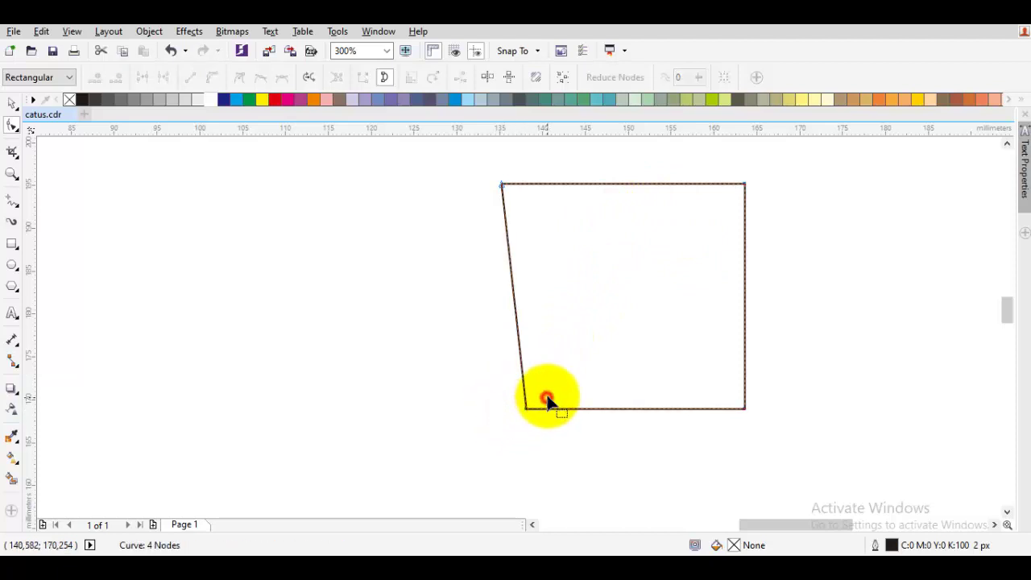
pyautogui.hotkey('ctrl', 'a')
pyautogui.rightClick(549, 313)
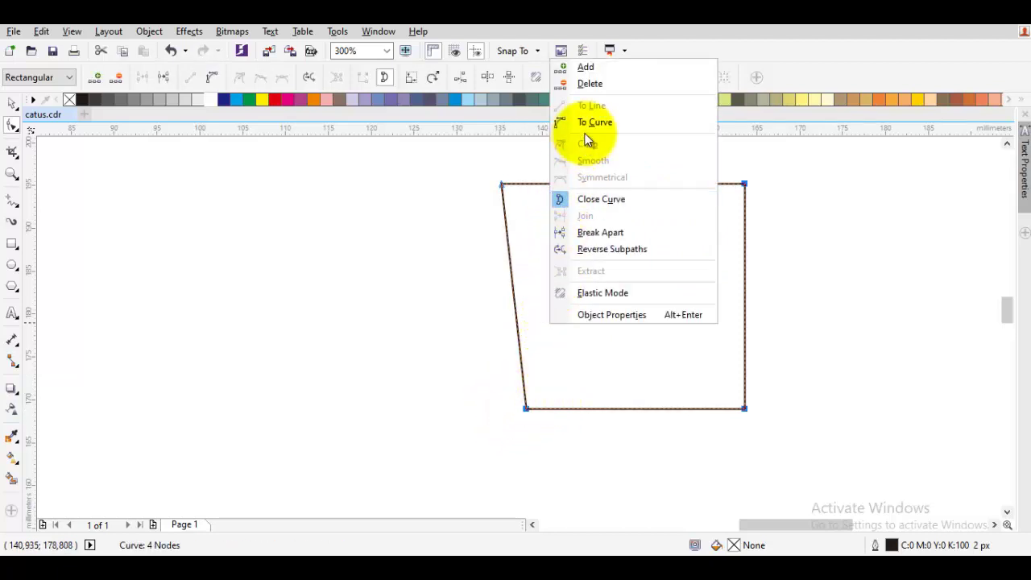
pyautogui.click(586, 121)
pyautogui.click(559, 255)
# Bend the left side into a smooth rounded curve and move its bottom node about 3.5 mm further inward
pyautogui.click(525, 409)
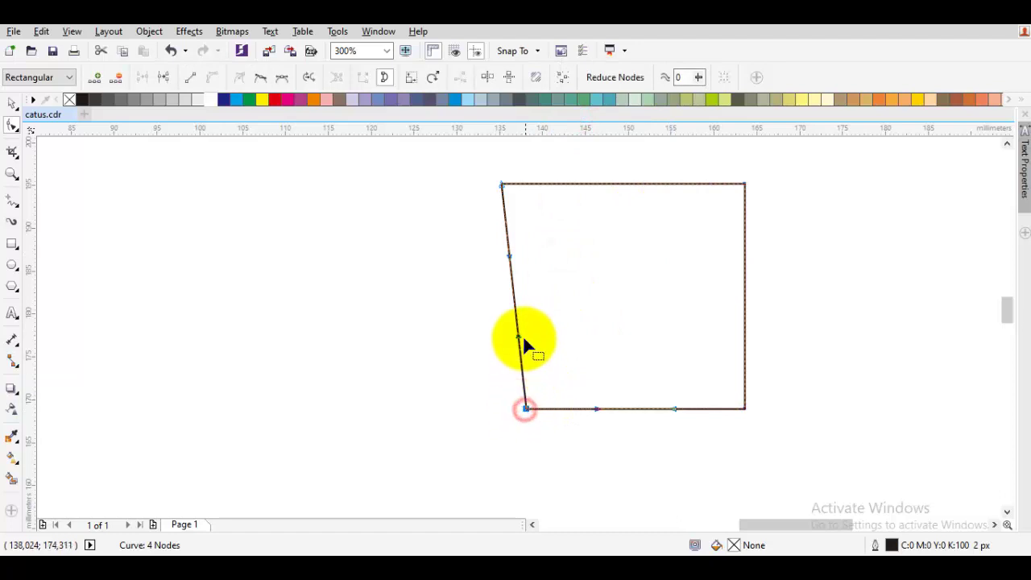
pyautogui.moveTo(518, 336); pyautogui.dragTo(480, 382)
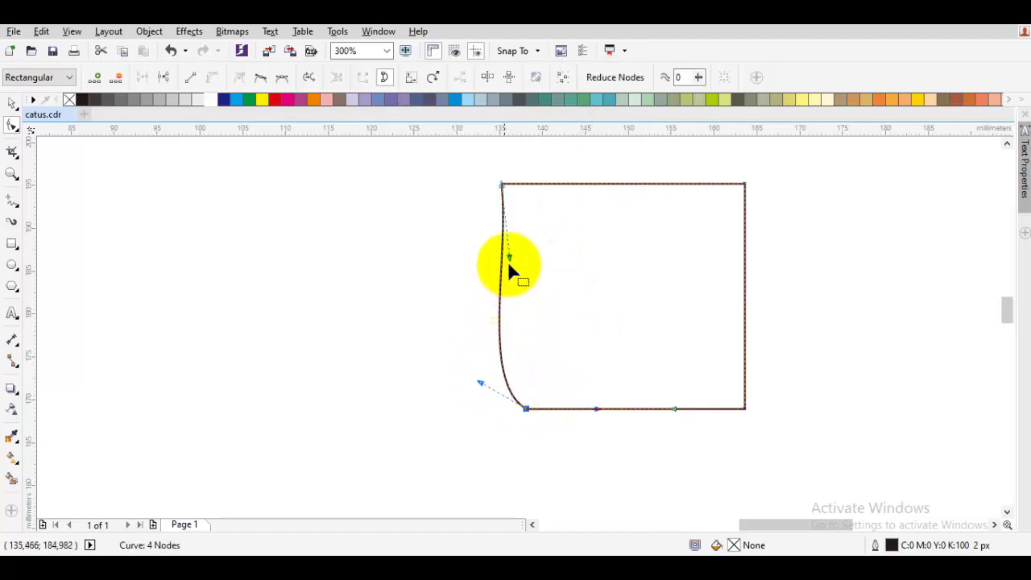
pyautogui.moveTo(510, 257); pyautogui.dragTo(501, 272)
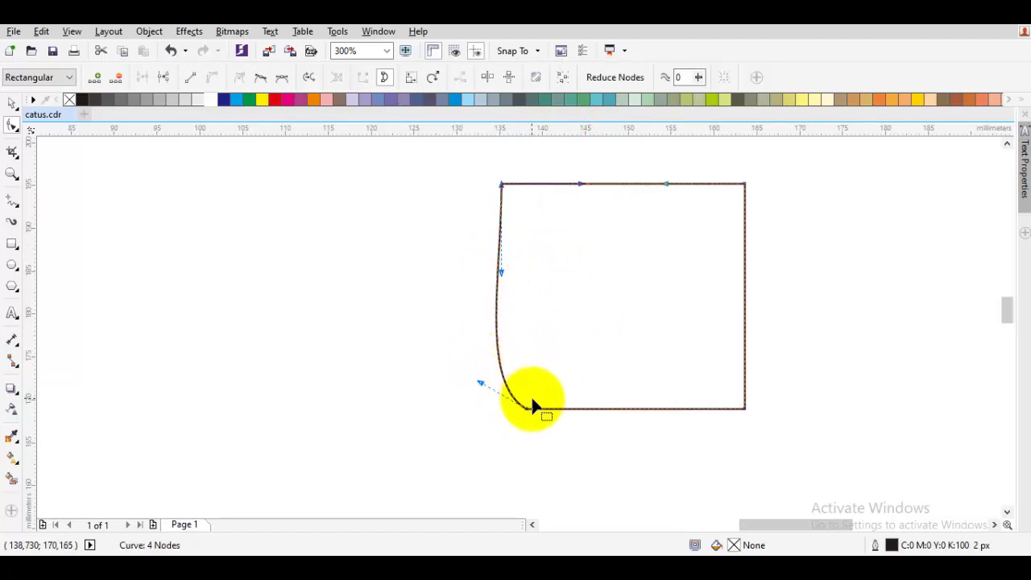
pyautogui.moveTo(527, 409); pyautogui.dragTo(555, 409)
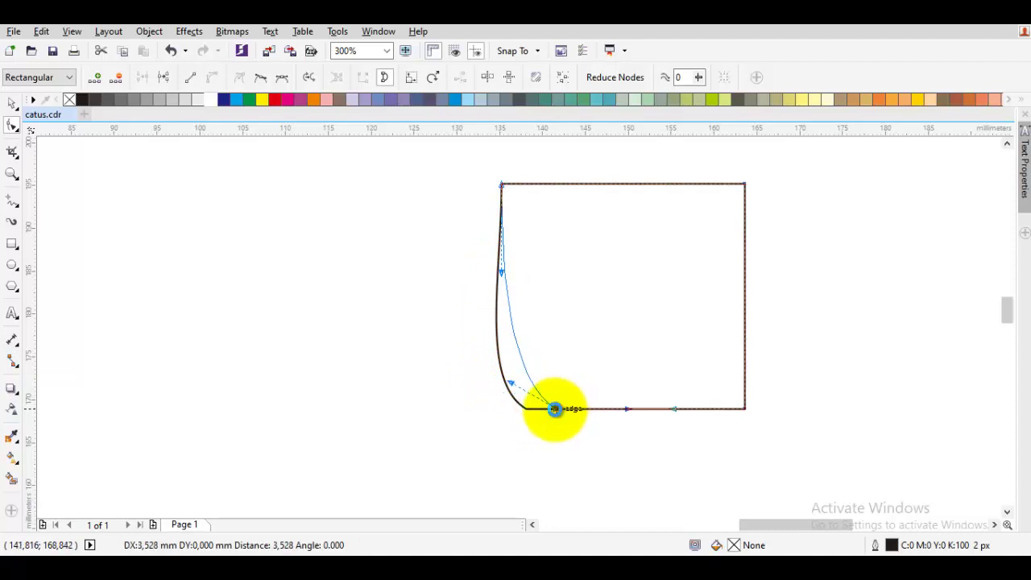
pyautogui.moveTo(512, 382); pyautogui.dragTo(505, 388)
pyautogui.press('space')
pyautogui.click(443, 350)
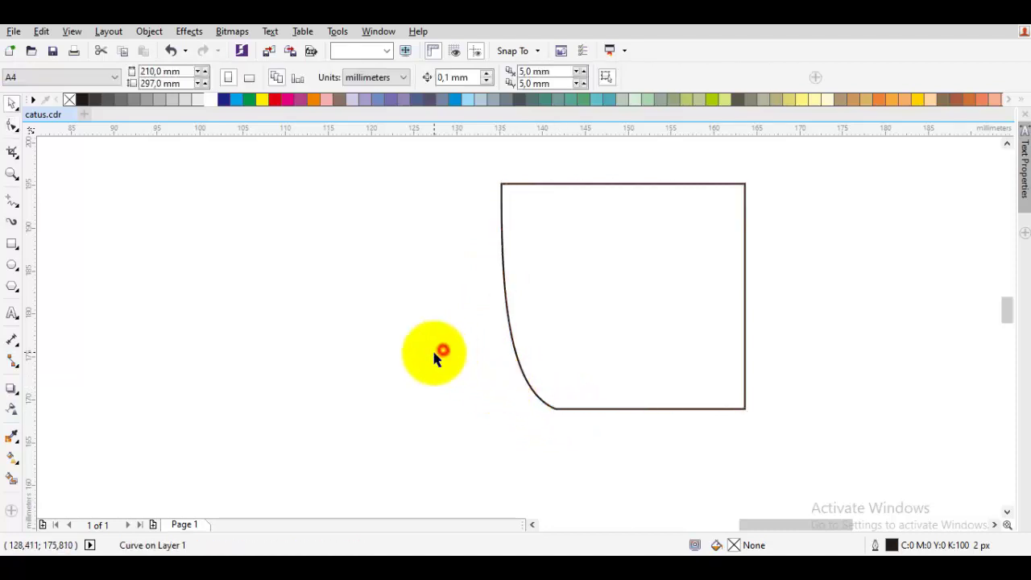
# Narrow the shape by moving both of its right-hand nodes inward together
pyautogui.click(593, 250)
pyautogui.doubleClick(713, 202)
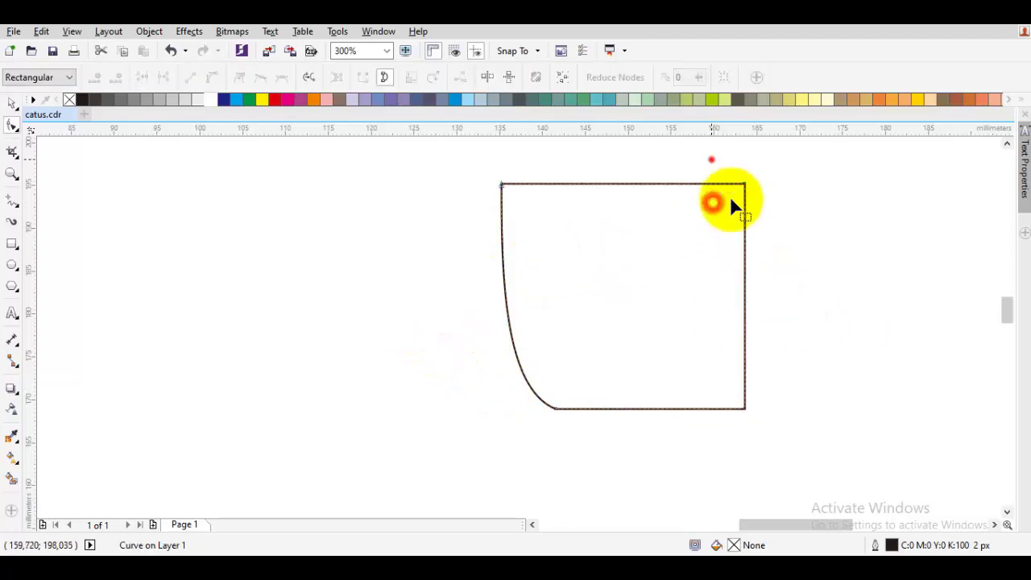
pyautogui.moveTo(711, 159); pyautogui.dragTo(752, 458)
pyautogui.moveTo(744, 393); pyautogui.dragTo(668, 398)
pyautogui.press('space')
pyautogui.click(724, 383)
# Draw a rectangle about 16.4 by 3.3 mm along the shape's top edge and fully round its corners
pyautogui.click(11, 244)
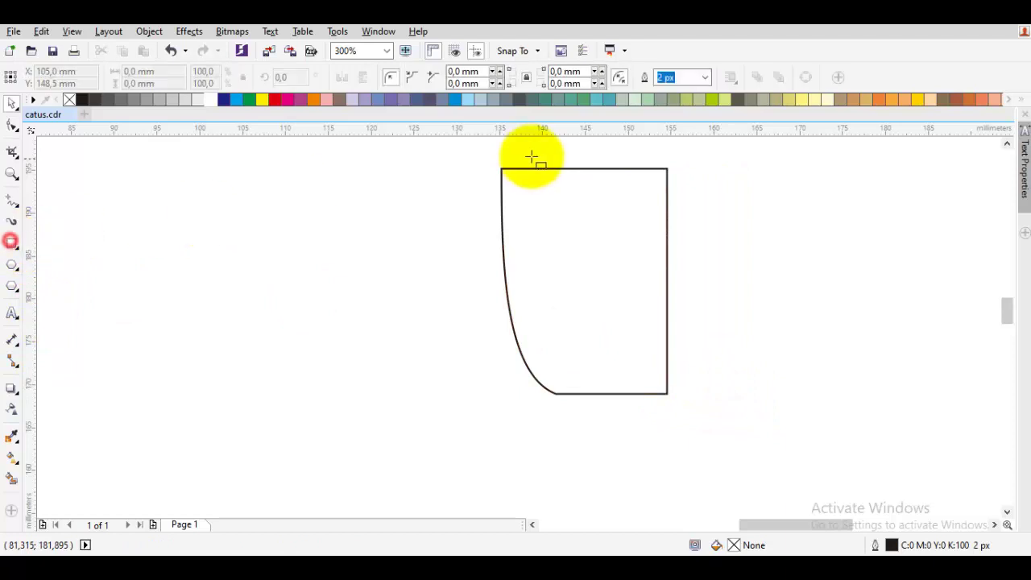
pyautogui.moveTo(511, 158); pyautogui.dragTo(592, 274)
pyautogui.click(12, 125)
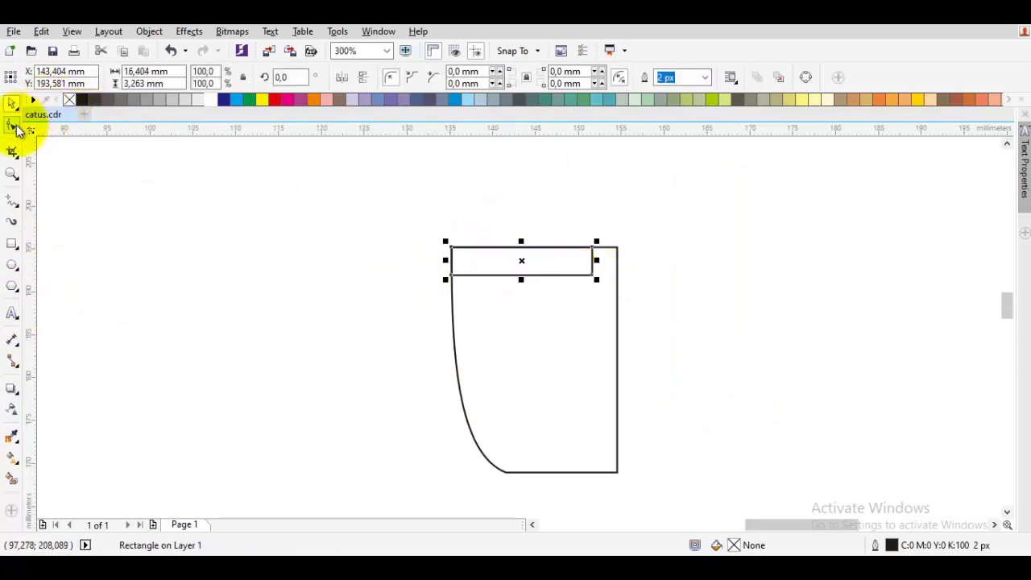
pyautogui.scroll(3, 462, 250)
pyautogui.moveTo(535, 371); pyautogui.dragTo(580, 374)
# Shift the rounded band left so it overhangs the curved side, and stretch its height to about 5 mm
pyautogui.moveTo(582, 257); pyautogui.dragTo(533, 259)
pyautogui.scroll(-2, 531, 252)
pyautogui.click(541, 225)
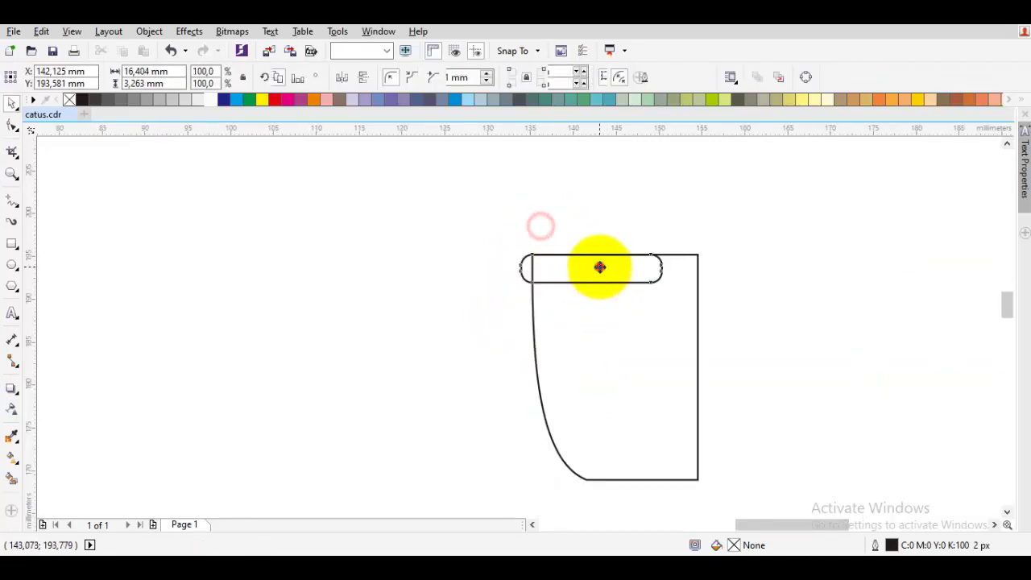
pyautogui.click(599, 267)
pyautogui.scroll(1, 589, 285)
pyautogui.moveTo(597, 286); pyautogui.dragTo(596, 317)
pyautogui.scroll(-2, 598, 319)
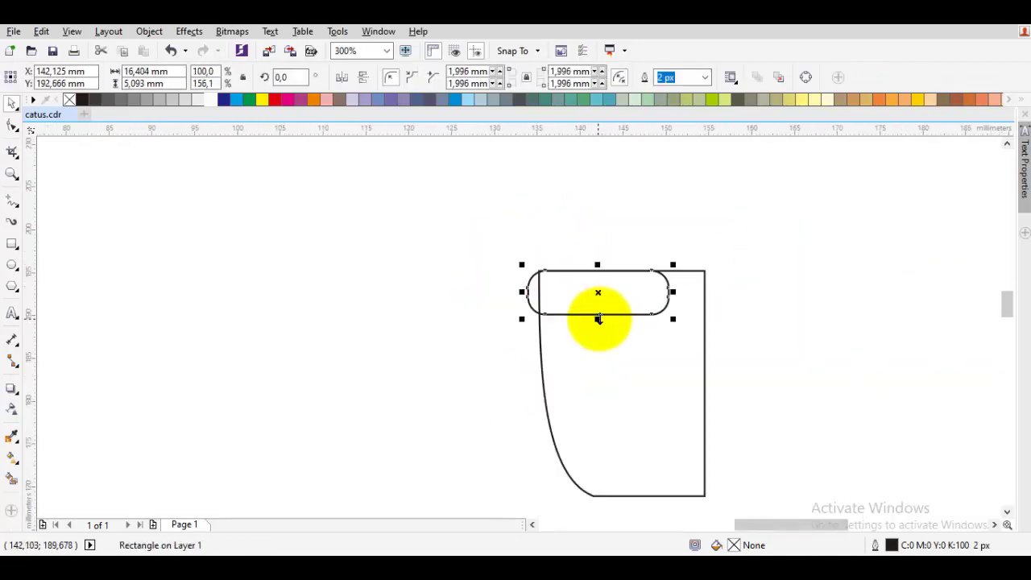
pyautogui.scroll(4, 598, 317)
pyautogui.moveTo(531, 260); pyautogui.dragTo(499, 256)
pyautogui.click(510, 225)
pyautogui.scroll(-4, 464, 232)
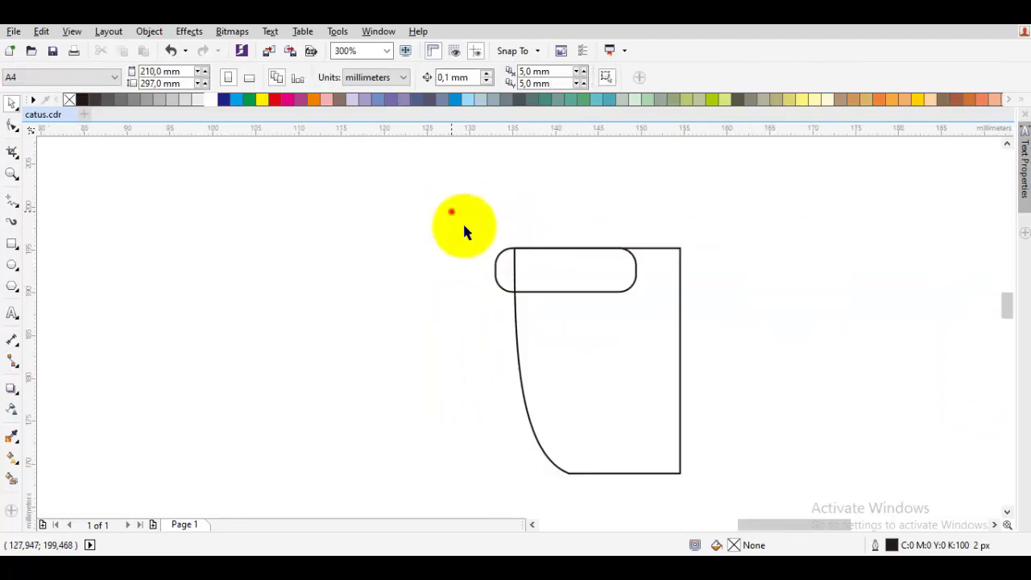
# Copy the rounded band and align the copy with the shape's bottom edge, overhanging the curved corner
pyautogui.moveTo(713, 487); pyautogui.dragTo(713, 487)
pyautogui.click(322, 239)
pyautogui.moveTo(607, 296); pyautogui.dragTo(515, 349)
pyautogui.scroll(2, 494, 375)
pyautogui.moveTo(478, 295); pyautogui.dragTo(553, 418)
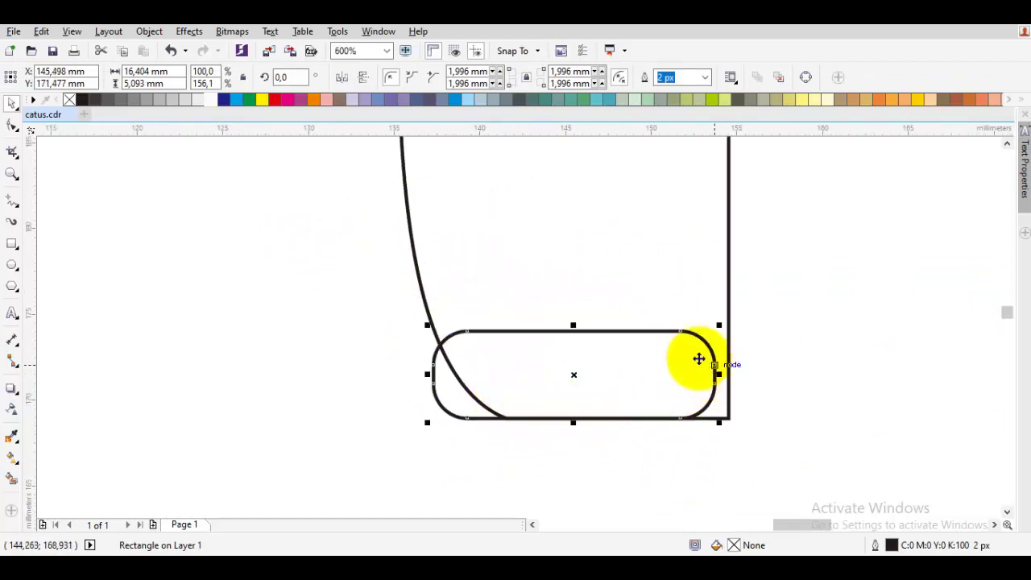
# Reduce the lower band's height to about 2.7 mm and fully round its ends
pyautogui.scroll(-2, 697, 357)
pyautogui.hscroll(2, 683, 357)
pyautogui.scroll(2, 630, 373)
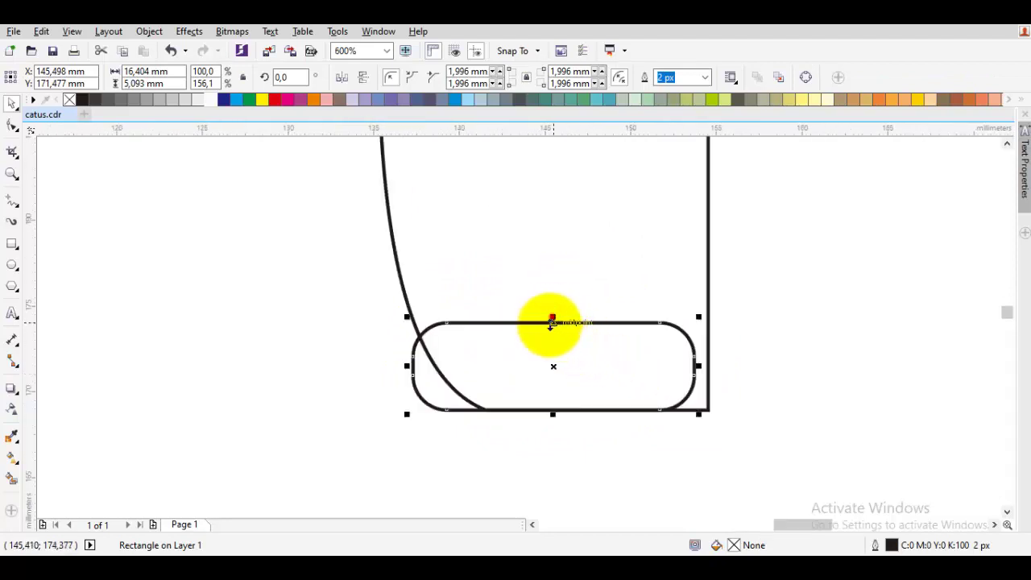
pyautogui.moveTo(552, 318); pyautogui.dragTo(538, 374)
pyautogui.hotkey('ctrl', 'z')
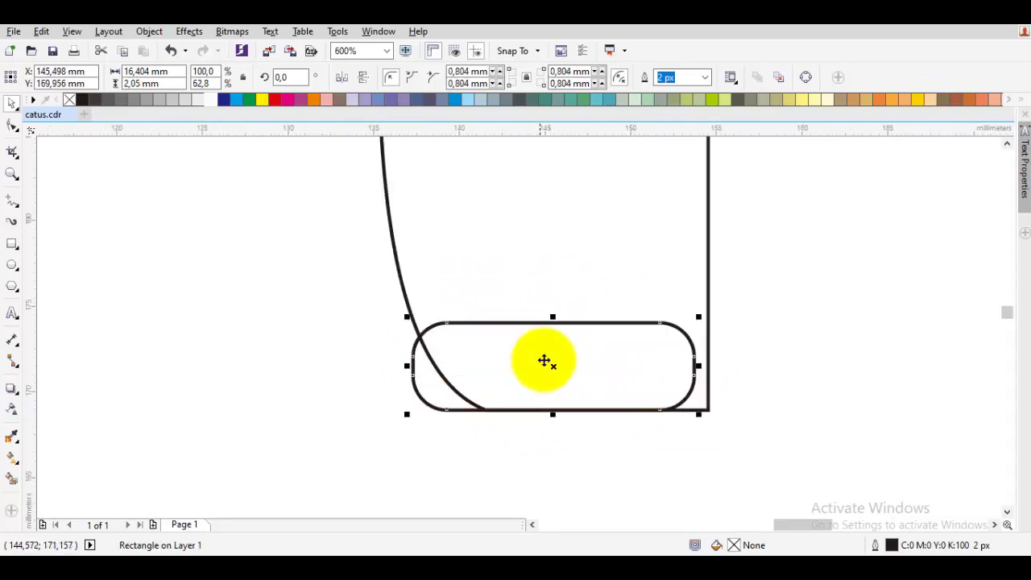
pyautogui.moveTo(552, 317); pyautogui.dragTo(510, 347)
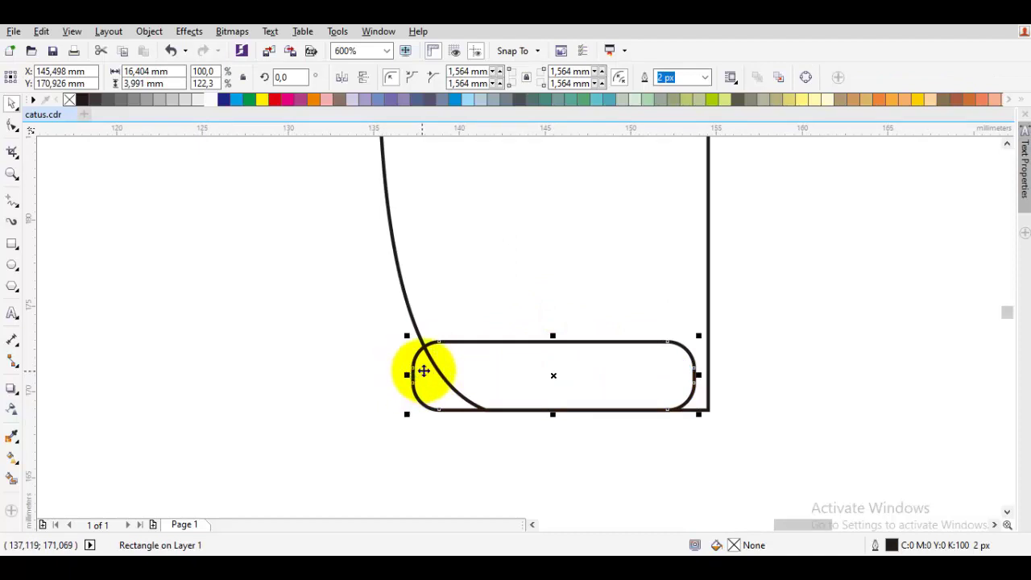
pyautogui.press('F10')
pyautogui.scroll(1, 415, 373)
pyautogui.moveTo(411, 367); pyautogui.dragTo(411, 388)
pyautogui.press('space')
pyautogui.moveTo(690, 304); pyautogui.dragTo(688, 354)
pyautogui.scroll(-6, 773, 372)
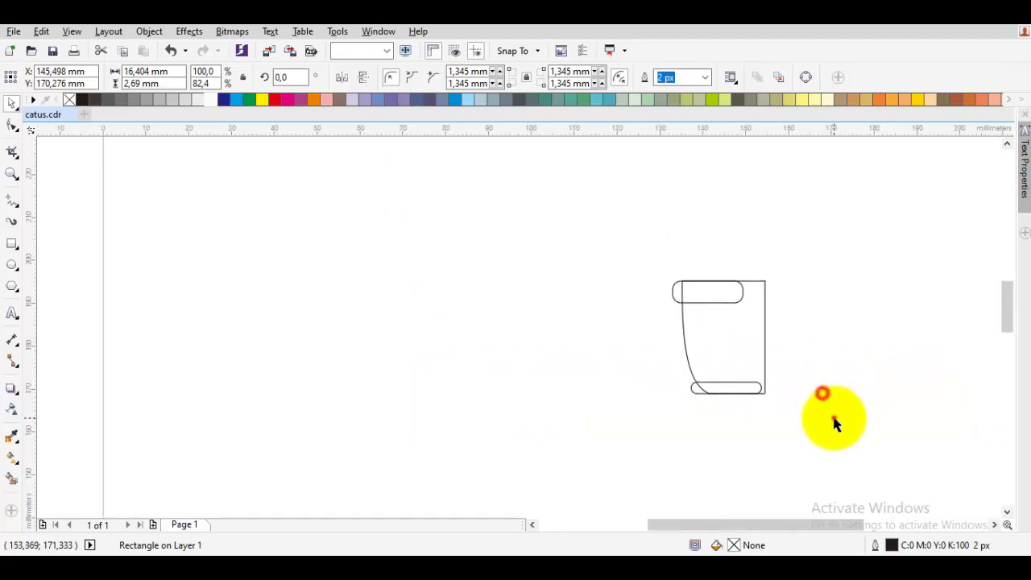
# Create a horizontally mirrored copy of all three shapes on the right, overlapping the originals to form a pot
pyautogui.moveTo(833, 417); pyautogui.dragTo(555, 221)
pyautogui.scroll(2, 701, 356)
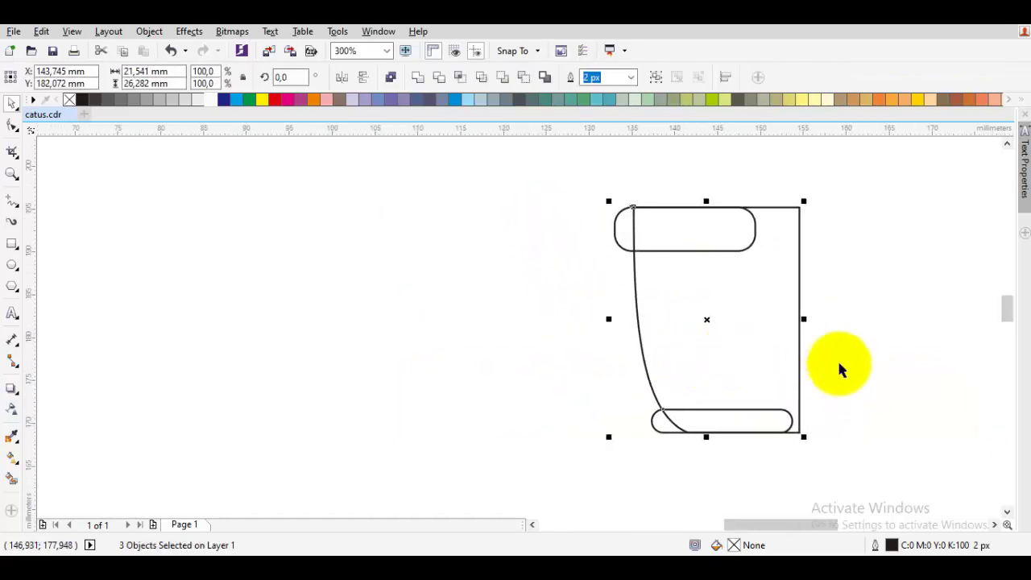
pyautogui.moveTo(804, 321)
pyautogui.mouseDown()
pyautogui.moveTo(637, 329)
pyautogui.moveTo(625, 306)
pyautogui.moveTo(669, 292)
pyautogui.moveTo(733, 293)
pyautogui.mouseUp()
pyautogui.click(523, 331)
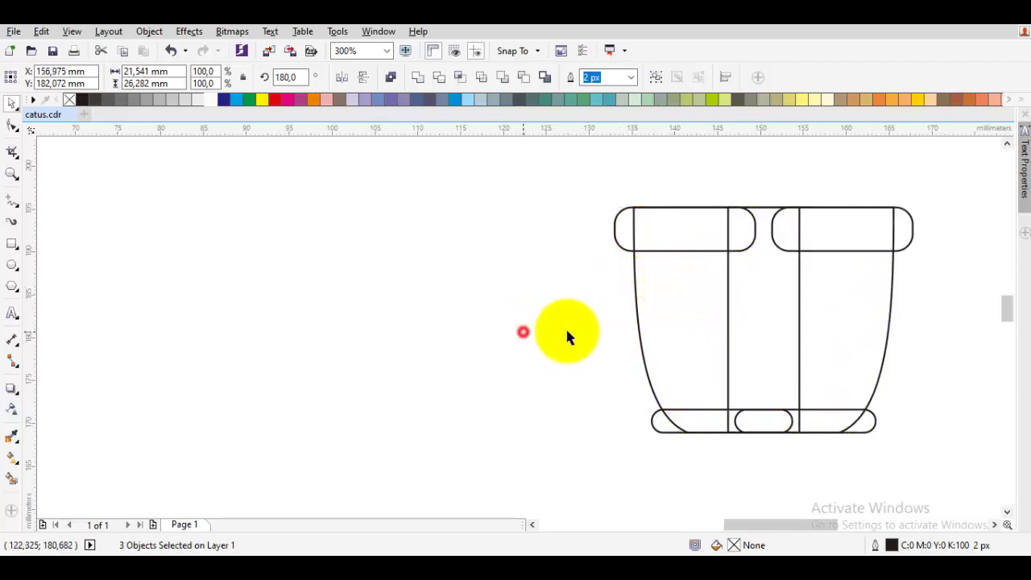
# Weld all the overlapping shapes into a single pot outline
pyautogui.scroll(-1, 639, 331)
pyautogui.moveTo(818, 421)
pyautogui.mouseDown()
pyautogui.moveTo(828, 454)
pyautogui.moveTo(548, 202)
pyautogui.mouseUp()
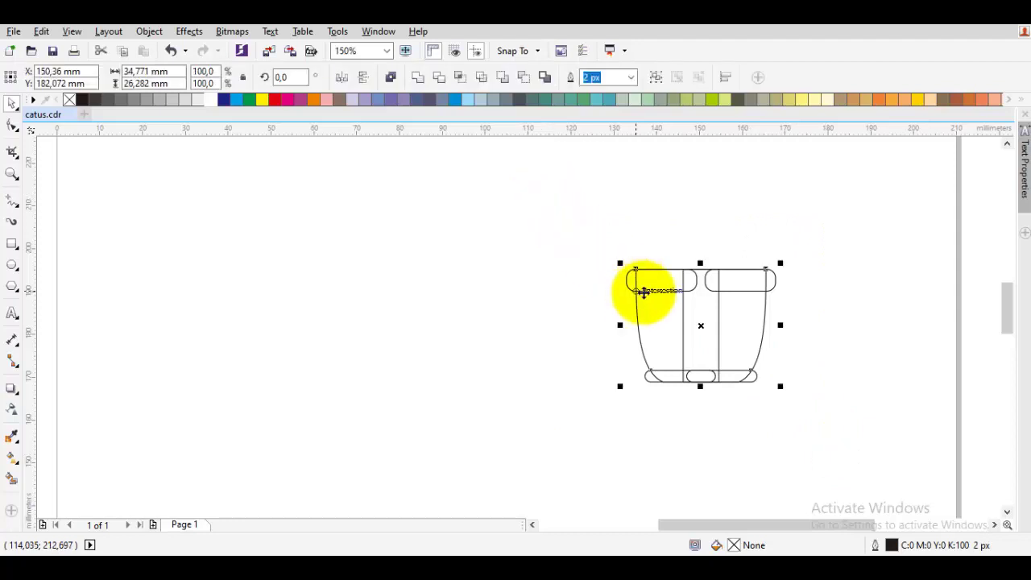
pyautogui.click(419, 77)
pyautogui.click(492, 147)
pyautogui.scroll(1, 742, 333)
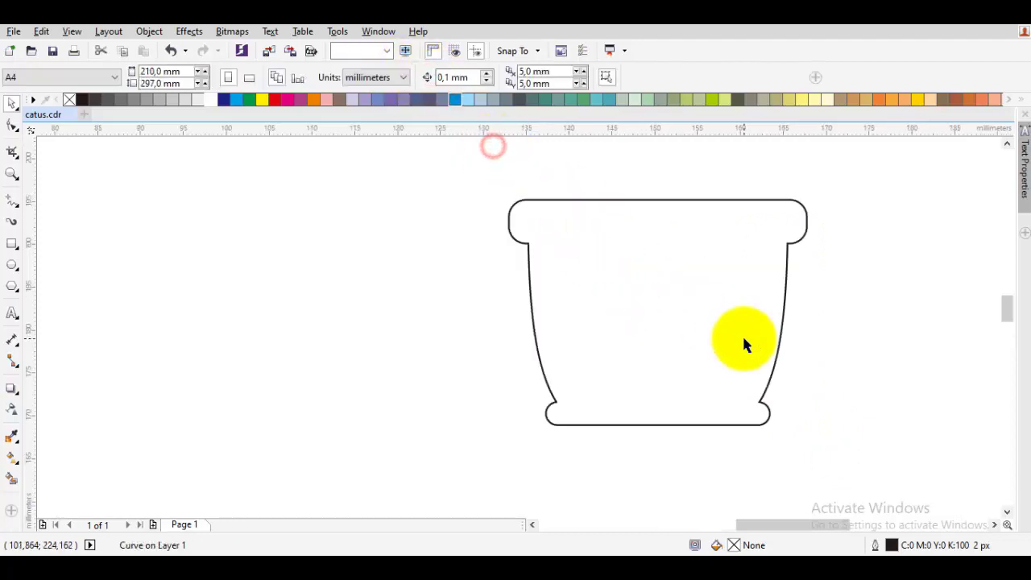
# Set the pot's outline width to 16 px
pyautogui.moveTo(741, 334); pyautogui.dragTo(530, 324)
pyautogui.click(518, 320)
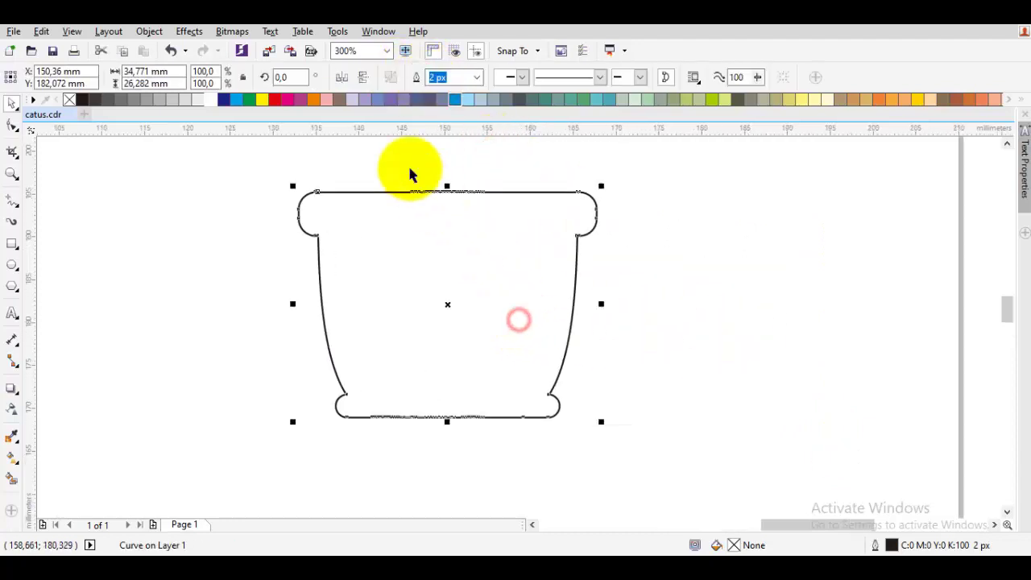
pyautogui.click(476, 78)
pyautogui.click(441, 195)
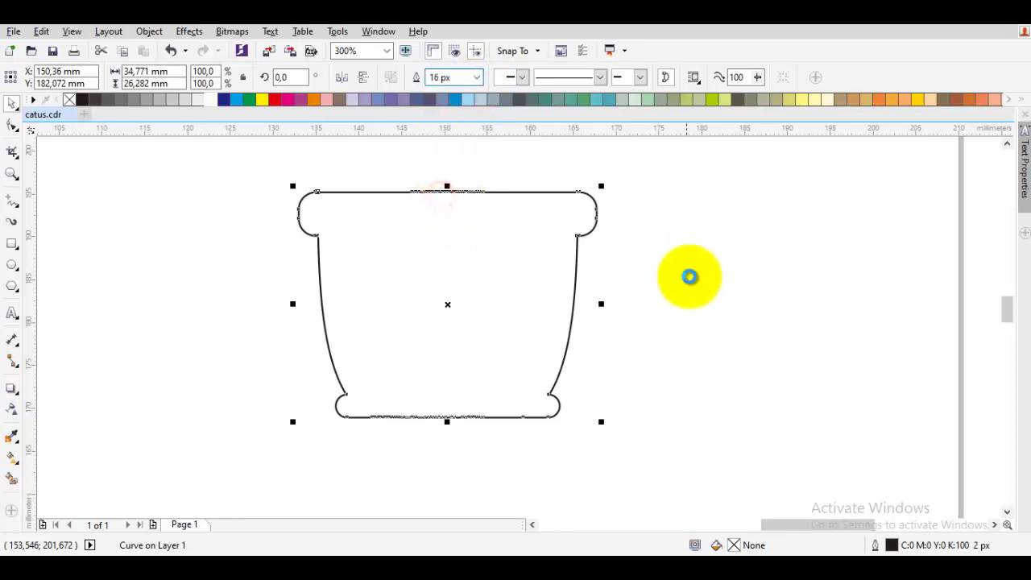
pyautogui.click(690, 276)
# Delete the surplus nodes along the pot's top edge
pyautogui.moveTo(524, 226); pyautogui.dragTo(600, 292)
pyautogui.click(600, 292)
pyautogui.doubleClick(600, 292)
pyautogui.moveTo(470, 217); pyautogui.dragTo(584, 301)
pyautogui.press('Delete')
# Delete the surplus nodes along the pot's bottom edge
pyautogui.moveTo(577, 431); pyautogui.dragTo(600, 388)
pyautogui.scroll(1, 501, 443)
pyautogui.moveTo(503, 443); pyautogui.dragTo(478, 401)
pyautogui.moveTo(412, 378); pyautogui.dragTo(713, 426)
pyautogui.press('Delete')
pyautogui.moveTo(655, 357); pyautogui.dragTo(673, 368)
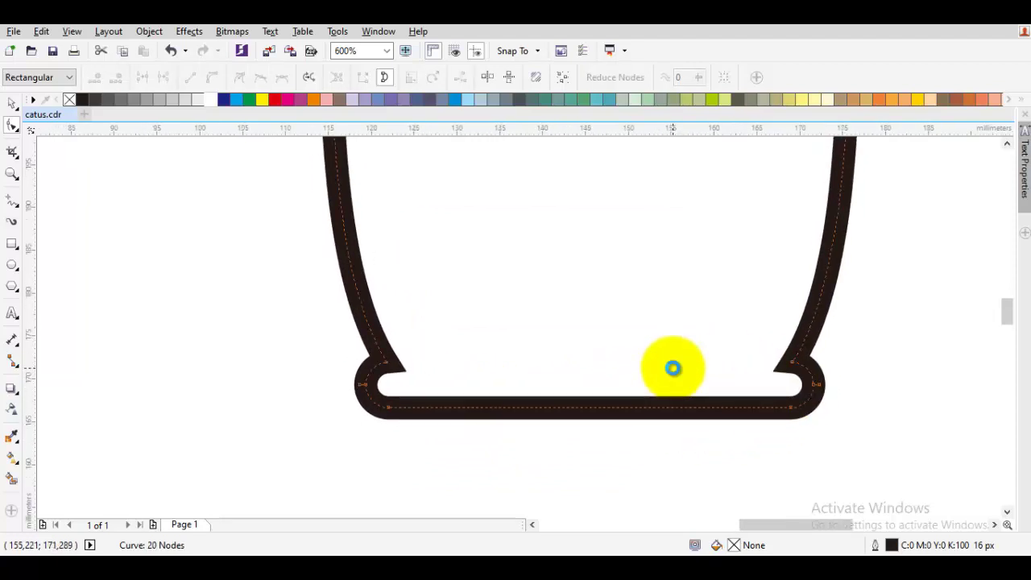
pyautogui.scroll(-1, 667, 365)
# Fill the pot with light green (C:20 M:0 Y:20 K:0) and convert its outline to an object
pyautogui.press('space')
pyautogui.click(573, 265)
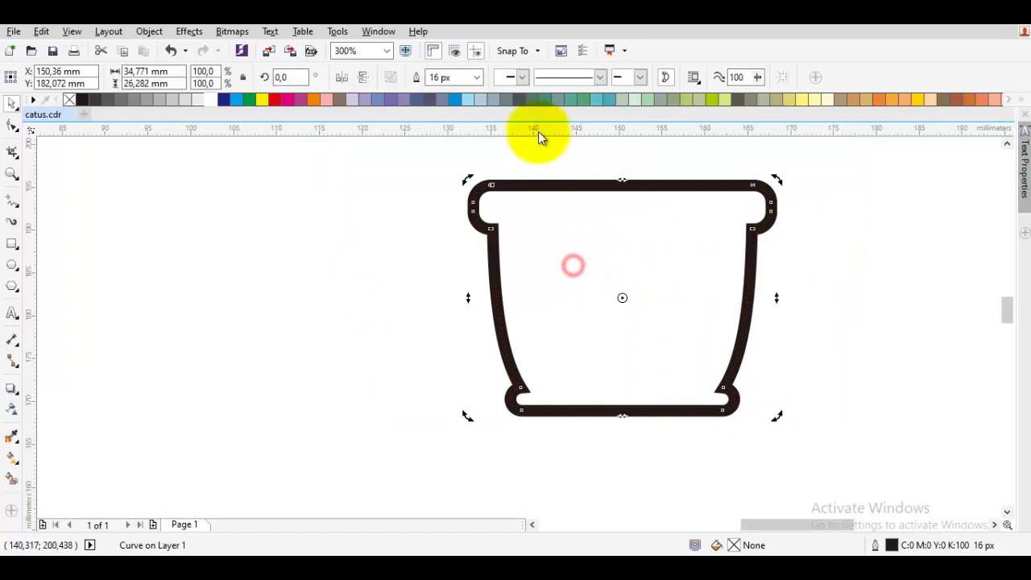
pyautogui.click(637, 98)
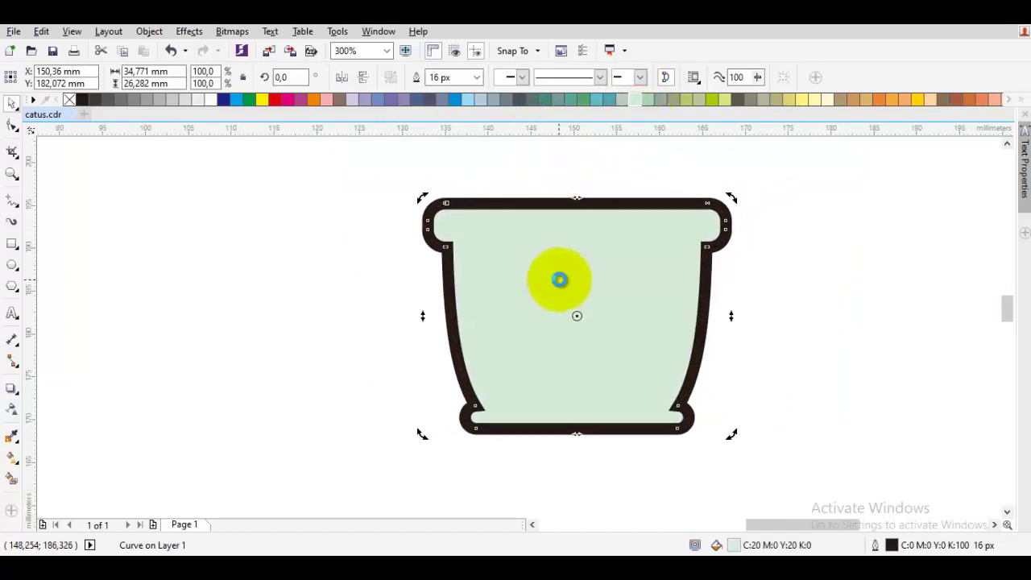
pyautogui.hotkey('ctrl', 'shift', 'q')
pyautogui.scroll(1, 452, 243)
pyautogui.press('Escape')
# Extend the outline's inner left corner node beneath the rim horizontally inward to form a long tapered spike
pyautogui.click(442, 254)
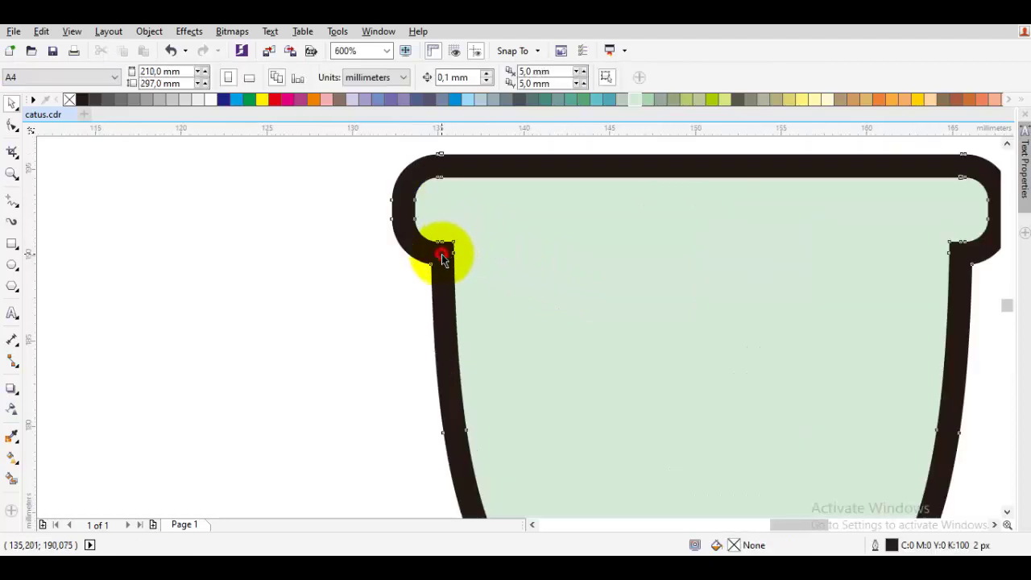
pyautogui.doubleClick(441, 255)
pyautogui.scroll(2, 455, 245)
pyautogui.scroll(-1, 452, 233)
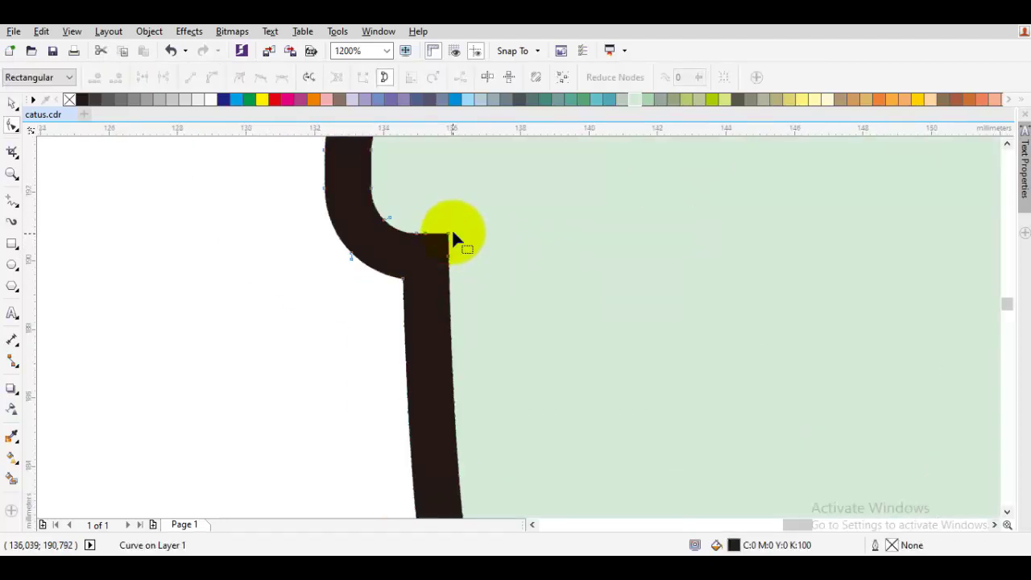
pyautogui.moveTo(451, 234); pyautogui.dragTo(855, 233)
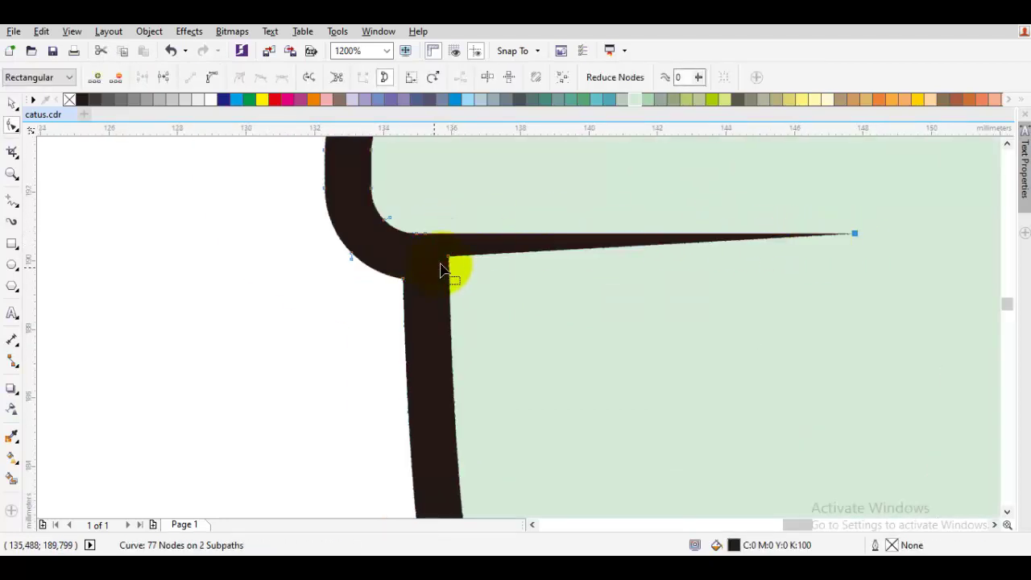
pyautogui.moveTo(448, 258); pyautogui.dragTo(460, 290)
pyautogui.scroll(-2, 484, 286)
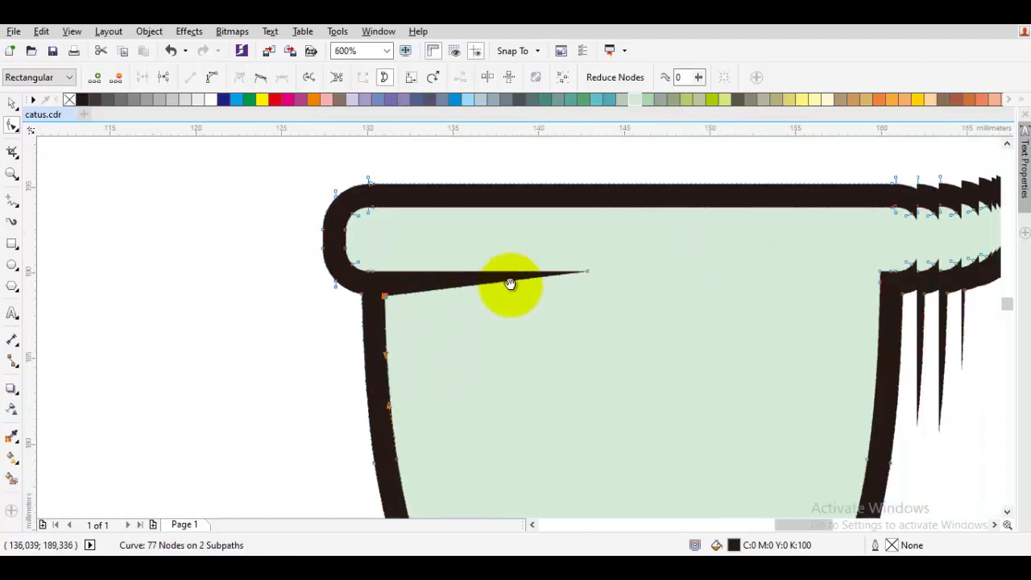
# Extend the outline's inner right corner node beneath the rim about 11.7 mm horizontally inward into a tapered spike, and adjust its lower corner node
pyautogui.click(570, 272)
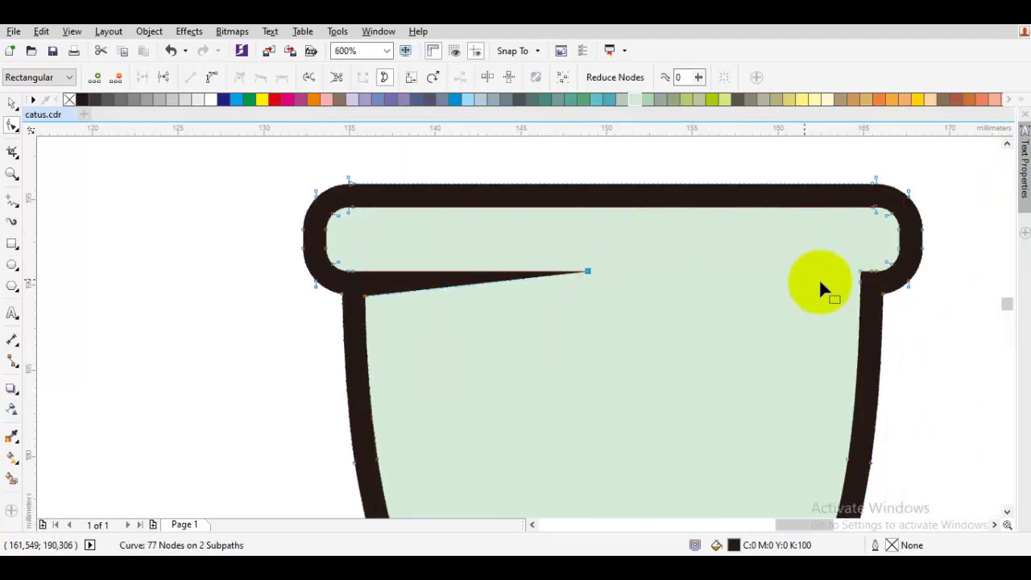
pyautogui.hotkey('ctrl', 'z')
pyautogui.click(871, 291)
pyautogui.moveTo(863, 283); pyautogui.dragTo(873, 298)
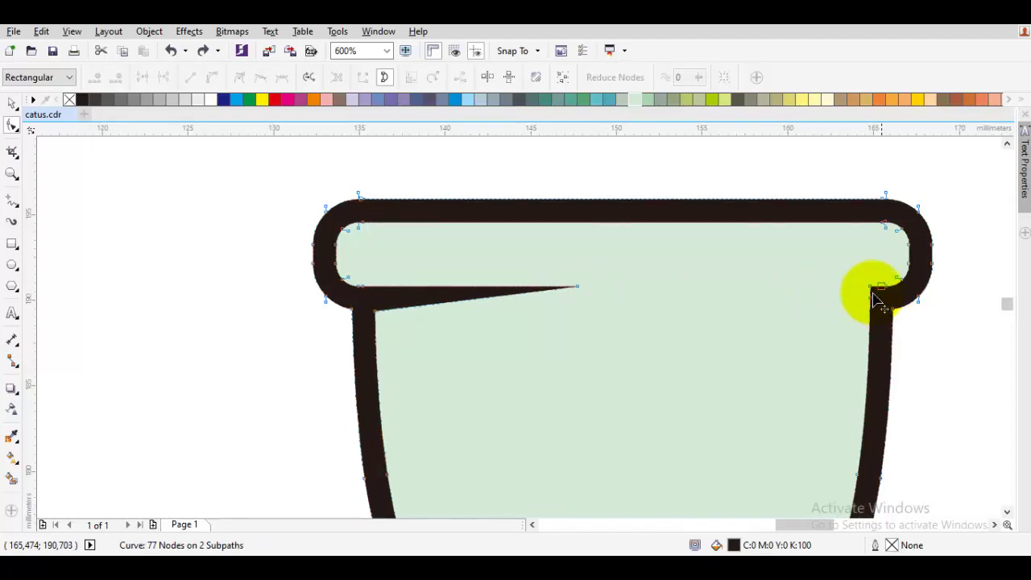
pyautogui.click(875, 299)
pyautogui.moveTo(877, 302); pyautogui.dragTo(668, 292)
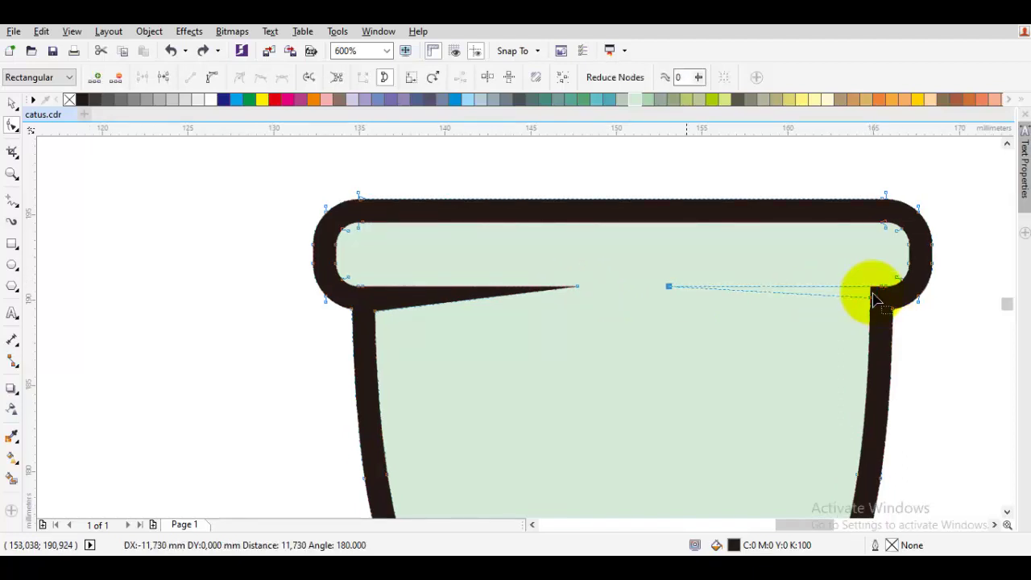
pyautogui.scroll(1, 876, 299)
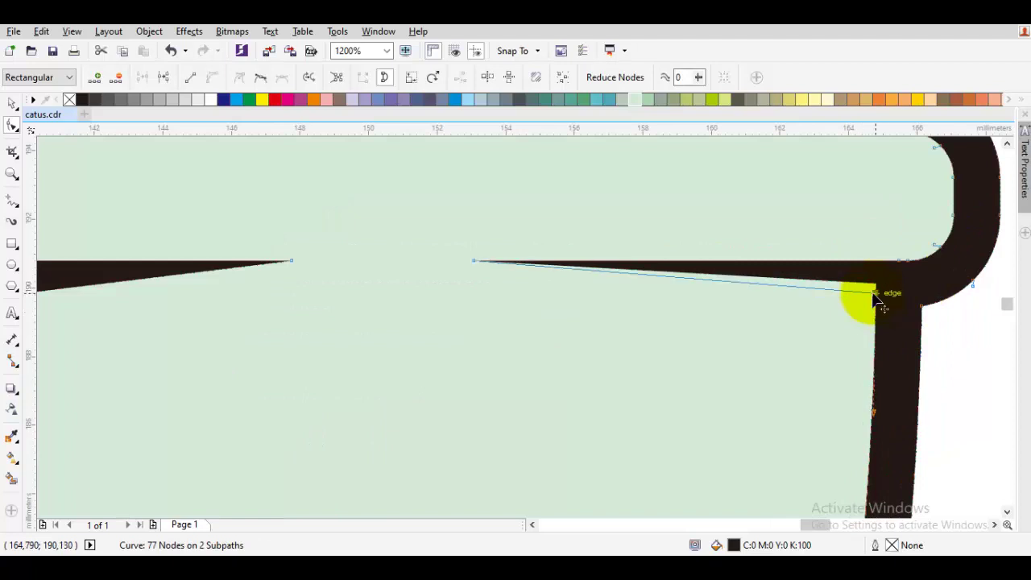
pyautogui.moveTo(874, 293); pyautogui.dragTo(872, 292)
pyautogui.scroll(-2, 872, 290)
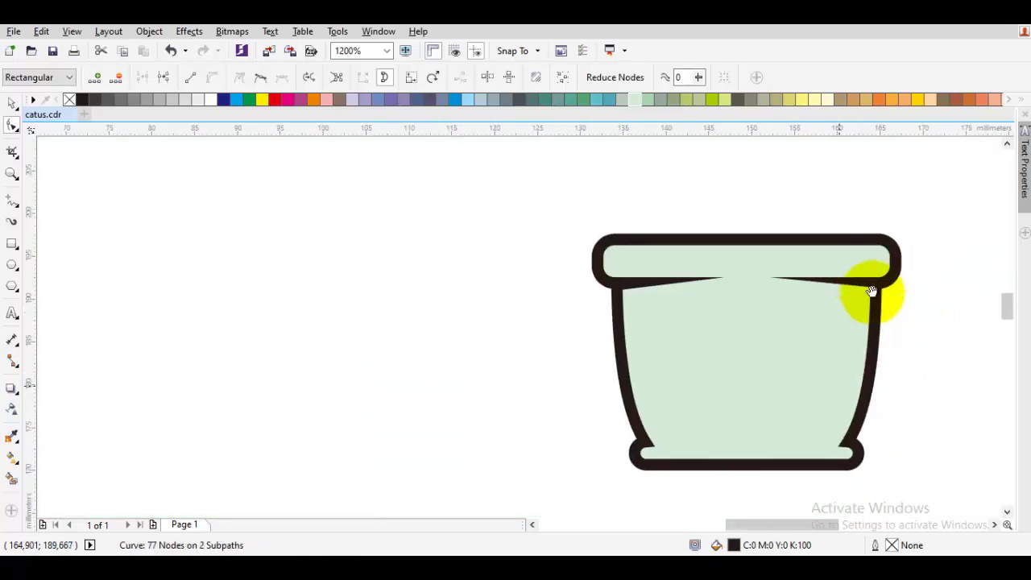
# Pull the outline's inner corner nodes above the base horizontally inward on both sides to form two long tapered spikes
pyautogui.scroll(2, 872, 300)
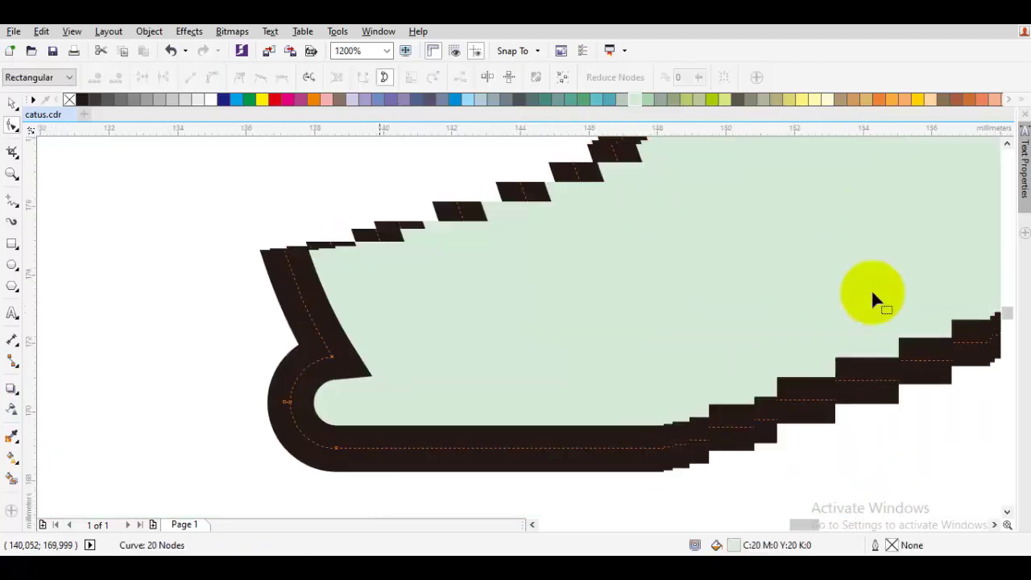
pyautogui.moveTo(372, 376)
pyautogui.mouseDown()
pyautogui.moveTo(736, 376)
pyautogui.moveTo(456, 379)
pyautogui.mouseUp()
pyautogui.scroll(-1, 737, 376)
pyautogui.scroll(-1, 472, 382)
pyautogui.press('space')
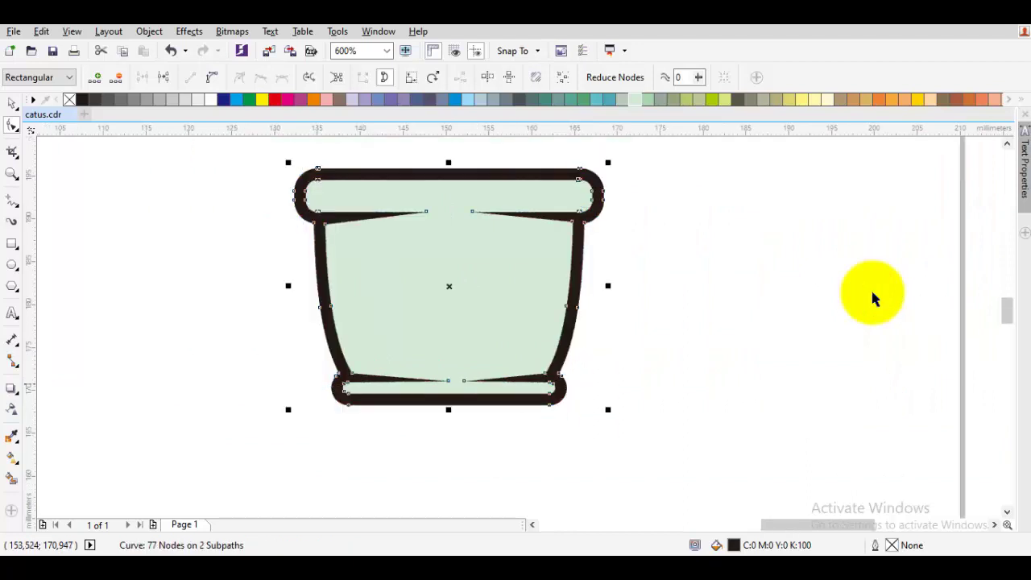
pyautogui.click(587, 371)
pyautogui.moveTo(588, 330); pyautogui.dragTo(586, 387)
pyautogui.scroll(-2, 872, 292)
pyautogui.scroll(2, 871, 288)
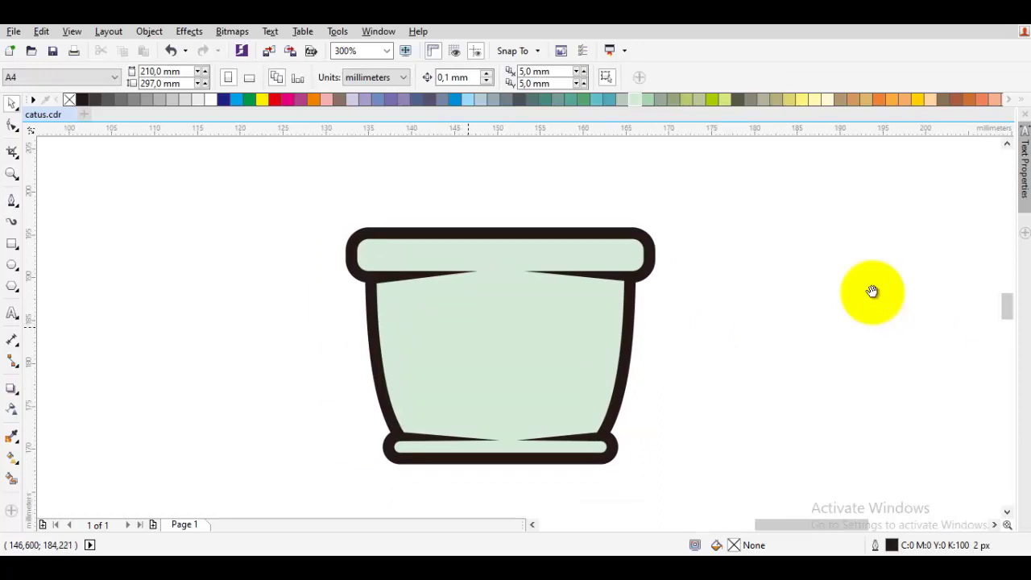
# Start a 2 px pen curve above the pot's rim and bend it down into the rim's left part
pyautogui.moveTo(486, 326); pyautogui.dragTo(482, 304)
pyautogui.click(11, 200)
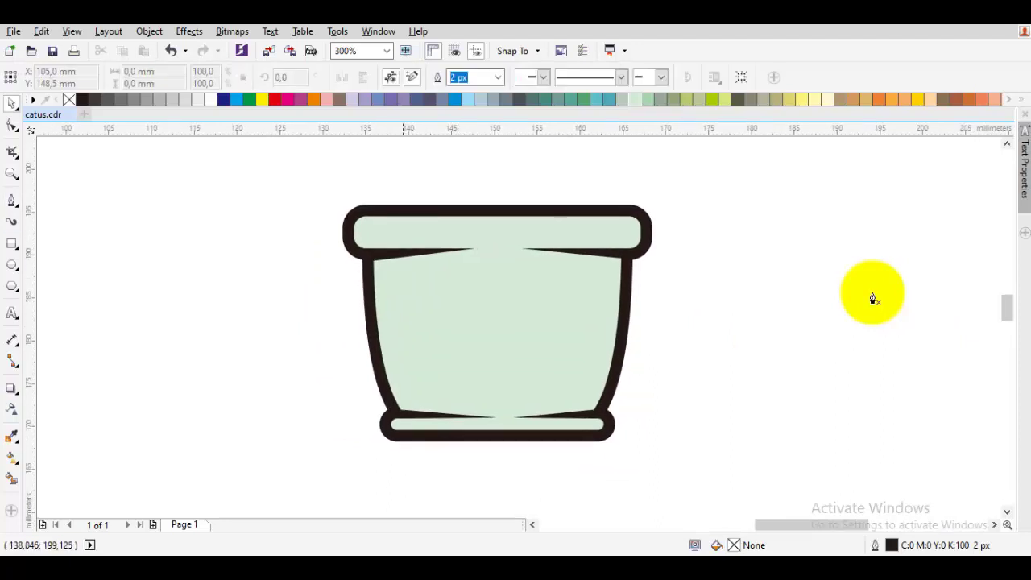
pyautogui.moveTo(429, 172); pyautogui.dragTo(389, 218)
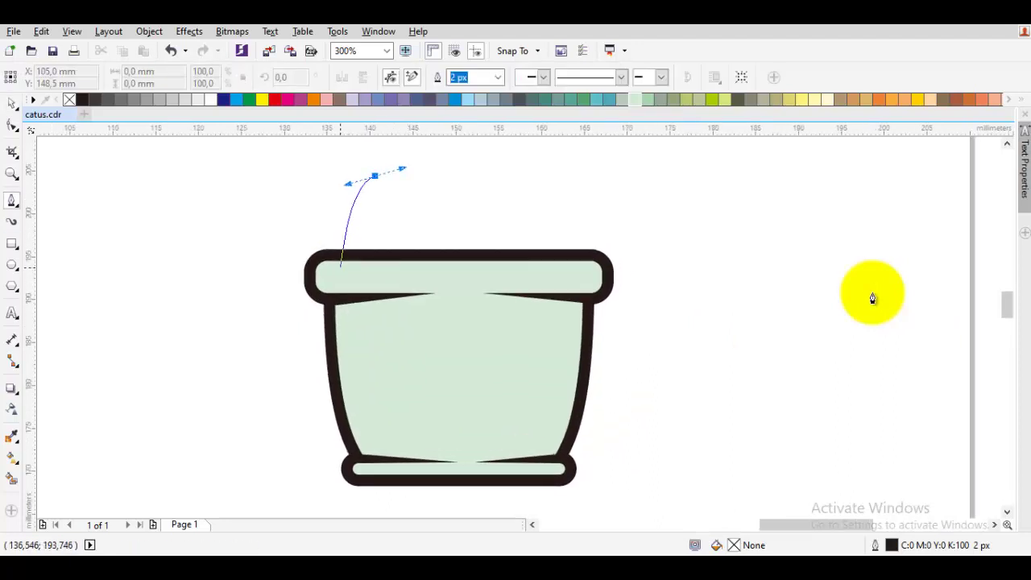
pyautogui.click(475, 297)
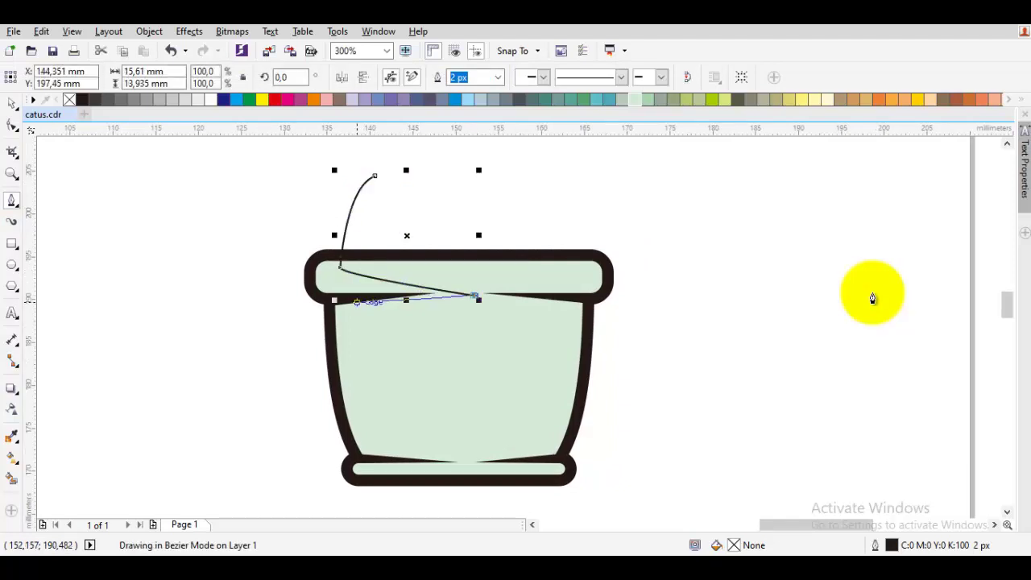
pyautogui.click(344, 320)
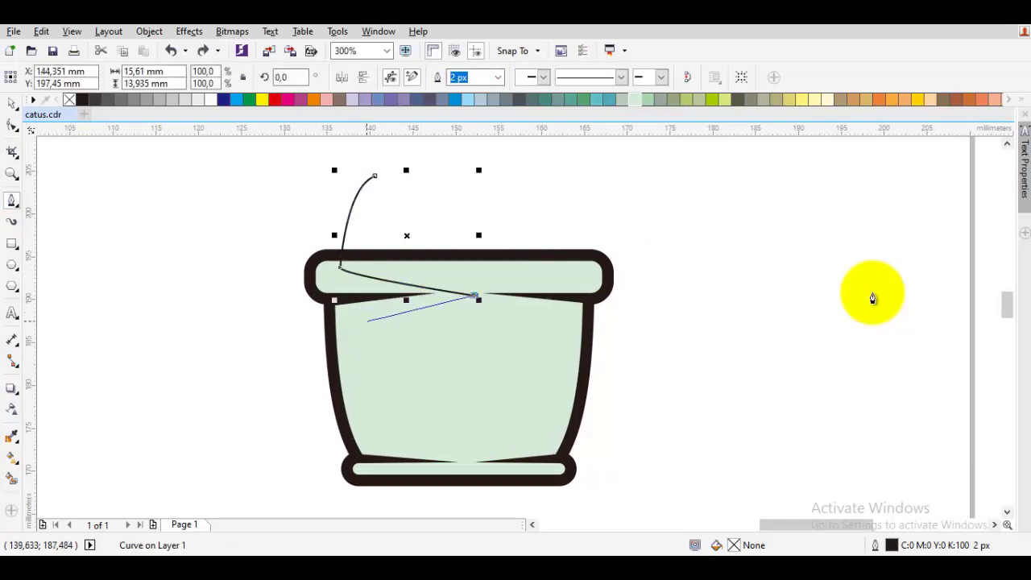
pyautogui.moveTo(363, 326); pyautogui.dragTo(363, 344)
pyautogui.moveTo(362, 437); pyautogui.dragTo(352, 389)
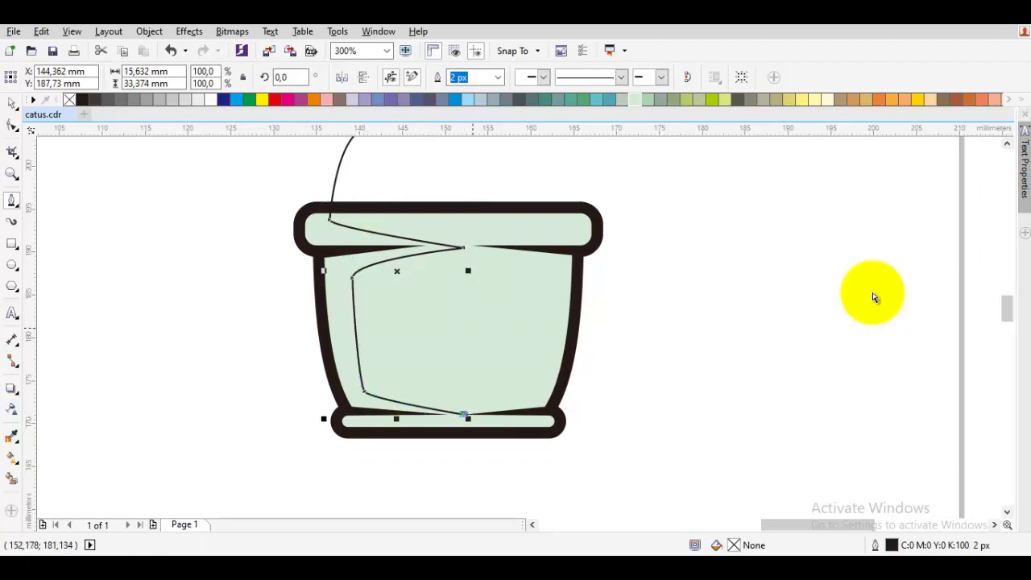
pyautogui.hotkey('ctrl', 'z')
pyautogui.hotkey('ctrl', 'z')
pyautogui.hotkey('ctrl', 'z')
pyautogui.hotkey('ctrl', 'z')
pyautogui.hotkey('ctrl', 'z')
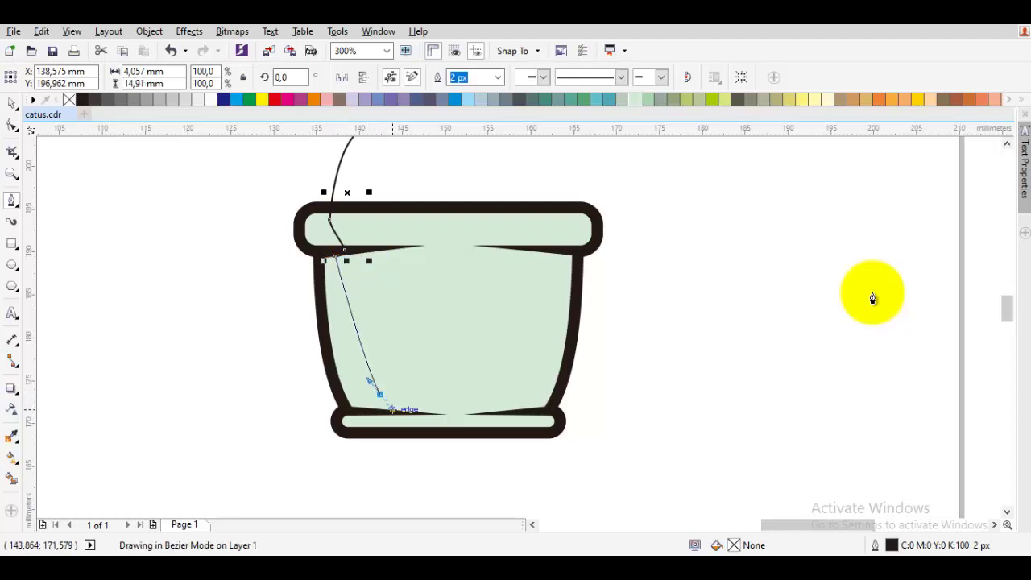
# Continue the highlight curve along the pot body's lower edge, back to its lower left corner and across the base
pyautogui.moveTo(392, 409); pyautogui.dragTo(400, 410)
pyautogui.moveTo(491, 414); pyautogui.dragTo(414, 424)
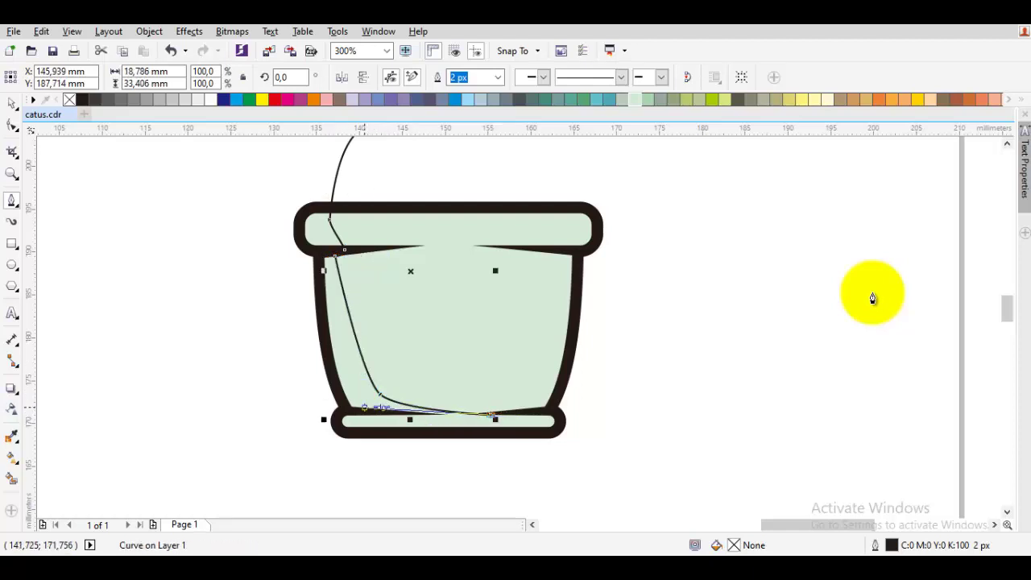
pyautogui.scroll(1, 361, 409)
pyautogui.scroll(1, 872, 299)
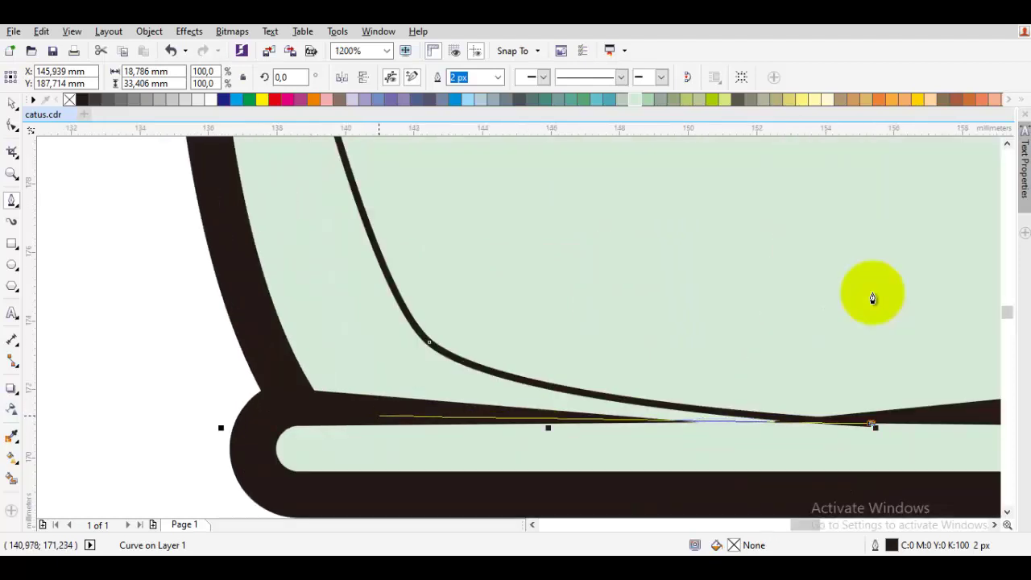
pyautogui.click(378, 417)
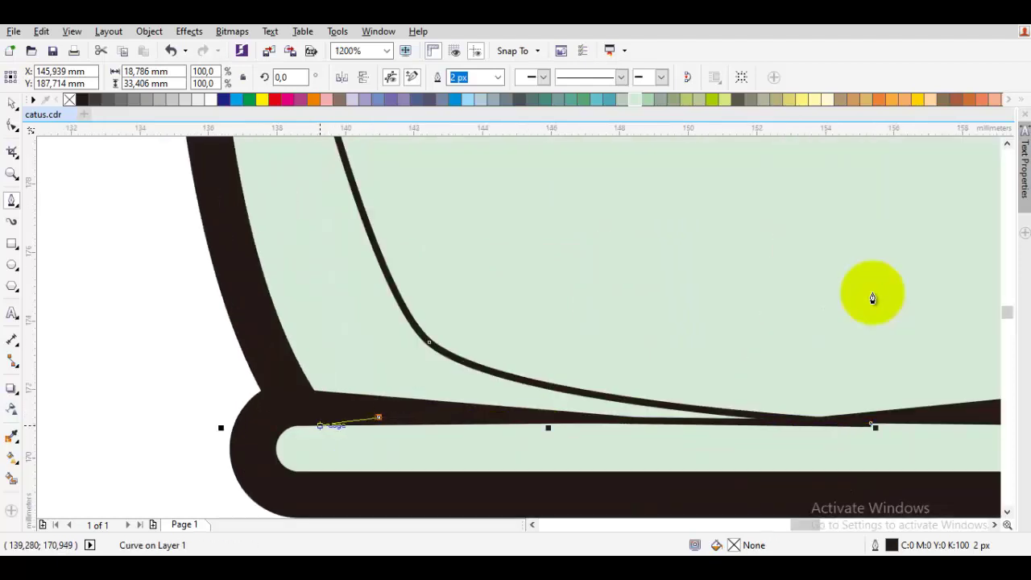
pyautogui.scroll(-1, 872, 299)
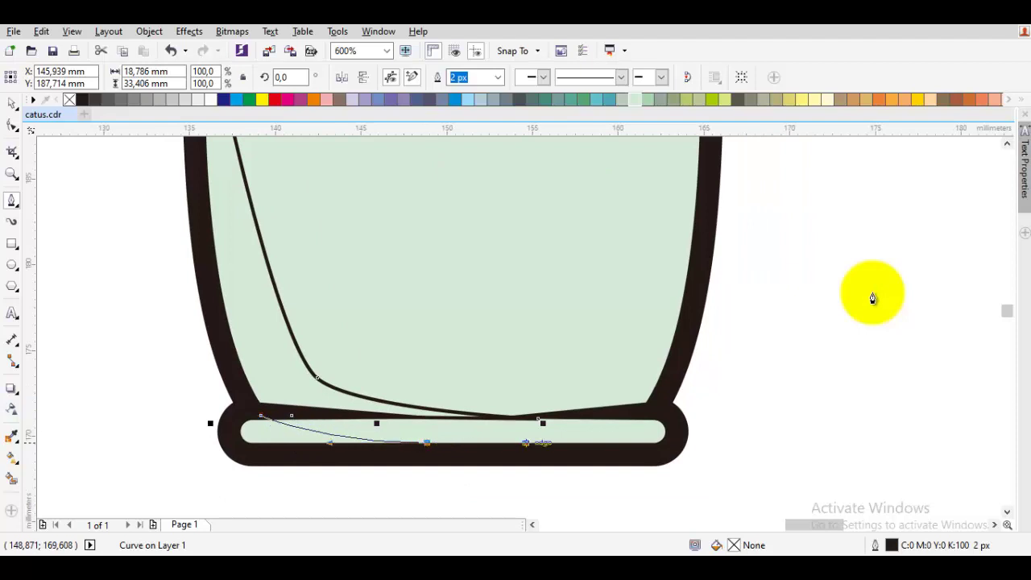
pyautogui.moveTo(427, 442); pyautogui.dragTo(565, 442)
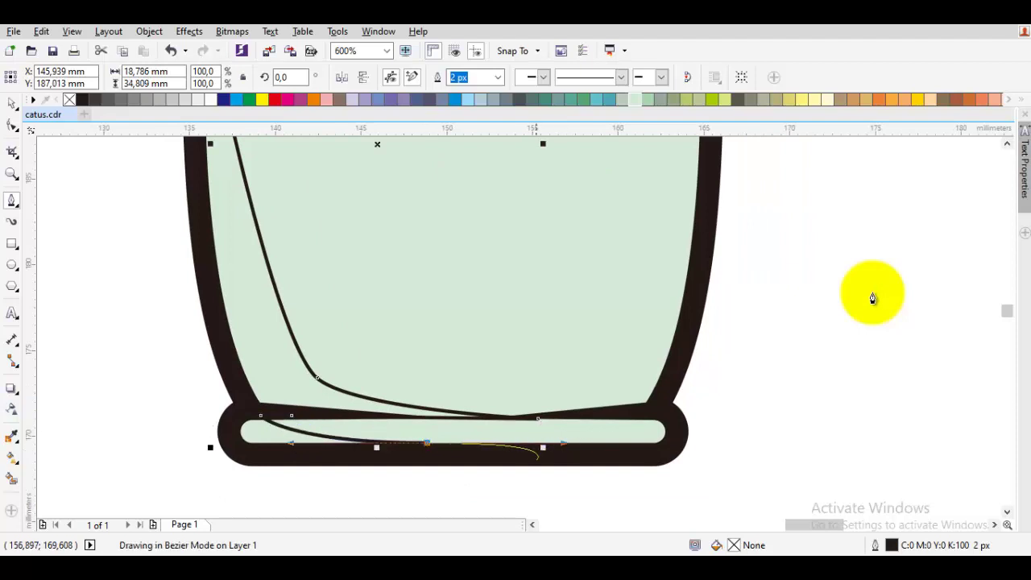
# Close the highlight curve around the outside of the pot's left side, back to its starting node above the rim
pyautogui.scroll(-1, 544, 466)
pyautogui.moveTo(350, 483); pyautogui.dragTo(313, 442)
pyautogui.moveTo(265, 317); pyautogui.dragTo(286, 276)
pyautogui.moveTo(395, 163)
pyautogui.mouseDown()
pyautogui.moveTo(362, 254)
pyautogui.moveTo(476, 266)
pyautogui.mouseUp()
pyautogui.press('space')
# Move the highlight curve's top node inward above the rim and delete the surplus node inside the rim
pyautogui.press('F10')
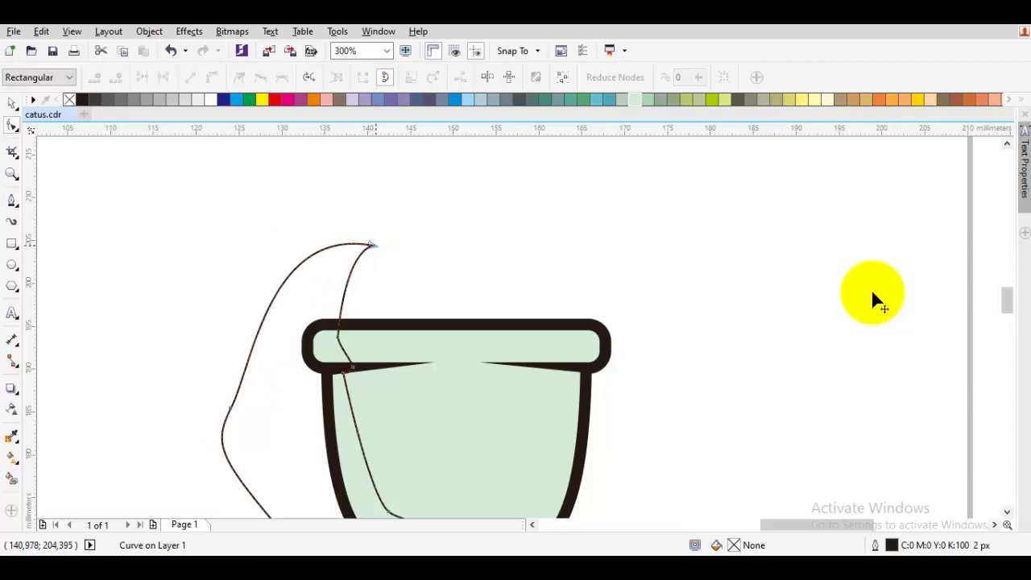
pyautogui.moveTo(374, 245); pyautogui.dragTo(454, 274)
pyautogui.scroll(1, 320, 342)
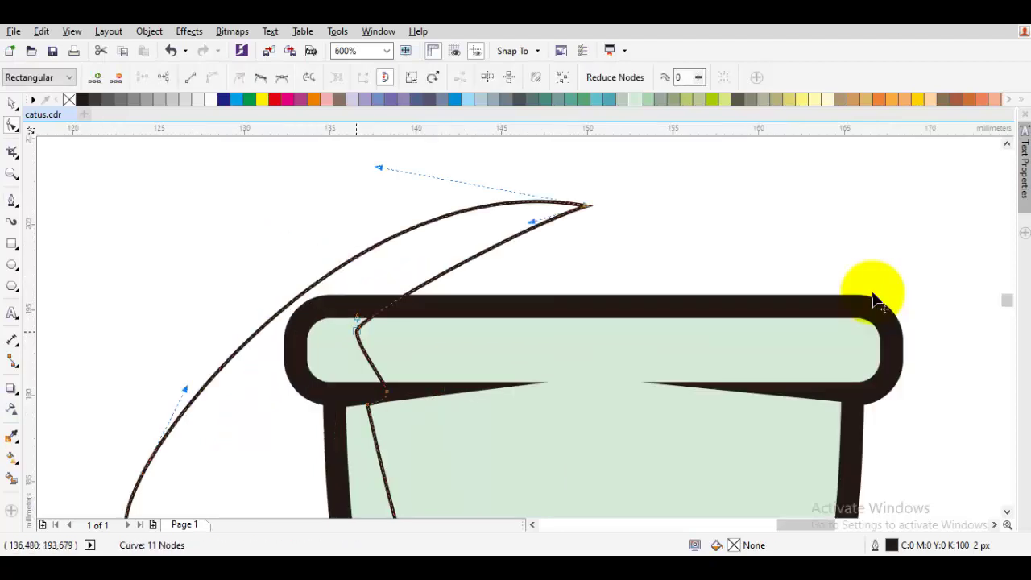
pyautogui.press('Delete')
pyautogui.scroll(-1, 874, 296)
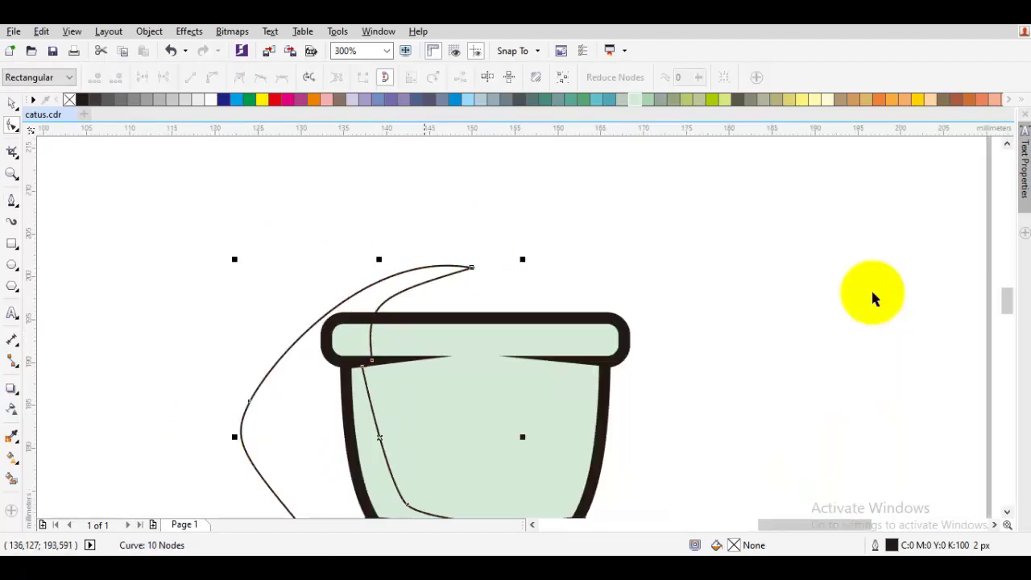
pyautogui.press('space')
# Intersect the highlight curve with the pot shape and delete the original drawn curve
pyautogui.hotkey('ctrl', 'a')
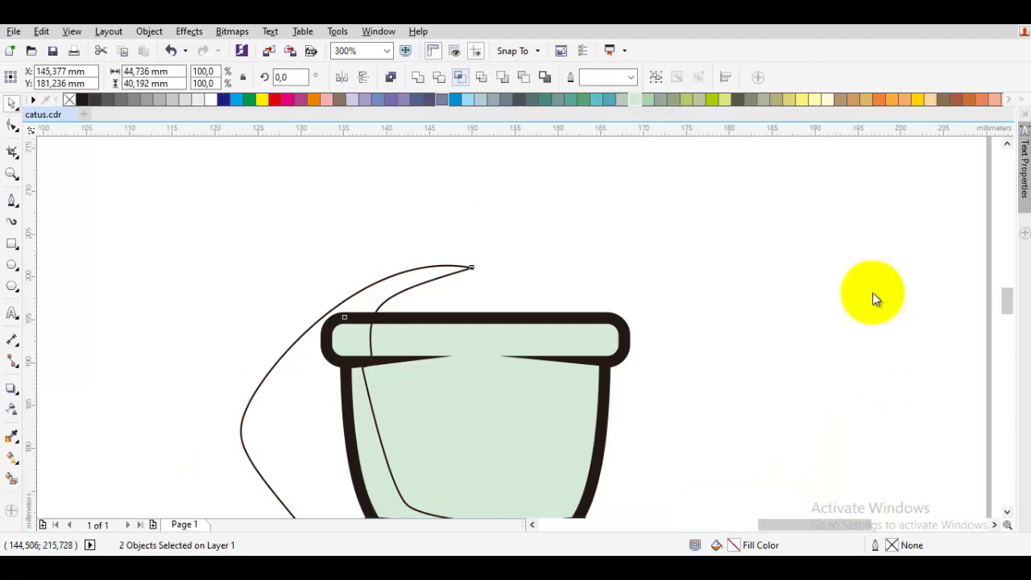
pyautogui.click(460, 78)
pyautogui.rightClick(416, 268)
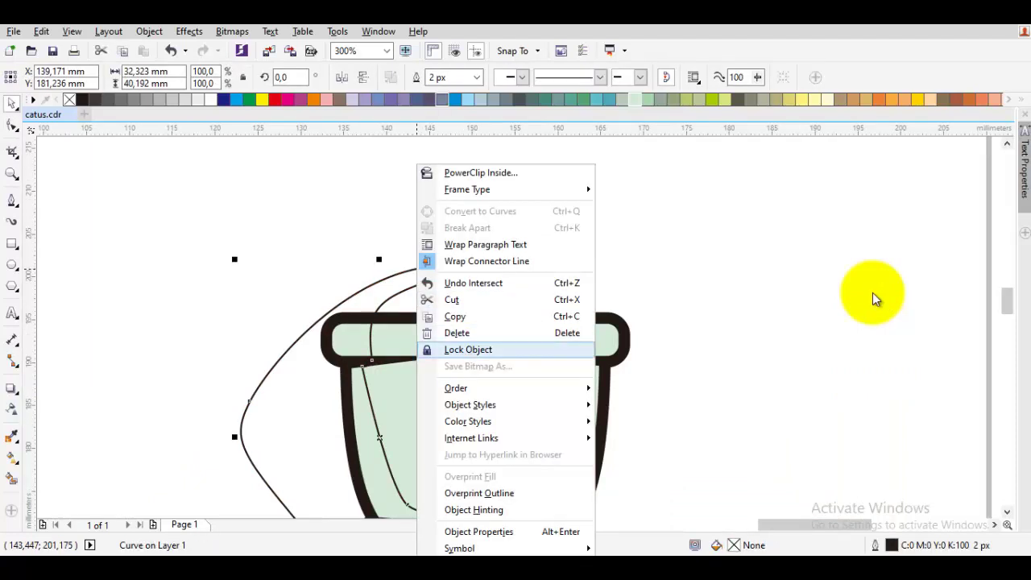
pyautogui.press('Up')
pyautogui.press('Return')
pyautogui.scroll(-3, 870, 288)
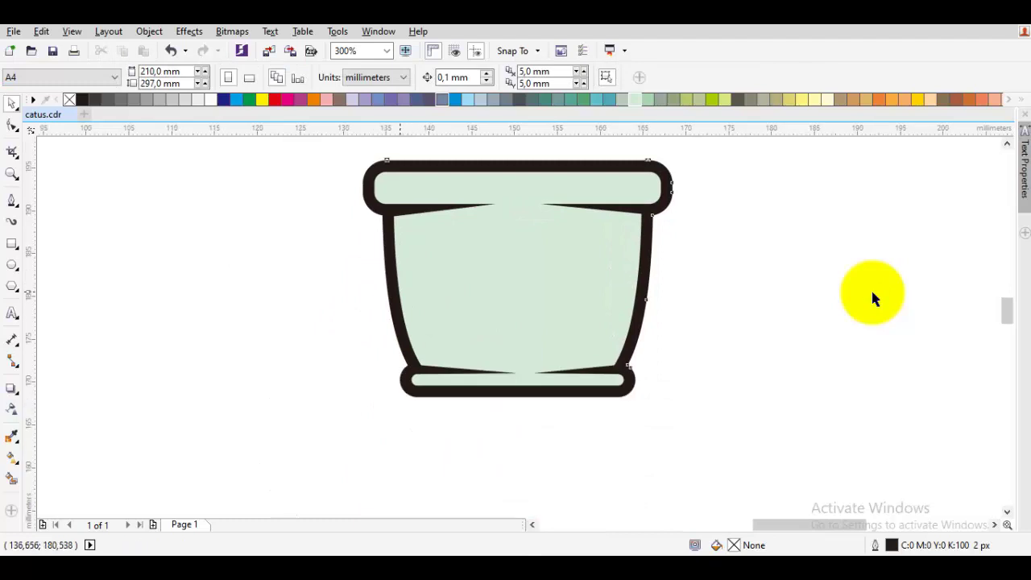
# Give the pot's fill shape and the highlight piece a yellow hairline outline (C:0 M:0 Y:100 K:0)
pyautogui.press('Tab')
pyautogui.press('F10')
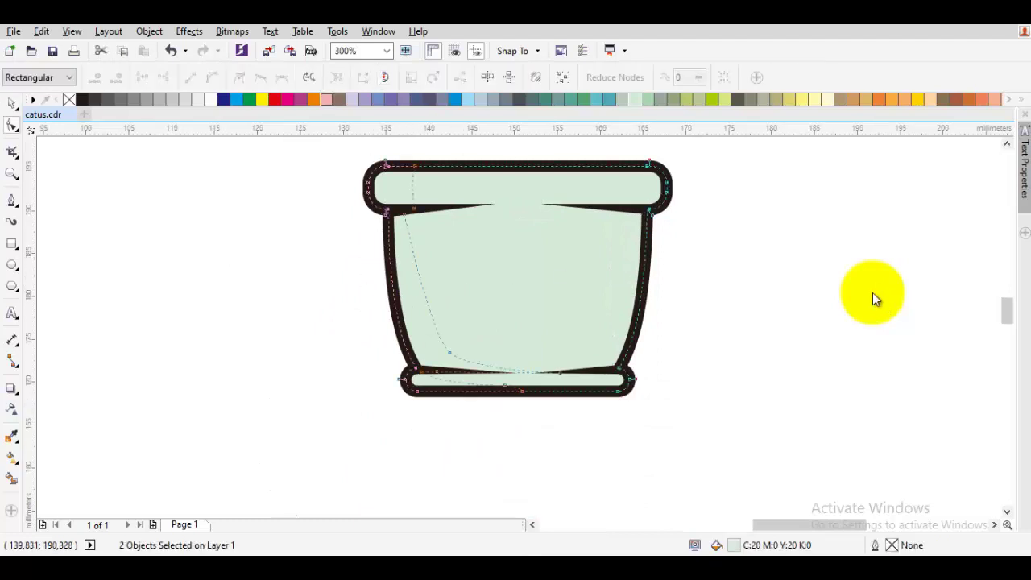
pyautogui.press('space')
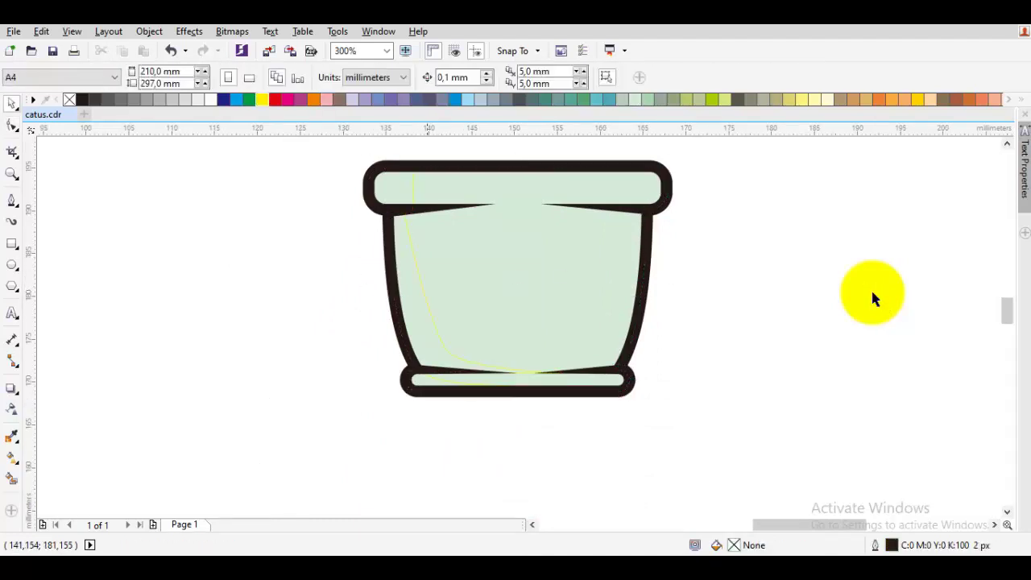
# Fill the main pot shape with a slightly darker shade of Ghost Green
pyautogui.click(425, 296)
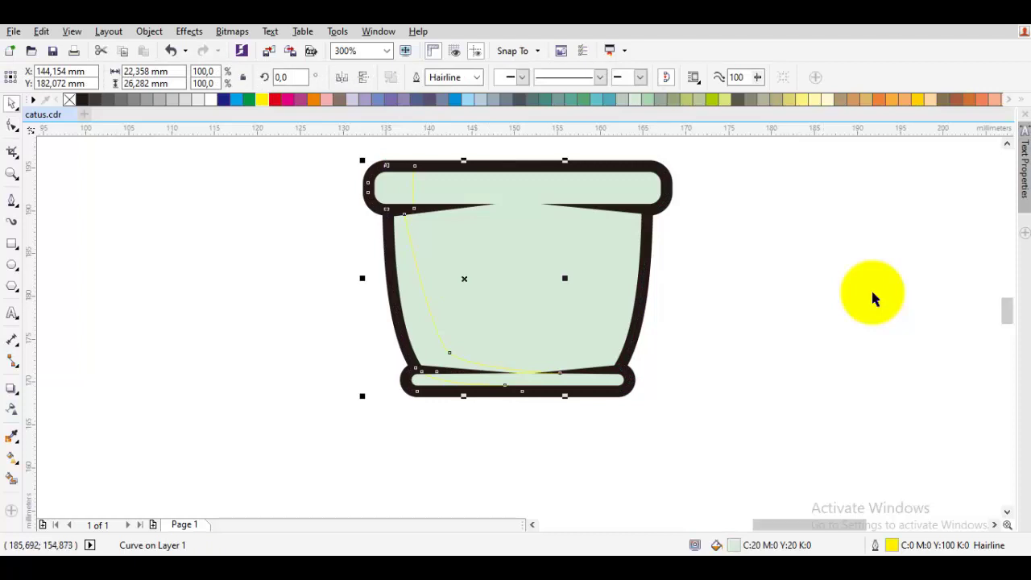
pyautogui.press('Escape')
pyautogui.press('Tab')
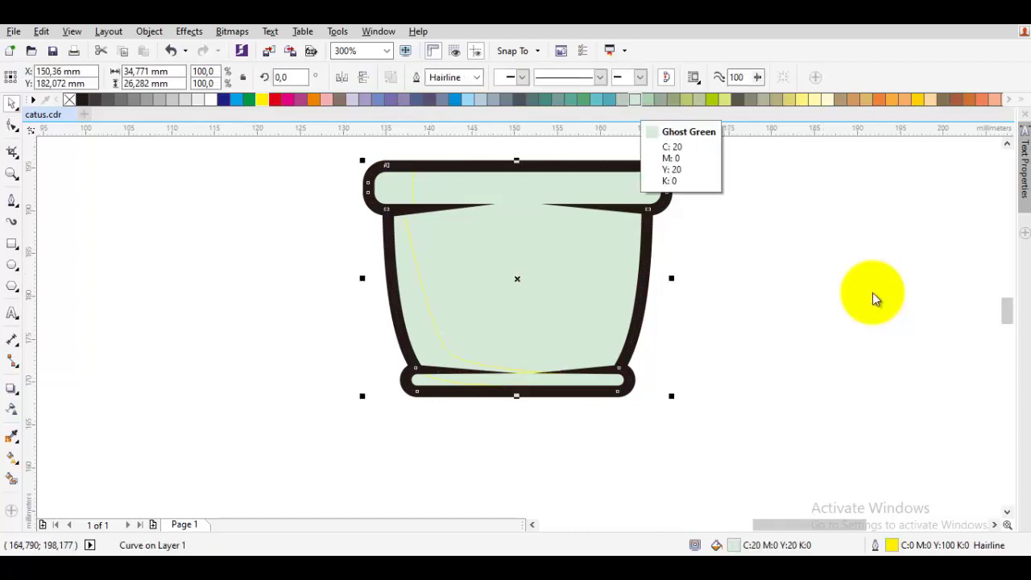
pyautogui.click(634, 100)
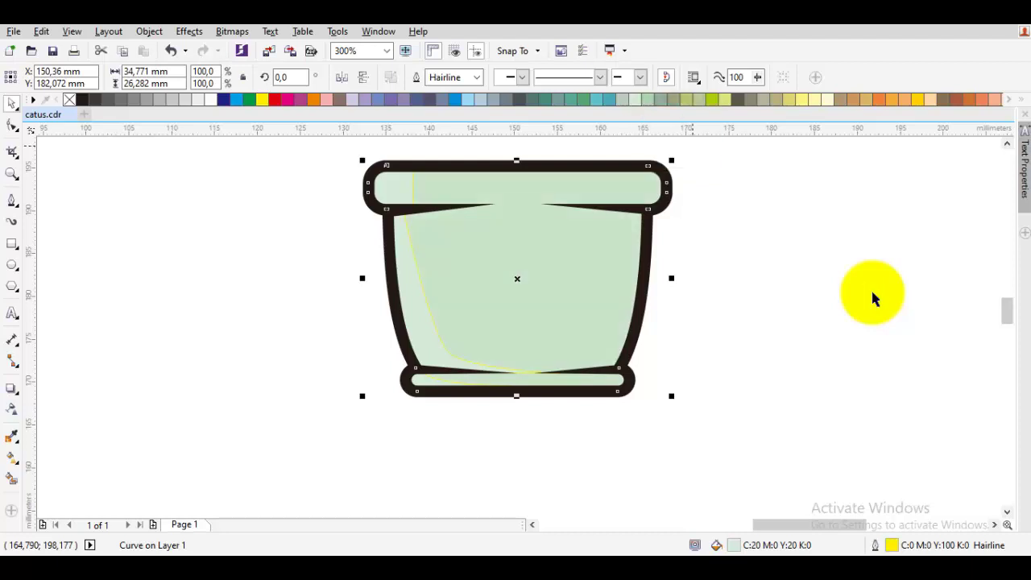
pyautogui.press('Escape')
# Fill the highlight piece along the pot's left side with very pale green (C:7 M:0 Y:7 K:0)
pyautogui.press('Tab')
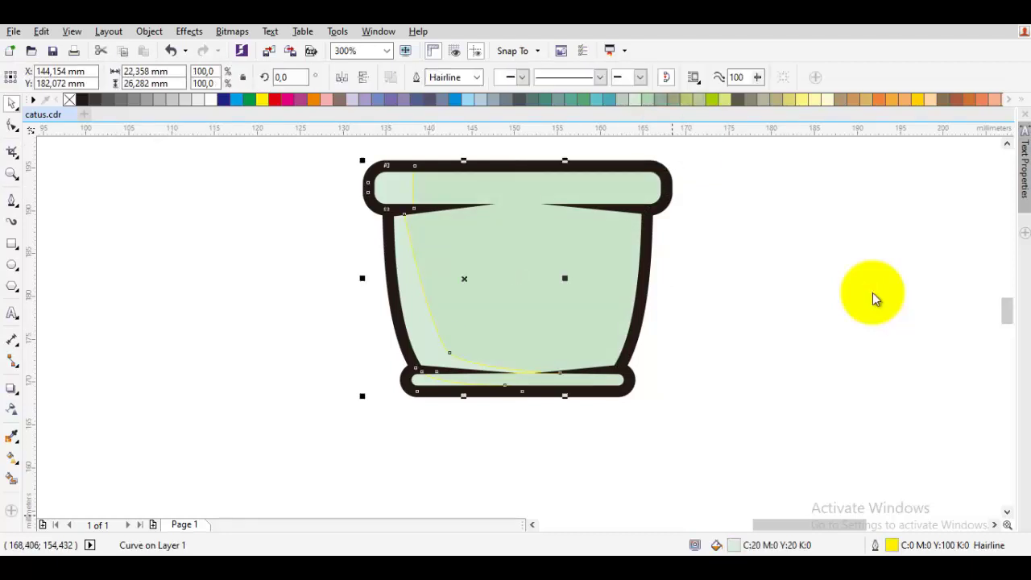
pyautogui.hotkey('shift', 'F11')
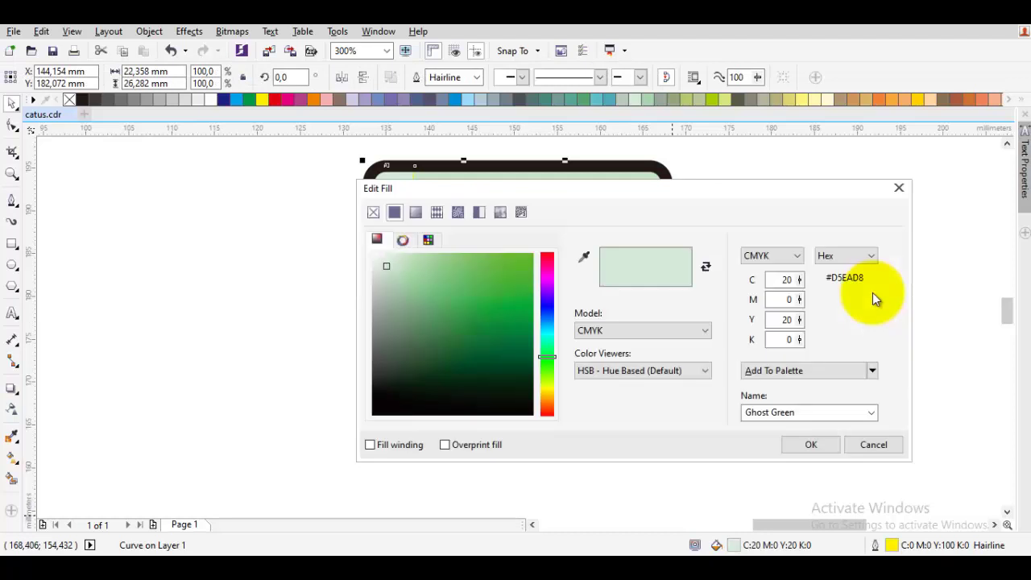
pyautogui.click(386, 260)
pyautogui.moveTo(478, 194); pyautogui.dragTo(708, 163)
pyautogui.click(618, 225)
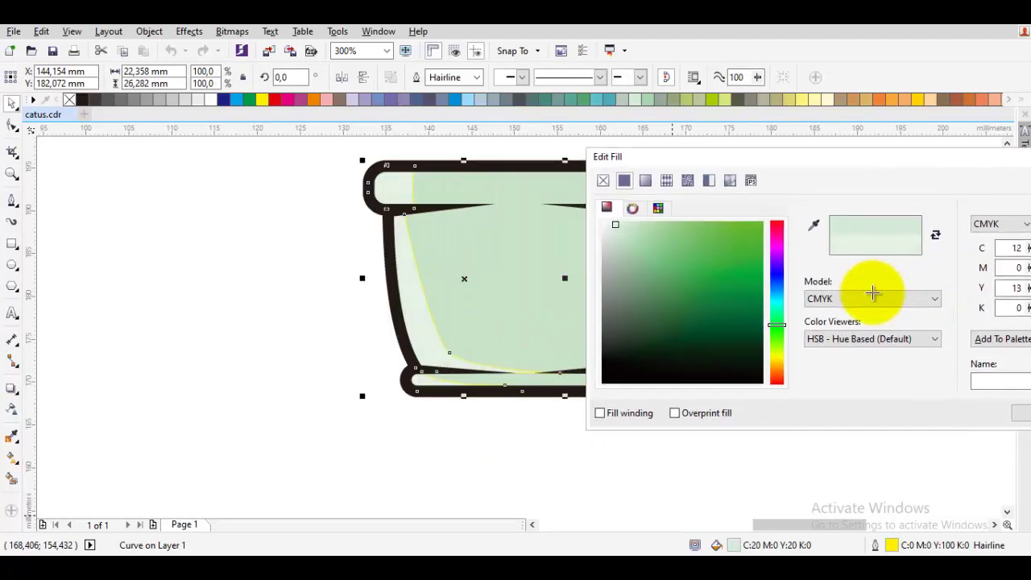
pyautogui.press('Return')
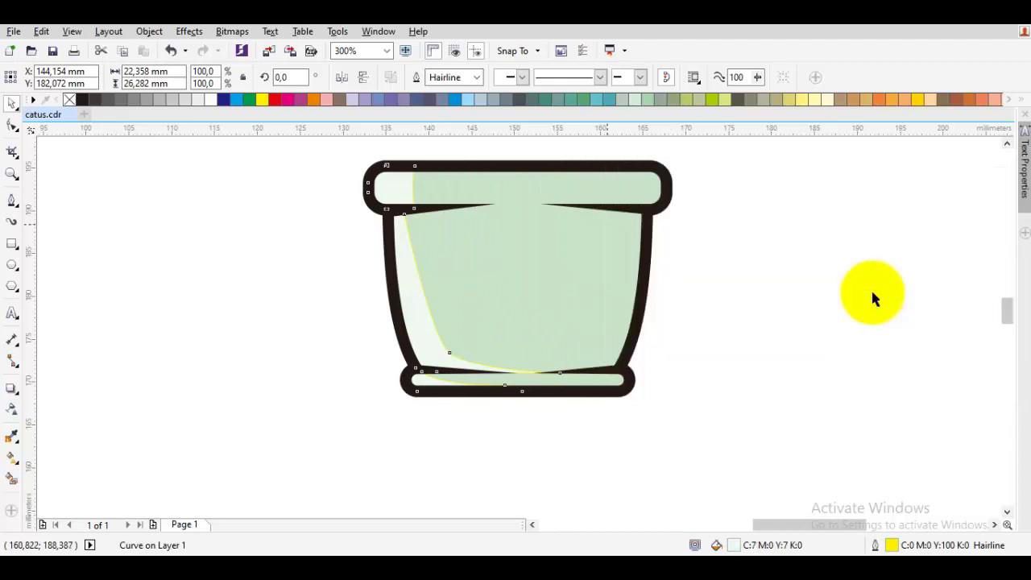
# Start a shading curve above the pot, crossing the rim near its right end, following its underside and sloping into the body's right side
pyautogui.click(872, 296)
pyautogui.moveTo(606, 148); pyautogui.dragTo(653, 164)
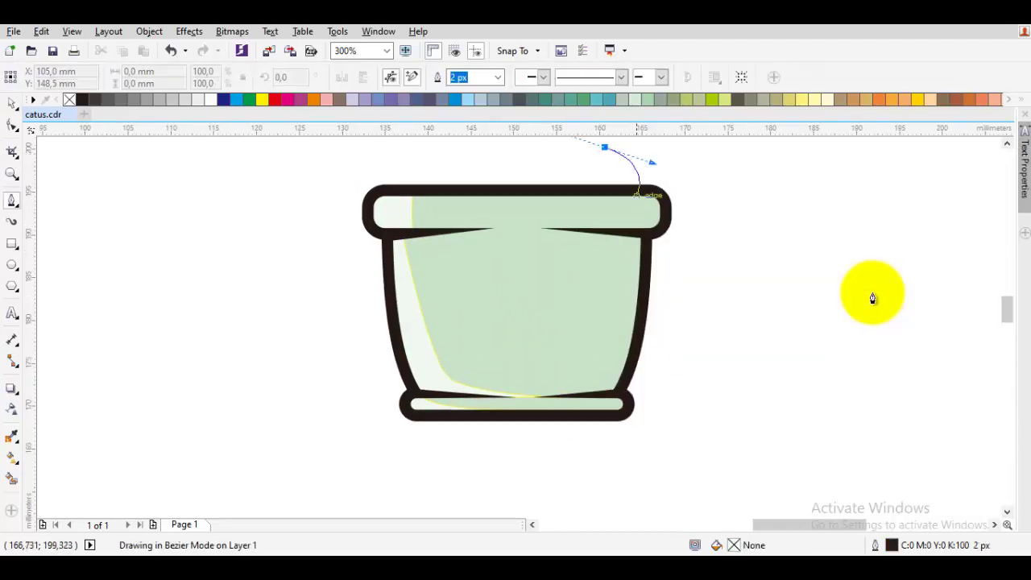
pyautogui.scroll(1, 635, 217)
pyautogui.click(645, 237)
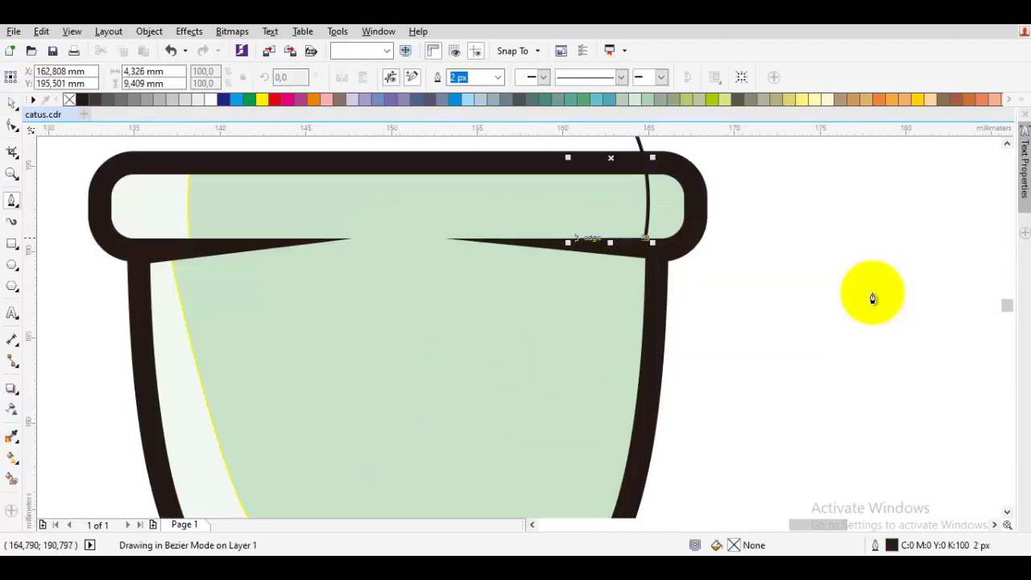
pyautogui.click(292, 240)
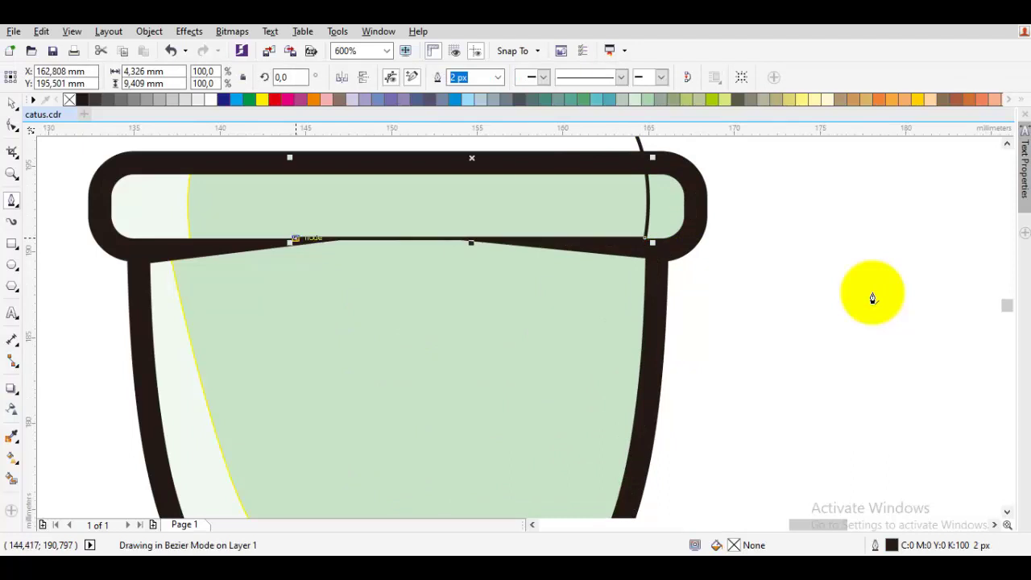
pyautogui.moveTo(403, 251); pyautogui.dragTo(405, 251)
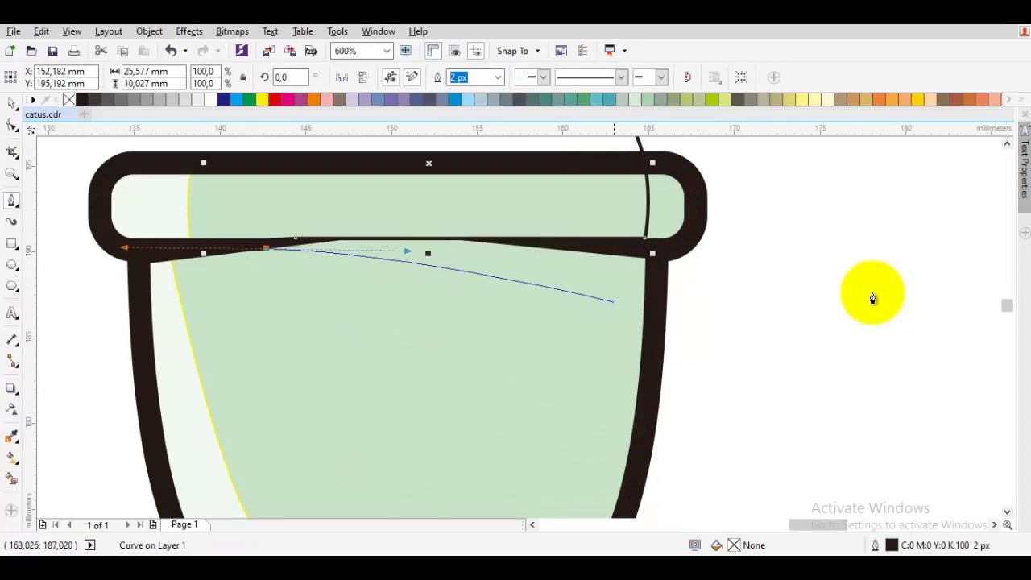
pyautogui.click(608, 295)
# Continue the shading curve down the right side of the pot's body and inward along the seam above the base
pyautogui.scroll(-1, 607, 330)
pyautogui.moveTo(619, 383)
pyautogui.mouseDown()
pyautogui.moveTo(612, 409)
pyautogui.moveTo(643, 404)
pyautogui.mouseUp()
pyautogui.click(563, 398)
pyautogui.scroll(1, 602, 404)
pyautogui.click(517, 428)
pyautogui.hotkey('ctrl', 'z')
pyautogui.scroll(1, 631, 401)
pyautogui.scroll(-1, 634, 435)
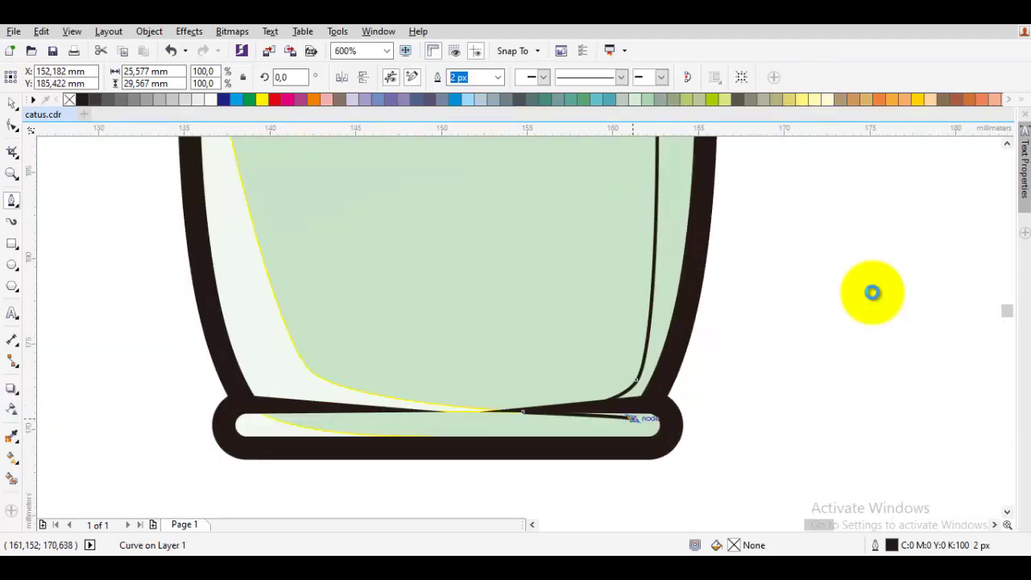
# Run the shading curve around the base band's right end, then loop it outside the pot and close it at its start
pyautogui.scroll(1, 632, 419)
pyautogui.click(628, 436)
pyautogui.moveTo(286, 419); pyautogui.dragTo(438, 407)
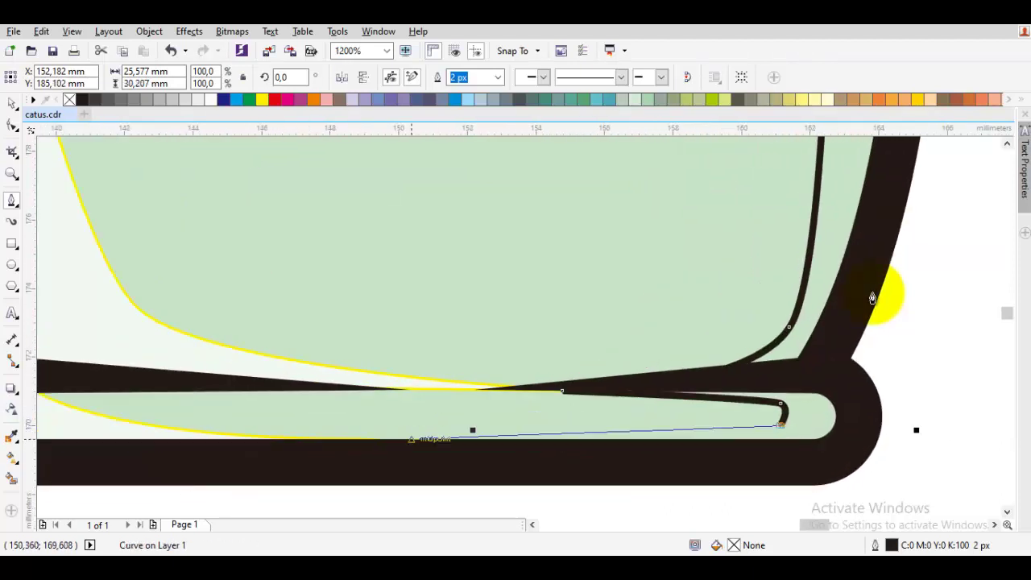
pyautogui.scroll(-2, 872, 297)
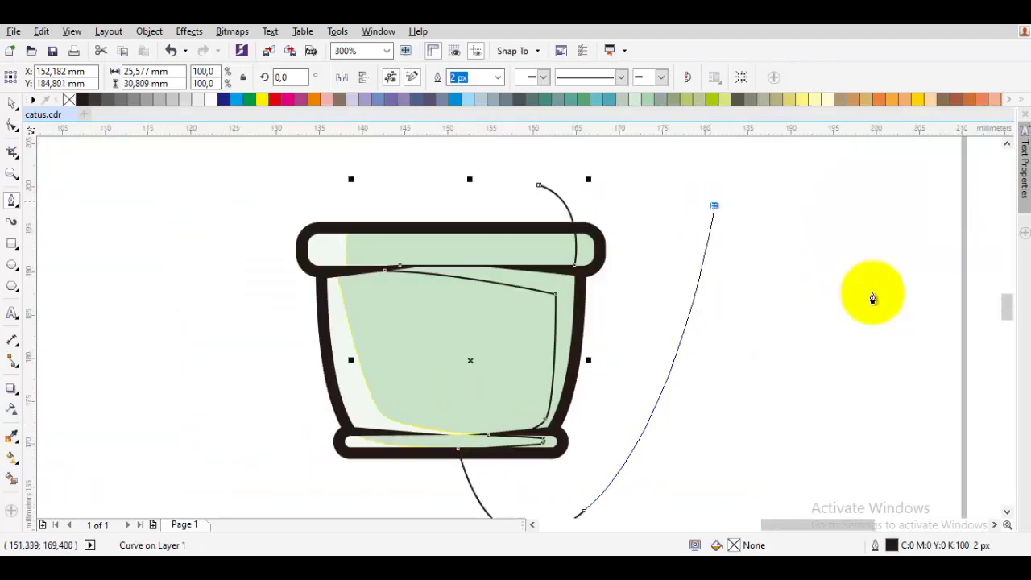
pyautogui.moveTo(714, 205); pyautogui.dragTo(674, 186)
pyautogui.click(539, 184)
pyautogui.press('space')
# Intersect the shading curve with the pot's fill shape, delete the drawn curve and select the resulting shadow piece
pyautogui.scroll(1, 540, 265)
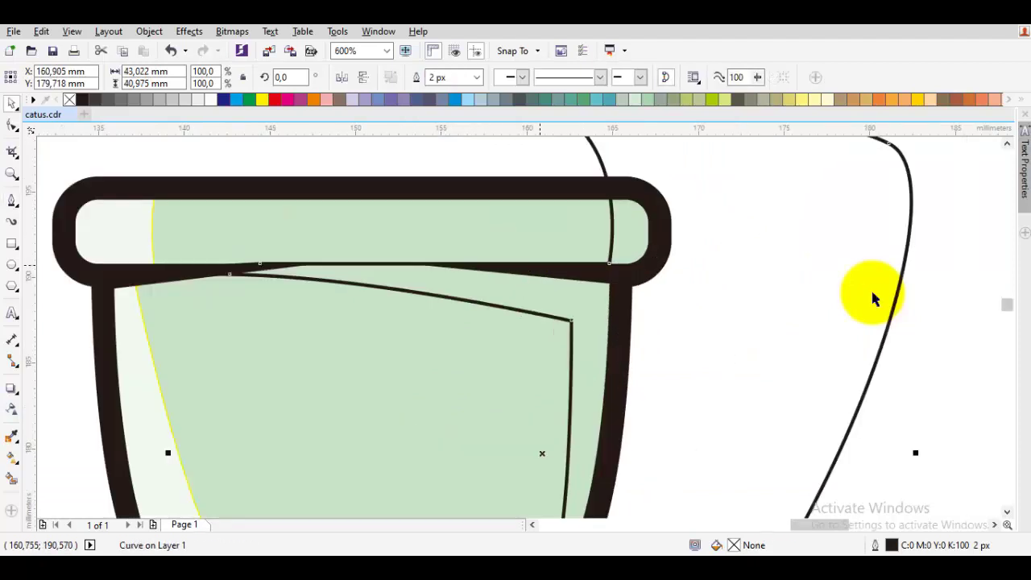
pyautogui.scroll(2, 872, 295)
pyautogui.press('F10')
pyautogui.scroll(1, 873, 298)
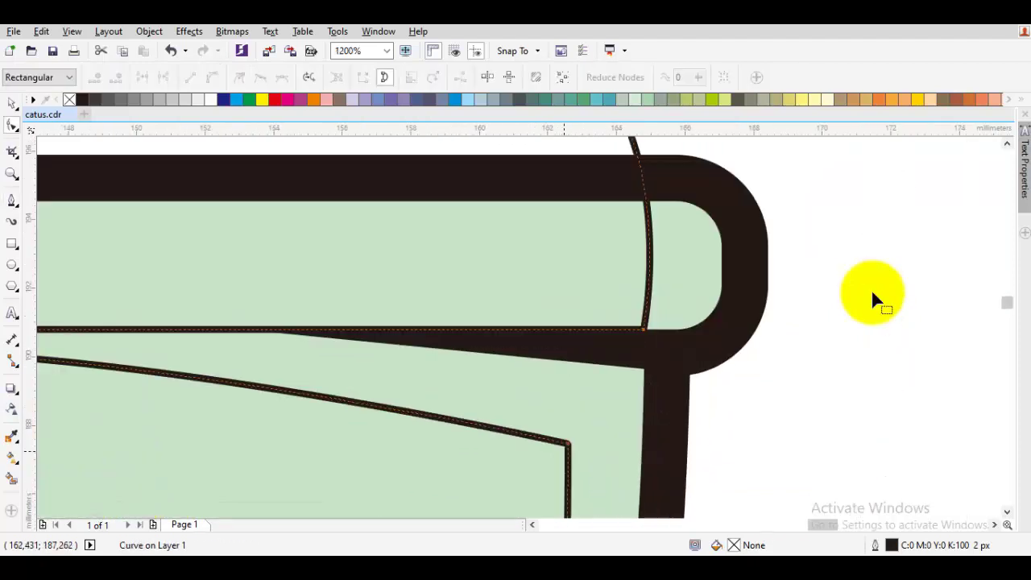
pyautogui.scroll(-1, 872, 298)
pyautogui.press('space')
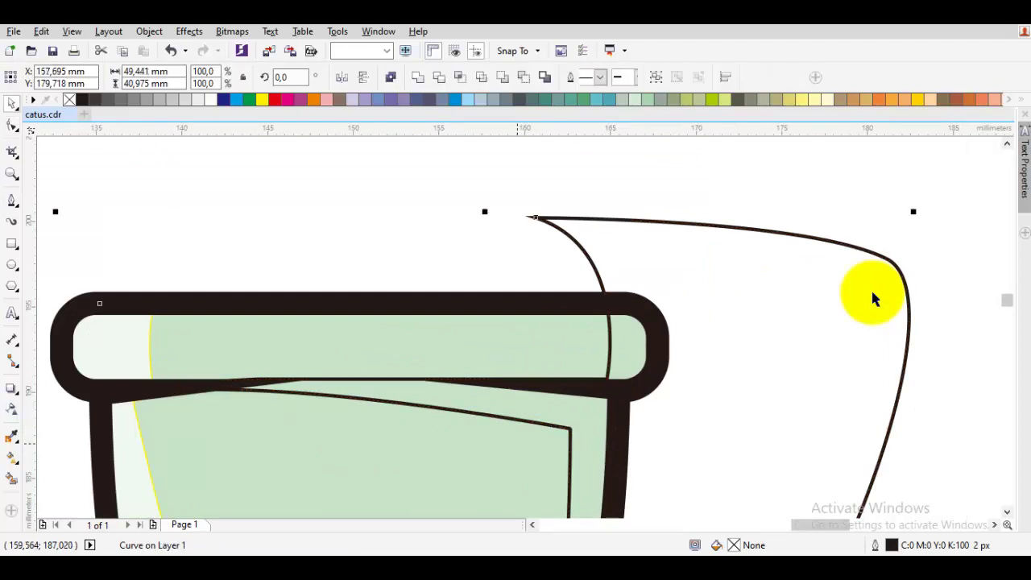
pyautogui.click(874, 298)
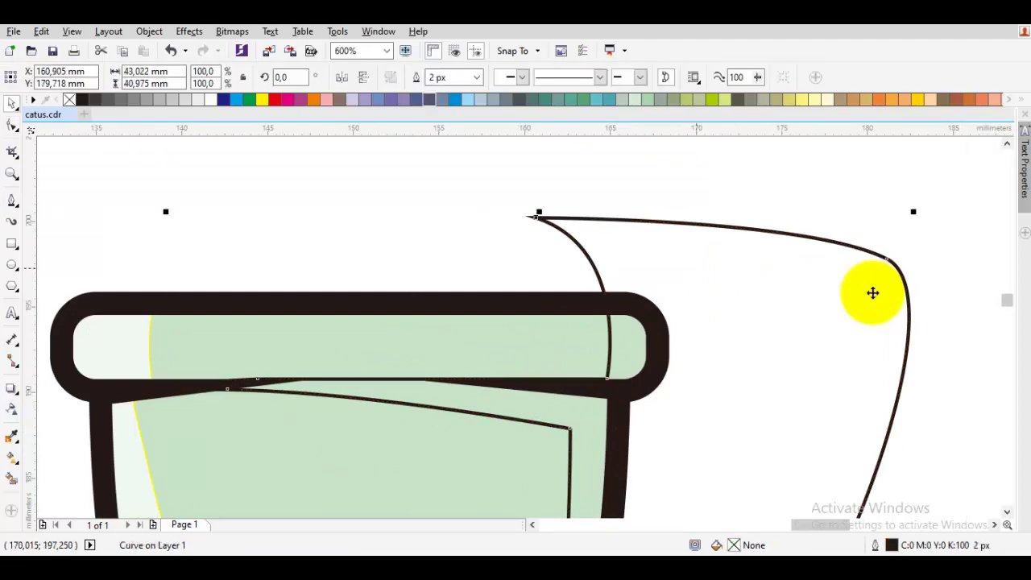
pyautogui.rightClick(875, 300)
pyautogui.click(872, 298)
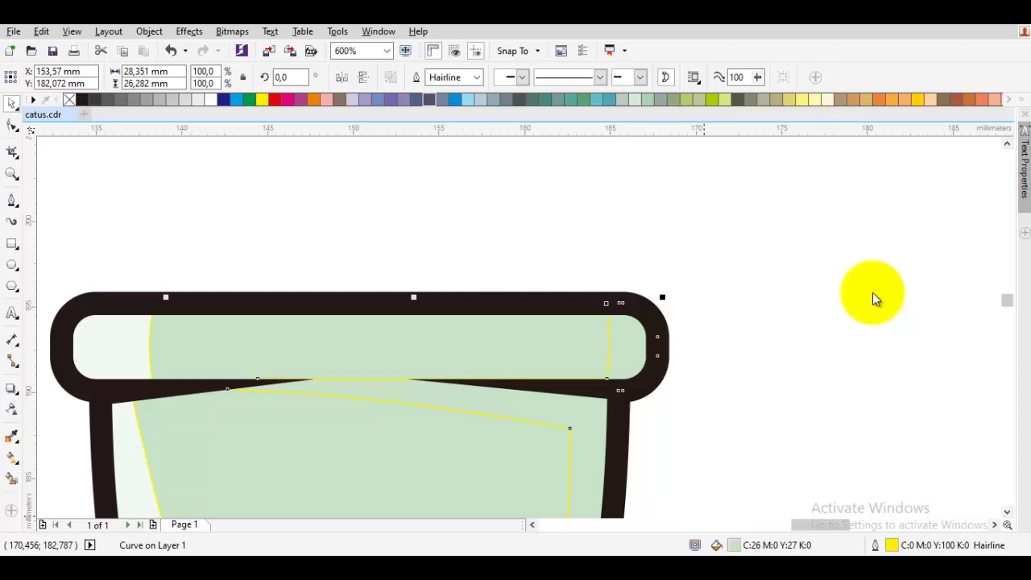
# Fill the shadow piece on the pot's right side with muted green (C:51 M:17 Y:51 K:0)
pyautogui.press('F11')
pyautogui.click(872, 292)
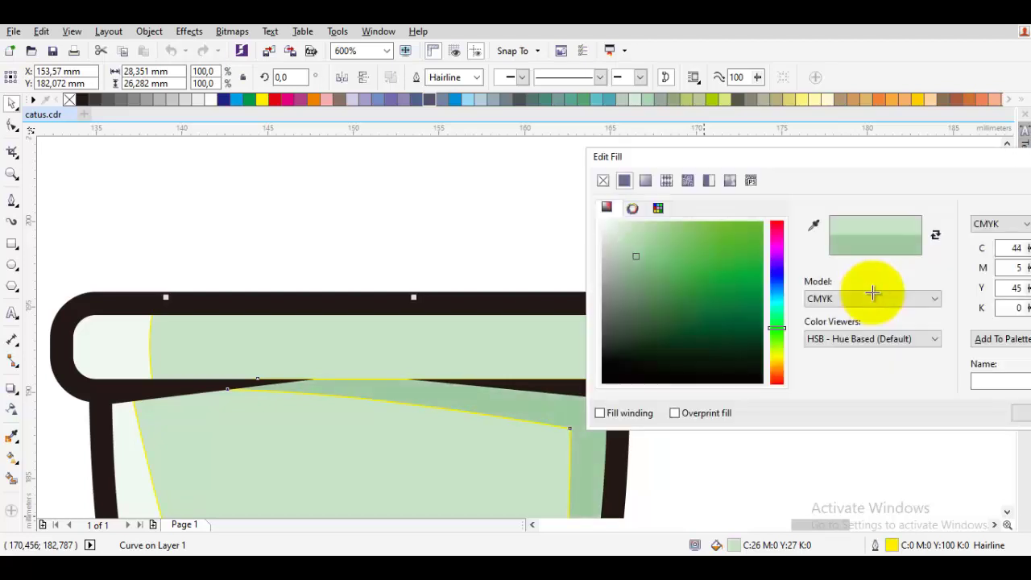
pyautogui.click(872, 293)
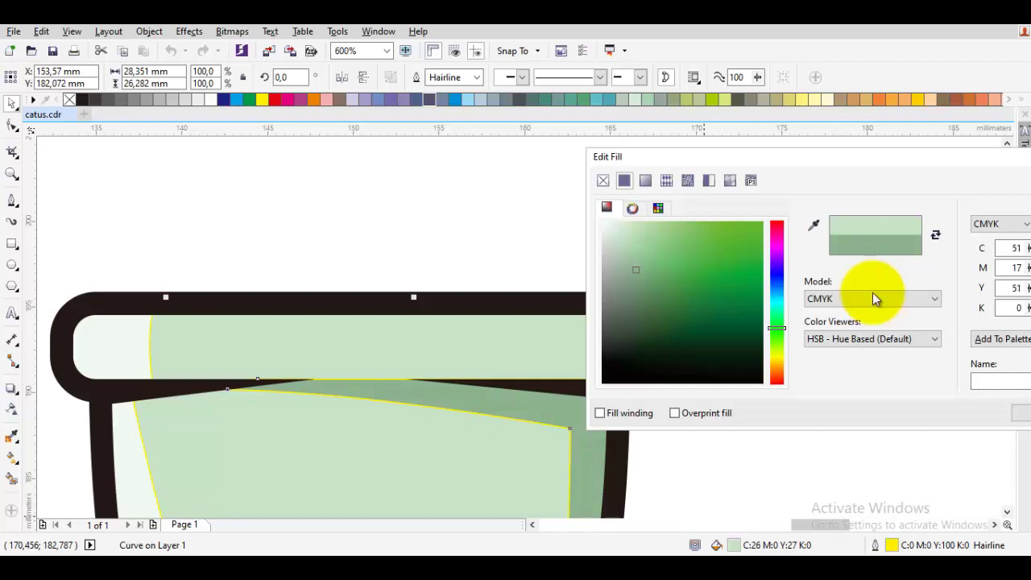
pyautogui.press('Return')
pyautogui.click(872, 293)
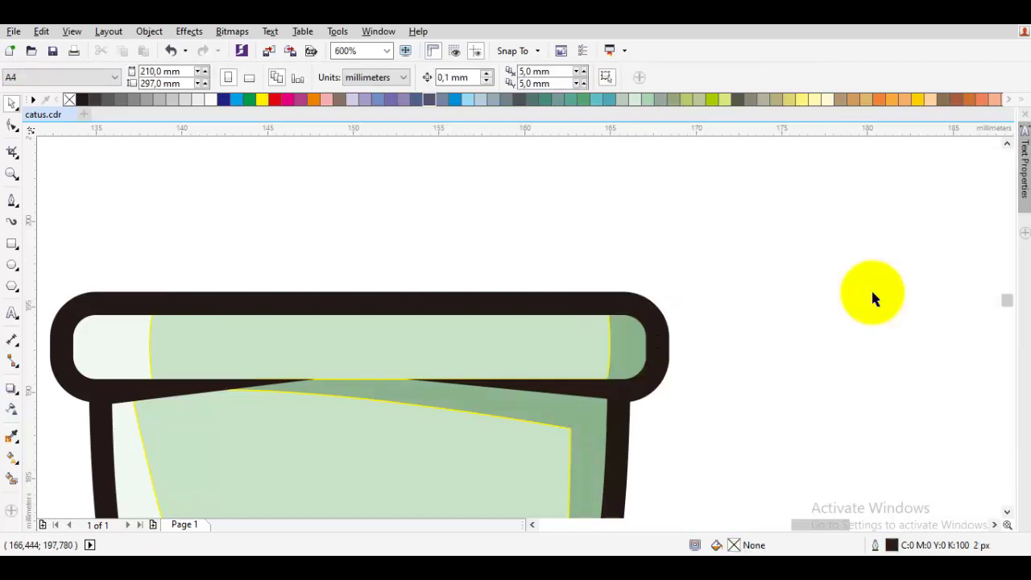
# Lighten the pot's shadow piece to C:45 M:13 Y:45 K:0
pyautogui.scroll(-2, 872, 292)
pyautogui.scroll(1, 628, 331)
pyautogui.click(623, 287)
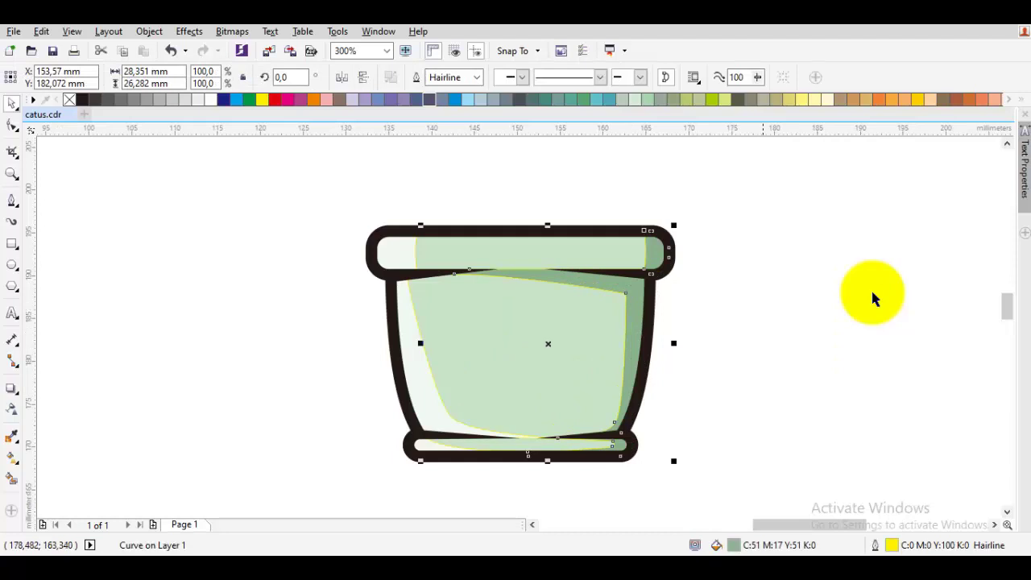
pyautogui.hotkey('shift', 'F11')
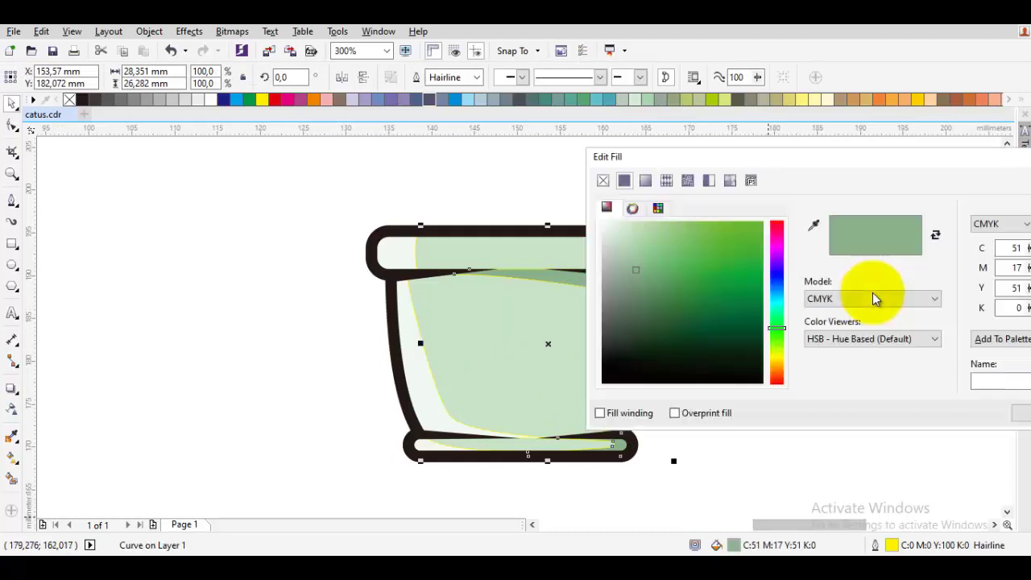
pyautogui.click(636, 277)
pyautogui.moveTo(636, 276); pyautogui.dragTo(633, 271)
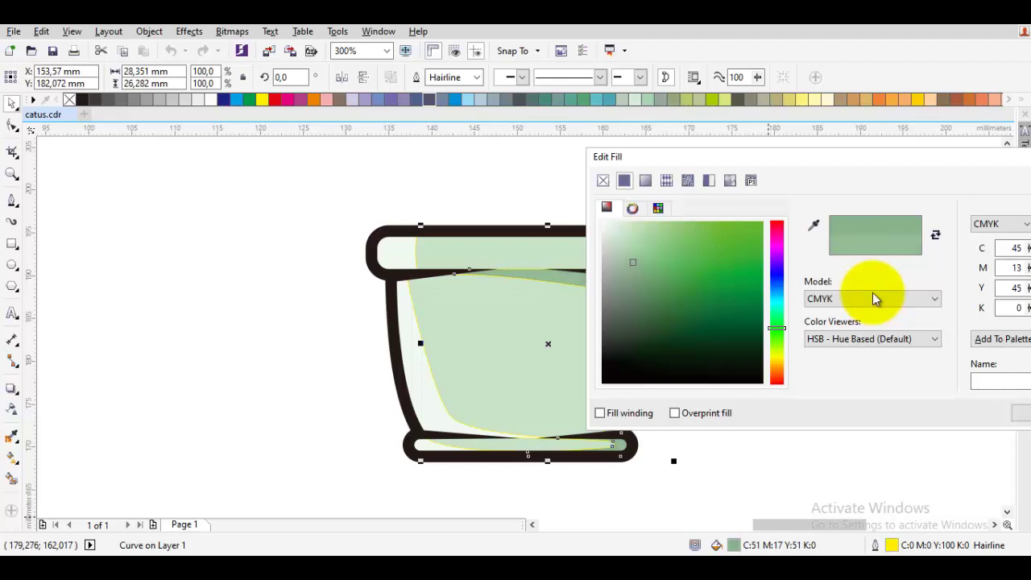
pyautogui.press('Return')
pyautogui.press('Escape')
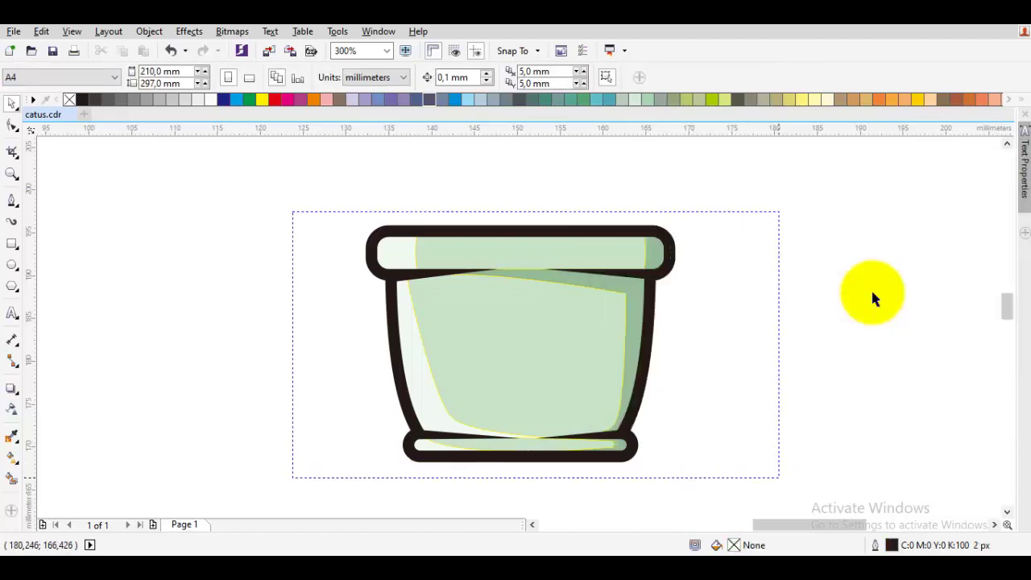
# Remove the outlines from all of the pot's objects
pyautogui.hotkey('ctrl', 'a')
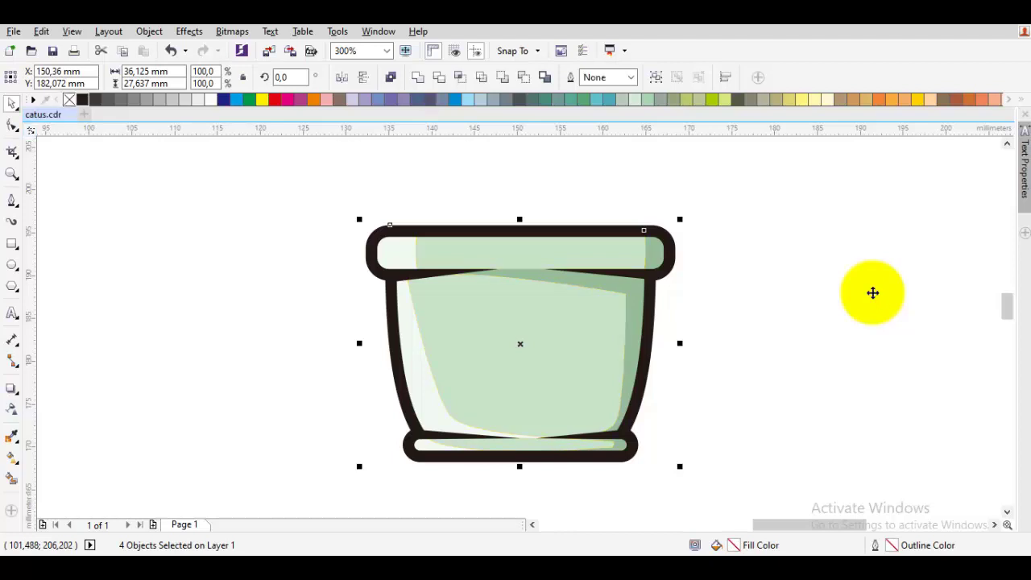
pyautogui.scroll(-1, 872, 293)
pyautogui.click(872, 294)
# Fill the pot's shadow piece with a darker grey-green (C:52 M:23 Y:49 K:0)
pyautogui.scroll(1, 872, 293)
pyautogui.press('Tab')
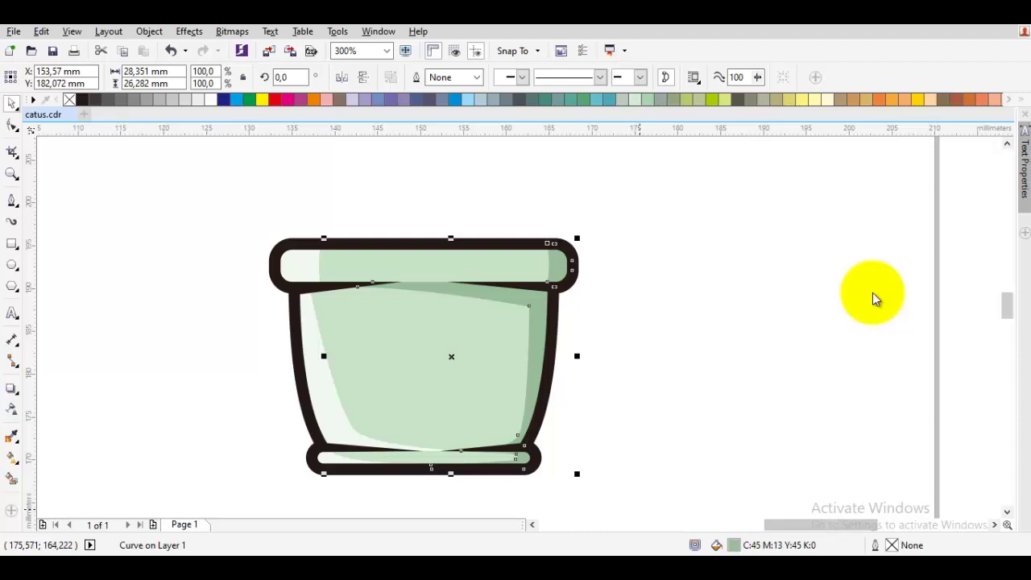
pyautogui.hotkey('shift', 'F11')
pyautogui.moveTo(629, 266); pyautogui.dragTo(632, 275)
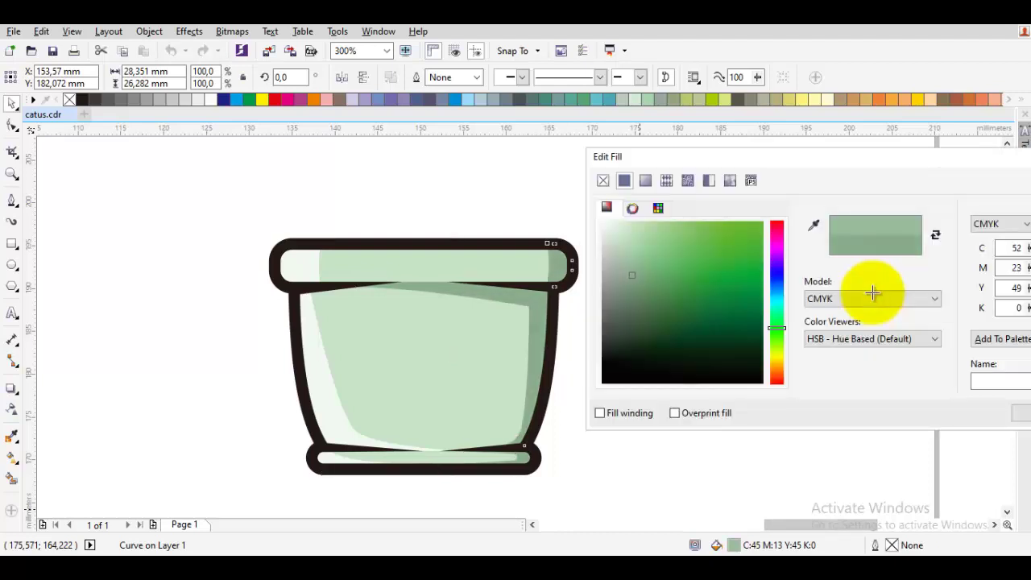
pyautogui.press('Return')
pyautogui.click(872, 299)
# Group the four objects that make up the pot
pyautogui.scroll(-1, 872, 299)
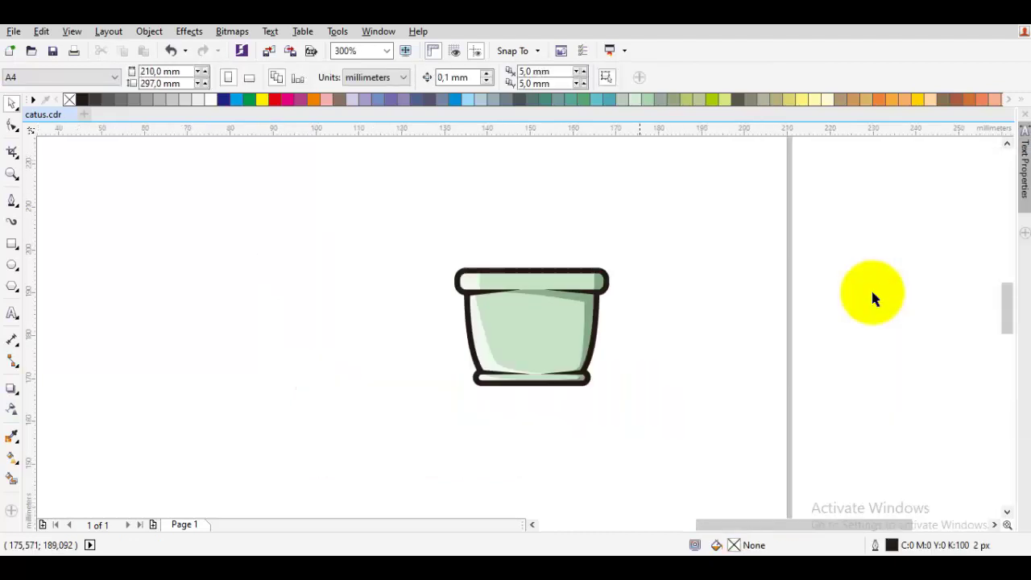
pyautogui.moveTo(872, 299); pyautogui.dragTo(874, 404)
pyautogui.scroll(-1, 872, 299)
pyautogui.moveTo(660, 502)
pyautogui.mouseDown()
pyautogui.moveTo(525, 324)
pyautogui.moveTo(442, 266)
pyautogui.mouseUp()
pyautogui.rightClick(577, 393)
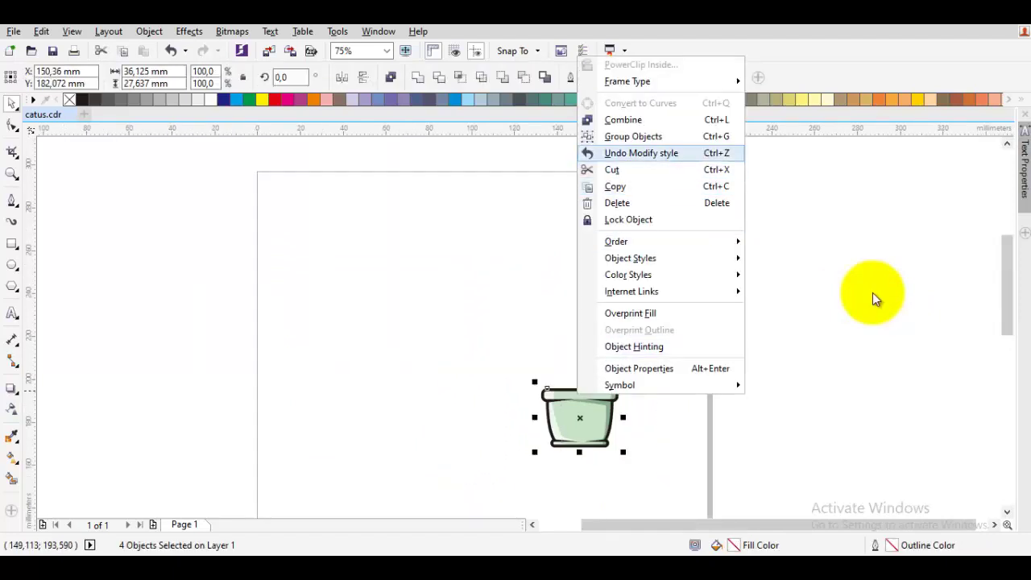
pyautogui.click(633, 136)
pyautogui.click(577, 494)
# Start the cactus outline with the Pen tool inside the pot, curving up past the rim to the left neck point
pyautogui.scroll(1, 577, 494)
pyautogui.press('Escape')
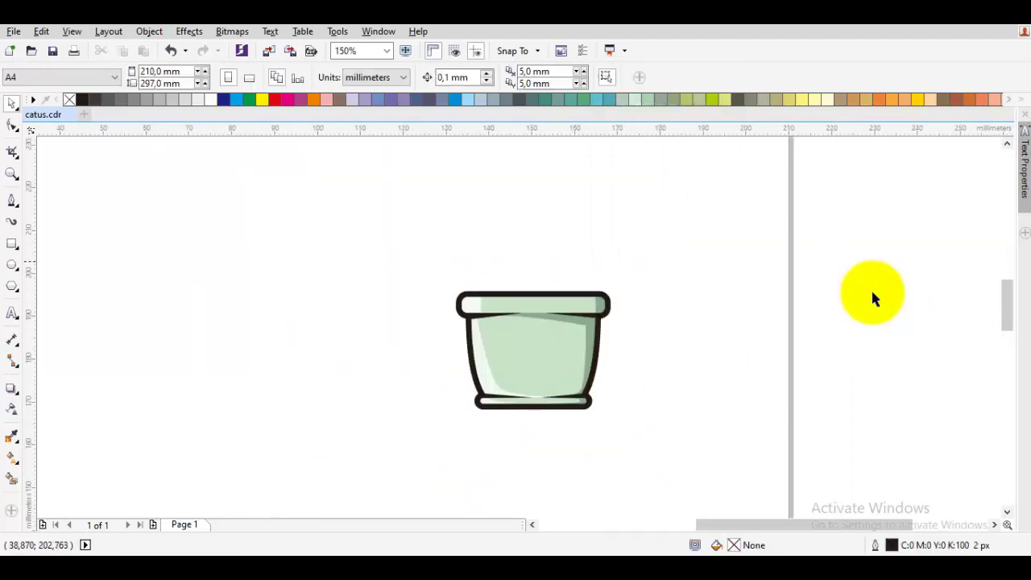
pyautogui.moveTo(459, 263)
pyautogui.mouseDown()
pyautogui.moveTo(328, 285)
pyautogui.moveTo(343, 322)
pyautogui.mouseUp()
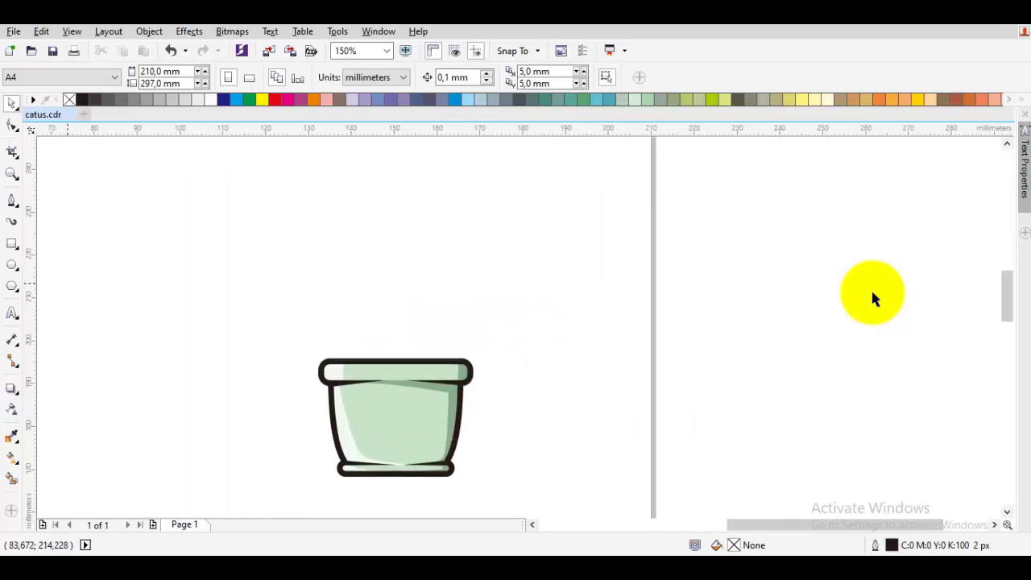
pyautogui.scroll(1, 379, 360)
pyautogui.moveTo(379, 359); pyautogui.dragTo(416, 409)
pyautogui.scroll(-1, 416, 409)
pyautogui.press('space')
pyautogui.scroll(1, 407, 420)
pyautogui.click(407, 325)
pyautogui.moveTo(413, 477); pyautogui.dragTo(471, 533)
pyautogui.scroll(-2, 872, 298)
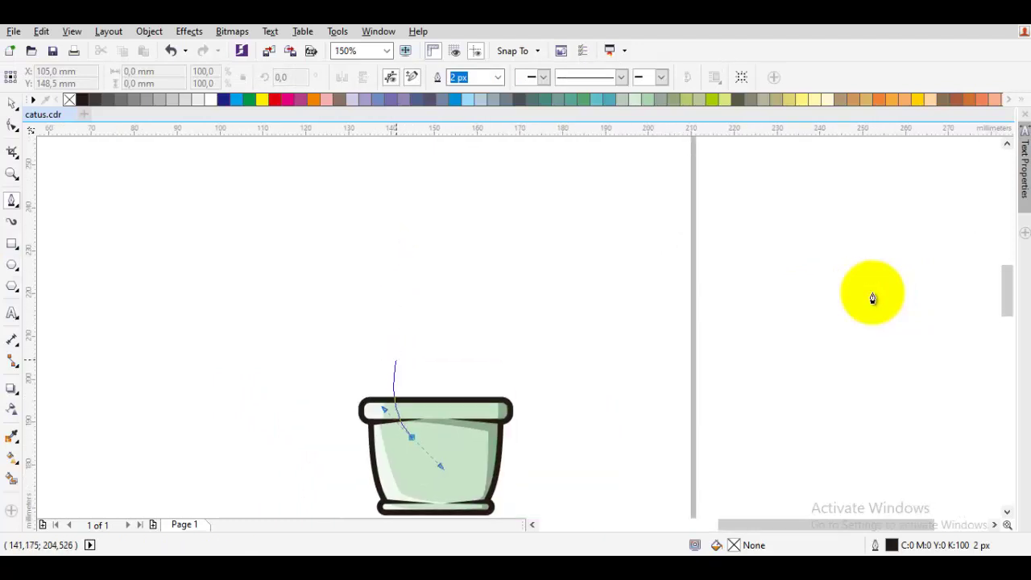
pyautogui.click(402, 359)
# Try a narrow rounded top for the cactus outline from the left neck point, and undo those segments
pyautogui.moveTo(411, 244); pyautogui.dragTo(462, 228)
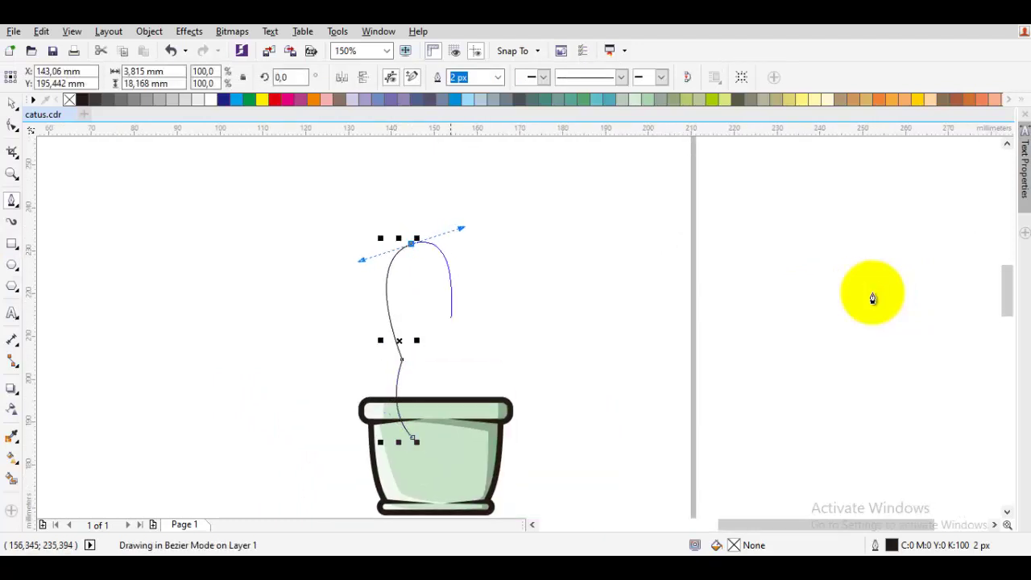
pyautogui.moveTo(443, 347); pyautogui.dragTo(431, 372)
pyautogui.scroll(2, 457, 344)
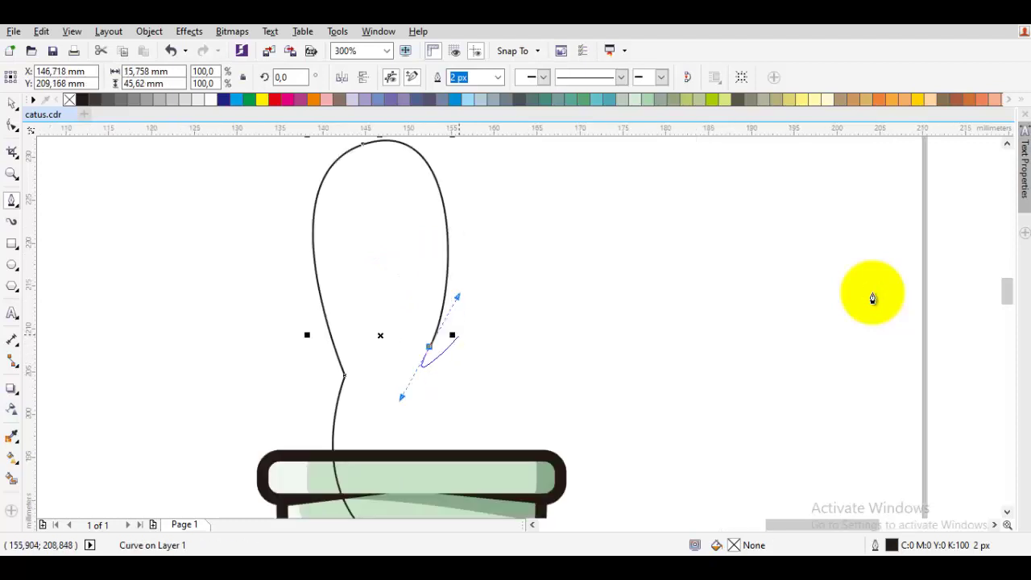
pyautogui.hotkey('ctrl', 'z')
pyautogui.moveTo(460, 325); pyautogui.dragTo(459, 390)
pyautogui.hotkey('ctrl', 'z')
# Draw a wider rounded cactus top and the right neck, closing the outline inside the pot at about 21 by 48 mm
pyautogui.moveTo(370, 186)
pyautogui.mouseDown()
pyautogui.moveTo(566, 161)
pyautogui.moveTo(548, 190)
pyautogui.mouseUp()
pyautogui.click(416, 425)
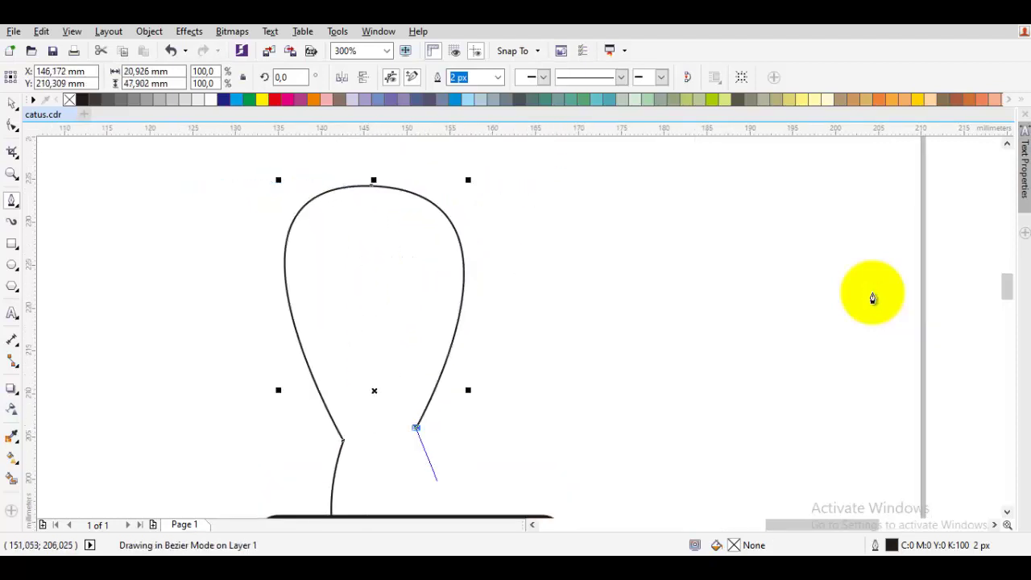
pyautogui.moveTo(437, 480); pyautogui.dragTo(480, 366)
pyautogui.moveTo(407, 480); pyautogui.dragTo(558, 501)
# Send the cactus outline behind the pot
pyautogui.rightClick(434, 254)
pyautogui.moveTo(499, 388)
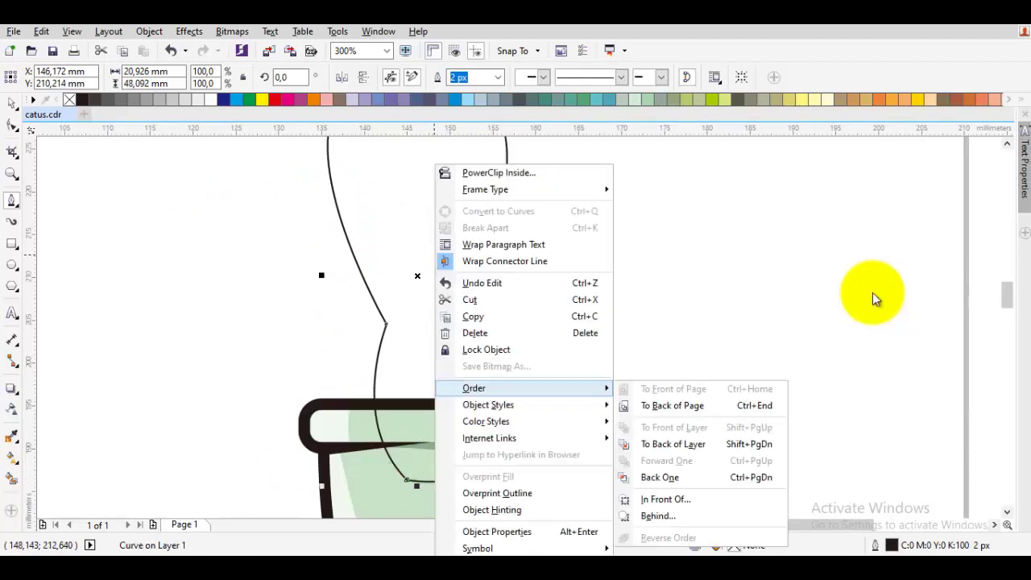
pyautogui.press('Return')
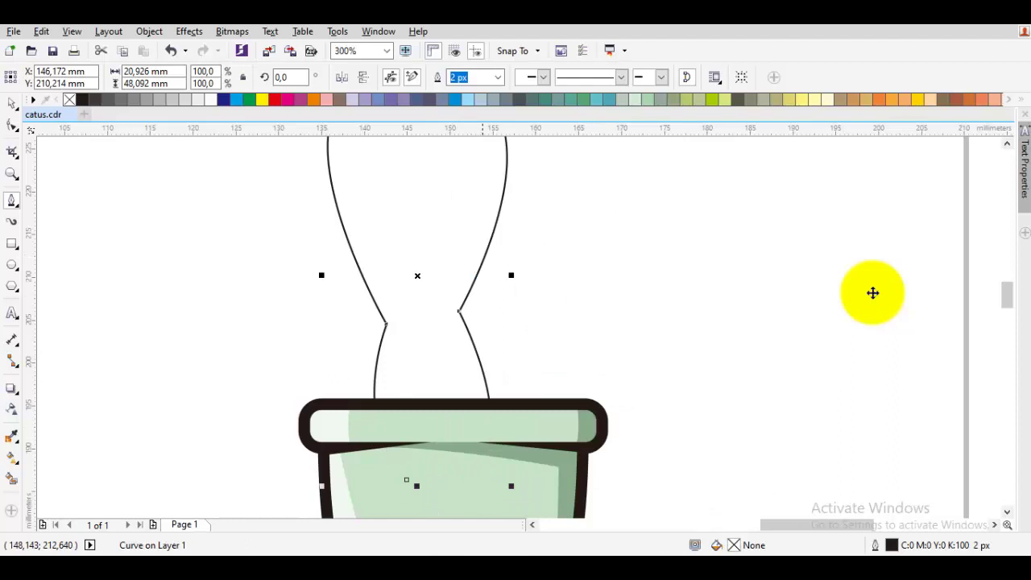
# Lower the cactus outline's top node and tilt its curve up to the right, making the shape about 46 mm tall
pyautogui.press('F10')
pyautogui.scroll(3, 872, 292)
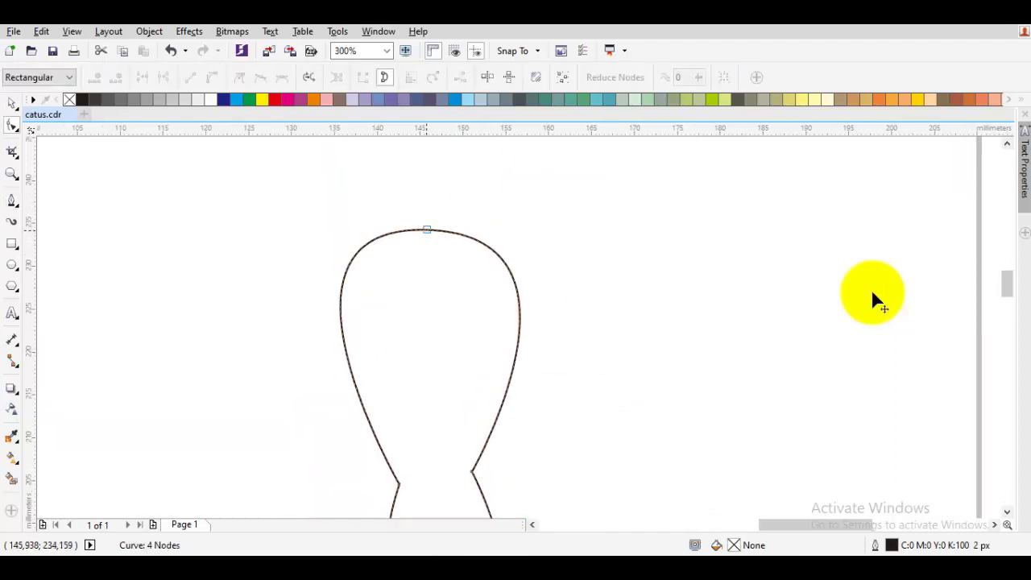
pyautogui.moveTo(427, 230); pyautogui.dragTo(426, 249)
pyautogui.moveTo(604, 256); pyautogui.dragTo(604, 220)
pyautogui.press('space')
# Set the cactus outline's line width to 16 px
pyautogui.moveTo(509, 332)
pyautogui.mouseDown()
pyautogui.moveTo(484, 279)
pyautogui.moveTo(456, 256)
pyautogui.mouseUp()
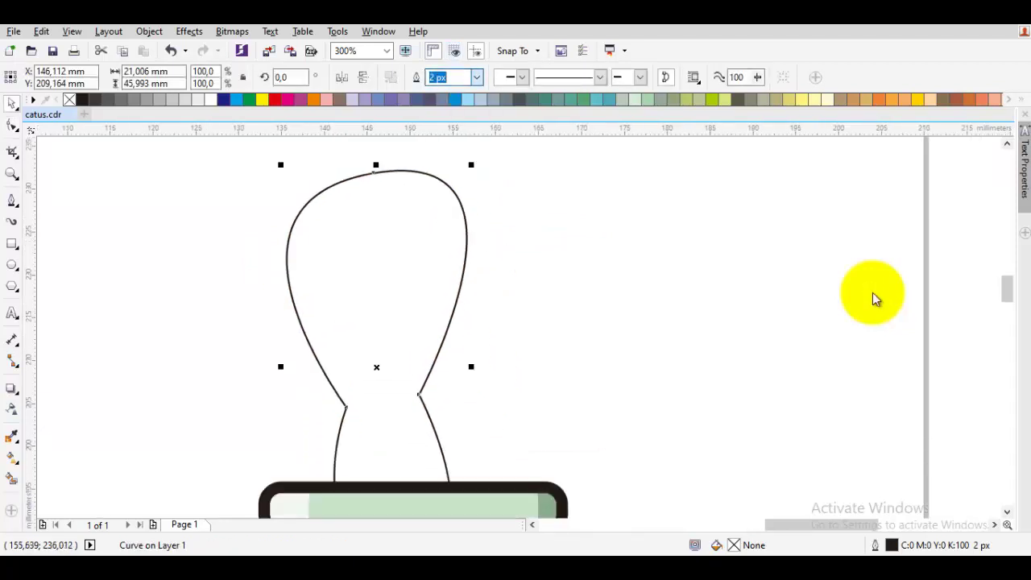
pyautogui.click(477, 77)
pyautogui.click(449, 194)
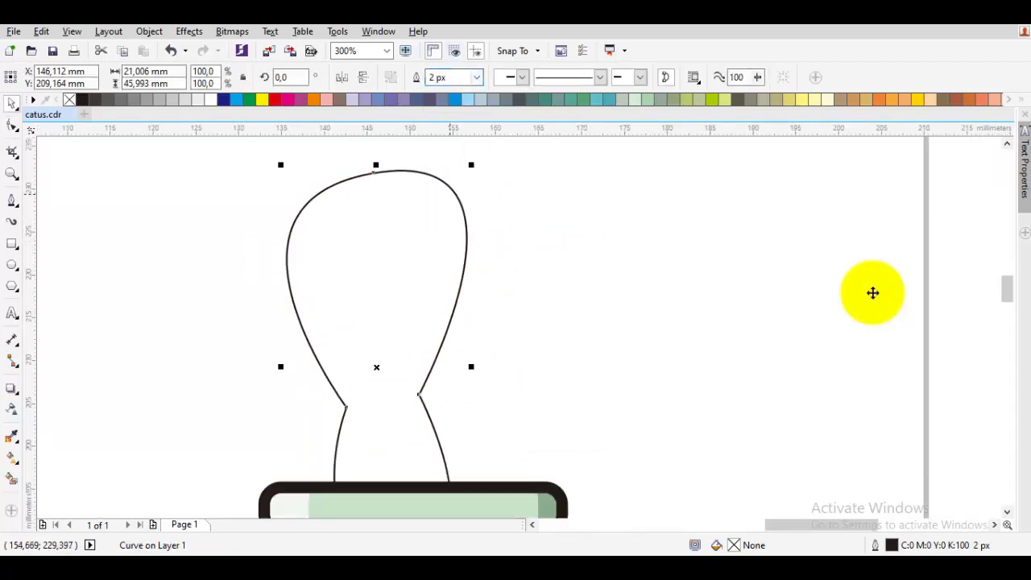
pyautogui.press('space')
pyautogui.click(477, 77)
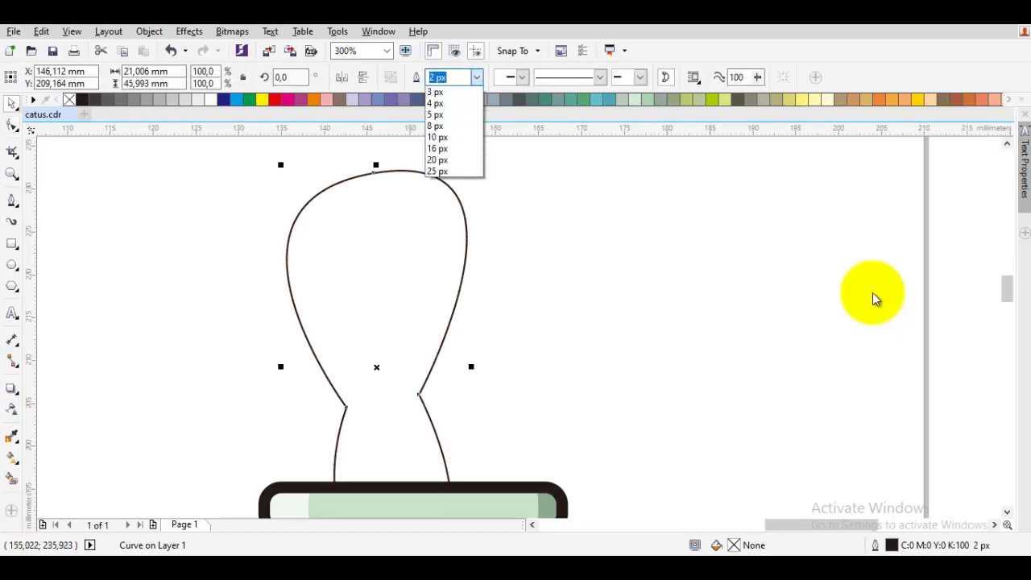
pyautogui.click(449, 194)
pyautogui.write('16')
pyautogui.press('Return')
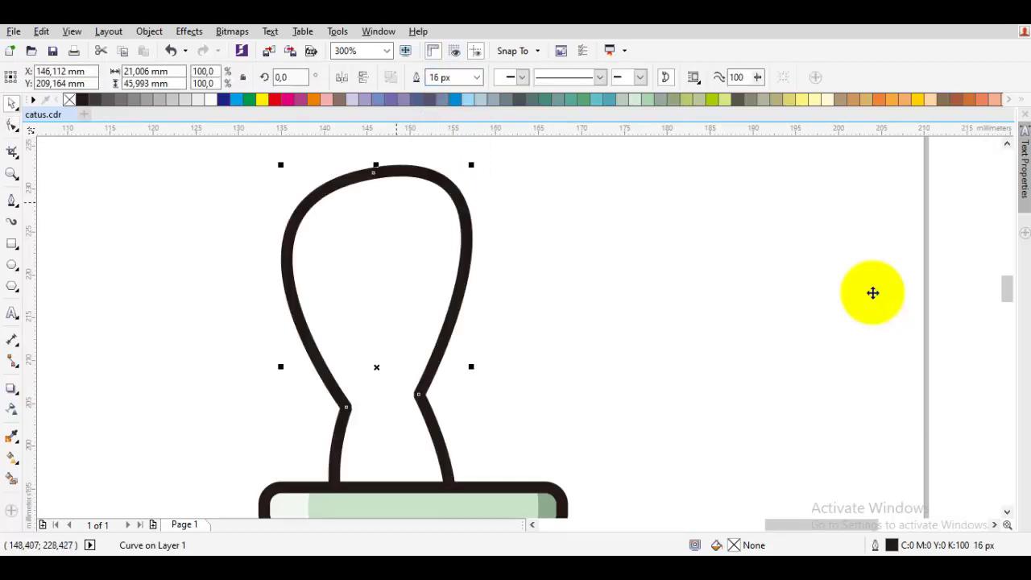
# Move the cactus outline's top node slightly down and to the left, and deselect the shape
pyautogui.press('F10')
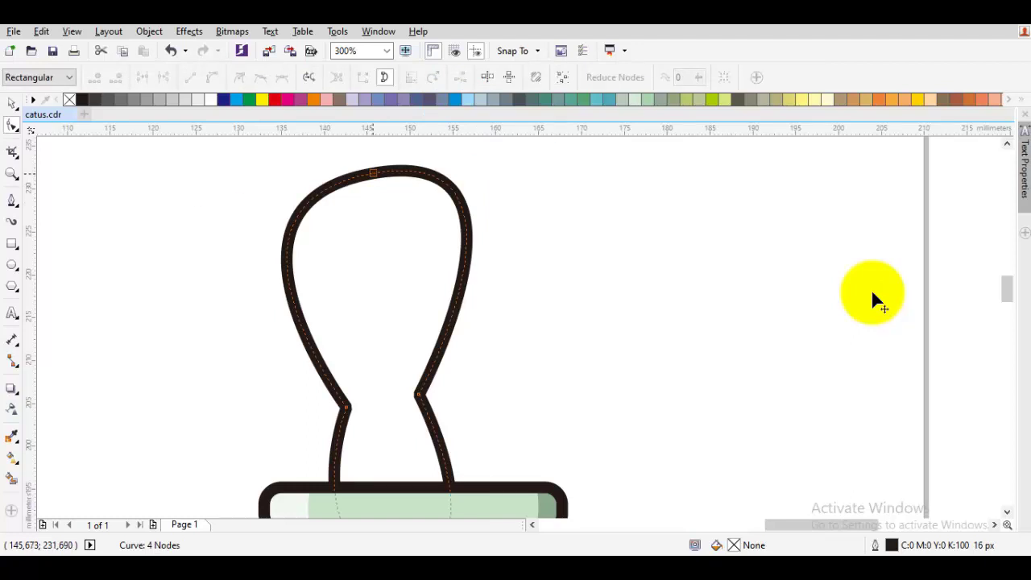
pyautogui.moveTo(373, 172); pyautogui.dragTo(368, 177)
pyautogui.press('space')
pyautogui.scroll(-1, 372, 179)
pyautogui.click(435, 228)
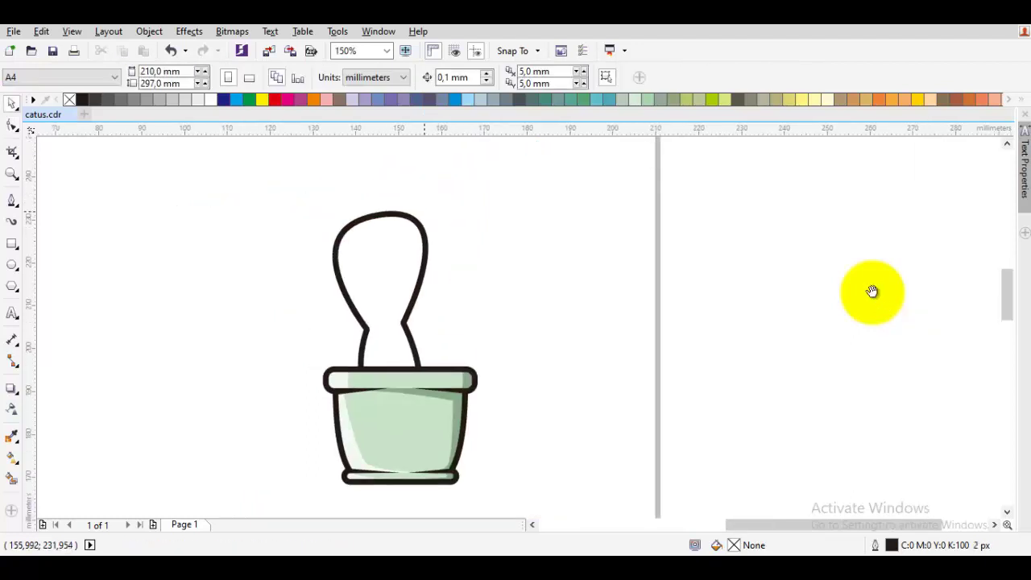
# Draw a slanted closed oval about 14 by 14 mm with the Pen tool, overlapping the cactus body's upper left edge
pyautogui.moveTo(424, 211); pyautogui.dragTo(429, 259)
pyautogui.scroll(1, 414, 253)
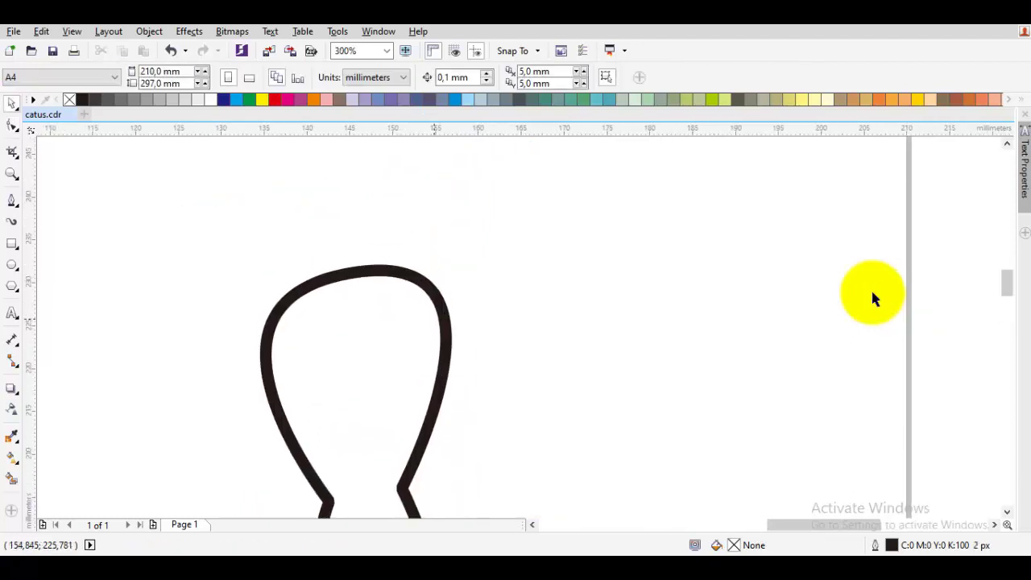
pyautogui.moveTo(329, 334)
pyautogui.mouseDown()
pyautogui.moveTo(400, 315)
pyautogui.moveTo(347, 237)
pyautogui.moveTo(335, 252)
pyautogui.mouseUp()
pyautogui.press('space')
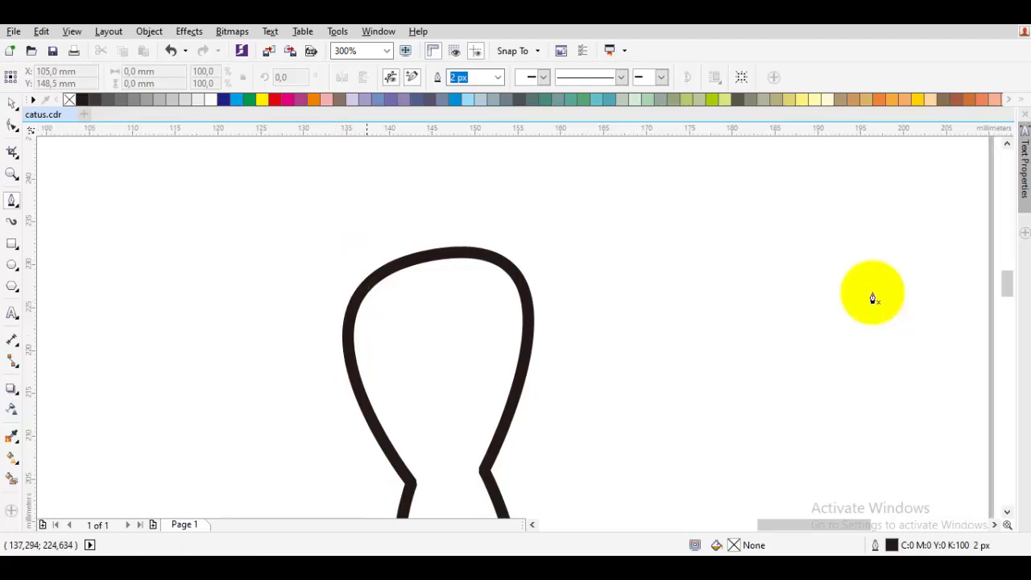
pyautogui.moveTo(255, 250); pyautogui.dragTo(219, 300)
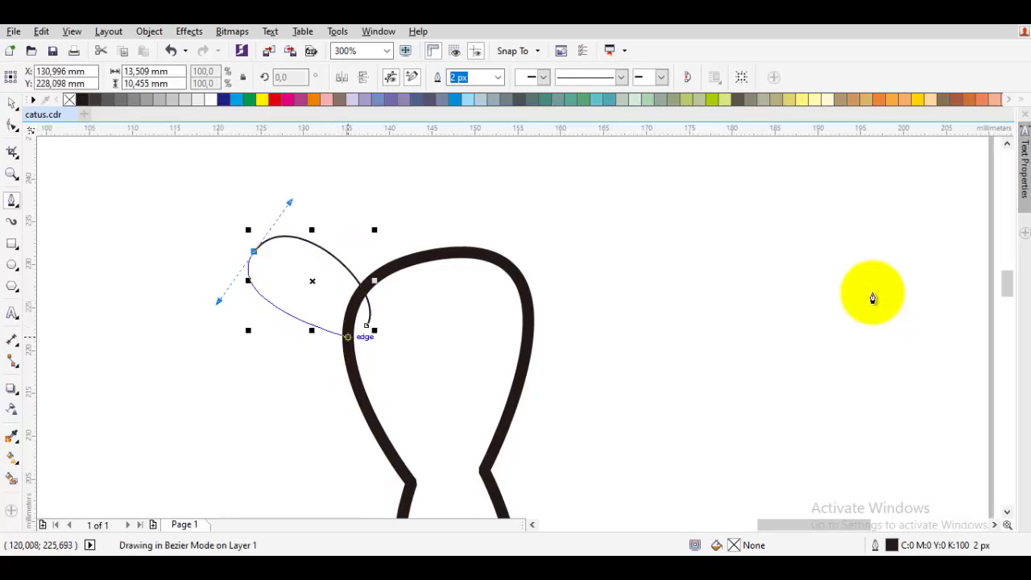
pyautogui.moveTo(366, 325); pyautogui.dragTo(337, 406)
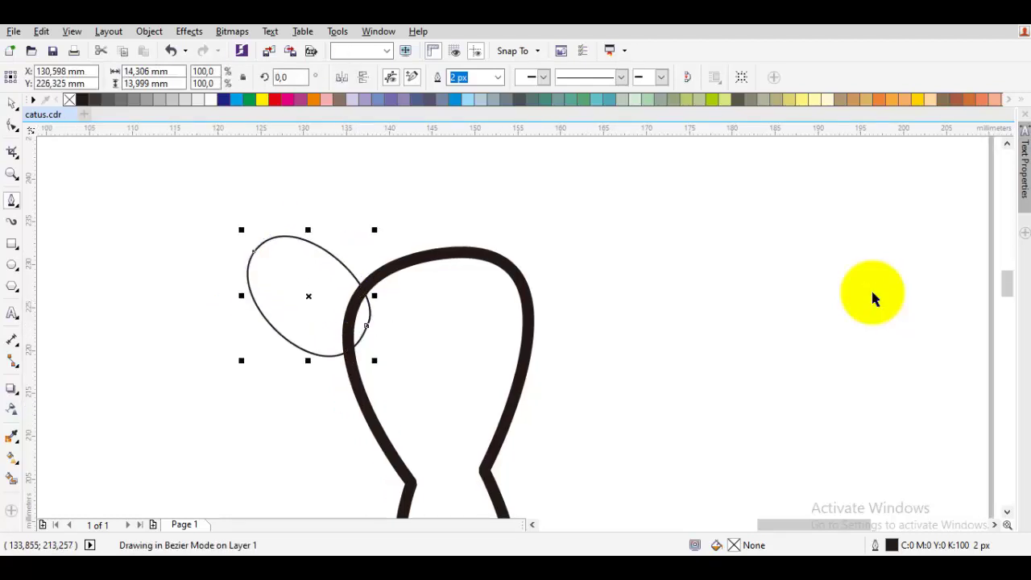
# Weld the slanted oval to the cactus body as its left arm
pyautogui.press('space')
pyautogui.keyDown('shift'); pyautogui.click(404, 262); pyautogui.keyUp('shift')
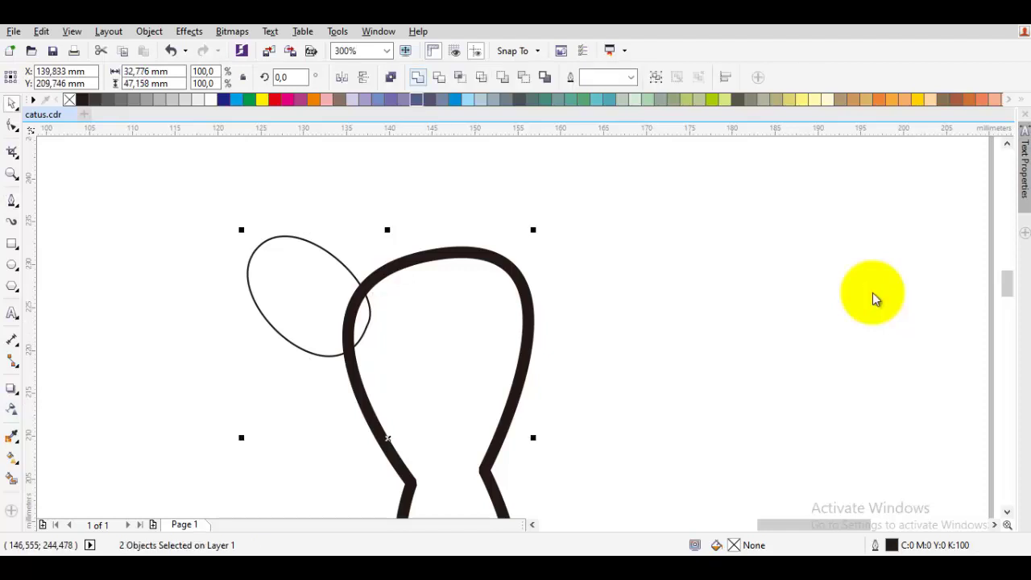
pyautogui.click(417, 77)
pyautogui.click(417, 224)
# Draw a small upright closed oval about 8 by 11 mm overlapping the upper end of the left arm
pyautogui.scroll(-1, 417, 224)
pyautogui.moveTo(417, 224); pyautogui.dragTo(421, 247)
pyautogui.scroll(1, 336, 243)
pyautogui.press('space')
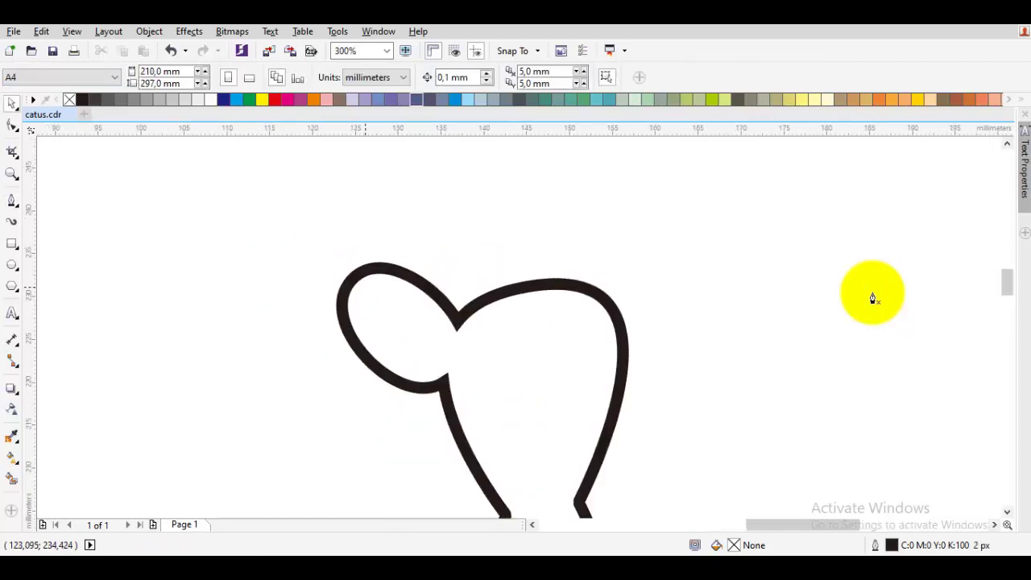
pyautogui.press('space')
pyautogui.moveTo(345, 324); pyautogui.dragTo(349, 331)
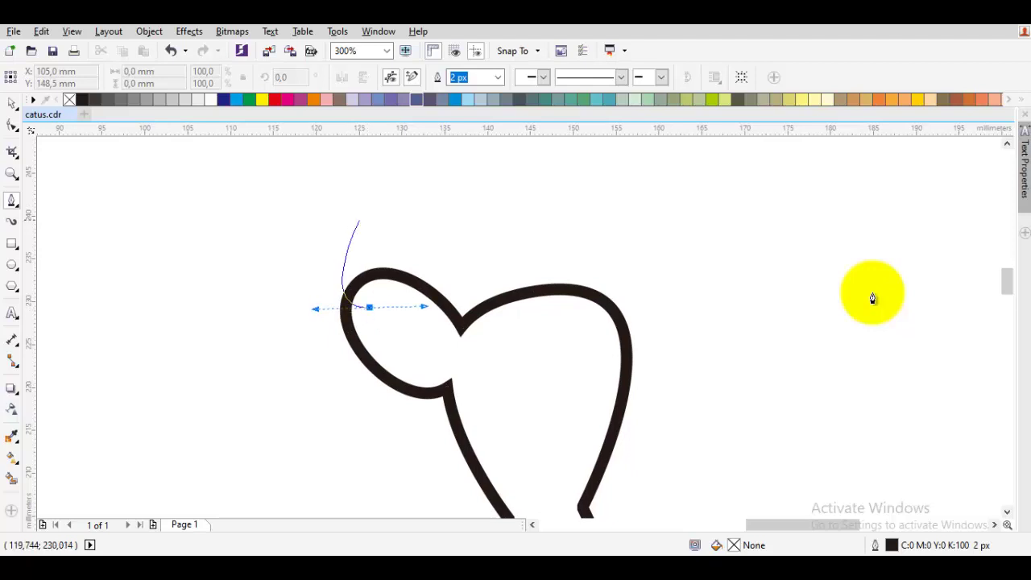
pyautogui.moveTo(371, 215)
pyautogui.mouseDown()
pyautogui.moveTo(412, 215)
pyautogui.moveTo(417, 228)
pyautogui.mouseUp()
pyautogui.moveTo(370, 307); pyautogui.dragTo(423, 324)
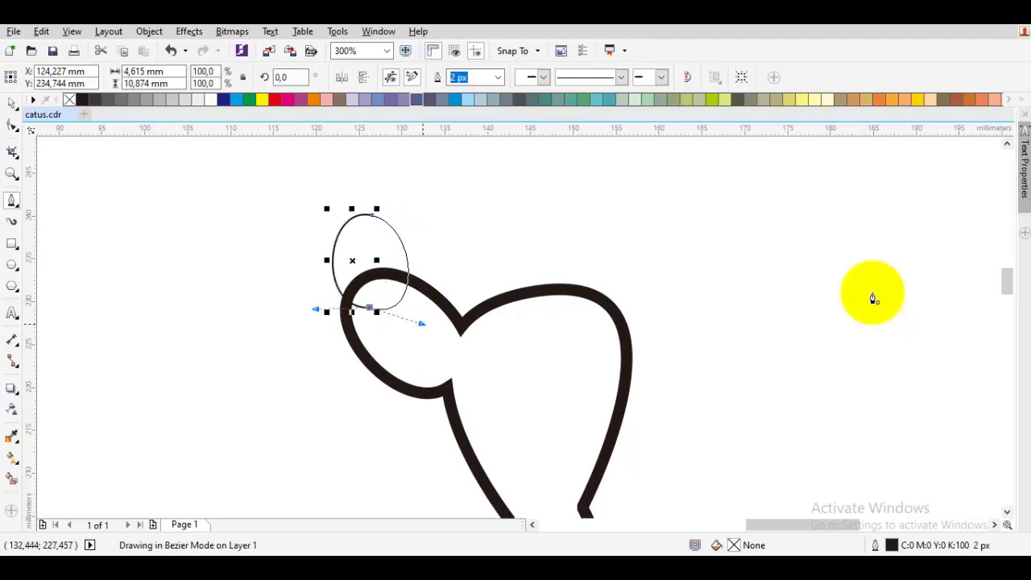
# Weld the small upright oval to the cactus outline as the left arm's tip
pyautogui.press('space')
pyautogui.keyDown('shift'); pyautogui.click(588, 335); pyautogui.keyUp('shift')
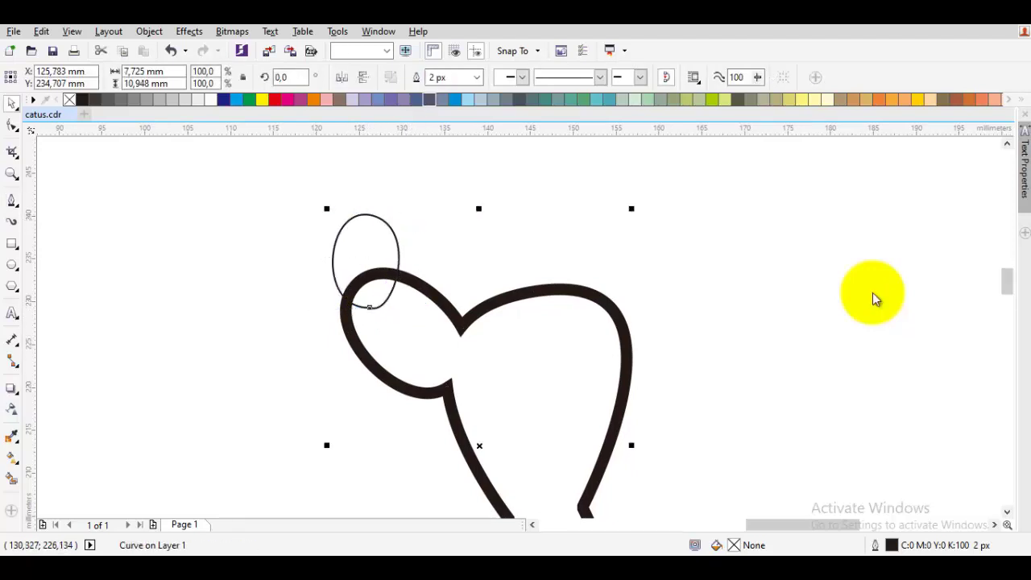
pyautogui.click(419, 78)
pyautogui.scroll(-1, 480, 223)
# Draw a large closed oval about 27 mm wide overlapping the body's upper right edge, and flatten it by shortening its outer node's curve handle
pyautogui.press('space')
pyautogui.moveTo(588, 335); pyautogui.dragTo(470, 201)
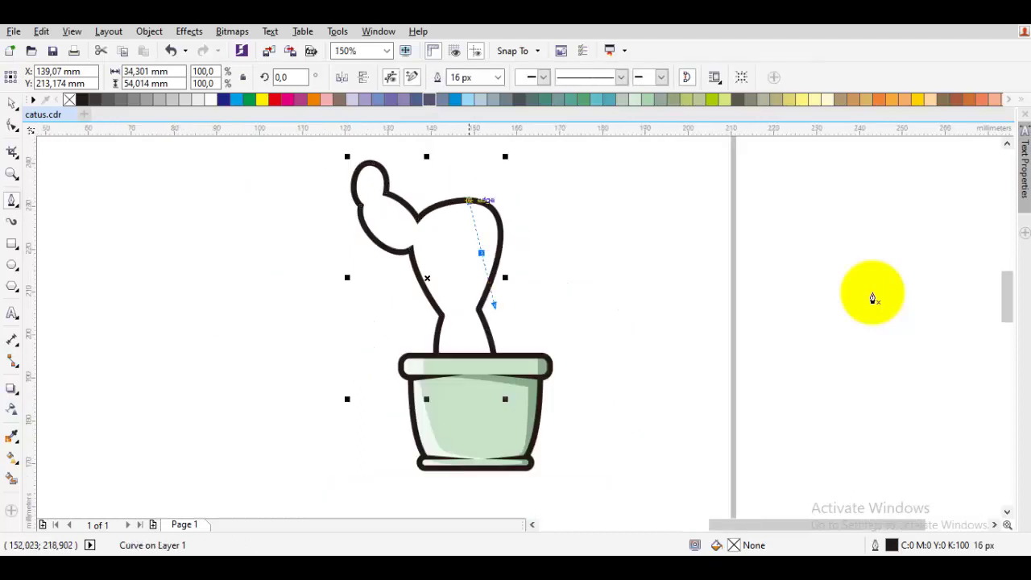
pyautogui.moveTo(597, 218); pyautogui.dragTo(594, 318)
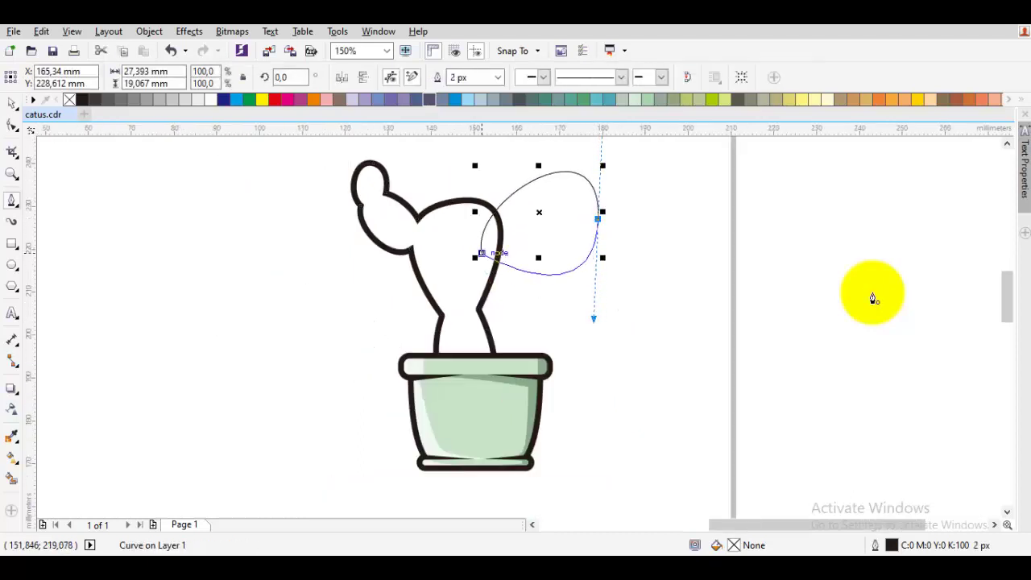
pyautogui.moveTo(482, 253); pyautogui.dragTo(477, 278)
pyautogui.press('F10')
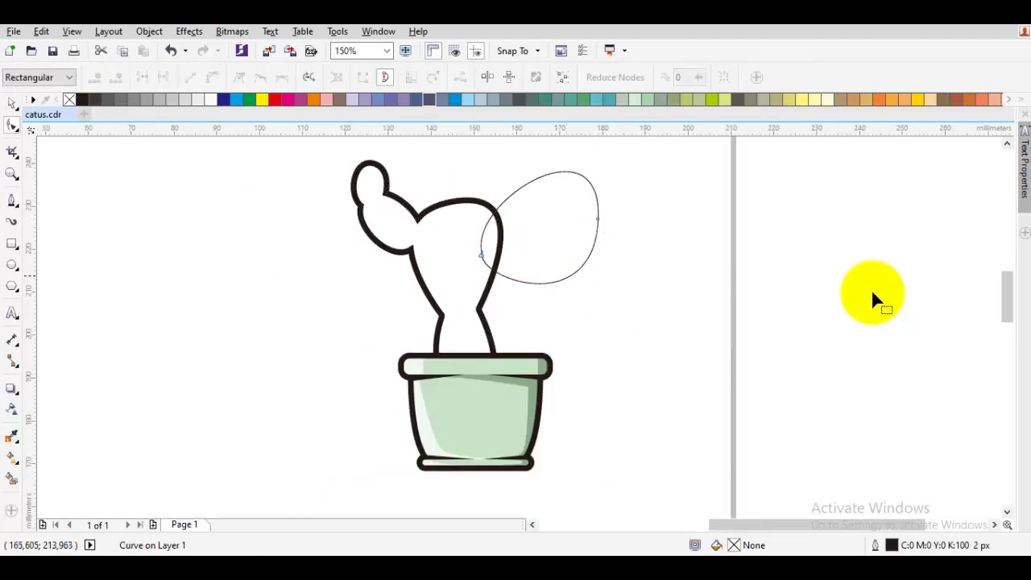
pyautogui.hotkey('ctrl', 'a')
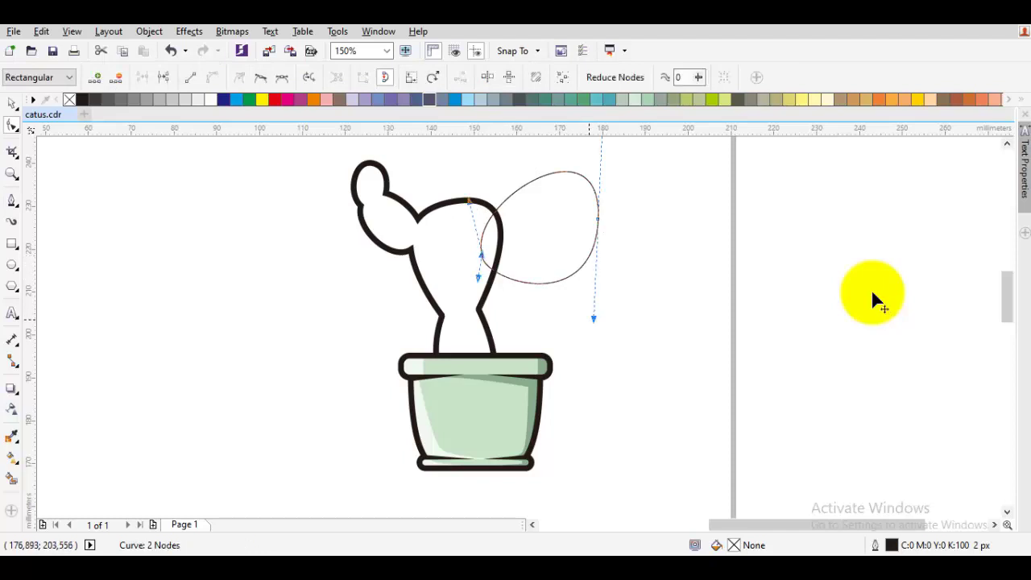
pyautogui.moveTo(593, 319); pyautogui.dragTo(591, 293)
# Weld the large oval to the cactus body as its right arm
pyautogui.press('space')
pyautogui.keyDown('shift'); pyautogui.click(455, 267); pyautogui.keyUp('shift')
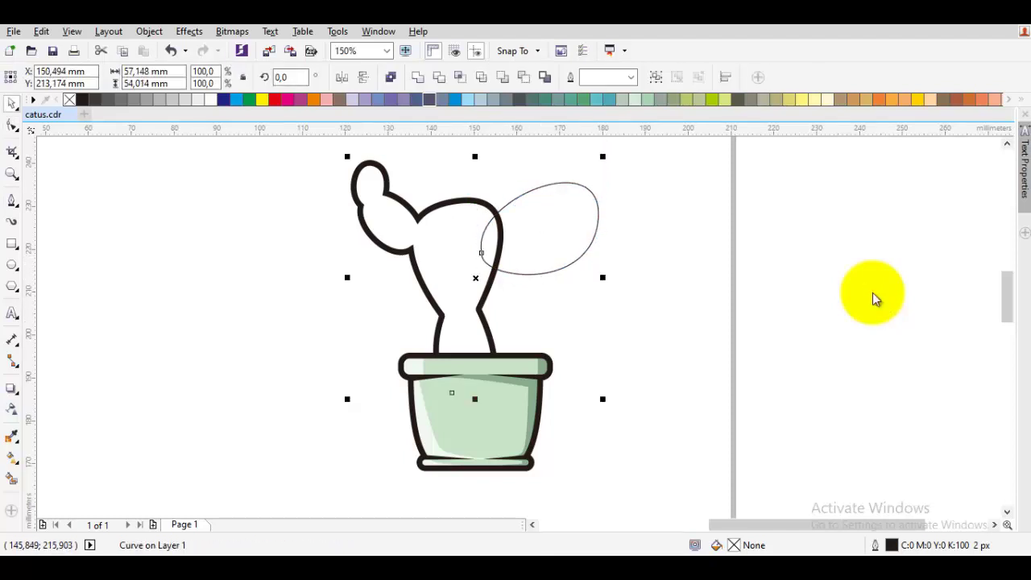
pyautogui.click(418, 77)
pyautogui.scroll(-1, 454, 252)
pyautogui.press('Escape')
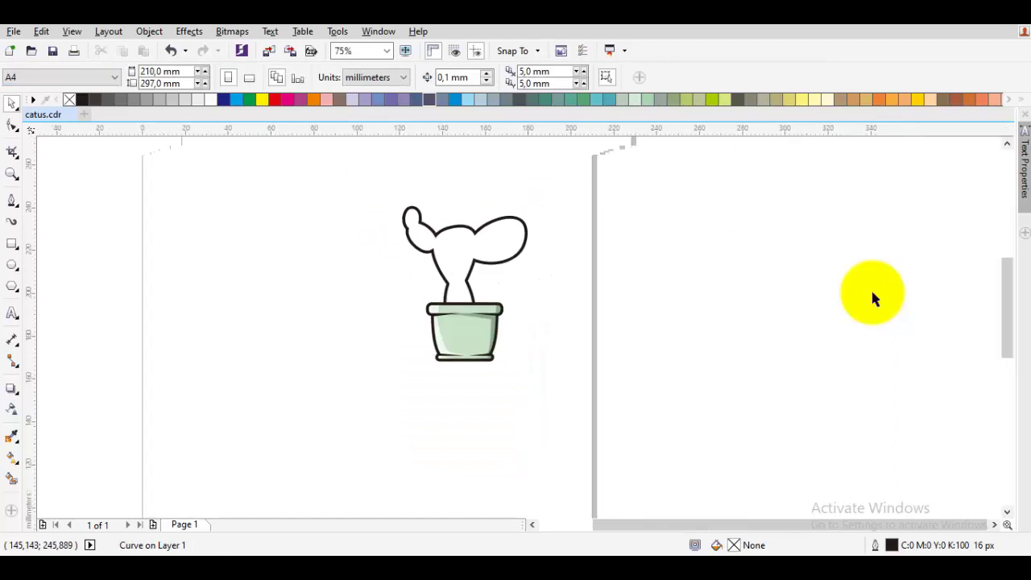
# Delete the right and left neck nodes of the cactus outline so the trunk runs straight into the pot
pyautogui.scroll(2, 460, 224)
pyautogui.scroll(-2, 460, 223)
pyautogui.scroll(2, 467, 306)
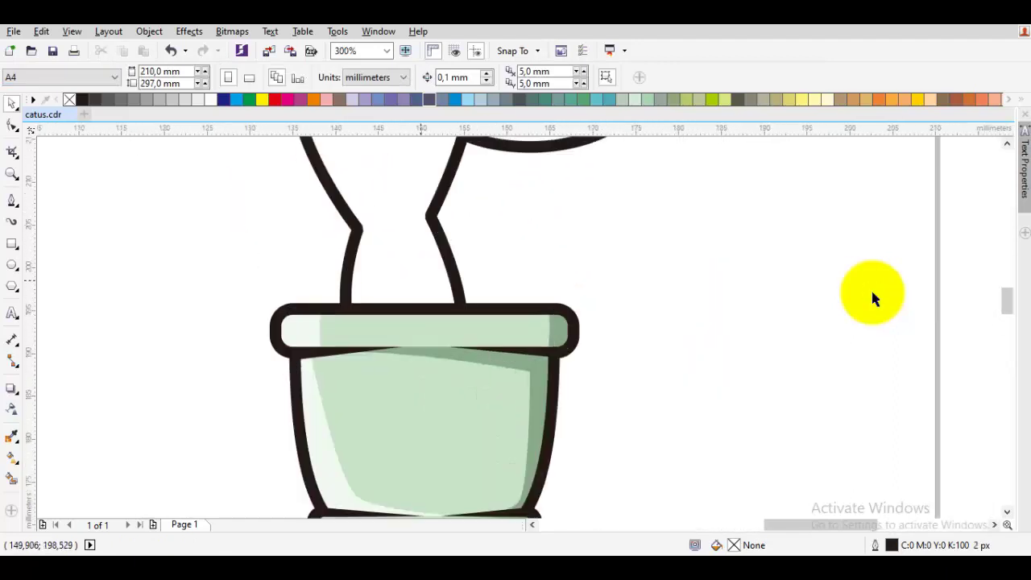
pyautogui.press('space')
pyautogui.doubleClick(430, 215)
pyautogui.moveTo(430, 216); pyautogui.dragTo(452, 236)
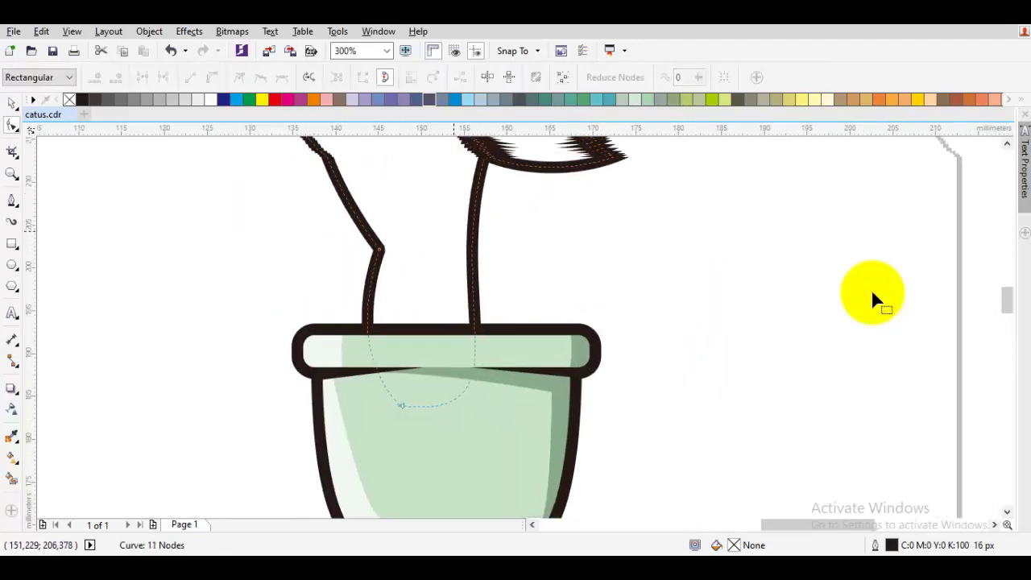
pyautogui.press('Delete')
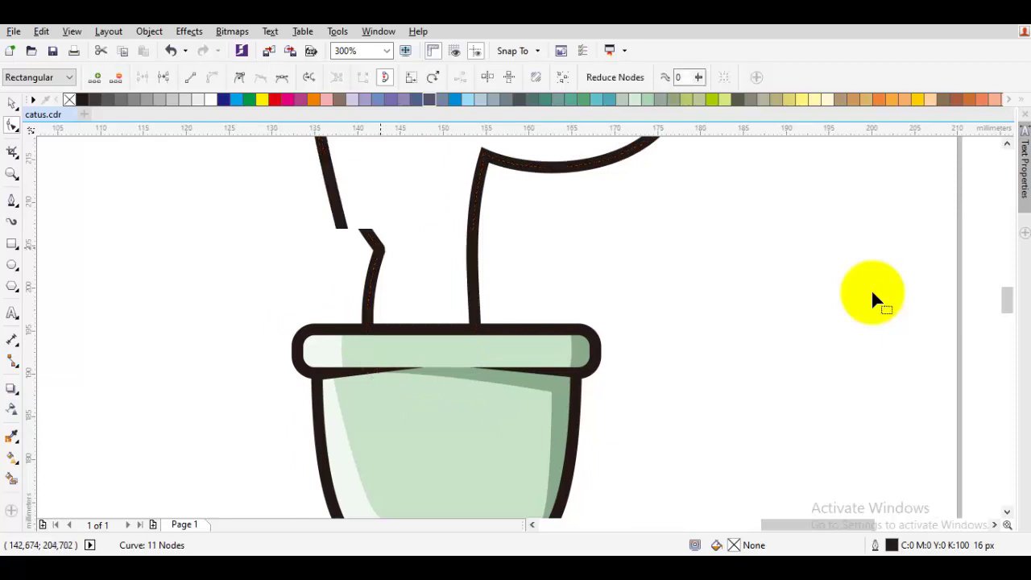
pyautogui.scroll(-2, 874, 298)
# Adjust the curve handle at the trunk's base to bend the trunk's left side slightly
pyautogui.press('space')
pyautogui.press('space')
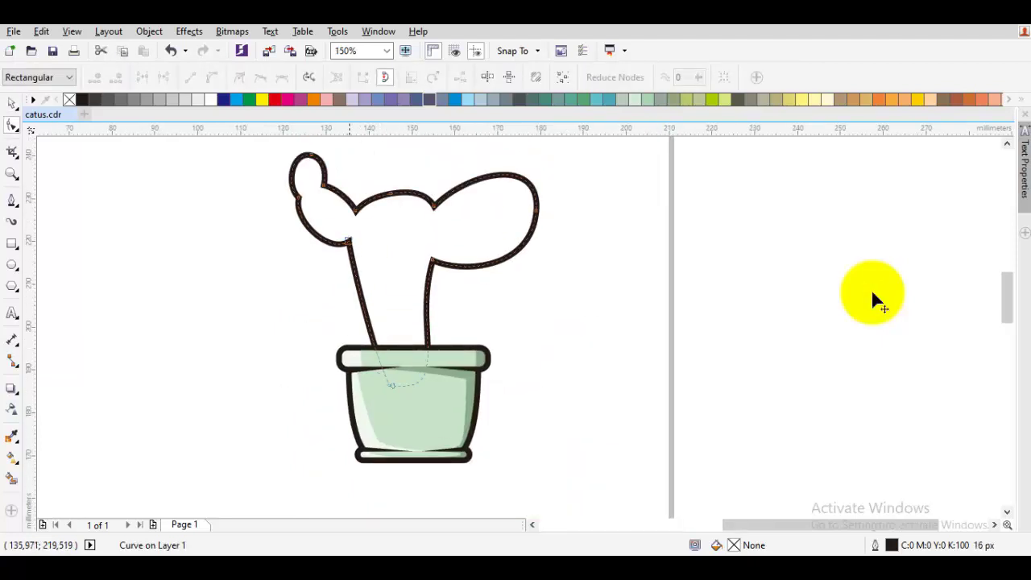
pyautogui.moveTo(381, 377); pyautogui.dragTo(366, 389)
pyautogui.press('space')
pyautogui.moveTo(365, 227); pyautogui.dragTo(377, 291)
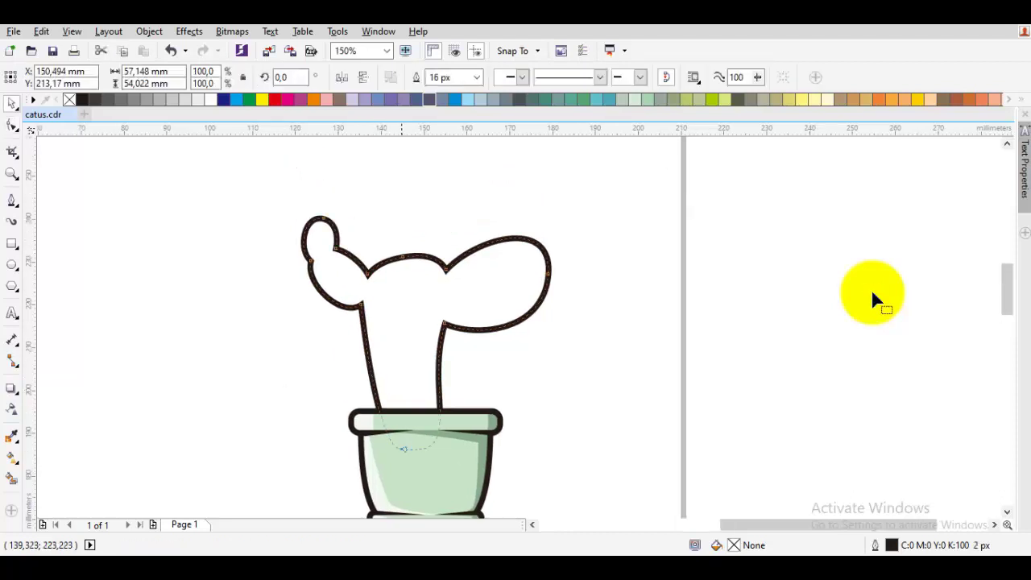
# Delete the node on the body's rounded top and the node at the right arm's outer edge
pyautogui.press('space')
pyautogui.doubleClick(405, 255)
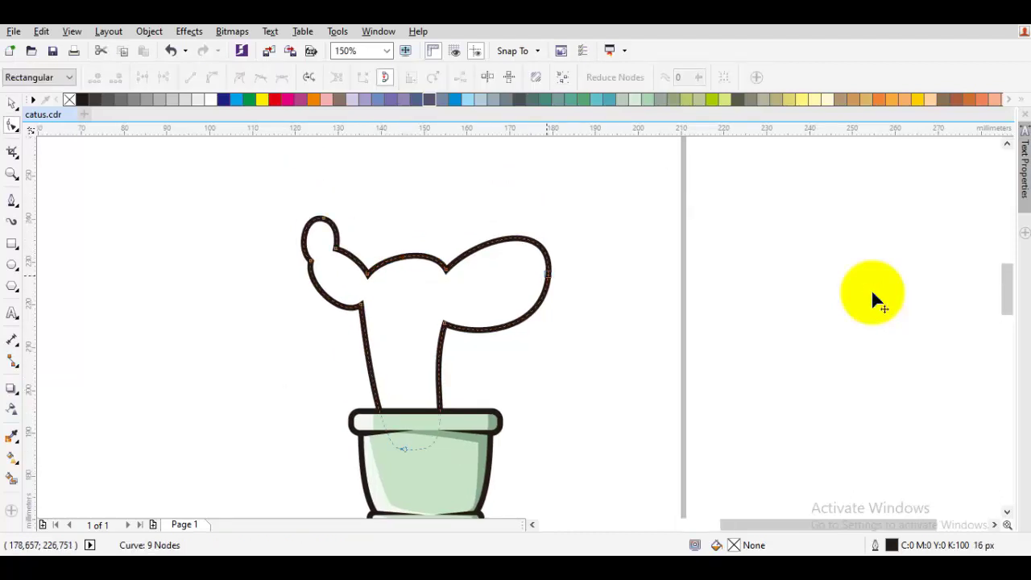
pyautogui.click(878, 302)
pyautogui.press('space')
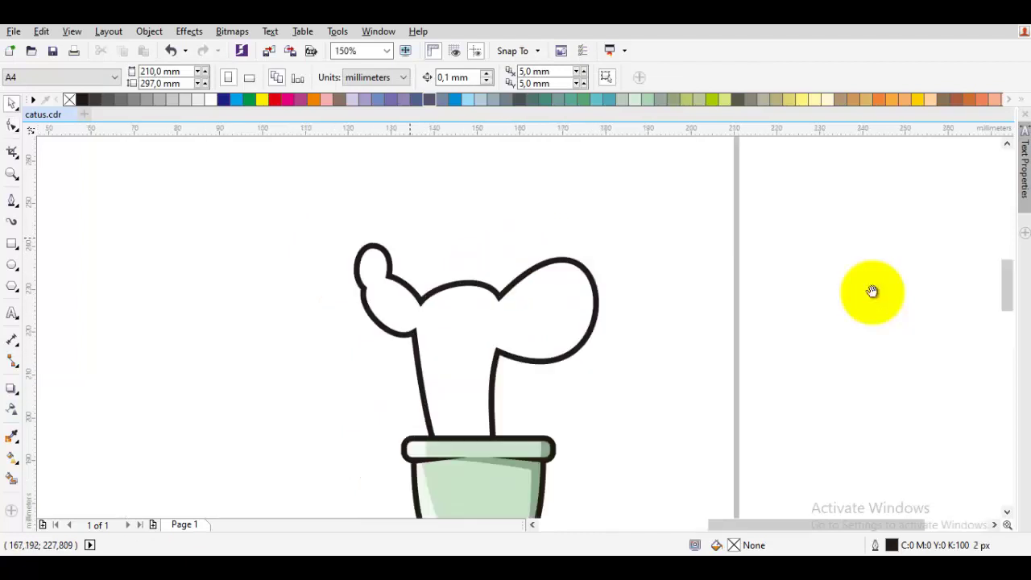
# Fill the cactus shape with a green of C 64, M 7, Y 100, K 0 from the palette's shades
pyautogui.moveTo(355, 283); pyautogui.dragTo(360, 285)
pyautogui.scroll(1, 360, 285)
pyautogui.doubleClick(426, 272)
pyautogui.press('space')
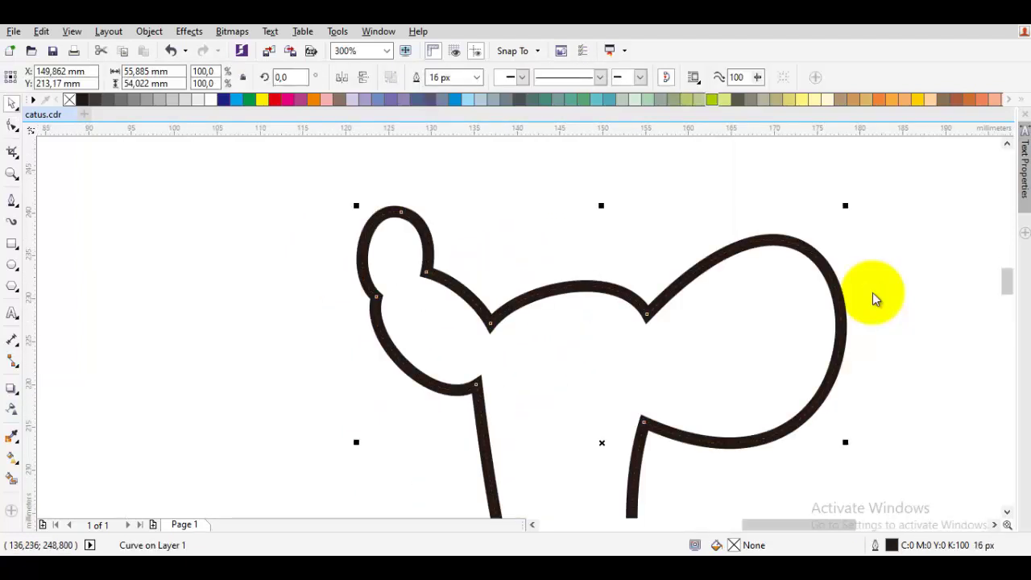
pyautogui.click(712, 100)
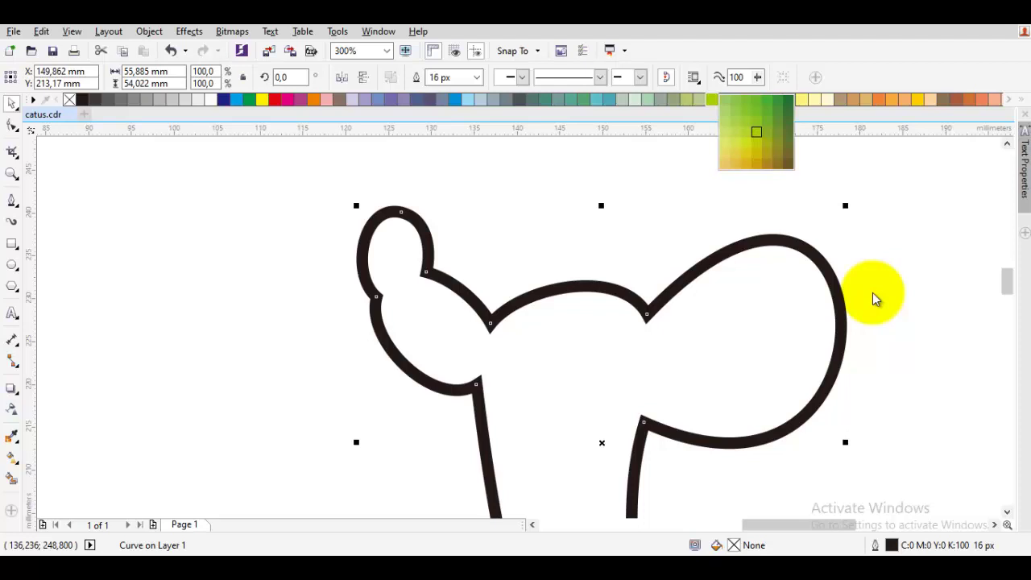
pyautogui.click(766, 111)
pyautogui.click(424, 151)
pyautogui.scroll(-1, 425, 151)
pyautogui.click(574, 242)
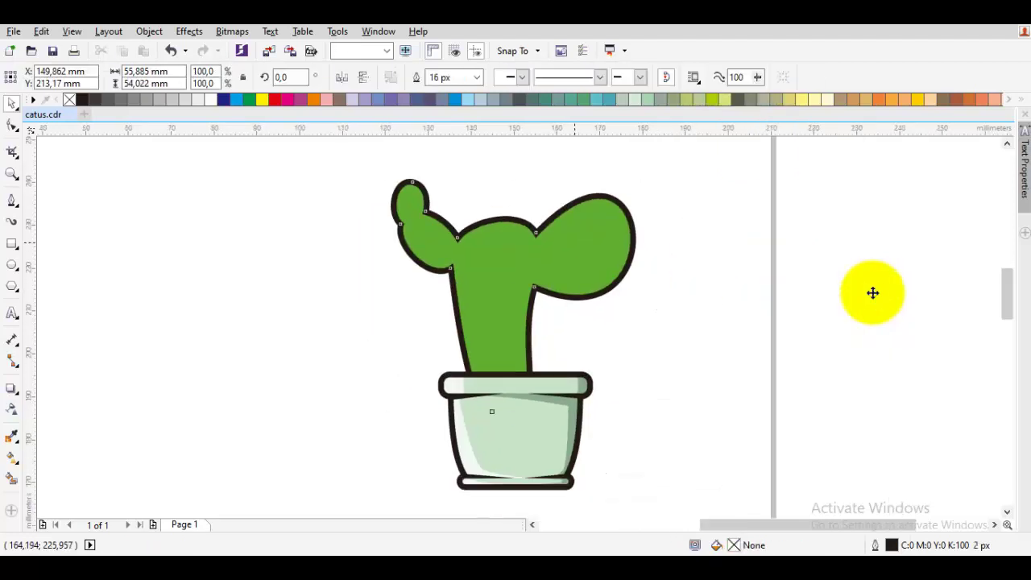
# Change the cactus fill to a darker green with C 67, M 21, Y 100, K 0
pyautogui.press('Tab')
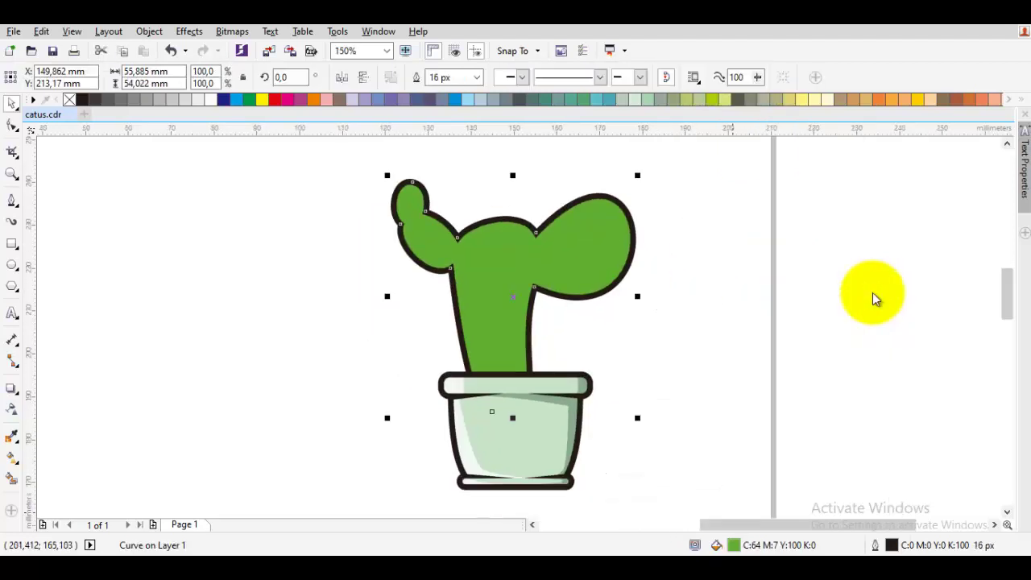
pyautogui.hotkey('shift', 'F11')
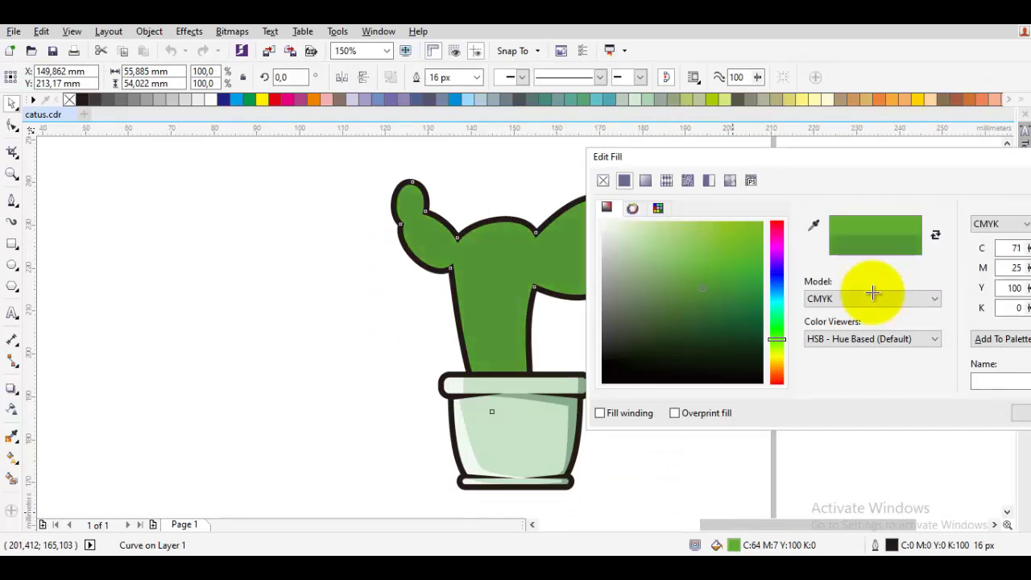
pyautogui.click(698, 279)
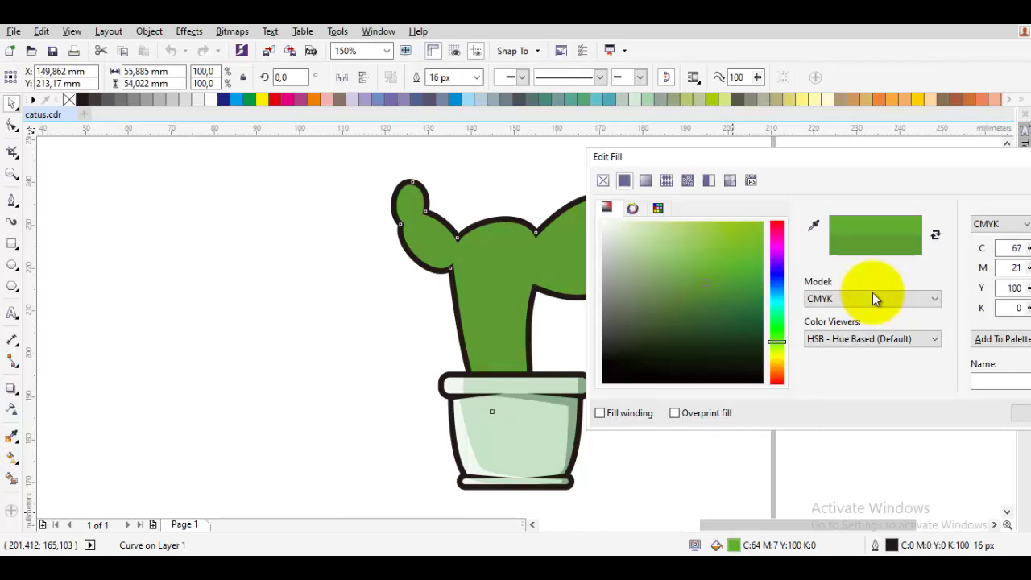
pyautogui.press('Return')
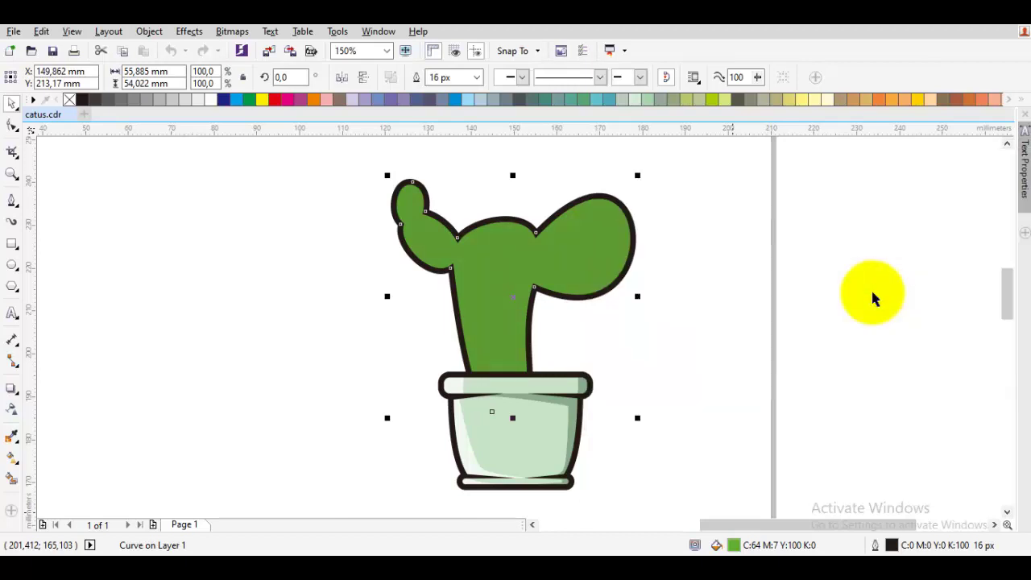
# Reshape the trunk's right side by adjusting the curve handles below the right arm and at the trunk's base
pyautogui.click(715, 281)
pyautogui.press('F10')
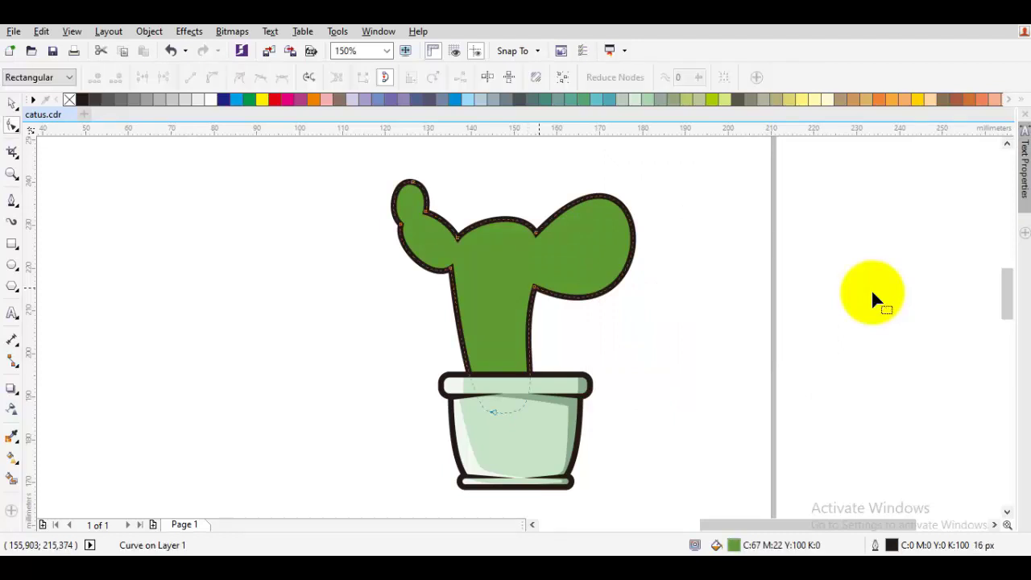
pyautogui.click(535, 287)
pyautogui.scroll(1, 521, 367)
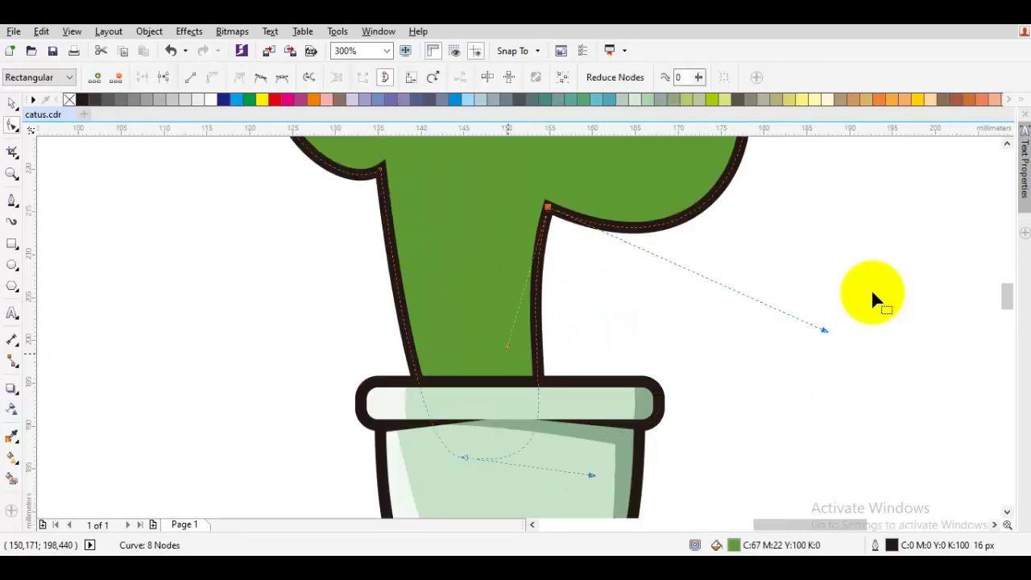
pyautogui.moveTo(508, 347); pyautogui.dragTo(500, 306)
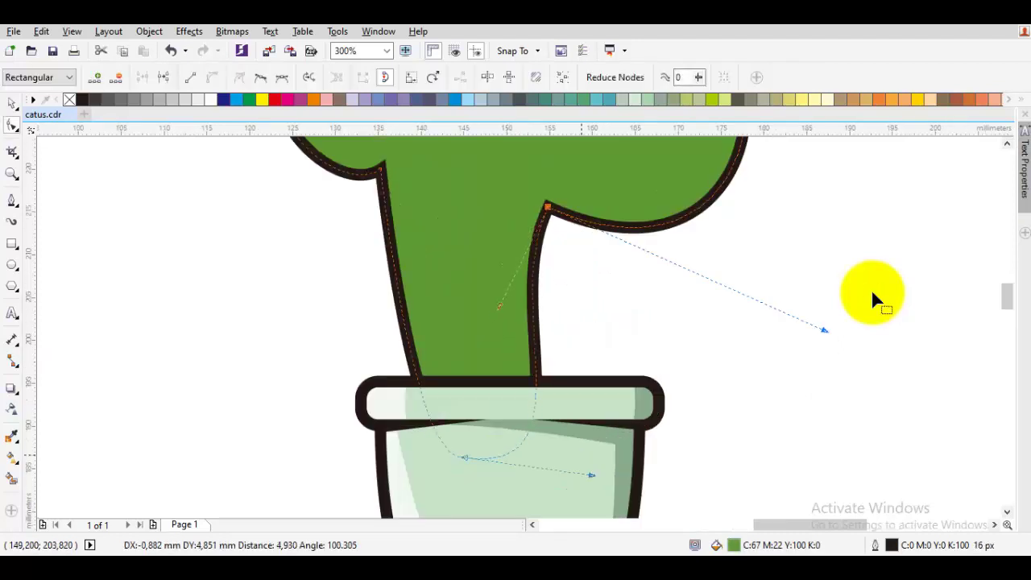
pyautogui.moveTo(592, 475); pyautogui.dragTo(605, 481)
pyautogui.press('space')
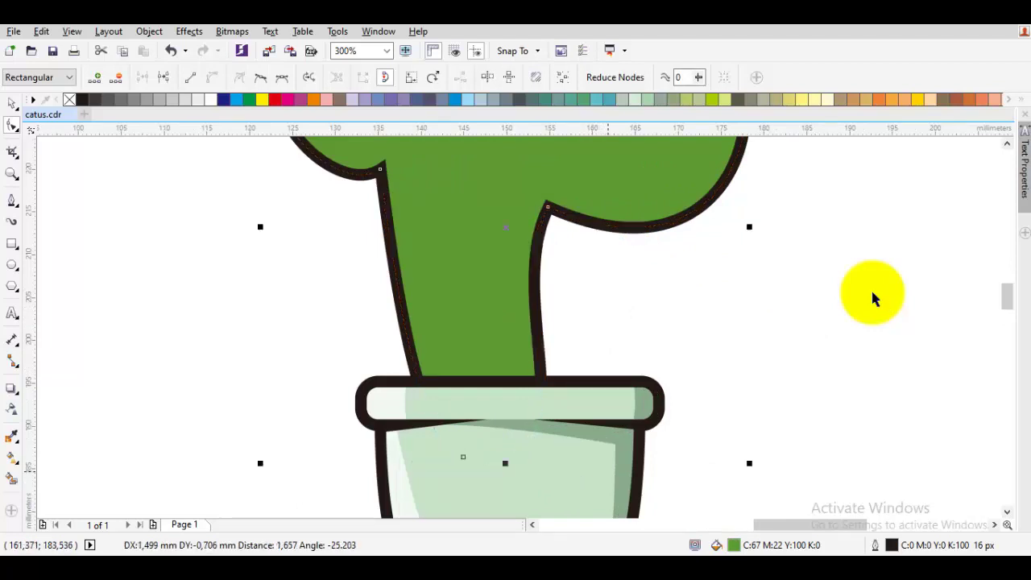
# Convert all nodes of the cactus outline to cusp nodes
pyautogui.scroll(-1, 609, 465)
pyautogui.click(697, 386)
pyautogui.moveTo(670, 341); pyautogui.dragTo(662, 379)
pyautogui.click(528, 382)
pyautogui.press('space')
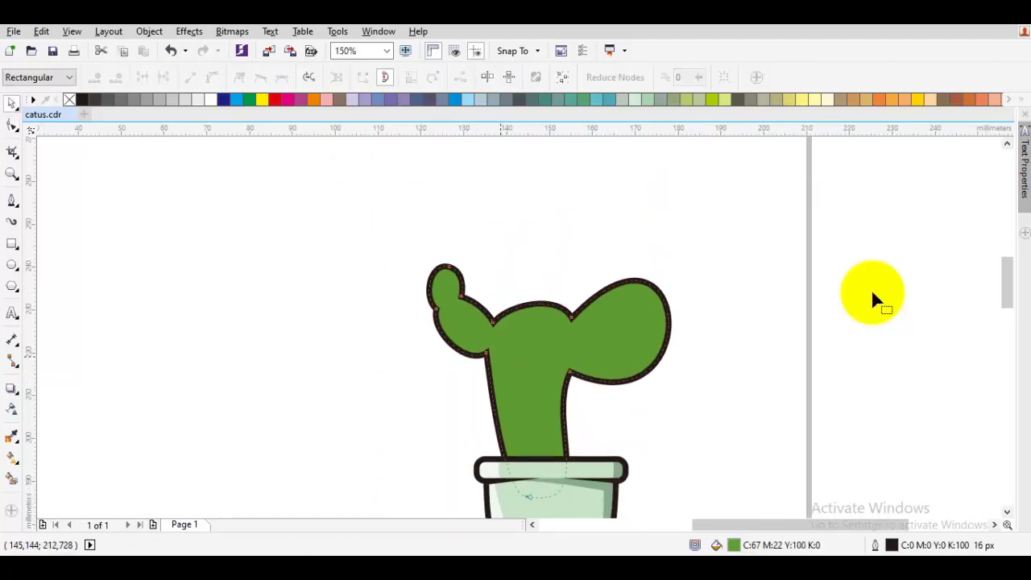
pyautogui.click(487, 351)
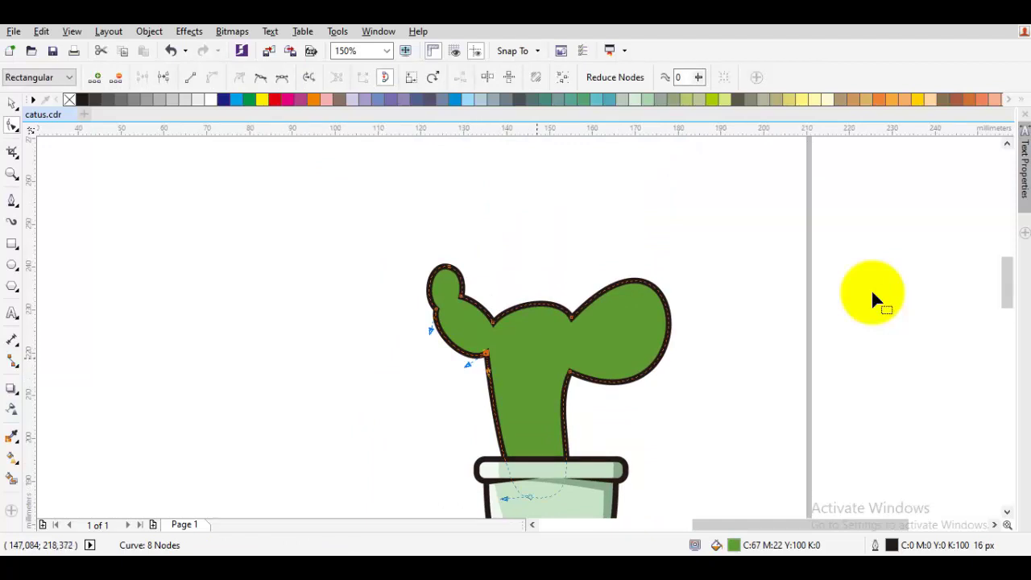
pyautogui.hotkey('ctrl', 'a')
pyautogui.rightClick(532, 348)
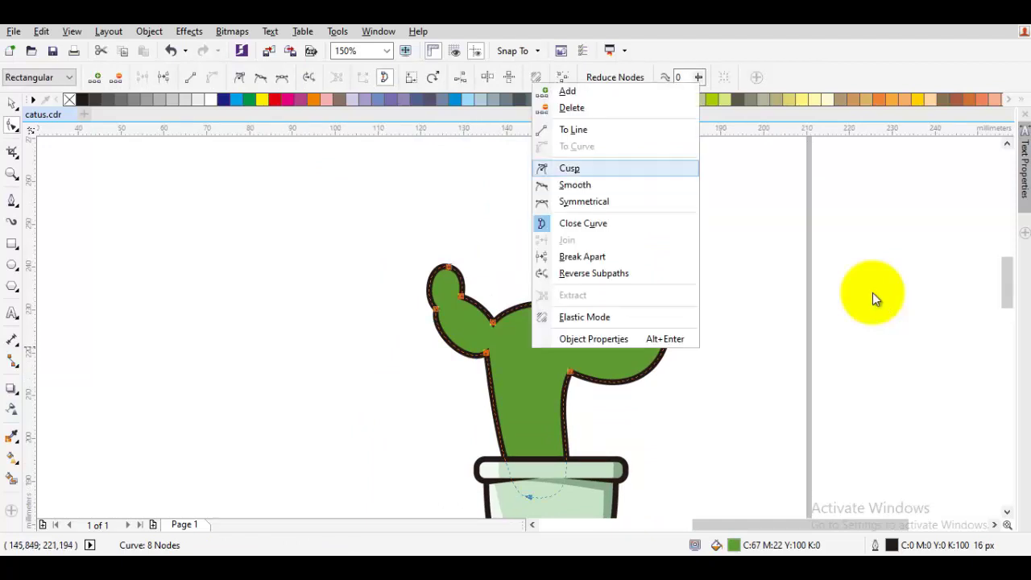
pyautogui.click(567, 168)
pyautogui.click(876, 300)
# Bend the trunk's left side into a curve by adjusting the handles at the left arm's lower joint and the base
pyautogui.click(486, 353)
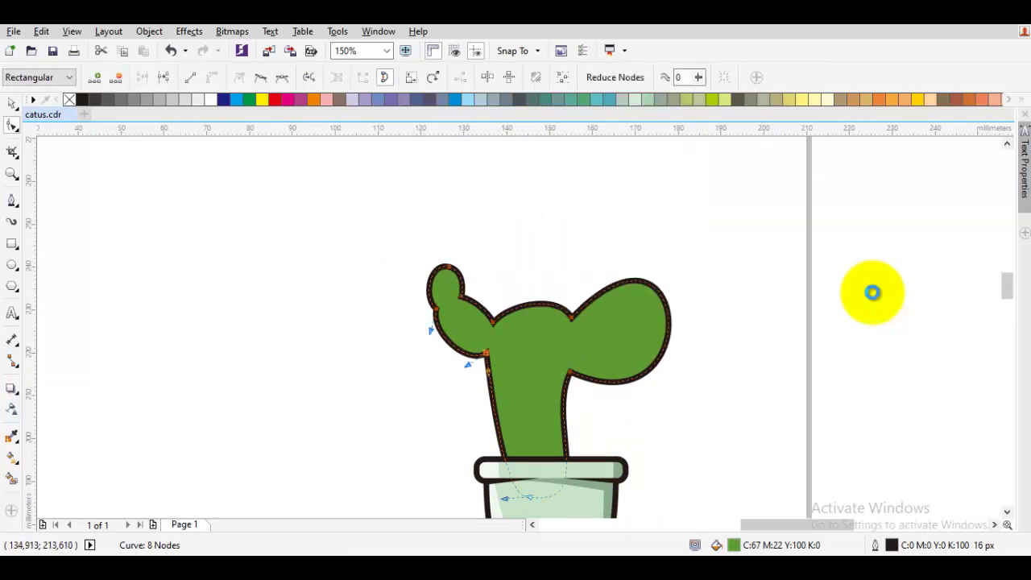
pyautogui.scroll(2, 487, 352)
pyautogui.moveTo(493, 365); pyautogui.dragTo(440, 341)
pyautogui.scroll(-3, 877, 300)
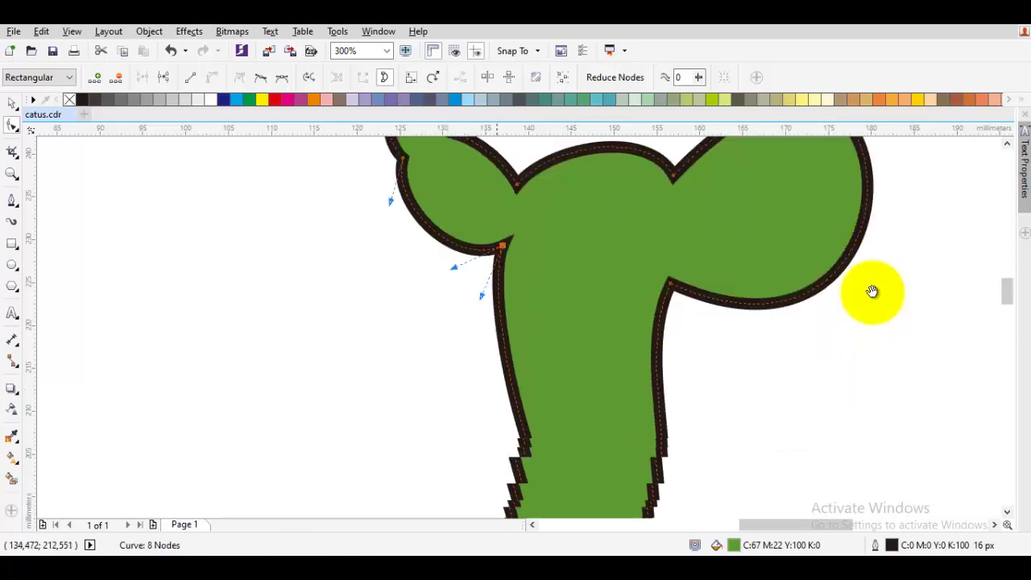
pyautogui.moveTo(589, 497)
pyautogui.mouseDown()
pyautogui.moveTo(600, 498)
pyautogui.moveTo(543, 498)
pyautogui.moveTo(521, 469)
pyautogui.moveTo(518, 432)
pyautogui.moveTo(506, 439)
pyautogui.mouseUp()
pyautogui.moveTo(621, 345)
pyautogui.mouseDown()
pyautogui.moveTo(610, 331)
pyautogui.moveTo(645, 334)
pyautogui.mouseUp()
pyautogui.press('space')
pyautogui.scroll(-3, 873, 292)
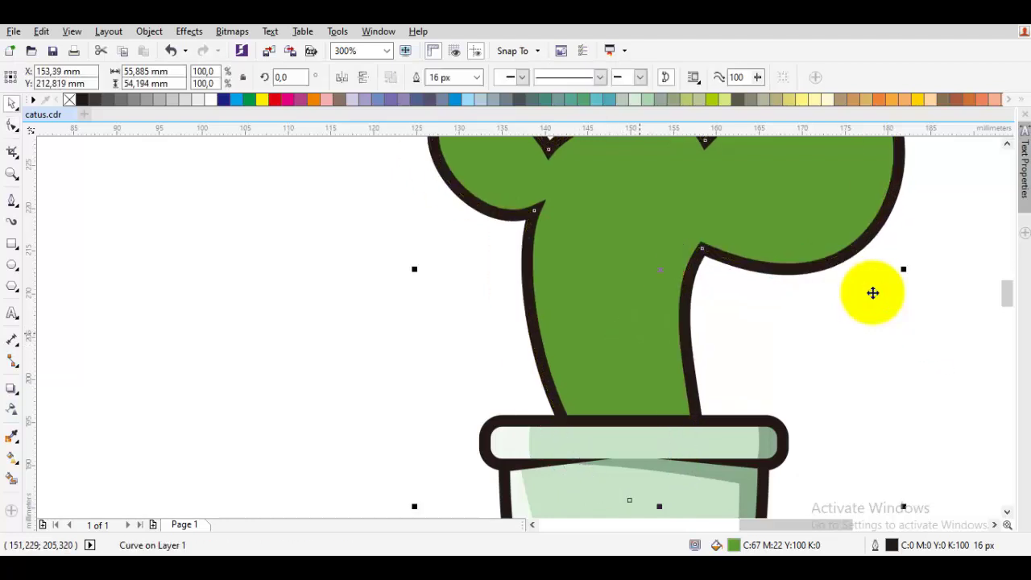
pyautogui.press('Escape')
# Make the body's top rounder by raising the curve handles at its joints with the left and right arms
pyautogui.scroll(2, 873, 296)
pyautogui.doubleClick(563, 366)
pyautogui.scroll(1, 563, 366)
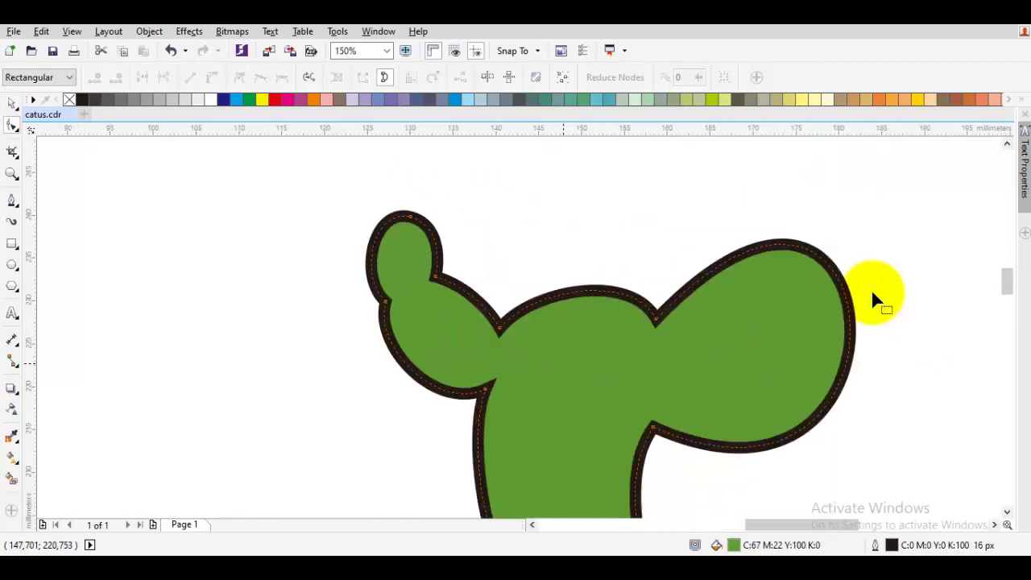
pyautogui.click(499, 328)
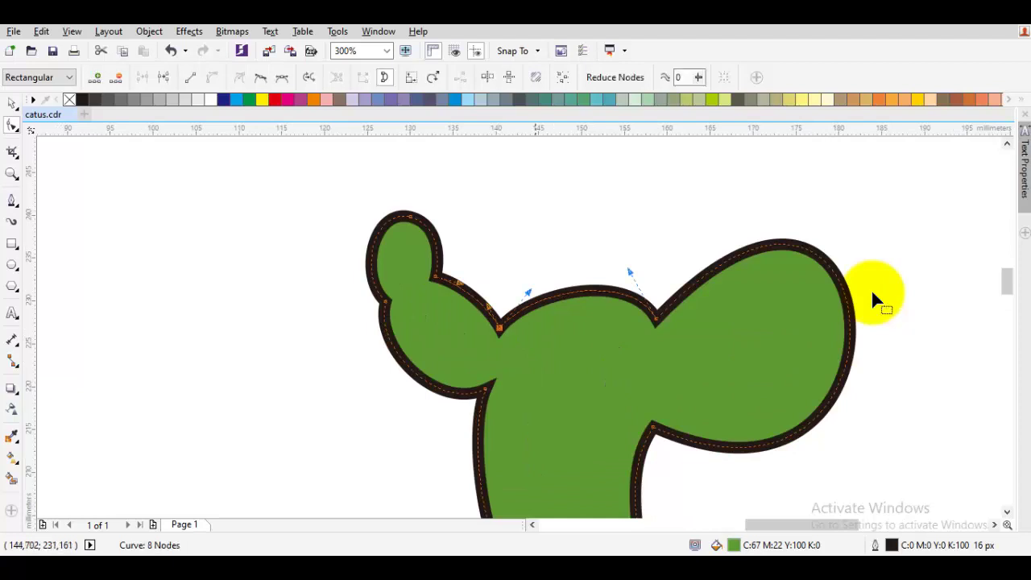
pyautogui.moveTo(529, 291); pyautogui.dragTo(523, 266)
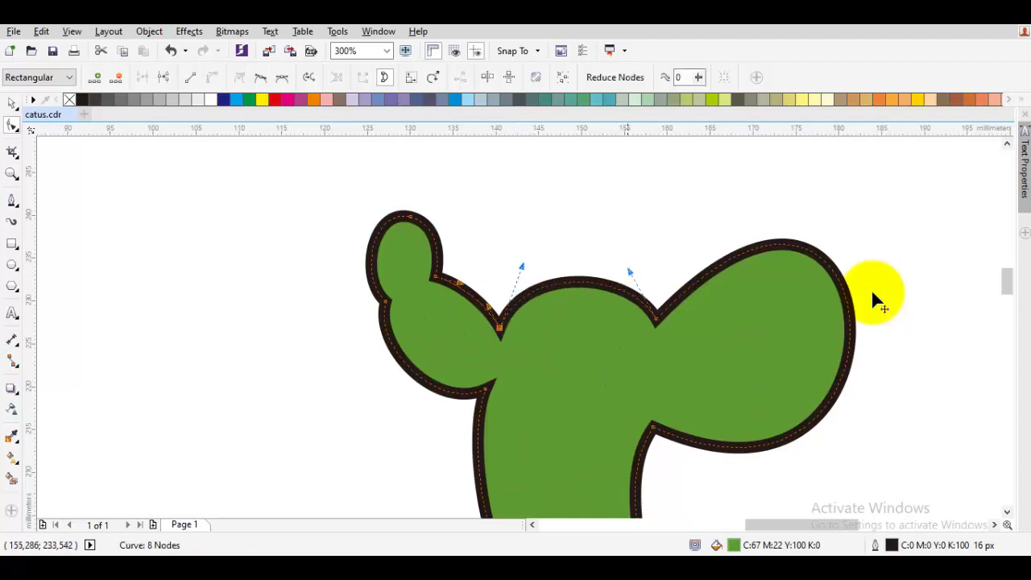
pyautogui.moveTo(629, 272); pyautogui.dragTo(639, 262)
pyautogui.press('space')
pyautogui.scroll(-1, 656, 298)
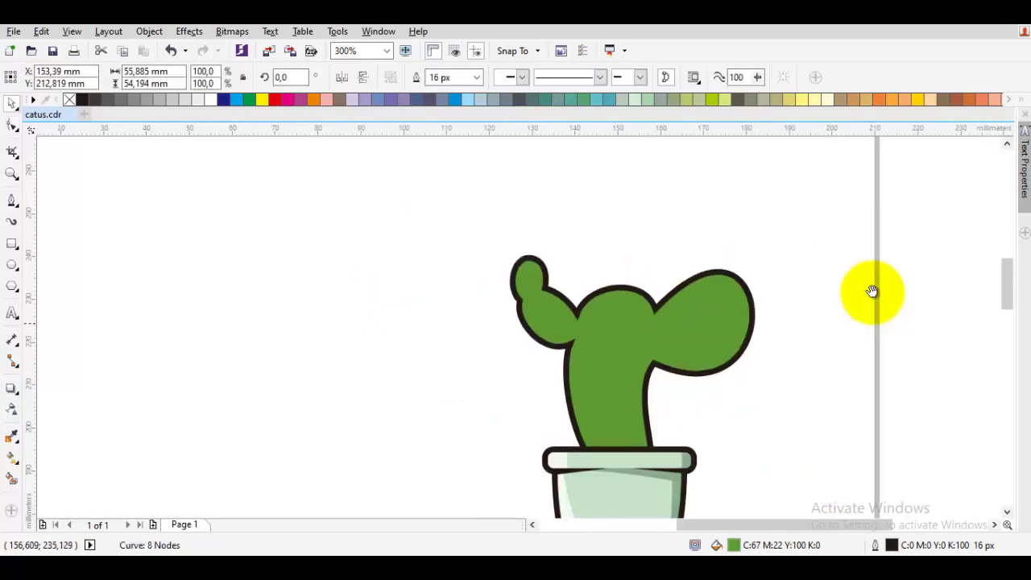
pyautogui.press('Escape')
pyautogui.scroll(1, 519, 281)
# Convert the cactus's thick outline into a separate object
pyautogui.click(605, 359)
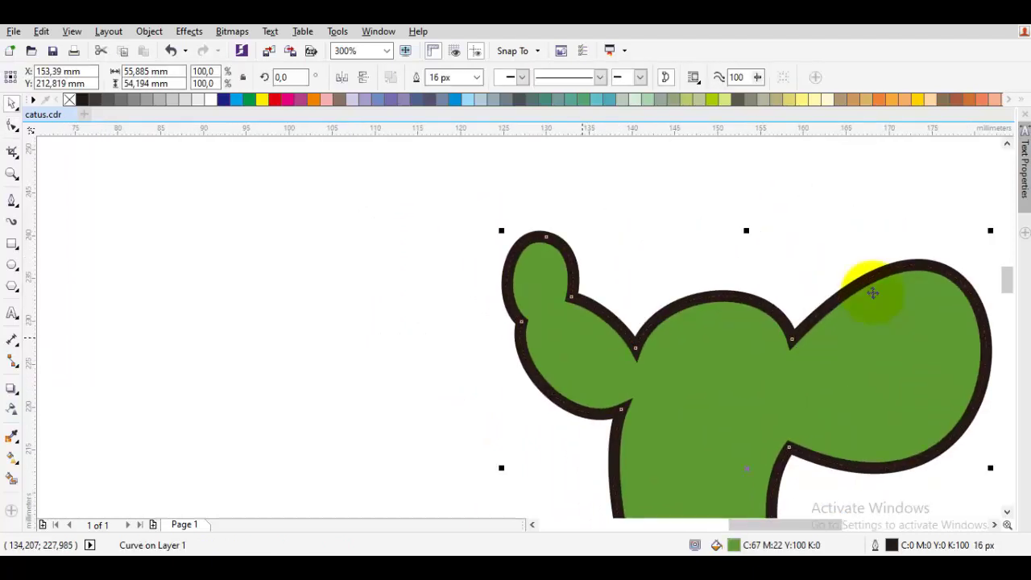
pyautogui.hotkey('ctrl', 'shift', 'q')
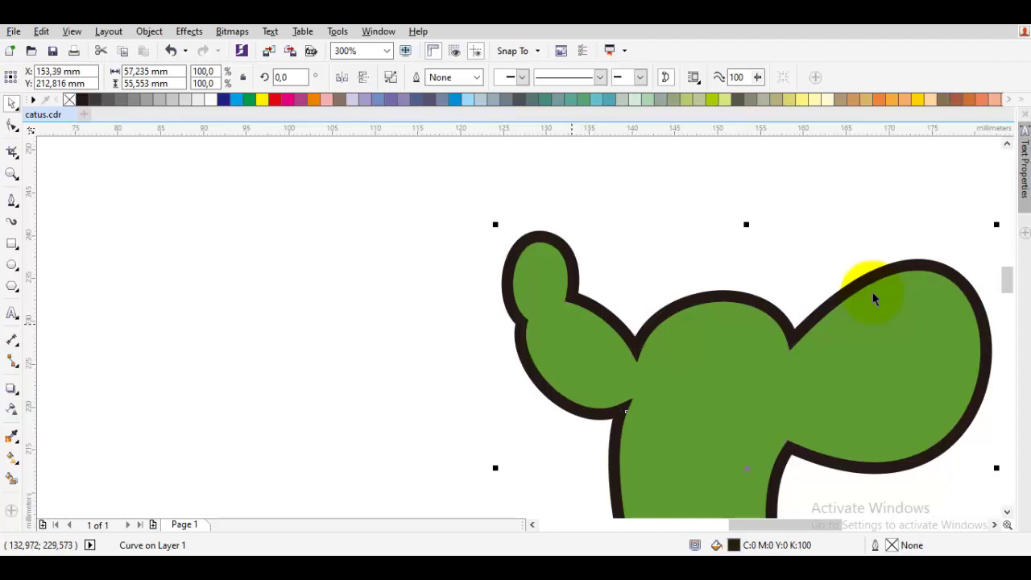
pyautogui.press('Escape')
# Pull the outline's inner corner nodes together below the left arm's tip to form a tapered crease
pyautogui.scroll(2, 572, 298)
pyautogui.click(572, 299)
pyautogui.doubleClick(571, 299)
pyautogui.moveTo(544, 306); pyautogui.dragTo(487, 342)
pyautogui.moveTo(397, 382); pyautogui.dragTo(467, 351)
pyautogui.scroll(-1, 496, 366)
# Pull the outline's inner corner nodes together where the left arm meets the body to form a tapered crease
pyautogui.moveTo(616, 420); pyautogui.dragTo(594, 363)
pyautogui.press('space')
pyautogui.press('Escape')
pyautogui.moveTo(667, 427)
pyautogui.mouseDown()
pyautogui.moveTo(600, 330)
pyautogui.moveTo(572, 320)
pyautogui.moveTo(569, 383)
pyautogui.mouseUp()
pyautogui.click(577, 294)
pyautogui.doubleClick(577, 294)
pyautogui.scroll(1, 576, 294)
pyautogui.moveTo(560, 432); pyautogui.dragTo(566, 406)
pyautogui.press('space')
pyautogui.press('Escape')
pyautogui.scroll(-2, 569, 381)
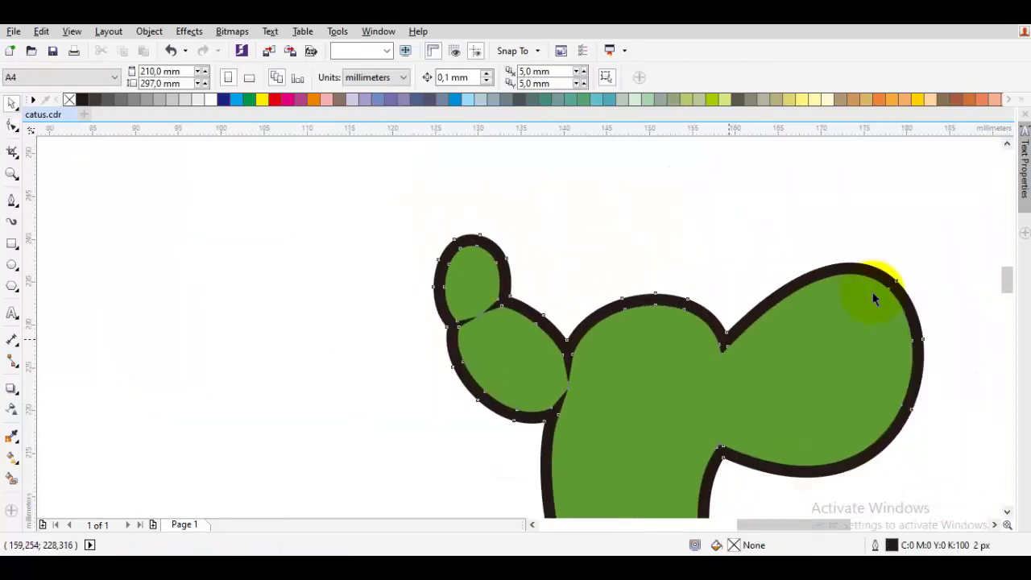
# Extend the outline's upper and lower inner corner nodes towards each other between the body and the right arm
pyautogui.doubleClick(724, 339)
pyautogui.moveTo(722, 354); pyautogui.dragTo(721, 418)
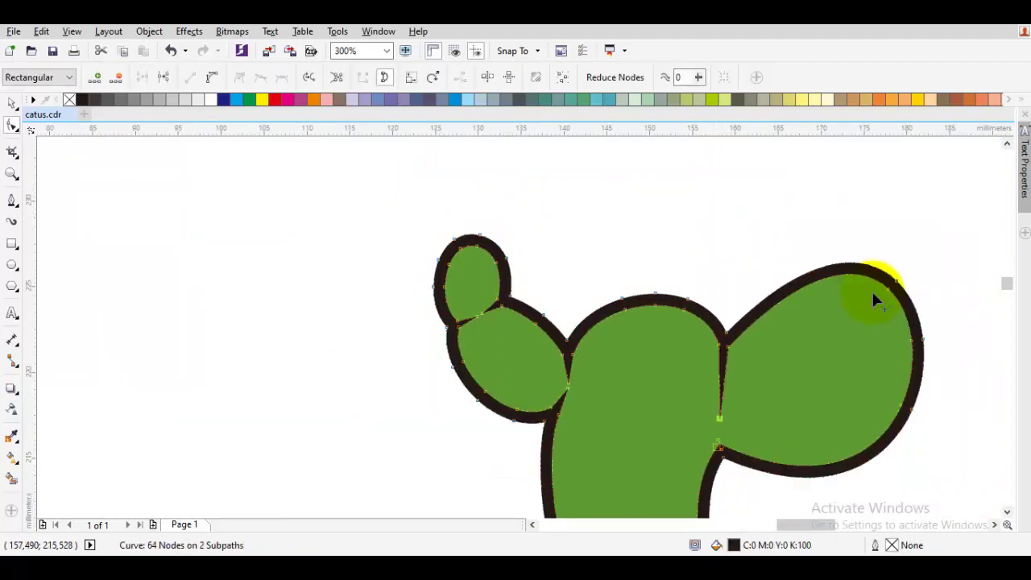
pyautogui.press('space')
pyautogui.scroll(1, 712, 448)
pyautogui.press('Escape')
pyautogui.doubleClick(731, 445)
pyautogui.scroll(2, 731, 445)
pyautogui.press('space')
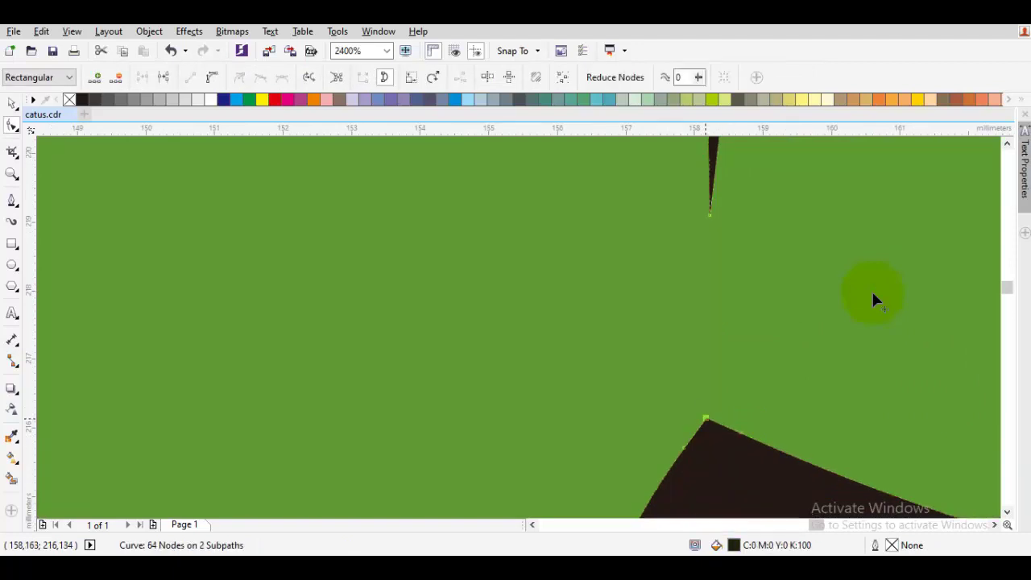
pyautogui.moveTo(706, 416); pyautogui.dragTo(705, 241)
pyautogui.scroll(-4, 721, 282)
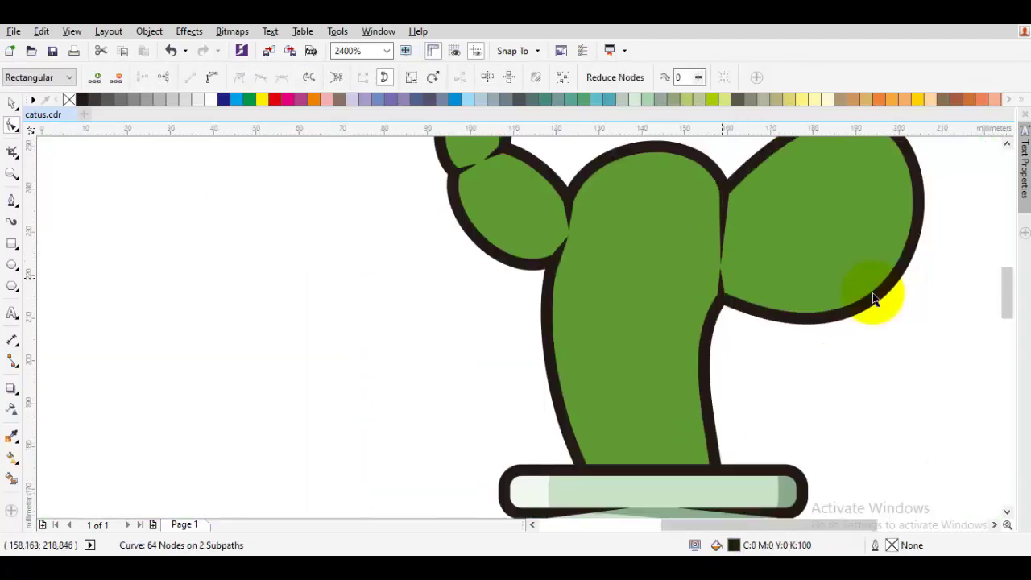
pyautogui.press('space')
pyautogui.press('Escape')
pyautogui.scroll(-1, 726, 291)
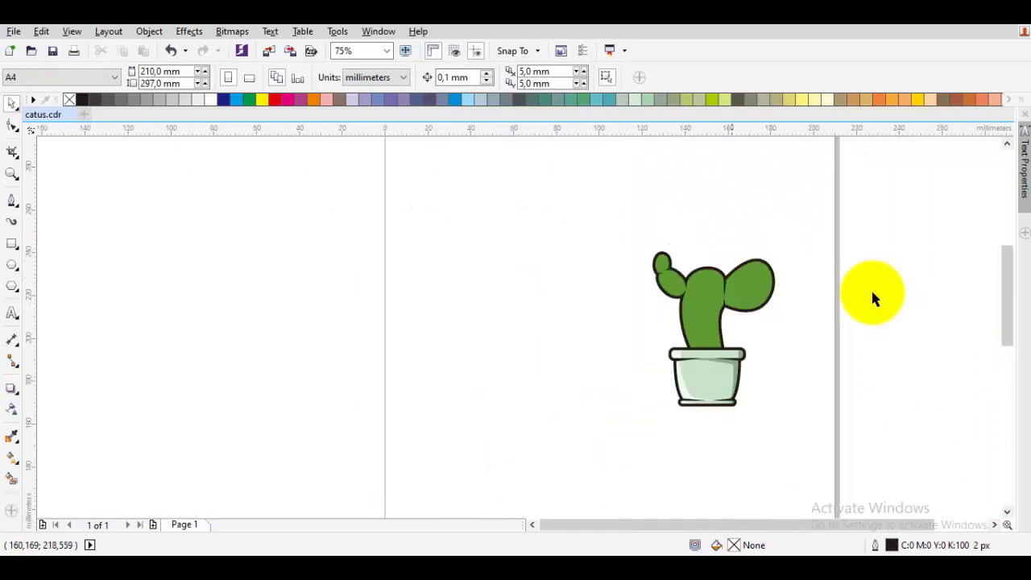
pyautogui.scroll(1, 726, 285)
pyautogui.scroll(-1, 871, 290)
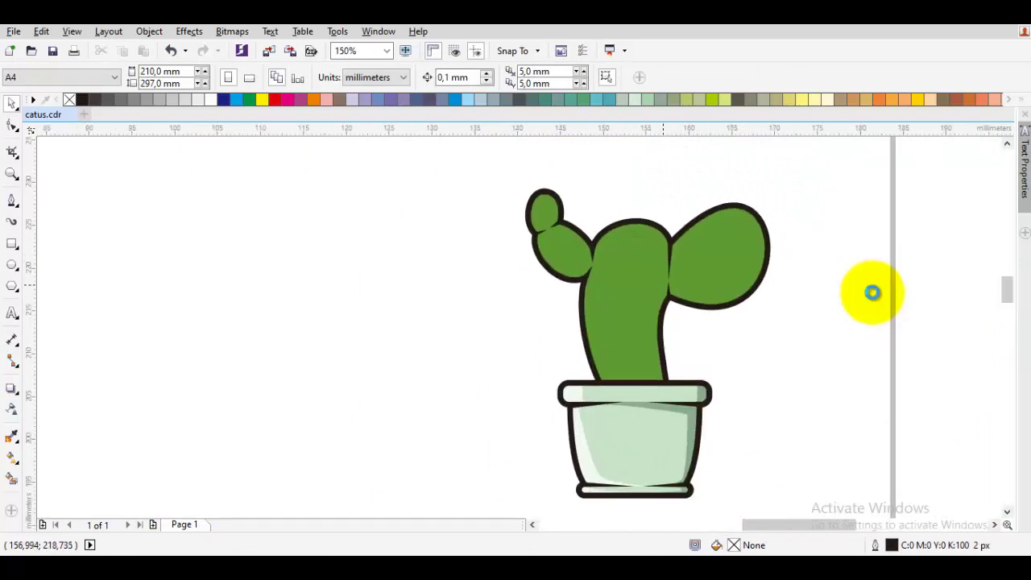
pyautogui.scroll(3, 871, 291)
pyautogui.scroll(-2, 872, 291)
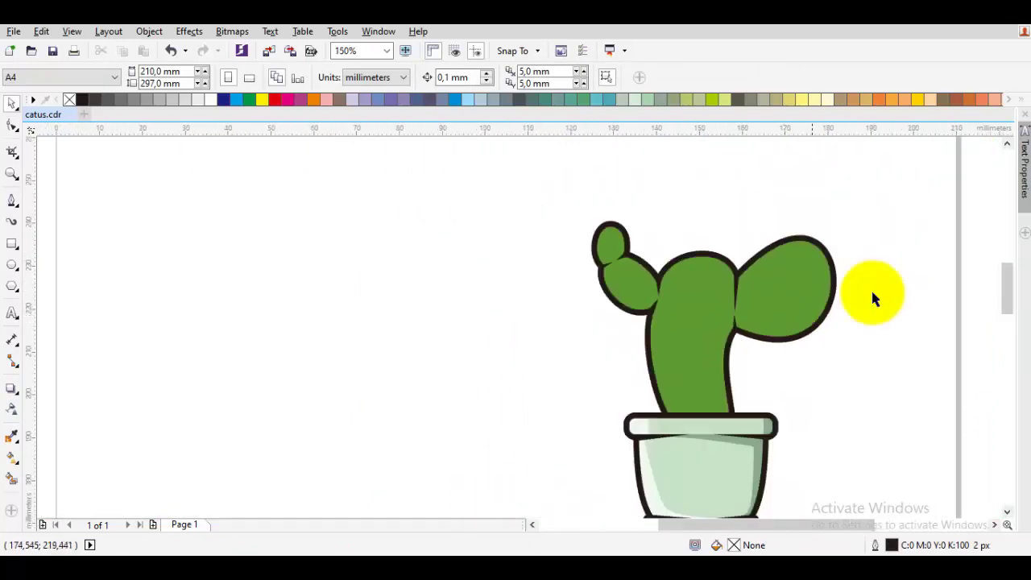
# Start a shadow path with the Pen tool, curving across the right arm to its lower joint and down the trunk into the pot
pyautogui.press('space')
pyautogui.scroll(1, 813, 297)
pyautogui.moveTo(872, 182); pyautogui.dragTo(893, 364)
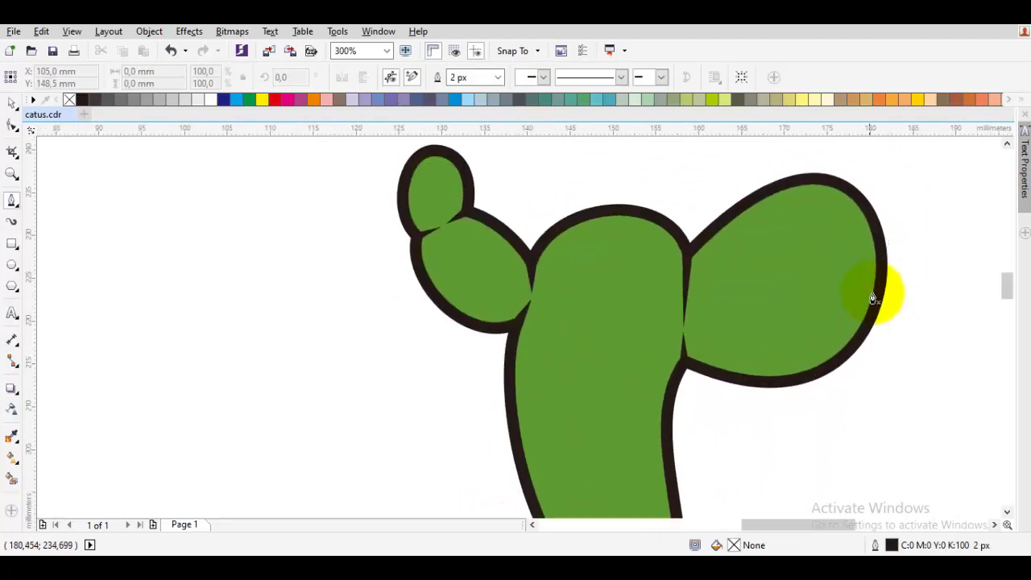
pyautogui.moveTo(864, 163); pyautogui.dragTo(925, 304)
pyautogui.click(687, 356)
pyautogui.moveTo(670, 476)
pyautogui.mouseDown()
pyautogui.moveTo(716, 337)
pyautogui.moveTo(695, 419)
pyautogui.moveTo(595, 400)
pyautogui.mouseUp()
pyautogui.click(657, 431)
pyautogui.click(563, 276)
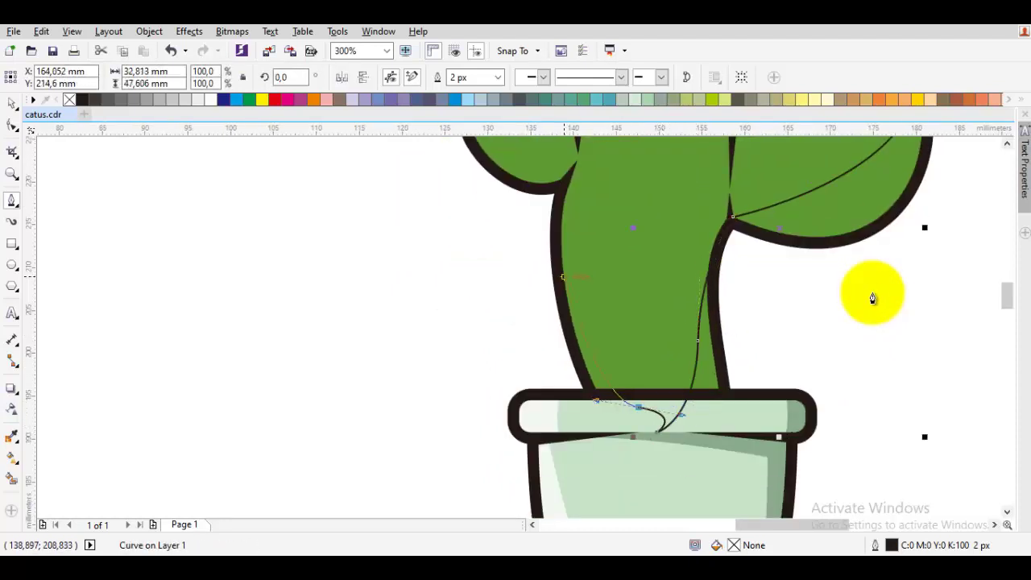
pyautogui.moveTo(518, 254); pyautogui.dragTo(576, 366)
pyautogui.click(557, 336)
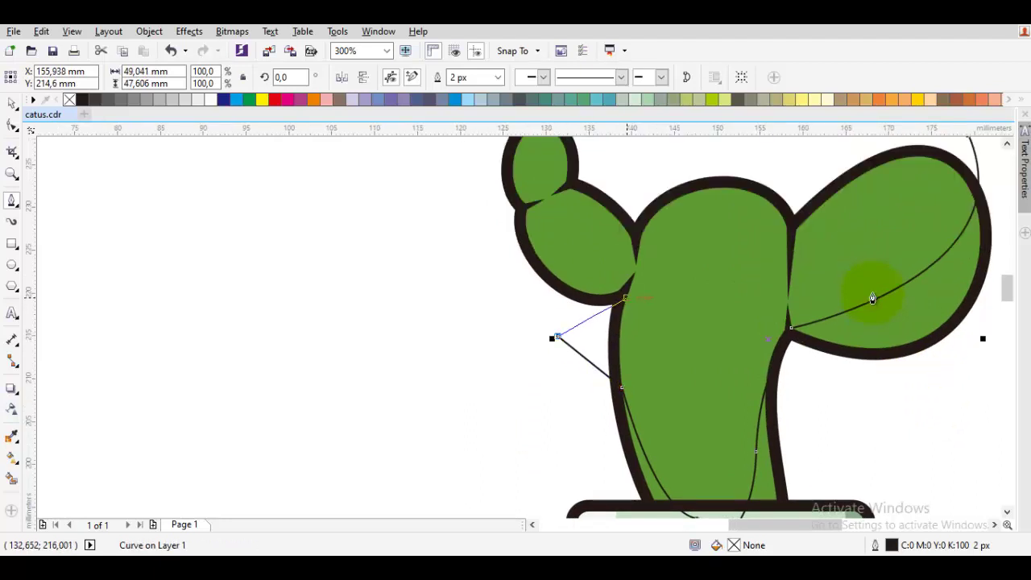
# Continue the shadow path around the cactus's right side and over its top, back through the right arm's joint, and close it
pyautogui.scroll(-3, 872, 298)
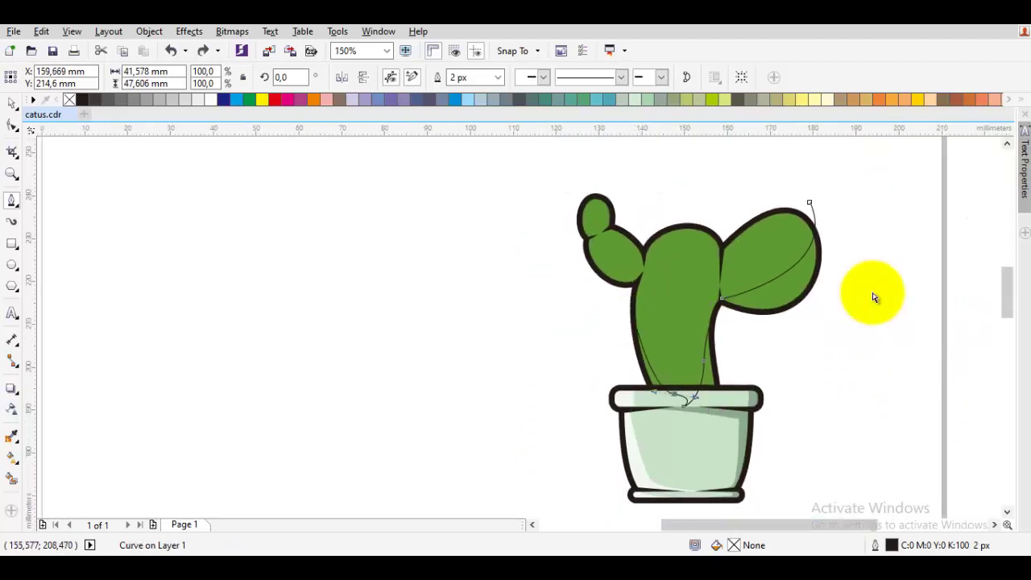
pyautogui.moveTo(770, 459); pyautogui.dragTo(794, 448)
pyautogui.moveTo(936, 263); pyautogui.dragTo(922, 214)
pyautogui.moveTo(874, 165); pyautogui.dragTo(856, 163)
pyautogui.moveTo(743, 161); pyautogui.dragTo(711, 171)
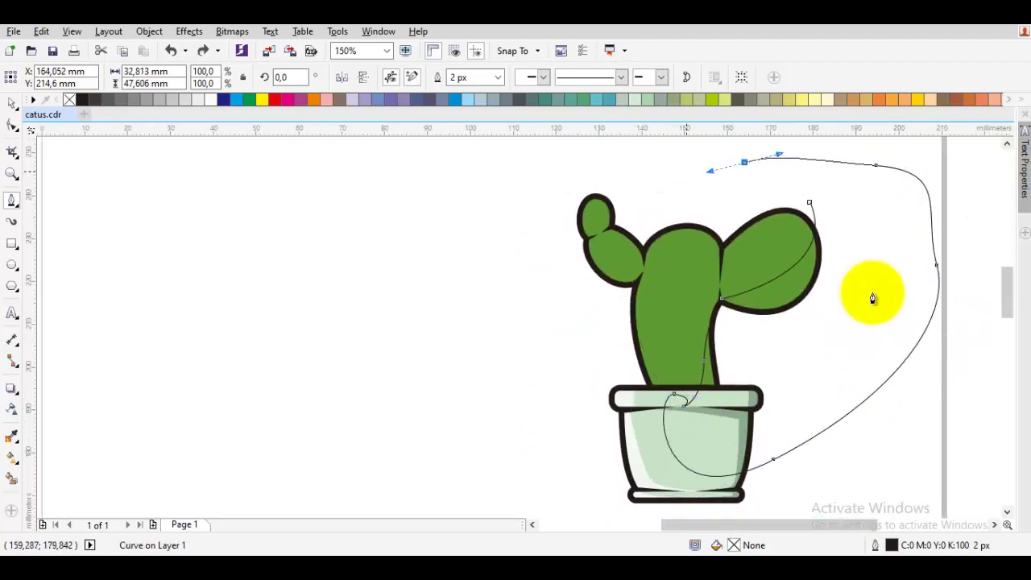
pyautogui.scroll(1, 682, 208)
pyautogui.moveTo(666, 211); pyautogui.dragTo(757, 212)
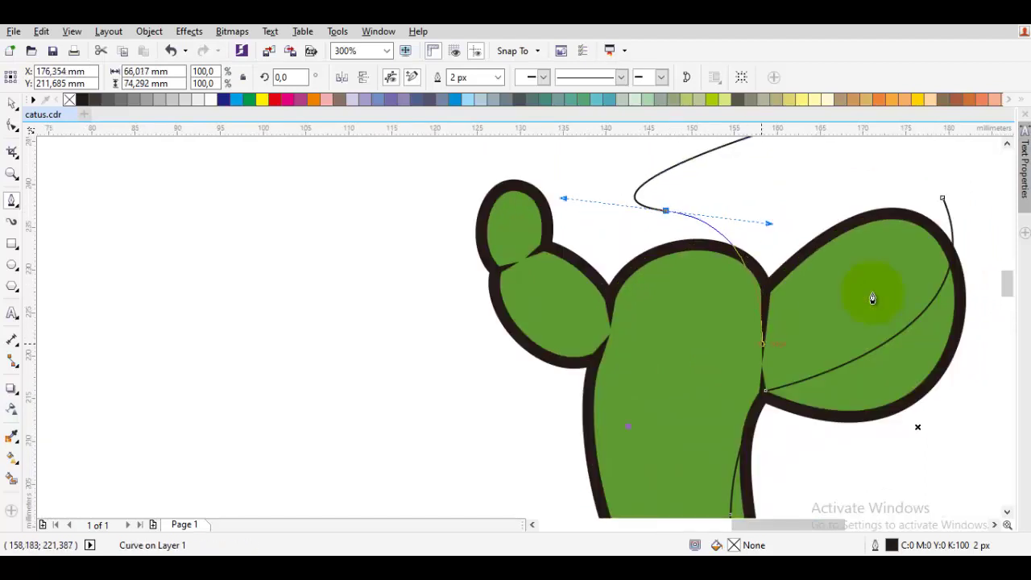
pyautogui.click(760, 344)
pyautogui.moveTo(850, 182); pyautogui.dragTo(734, 257)
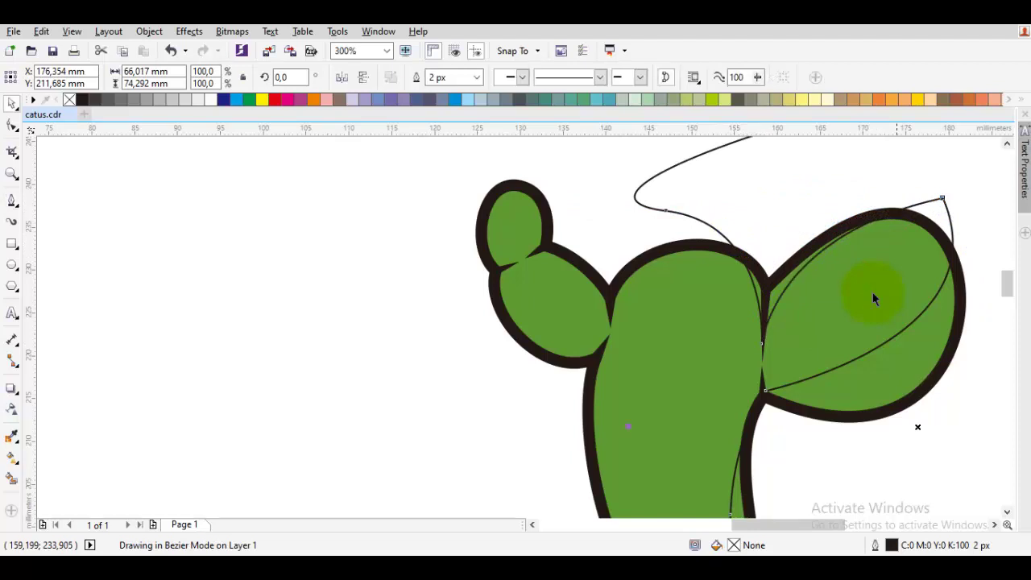
# Delete the shadow path's node beyond the right arm's upper end
pyautogui.press('F10')
pyautogui.moveTo(942, 198); pyautogui.dragTo(926, 246)
pyautogui.press('Delete')
pyautogui.scroll(-3, 876, 299)
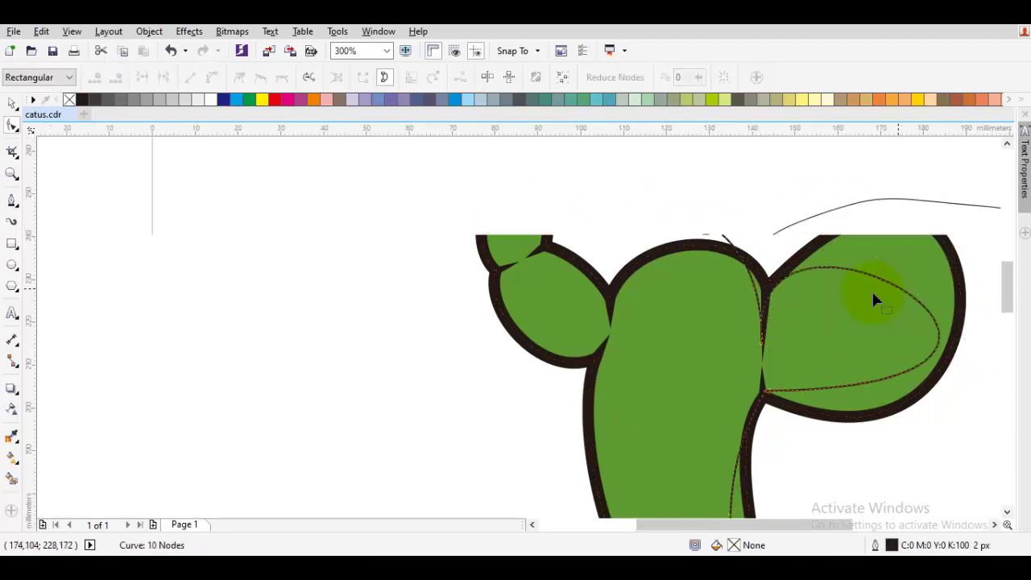
# Add a node to the shadow path's curve inside the right arm, near its outer end
pyautogui.rightClick(876, 298)
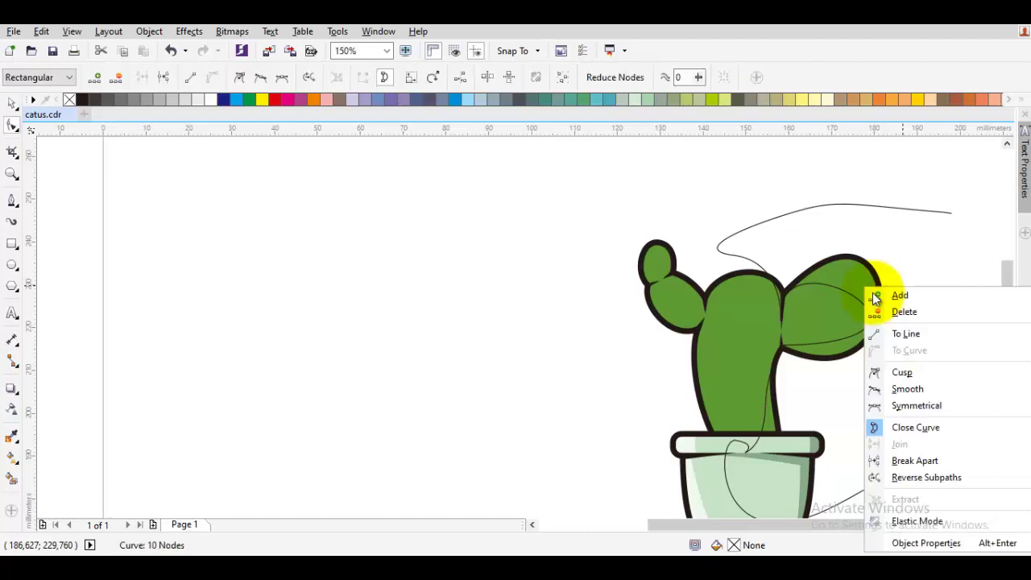
pyautogui.click(876, 297)
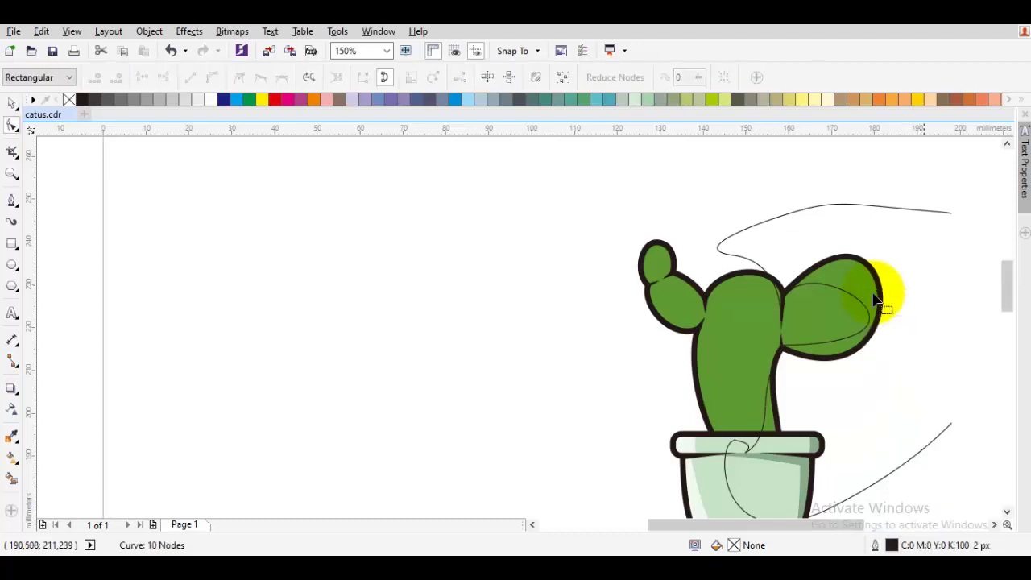
pyautogui.scroll(3, 876, 299)
pyautogui.scroll(-2, 872, 292)
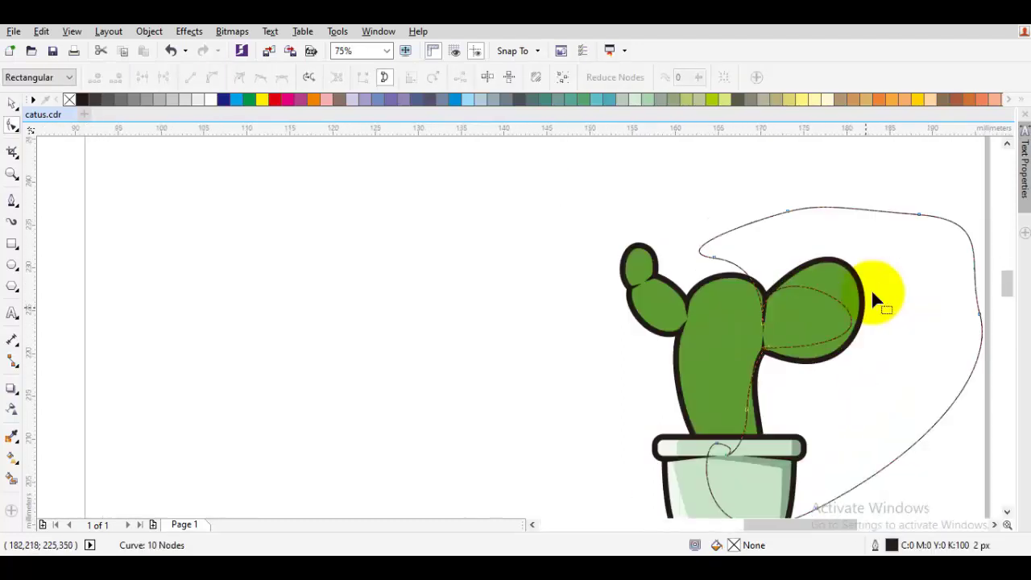
pyautogui.scroll(2, 872, 292)
pyautogui.doubleClick(818, 299)
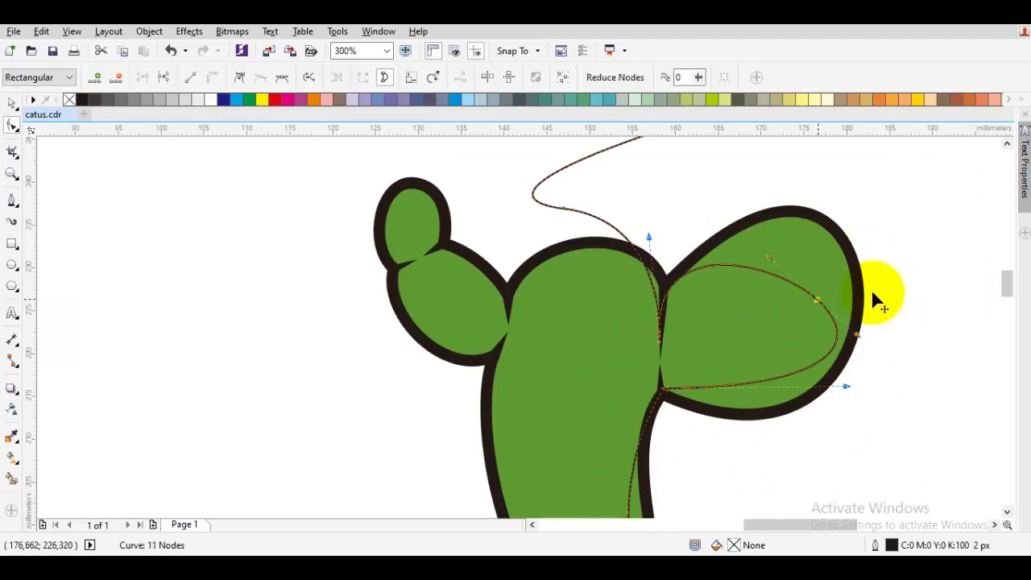
# Move the shadow path's added node upward inside the right arm and widen the curve around the arm's outer end
pyautogui.moveTo(817, 299); pyautogui.dragTo(825, 268)
pyautogui.moveTo(865, 303)
pyautogui.mouseDown()
pyautogui.moveTo(846, 339)
pyautogui.moveTo(876, 299)
pyautogui.mouseUp()
# Try further changes to the shadow path's outer node and handles inside the right arm, and undo them
pyautogui.moveTo(825, 267); pyautogui.dragTo(839, 282)
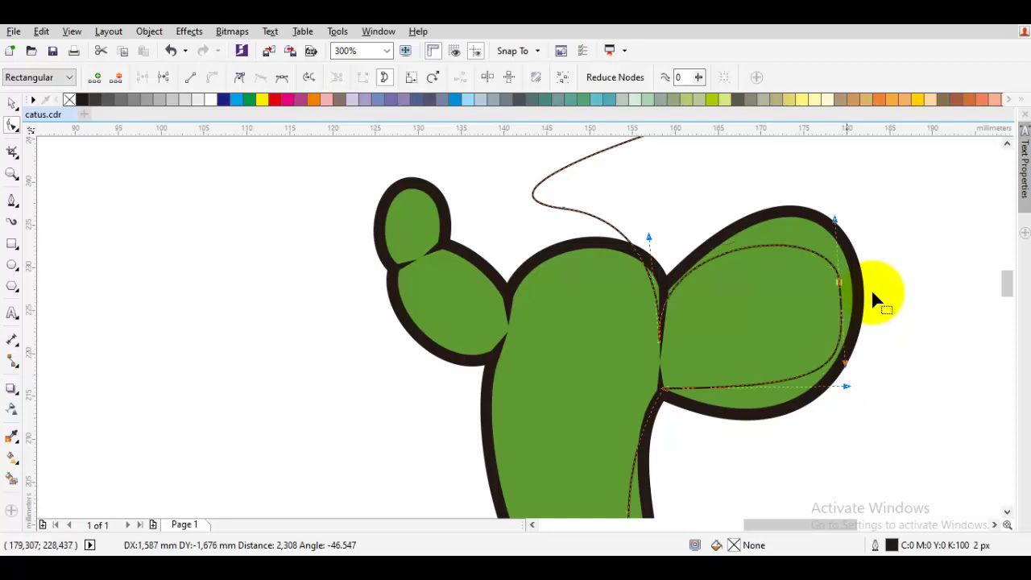
pyautogui.moveTo(835, 220); pyautogui.dragTo(835, 239)
pyautogui.moveTo(878, 299); pyautogui.dragTo(878, 301)
pyautogui.scroll(2, 875, 294)
pyautogui.press('space')
pyautogui.press('space')
pyautogui.scroll(-2, 875, 299)
pyautogui.moveTo(869, 379); pyautogui.dragTo(826, 411)
pyautogui.hotkey('ctrl', 'z')
pyautogui.hotkey('ctrl', 'z')
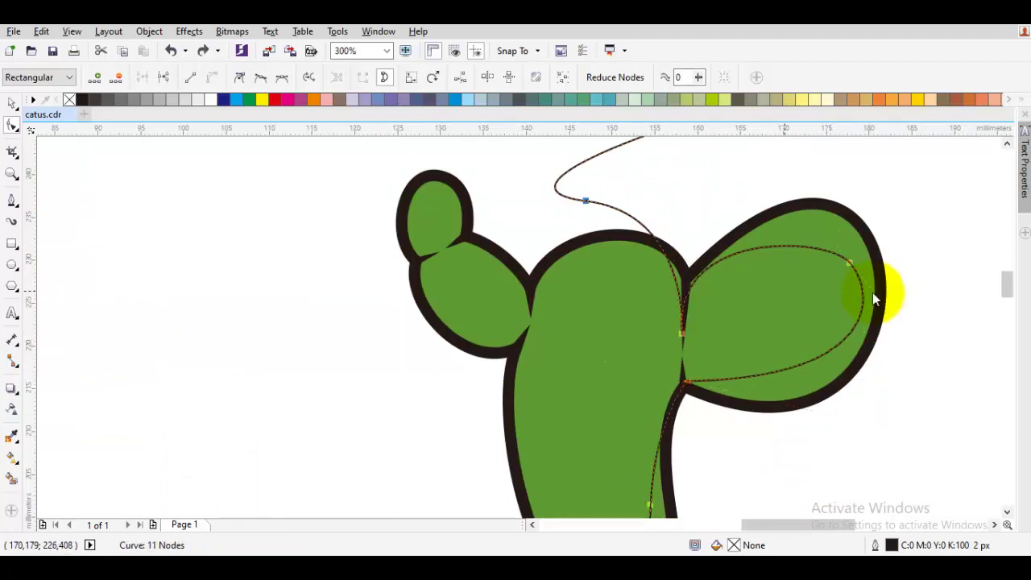
pyautogui.rightClick(876, 300)
pyautogui.press('Escape')
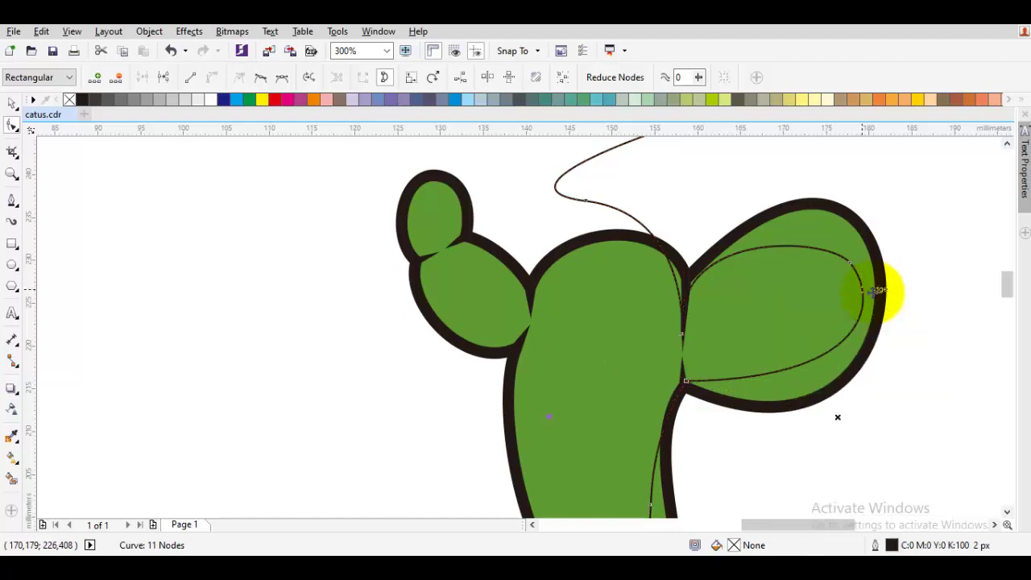
# Move the shadow path's node at the right arm's lower joint up along the crease and bend the adjoining curve toward the arm's underside
pyautogui.press('space')
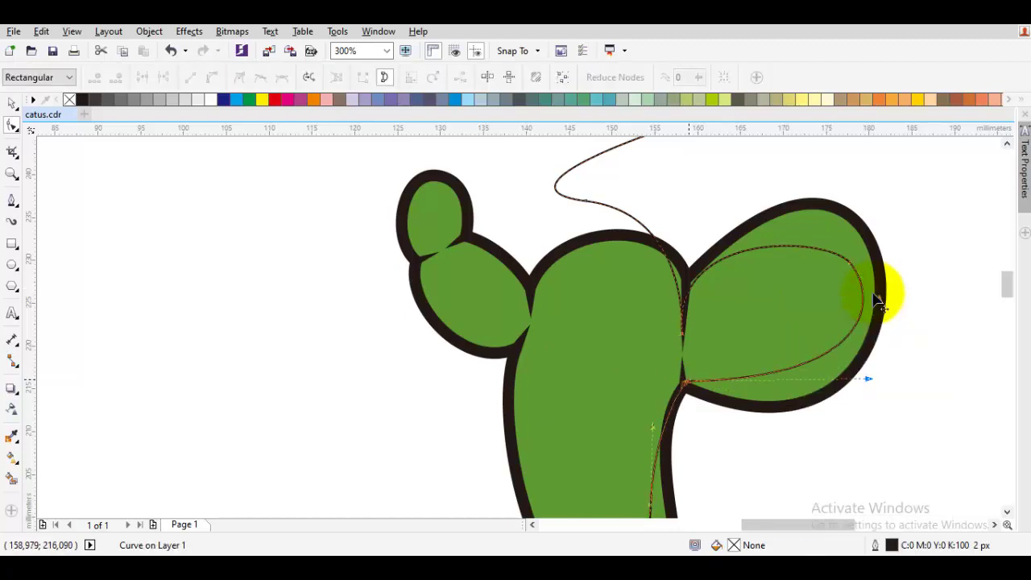
pyautogui.moveTo(689, 381); pyautogui.dragTo(683, 369)
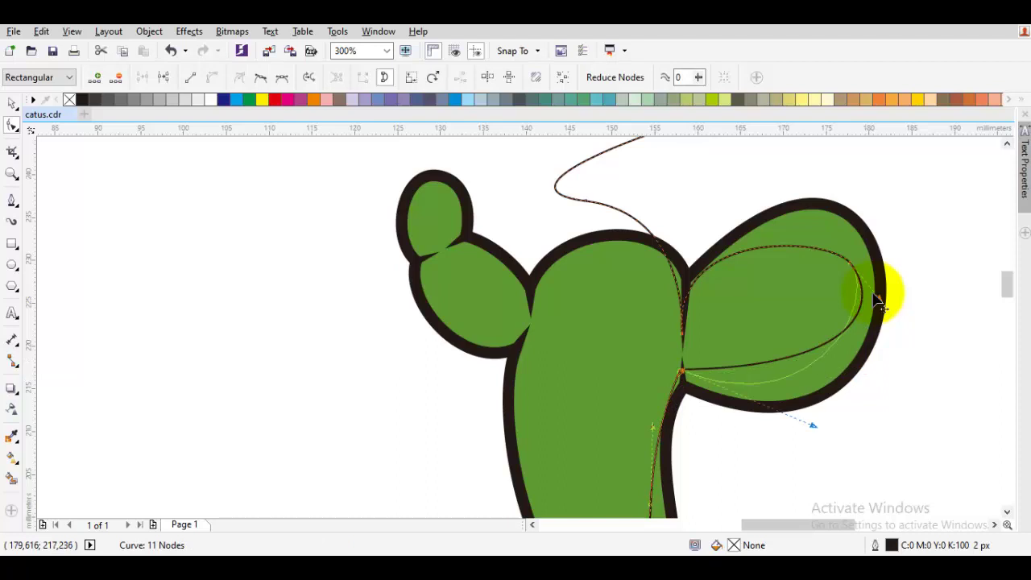
pyautogui.moveTo(875, 295); pyautogui.dragTo(874, 293)
# Make the shadow path's outer node in the right arm smooth and adjust its handle to round the curve
pyautogui.rightClick(874, 293)
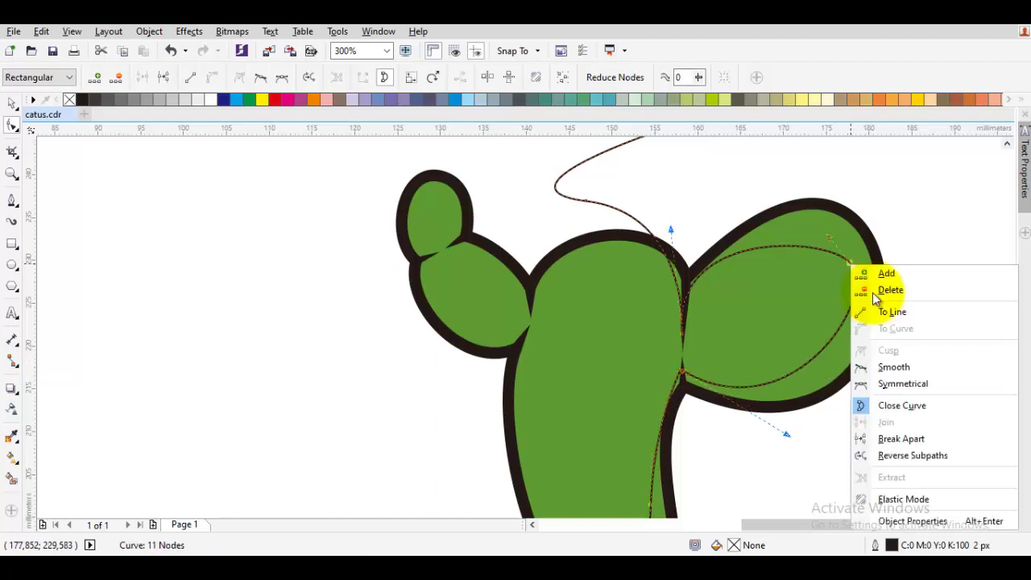
pyautogui.click(890, 368)
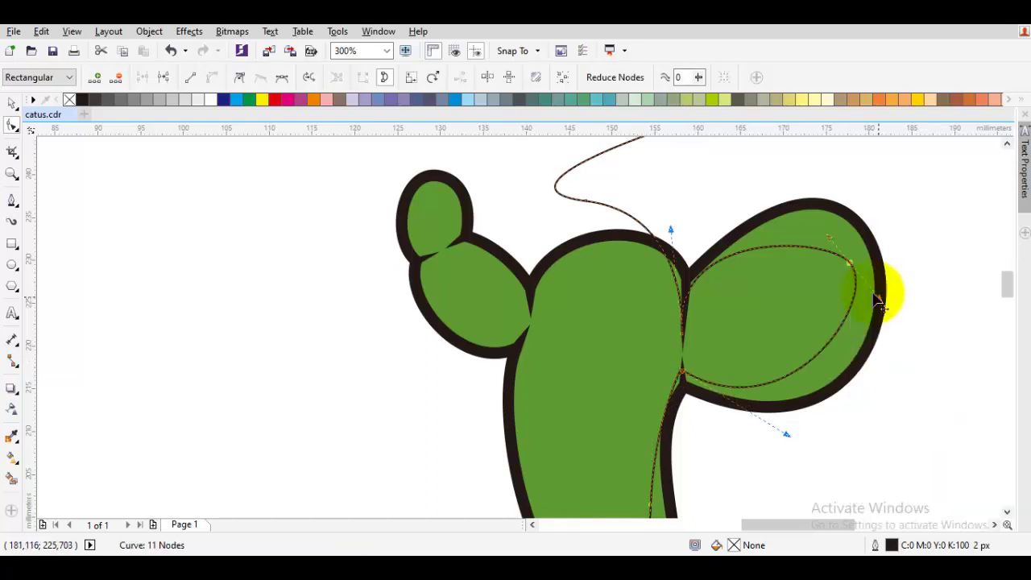
pyautogui.moveTo(875, 295); pyautogui.dragTo(863, 330)
pyautogui.press('space')
pyautogui.press('Escape')
pyautogui.scroll(-2, 872, 292)
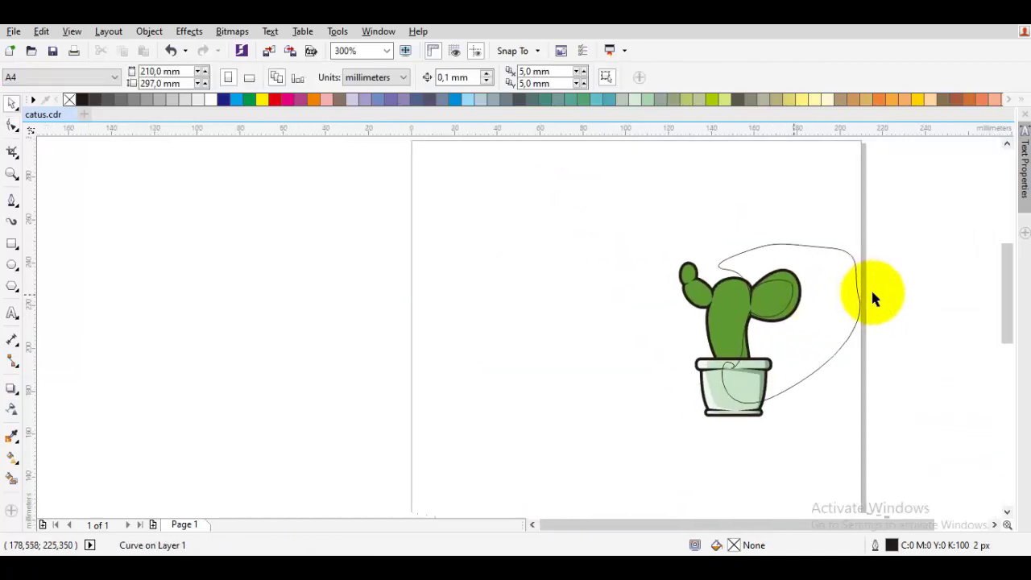
# Intersect the closed shadow path with the green cactus shape and delete the original path
pyautogui.click(859, 304)
pyautogui.scroll(1, 740, 315)
pyautogui.keyDown('shift'); pyautogui.click(718, 282); pyautogui.keyUp('shift')
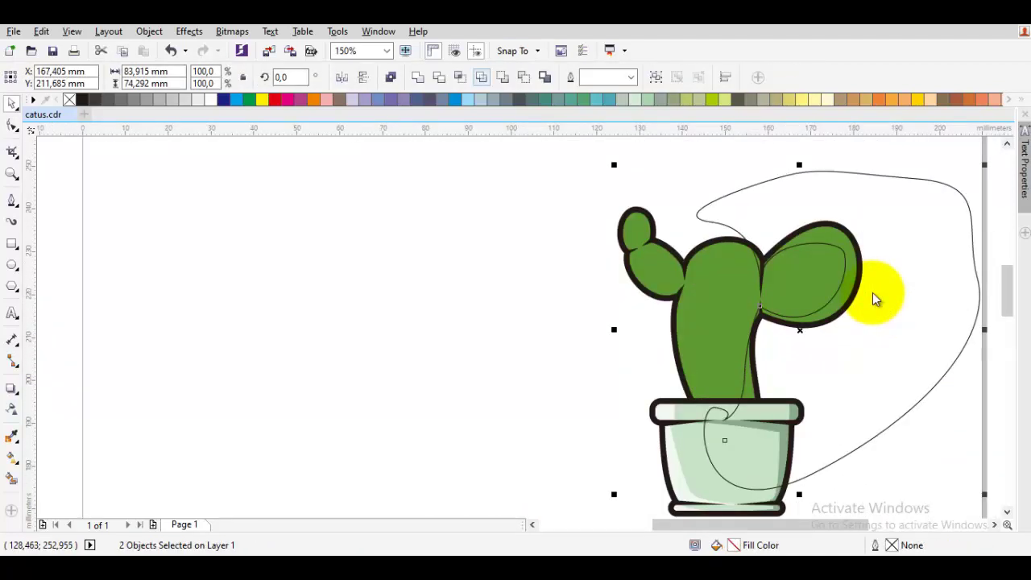
pyautogui.click(872, 293)
pyautogui.rightClick(874, 296)
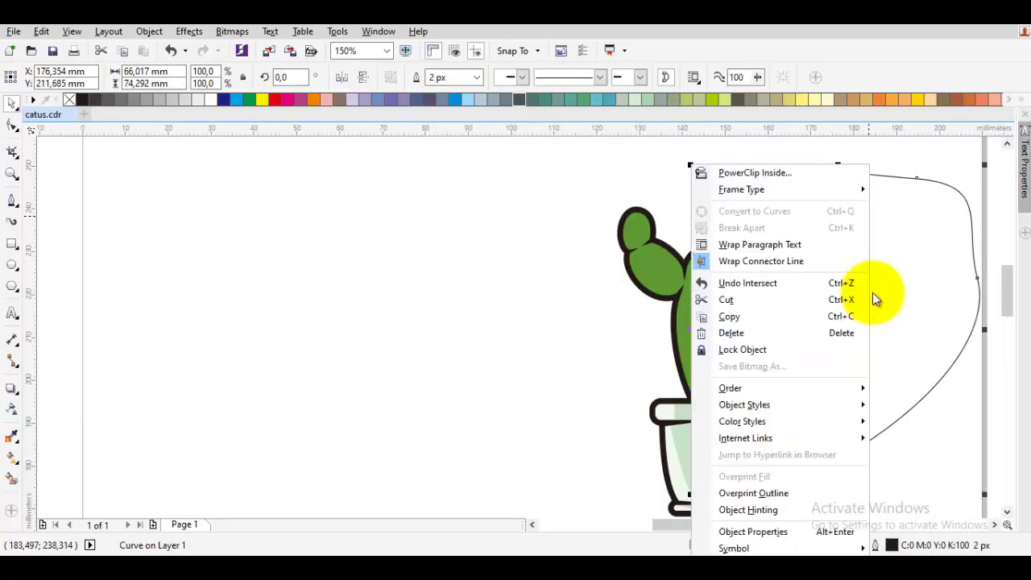
pyautogui.press('Down')
pyautogui.press('Return')
# Give the intersected shadow shape and the green cactus fill a yellow outline
pyautogui.scroll(3, 875, 299)
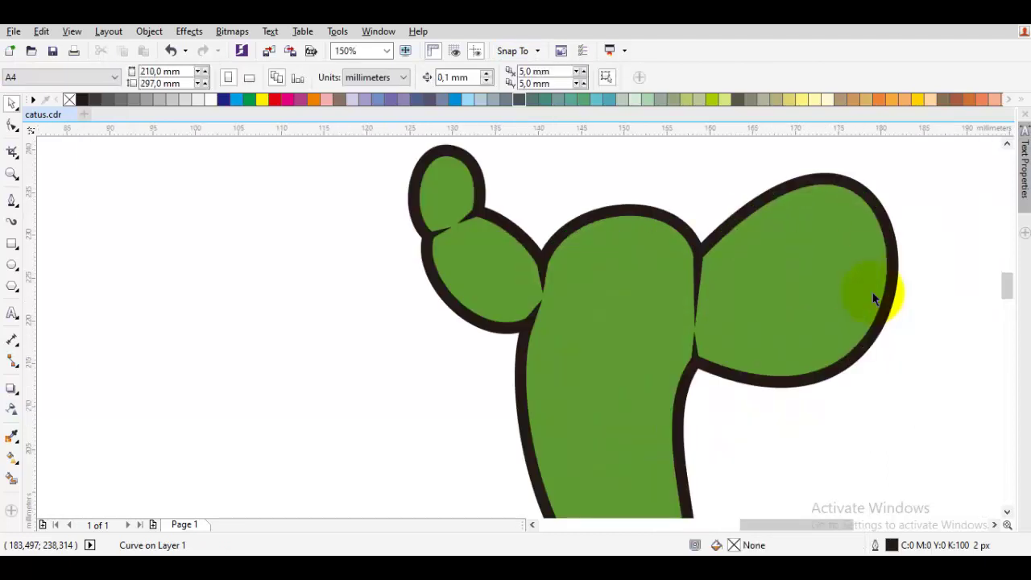
pyautogui.press('F10')
pyautogui.hotkey('ctrl', 'a')
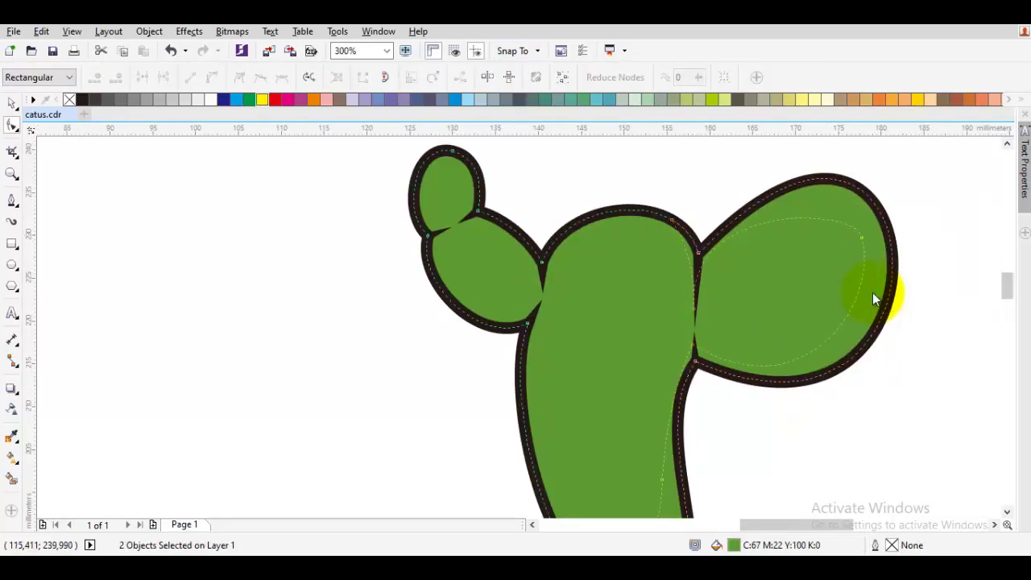
pyautogui.rightClick(263, 100)
pyautogui.press('space')
pyautogui.press('Escape')
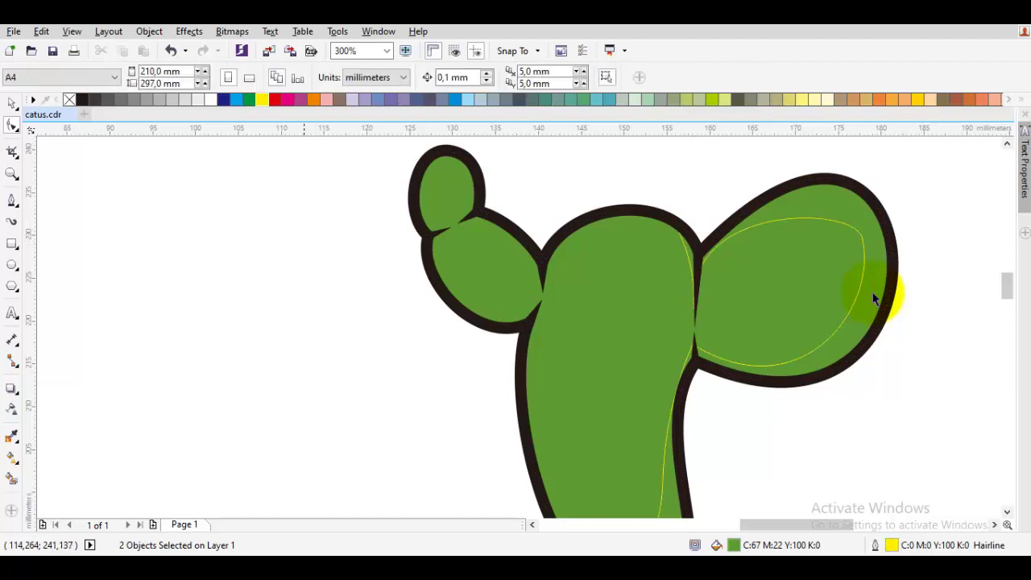
# Start a highlight path with the Pen tool above the left arm, curving down through both arm segments to the trunk joint
pyautogui.moveTo(366, 209); pyautogui.dragTo(347, 249)
pyautogui.press('p')
pyautogui.moveTo(486, 180); pyautogui.dragTo(424, 172)
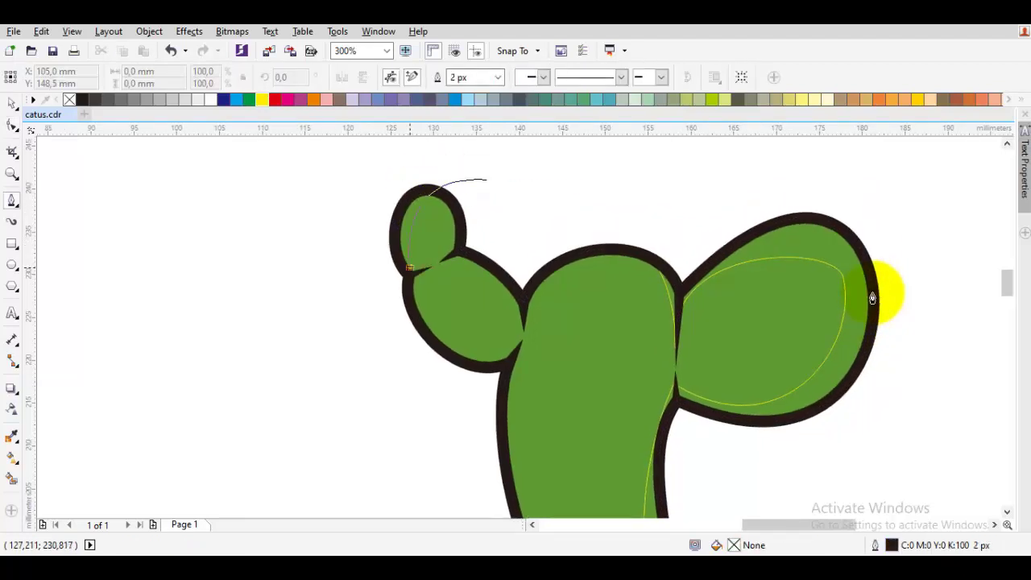
pyautogui.moveTo(410, 268); pyautogui.dragTo(414, 274)
pyautogui.scroll(1, 416, 281)
pyautogui.moveTo(434, 322); pyautogui.dragTo(380, 225)
pyautogui.moveTo(475, 343); pyautogui.dragTo(488, 347)
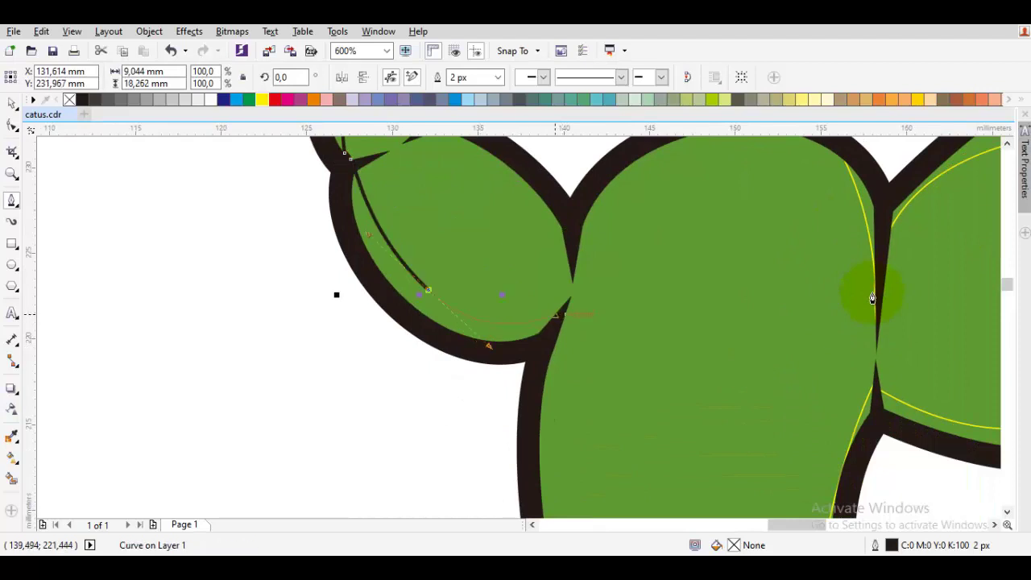
pyautogui.click(555, 314)
# Continue the highlight path down the trunk into the pot, then around the cactus's left side to above the left arm
pyautogui.scroll(-1, 555, 314)
pyautogui.moveTo(568, 402); pyautogui.dragTo(483, 198)
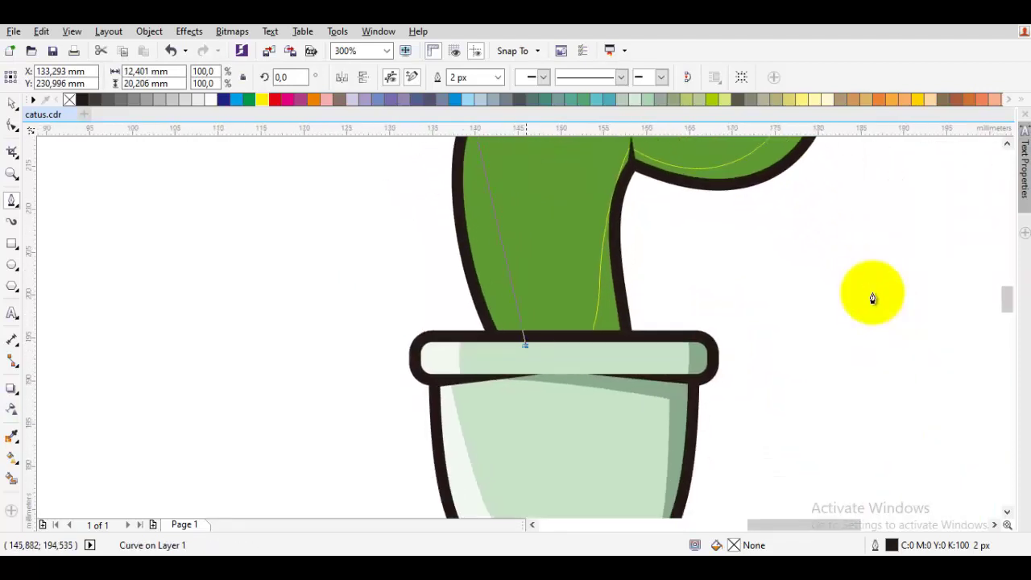
pyautogui.moveTo(525, 345); pyautogui.dragTo(571, 397)
pyautogui.scroll(-1, 552, 393)
pyautogui.moveTo(357, 361); pyautogui.dragTo(277, 285)
pyautogui.moveTo(398, 162); pyautogui.dragTo(478, 151)
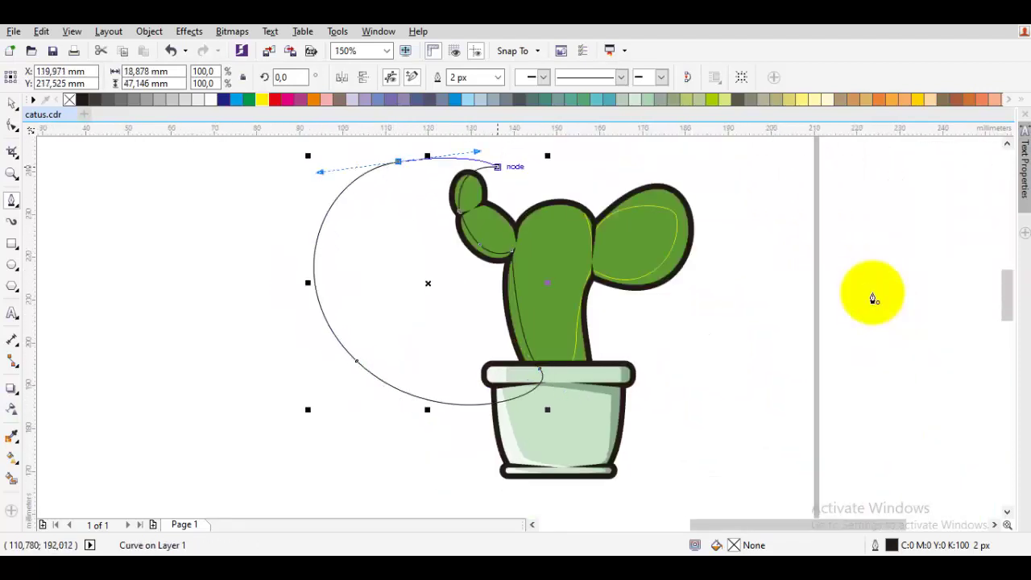
# Try to extend the highlight path across the top of the trunk, and undo the extra segments
pyautogui.scroll(2, 581, 203)
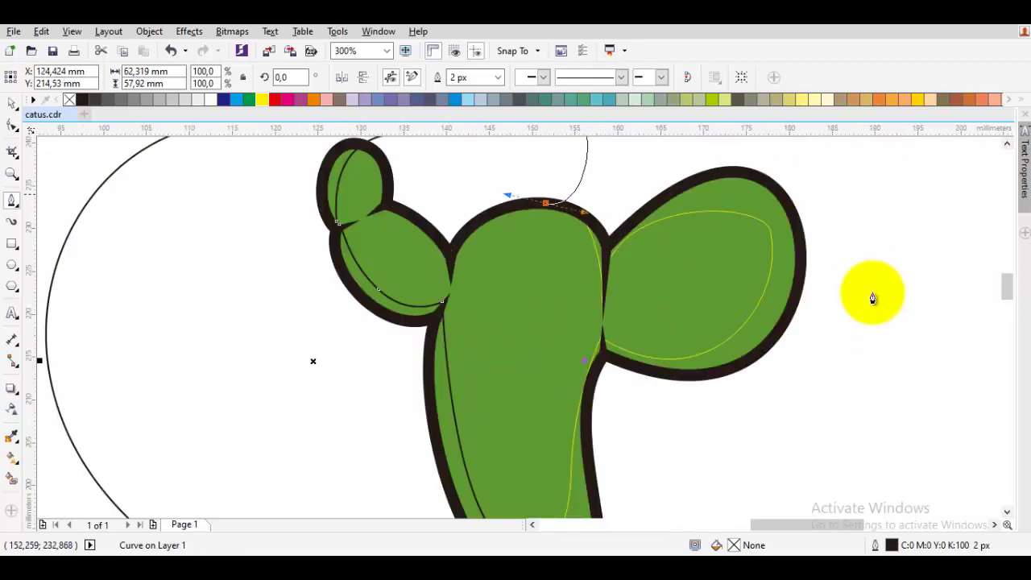
pyautogui.moveTo(545, 203); pyautogui.dragTo(459, 218)
pyautogui.moveTo(455, 171)
pyautogui.mouseDown()
pyautogui.moveTo(477, 215)
pyautogui.moveTo(519, 251)
pyautogui.mouseUp()
pyautogui.hotkey('ctrl', 'z')
pyautogui.hotkey('ctrl', 'z')
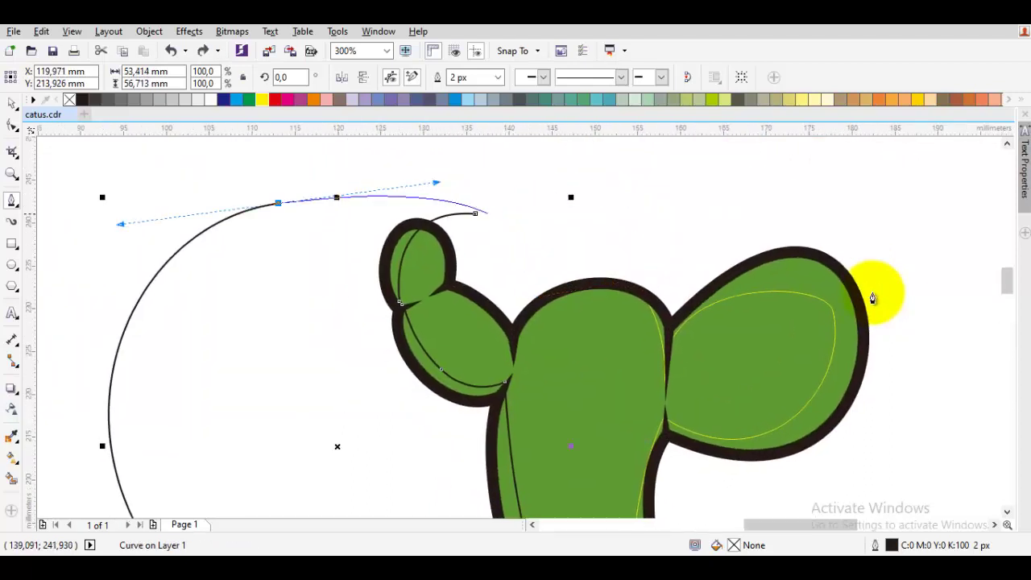
# Close the highlight path at its start point and shift its node in the left arm's lower segment slightly toward the outline
pyautogui.click(476, 213)
pyautogui.press('space')
pyautogui.doubleClick(414, 198)
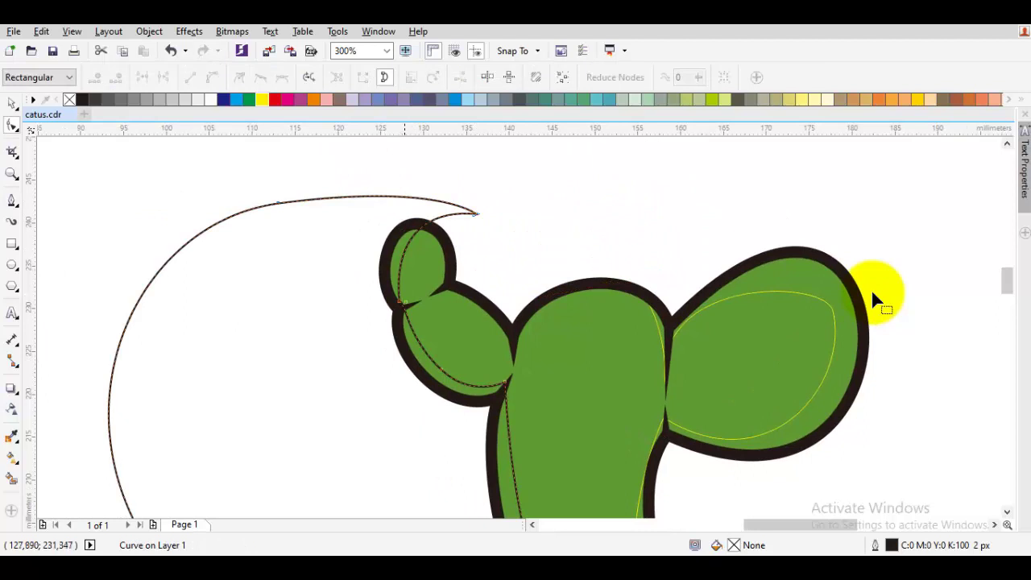
pyautogui.scroll(2, 877, 300)
pyautogui.scroll(-2, 876, 300)
pyautogui.scroll(1, 876, 300)
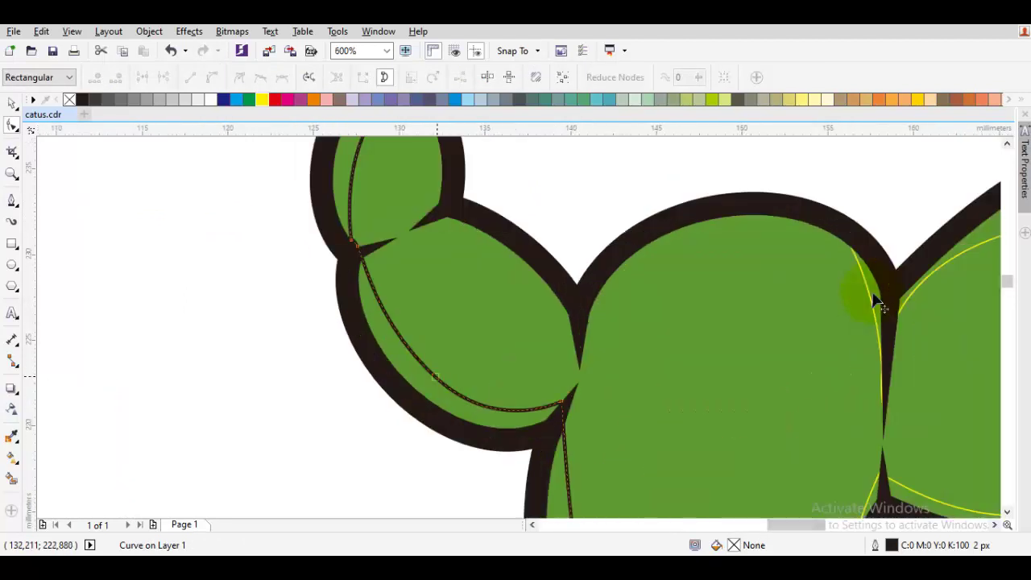
pyautogui.moveTo(435, 376); pyautogui.dragTo(431, 382)
pyautogui.scroll(-1, 447, 372)
# Intersect the highlight path with the green cactus shape and delete the original path
pyautogui.press('space')
pyautogui.keyDown('shift'); pyautogui.click(427, 375); pyautogui.keyUp('shift')
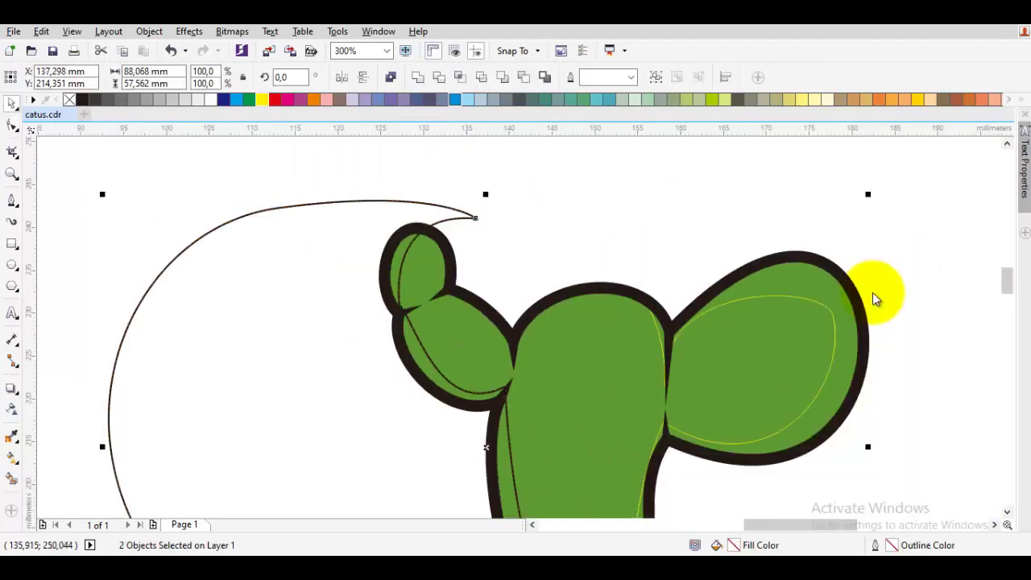
pyautogui.click(274, 312)
pyautogui.moveTo(273, 312); pyautogui.dragTo(288, 267)
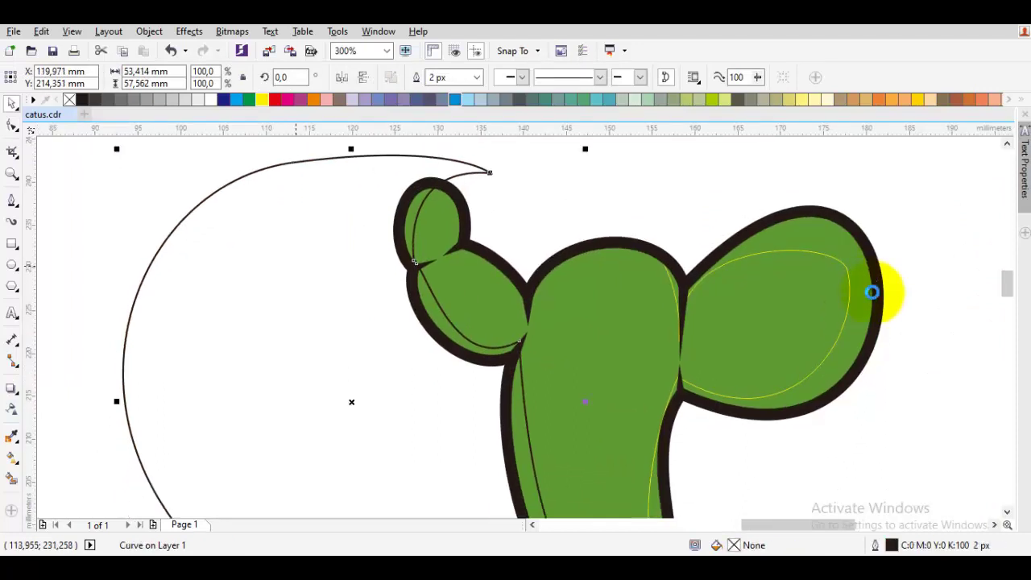
pyautogui.press('Delete')
# Fill the shadow shape on the right arm and trunk with dark green C79 M48 Y100 K11
pyautogui.moveTo(592, 286); pyautogui.dragTo(436, 195)
pyautogui.moveTo(669, 186); pyautogui.dragTo(636, 230)
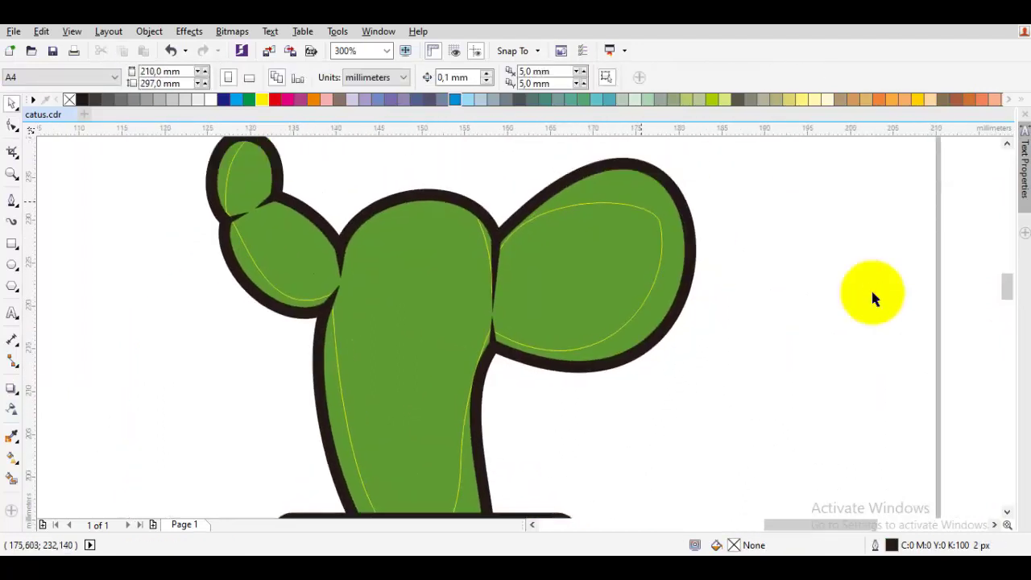
pyautogui.click(641, 201)
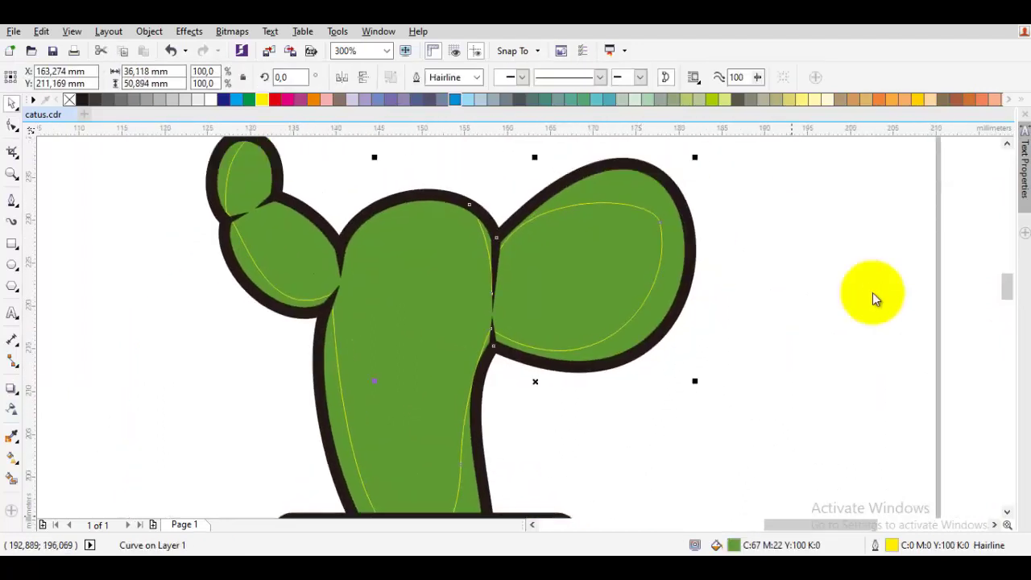
pyautogui.hotkey('shift', 'F11')
pyautogui.moveTo(699, 283); pyautogui.dragTo(715, 309)
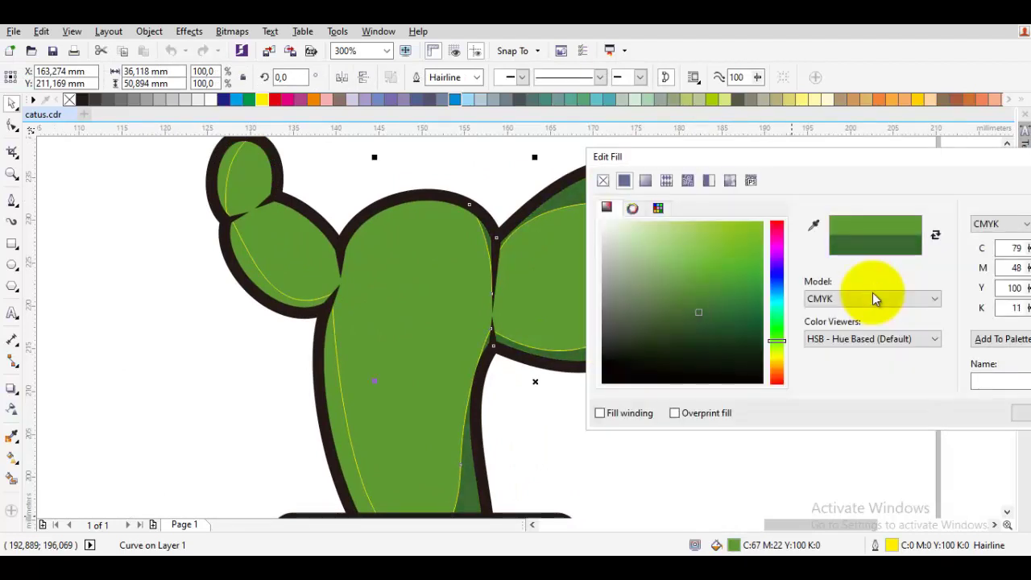
pyautogui.press('Return')
pyautogui.click(756, 281)
# Reshape the shadow's inner edge in the right arm by extending its outer node's upper handle toward the arm's top
pyautogui.doubleClick(672, 218)
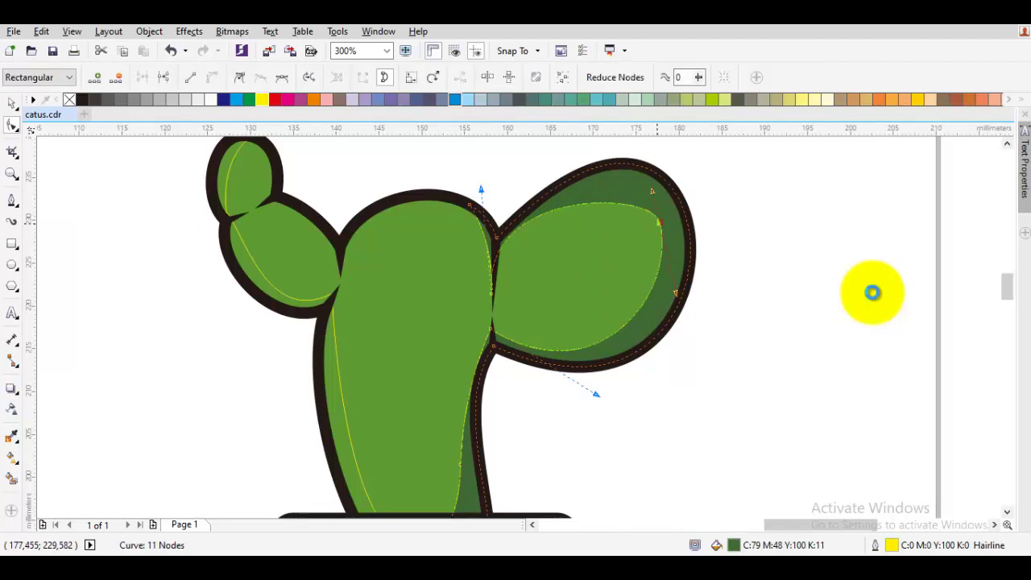
pyautogui.press('Delete')
pyautogui.hotkey('ctrl', 'z')
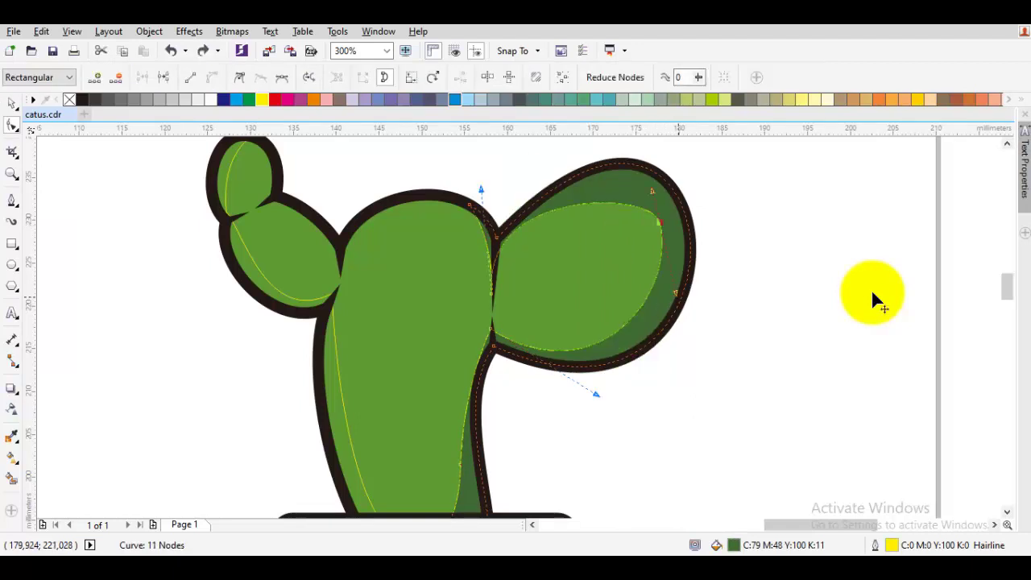
pyautogui.moveTo(675, 293); pyautogui.dragTo(677, 294)
pyautogui.hotkey('shift', 'F10')
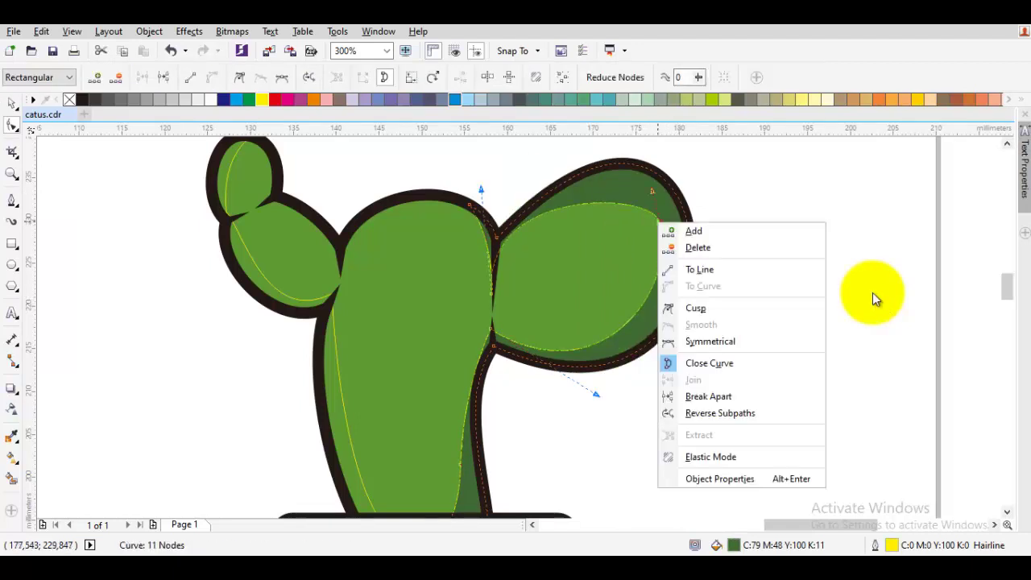
pyautogui.press('Escape')
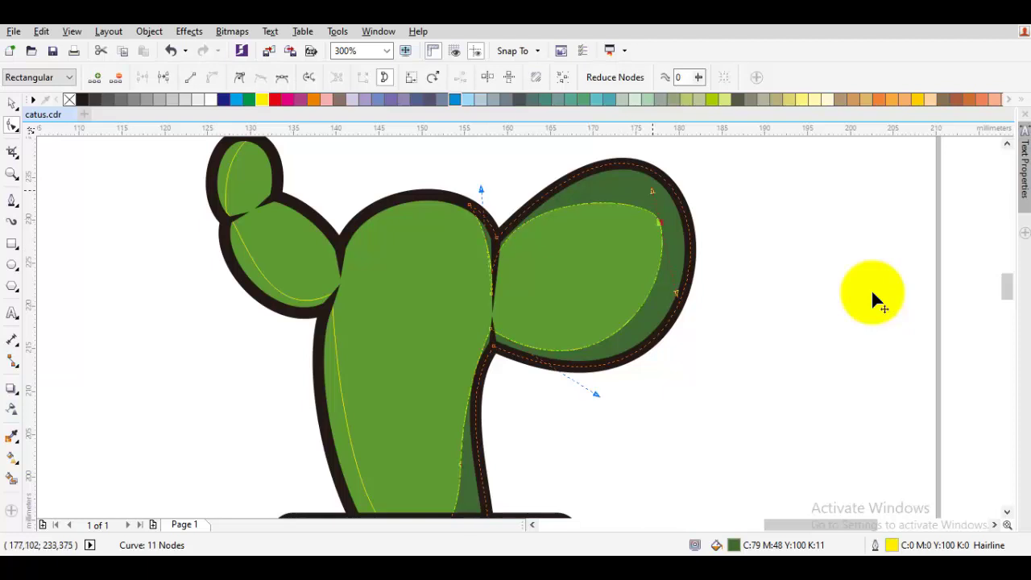
pyautogui.moveTo(652, 187); pyautogui.dragTo(645, 164)
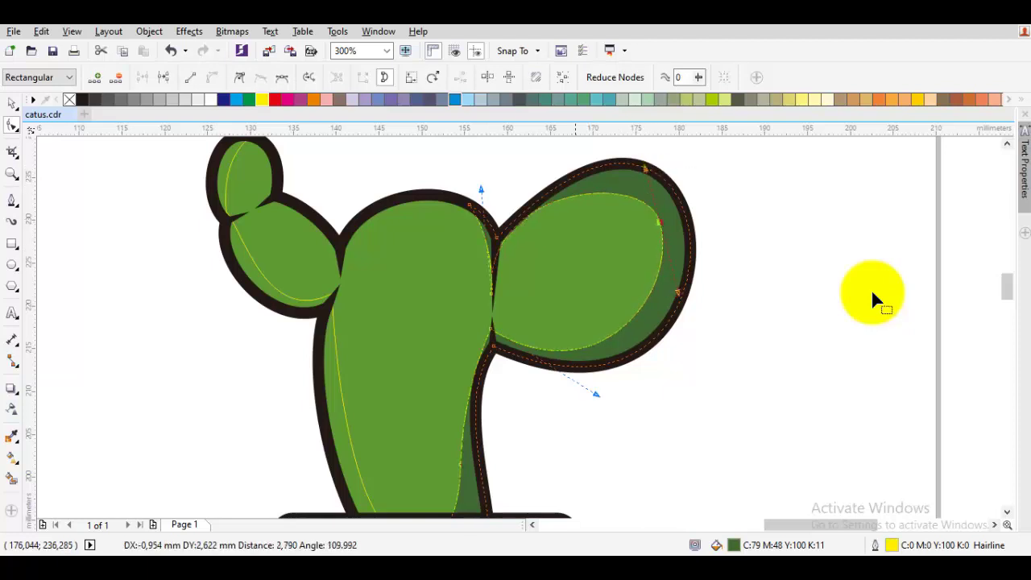
pyautogui.press('space')
pyautogui.scroll(-1, 534, 267)
pyautogui.press('Escape')
# Fill the highlight shape along the left arm and trunk with light green C50 M0 Y80 K0
pyautogui.scroll(-1, 533, 267)
pyautogui.scroll(1, 533, 266)
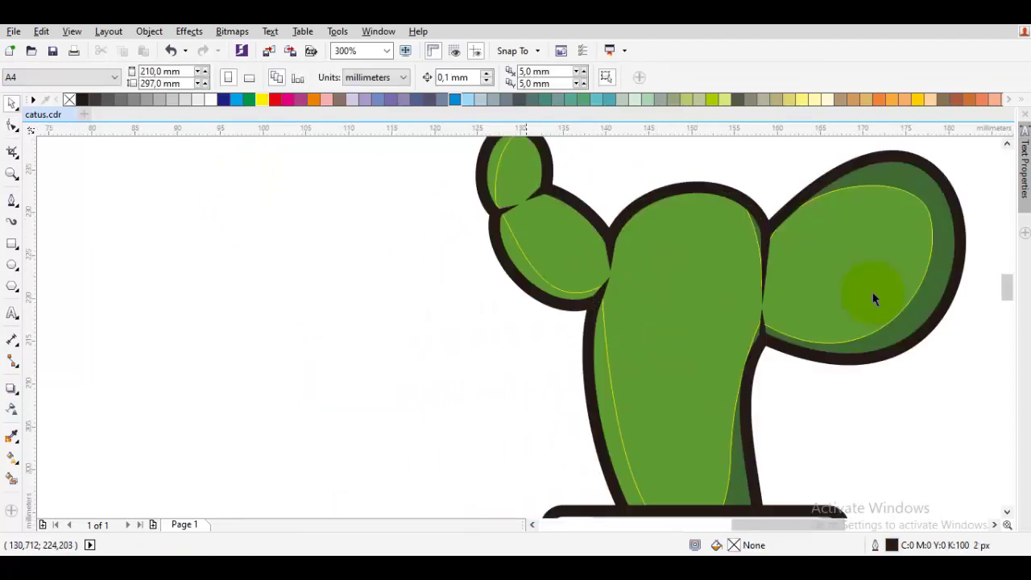
pyautogui.click(522, 257)
pyautogui.press('Tab')
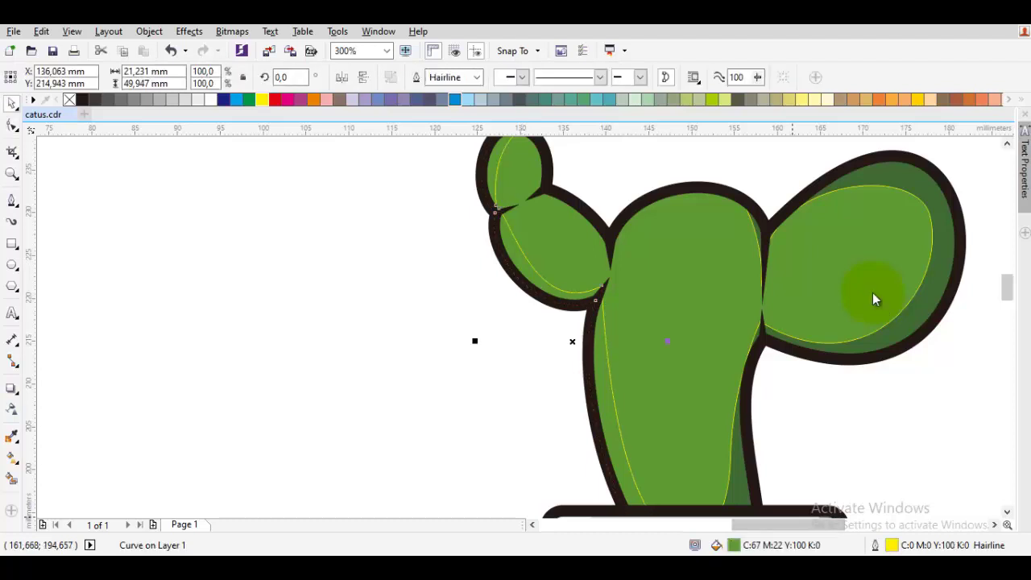
pyautogui.hotkey('shift', 'F11')
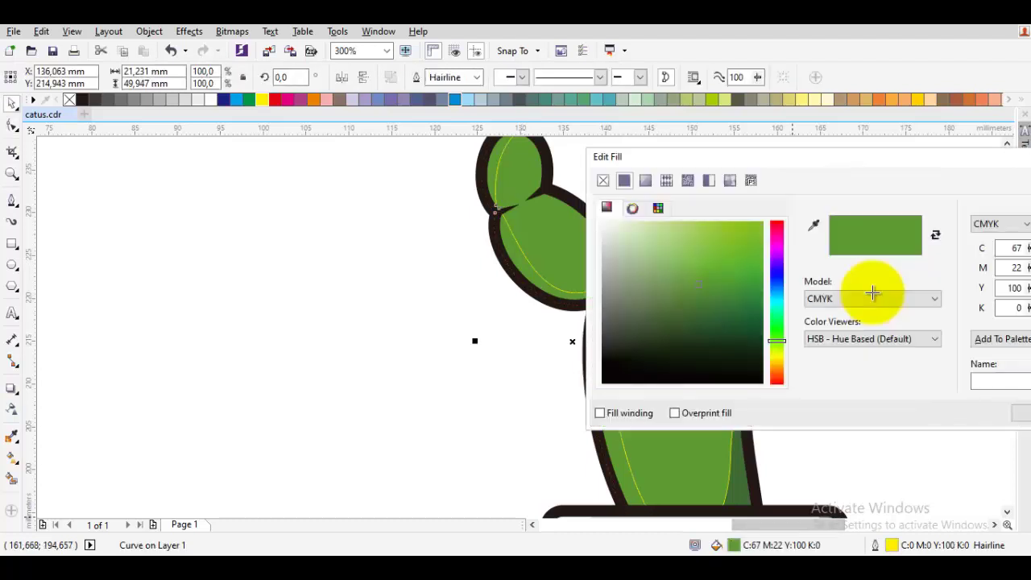
pyautogui.click(684, 263)
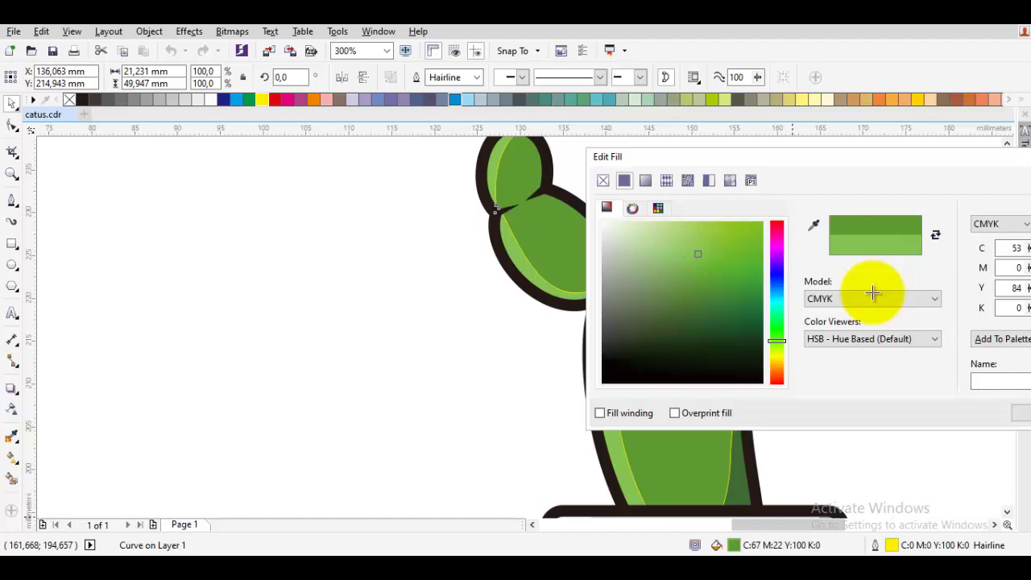
pyautogui.press('Return')
pyautogui.scroll(-1, 872, 292)
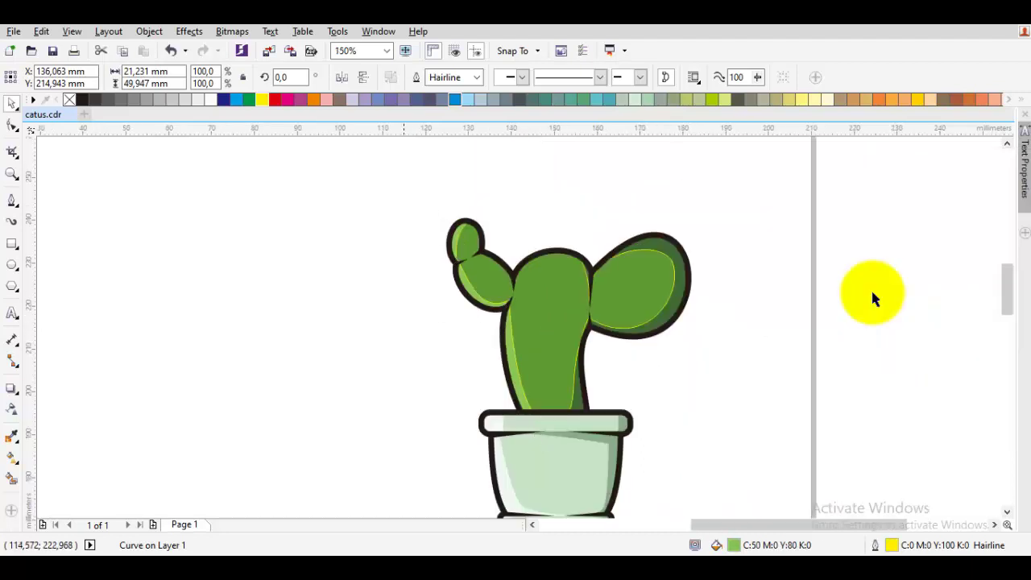
# Remove the yellow hairline outlines from the cactus's shadow and highlight shapes
pyautogui.click(872, 292)
pyautogui.scroll(-1, 872, 292)
pyautogui.hotkey('ctrl', 'a')
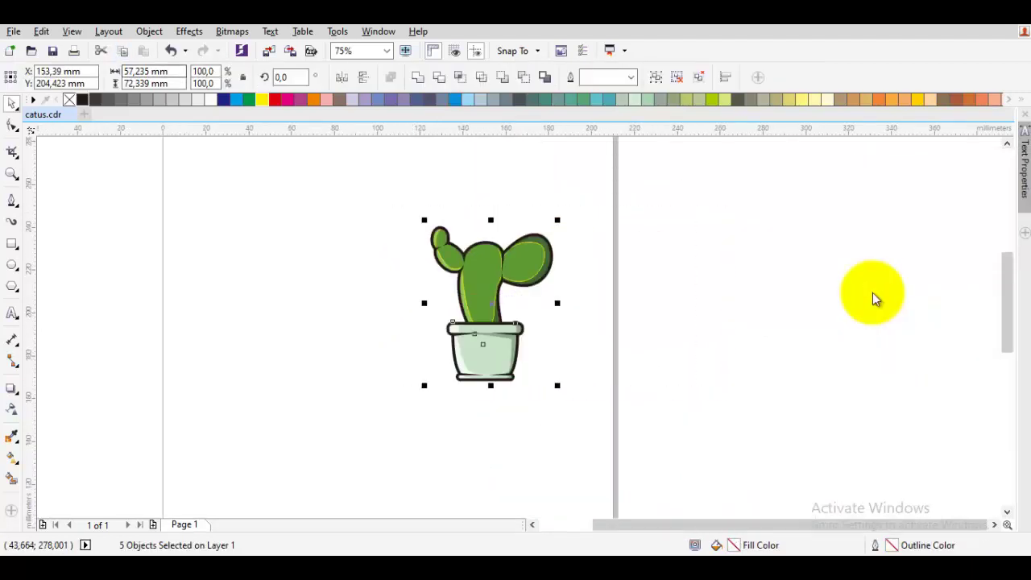
pyautogui.press('Escape')
pyautogui.scroll(2, 874, 298)
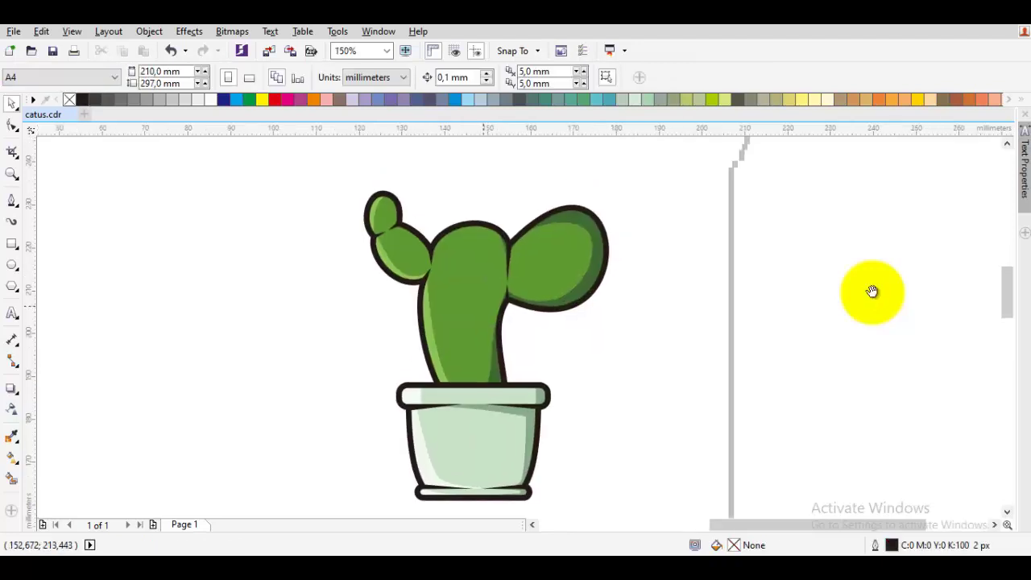
# Darken the fill of the shadow shape on the right arm and trunk to a deeper green
pyautogui.press('Tab')
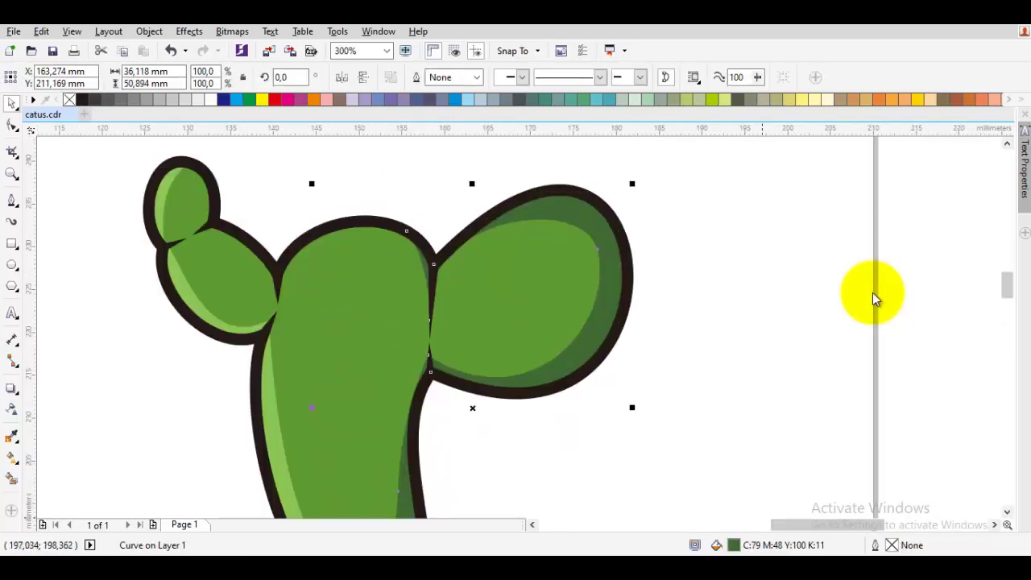
pyautogui.hotkey('shift', 'F11')
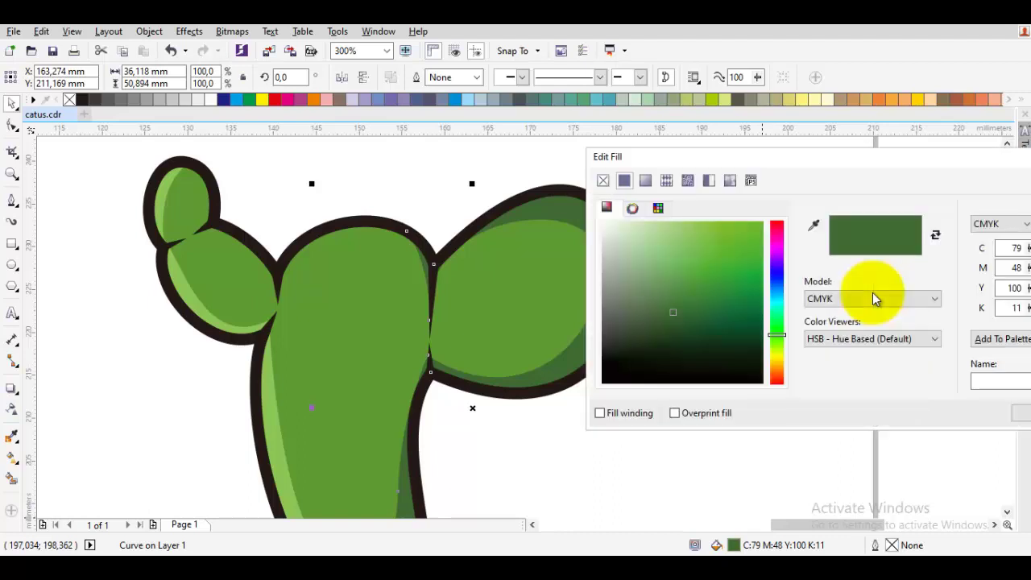
pyautogui.moveTo(673, 311); pyautogui.dragTo(660, 319)
pyautogui.press('Return')
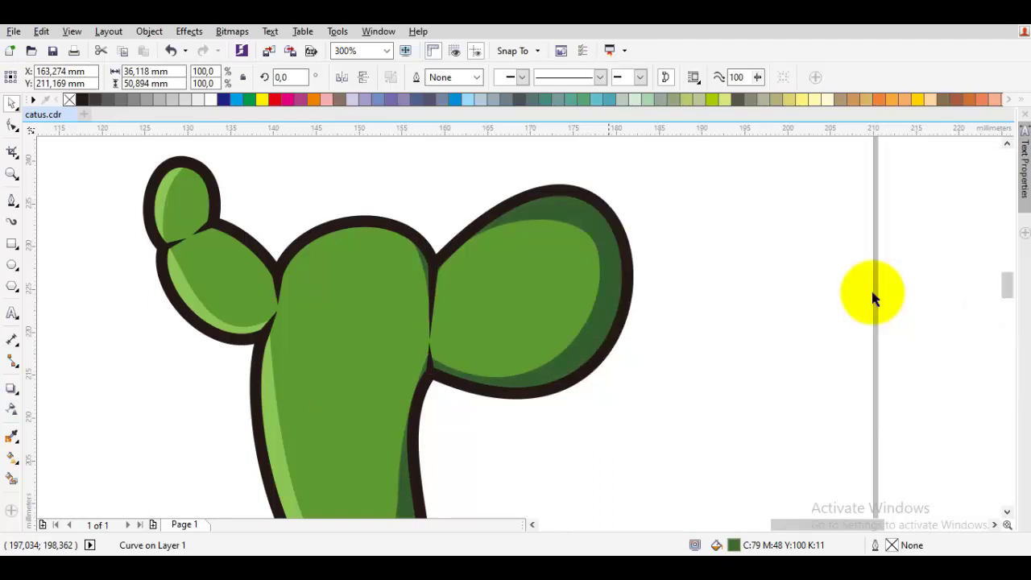
pyautogui.press('Escape')
# Lighten the fill of the highlight shape on the left arm and trunk to a paler yellow-green
pyautogui.press('Tab')
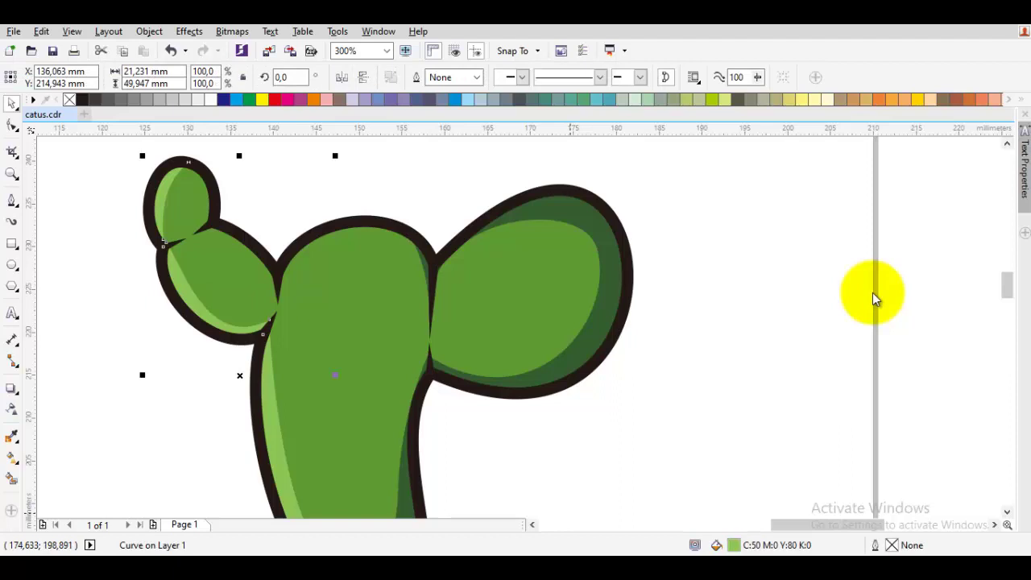
pyautogui.hotkey('shift', 'F11')
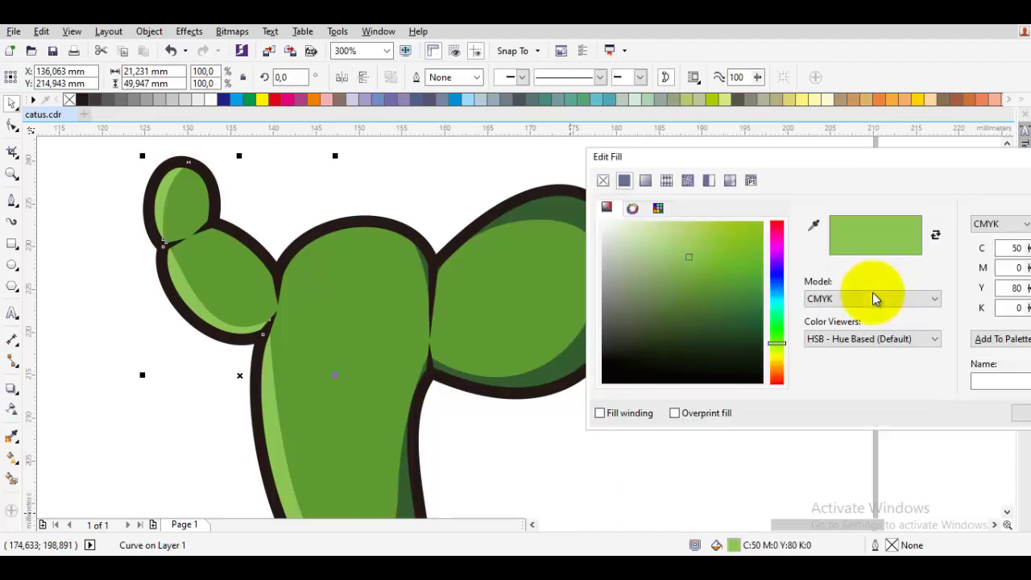
pyautogui.click(872, 293)
pyautogui.press('Escape')
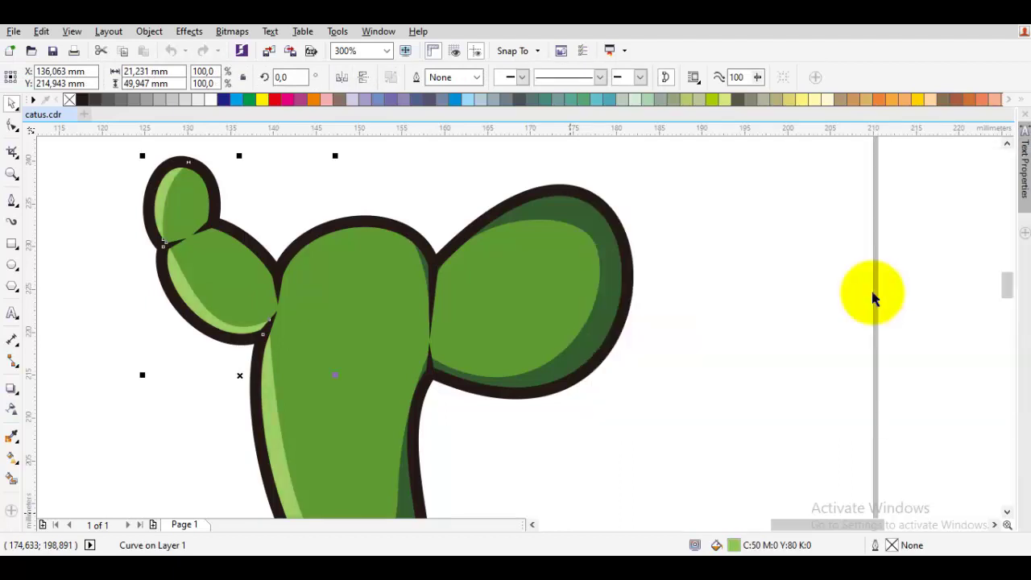
pyautogui.click(872, 293)
# Draw a pointed spine about 2.6 by 3.9 mm across the right arm's upper outline with the Pen tool
pyautogui.scroll(-1, 872, 293)
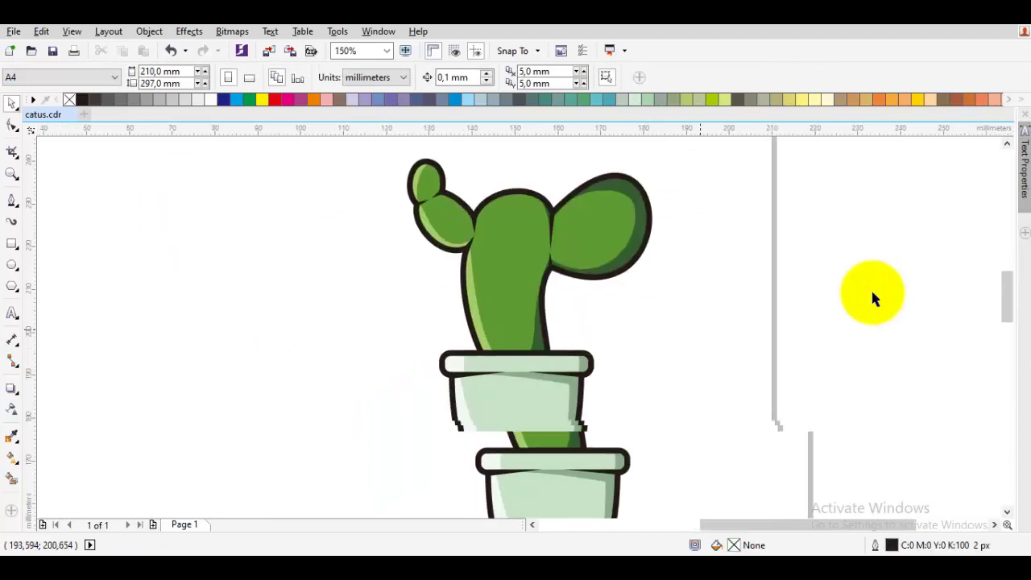
pyautogui.scroll(-1, 872, 293)
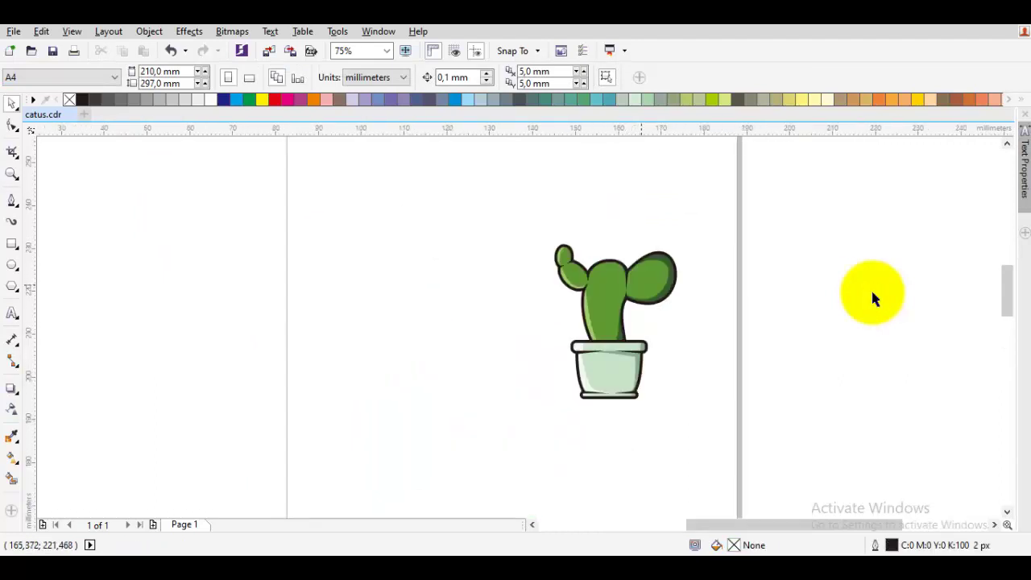
pyautogui.scroll(2, 875, 298)
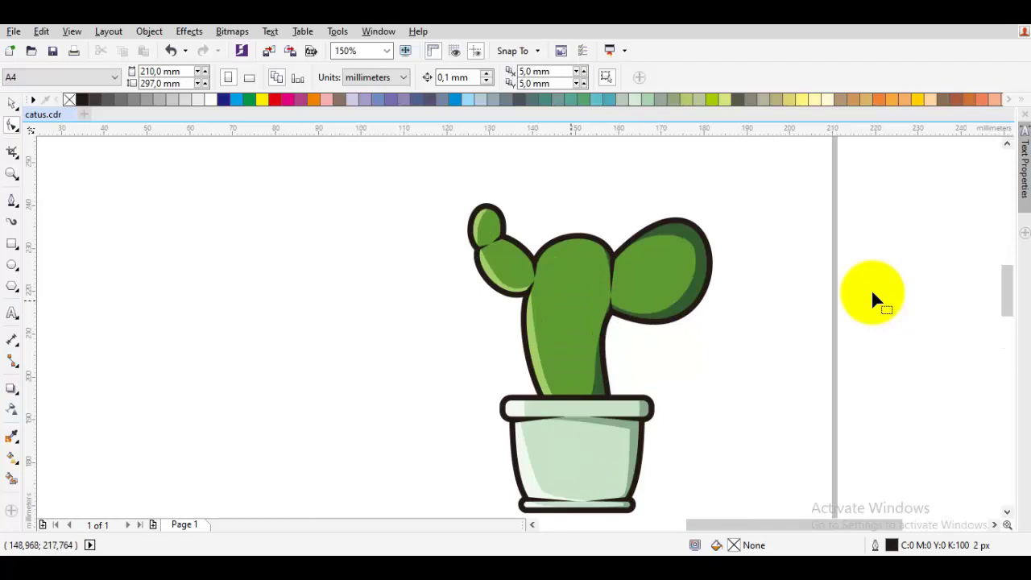
pyautogui.hscroll(2, 872, 298)
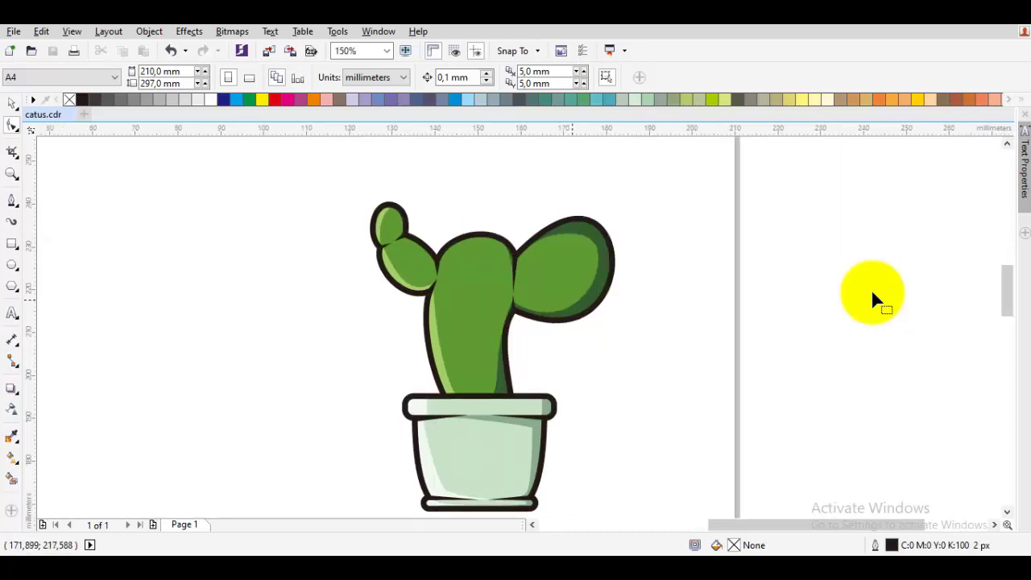
pyautogui.scroll(1, 872, 298)
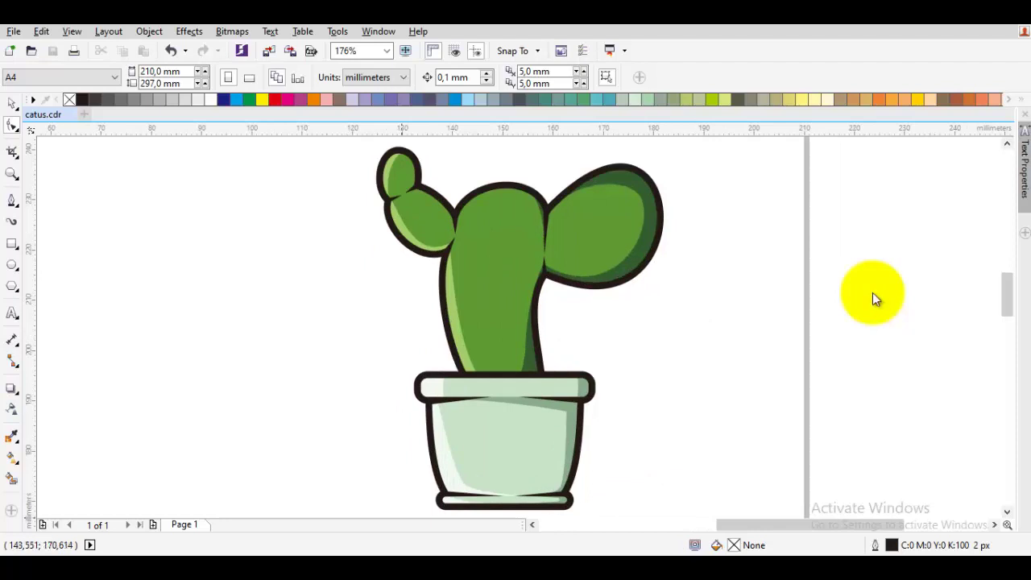
pyautogui.scroll(4, 652, 232)
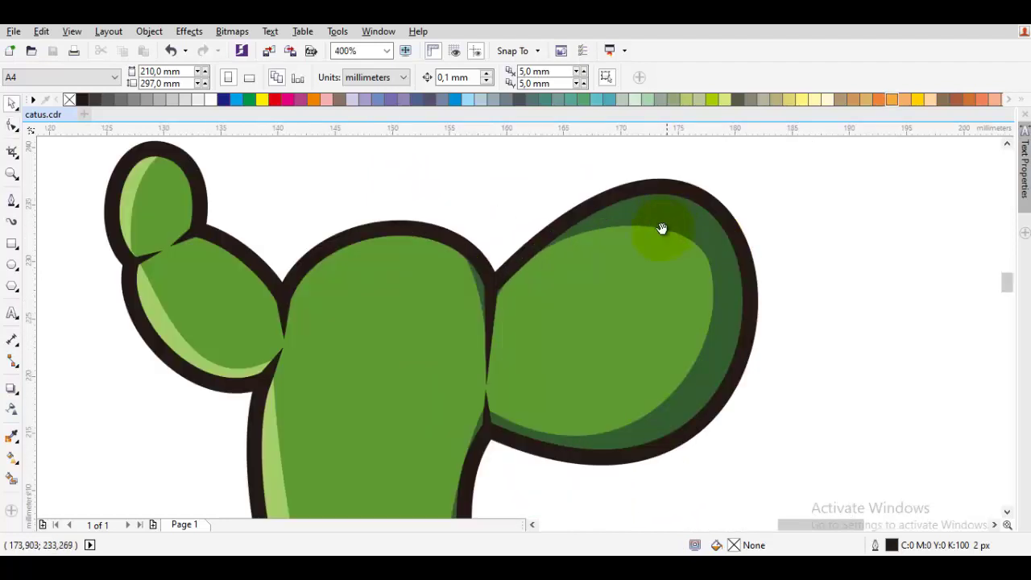
pyautogui.press('F5')
pyautogui.scroll(2, 658, 236)
pyautogui.moveTo(646, 289)
pyautogui.mouseDown()
pyautogui.moveTo(631, 265)
pyautogui.moveTo(666, 290)
pyautogui.mouseUp()
pyautogui.click(703, 203)
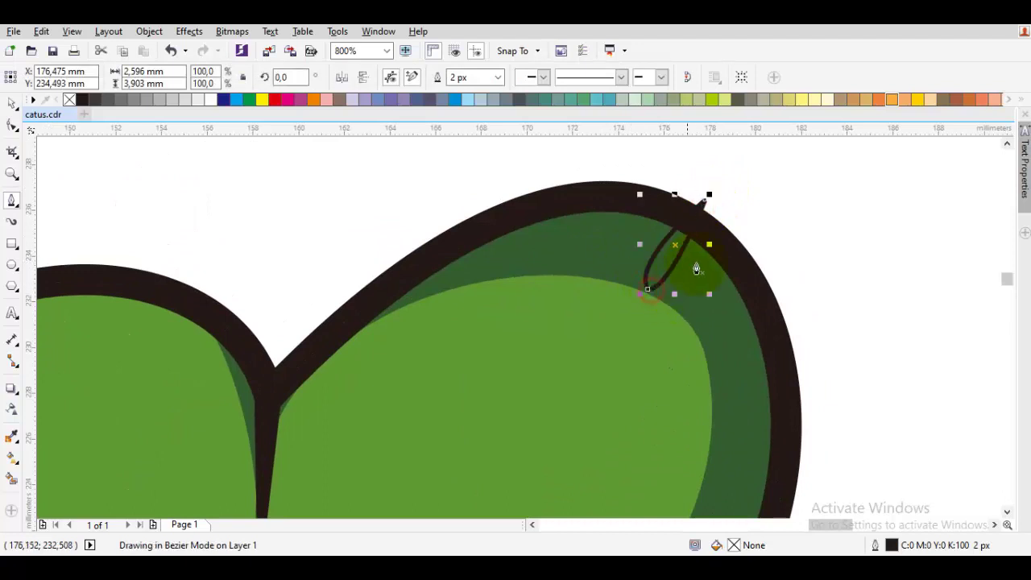
# Fill the spine with the cactus outline's black and remove the spine's own outline
pyautogui.press('i')
pyautogui.click(710, 231)
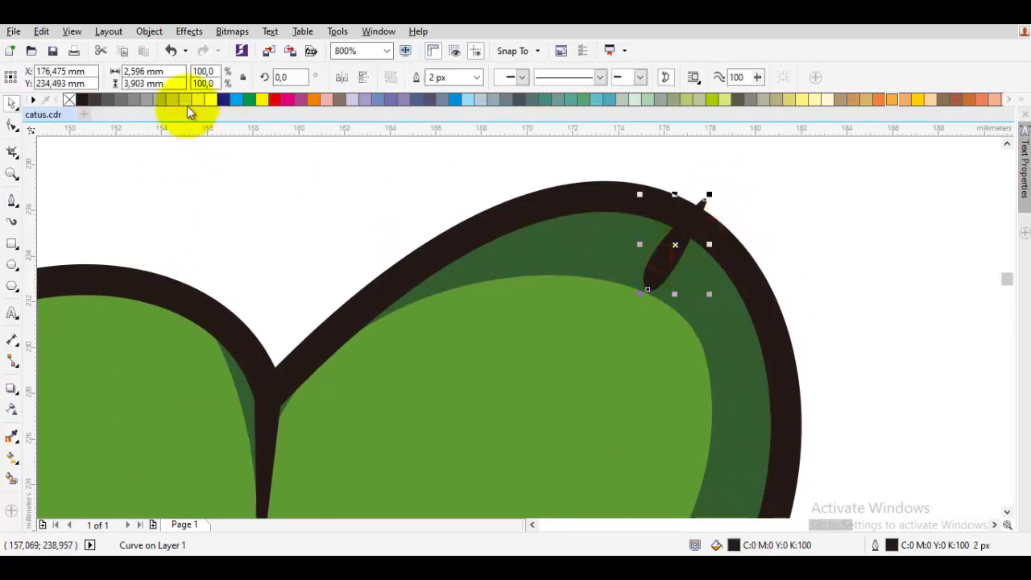
pyautogui.rightClick(70, 99)
pyautogui.scroll(-1, 745, 291)
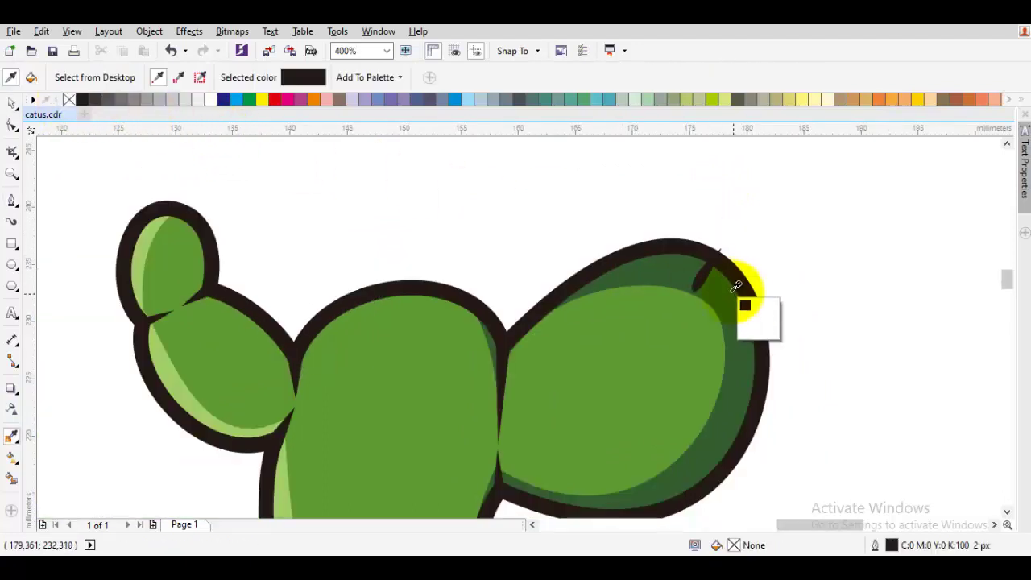
pyautogui.press('space')
# Copy the spine to the right arm's lower edge, rotating and scaling it so it points outward
pyautogui.moveTo(706, 279); pyautogui.dragTo(783, 378)
pyautogui.press('Escape')
pyautogui.rightClick(785, 376)
pyautogui.click(785, 375)
pyautogui.moveTo(802, 344); pyautogui.dragTo(822, 382)
pyautogui.moveTo(820, 380); pyautogui.dragTo(721, 313)
pyautogui.click(752, 375)
# Place a spine copy on the right arm's outer edge, rotated to about 312.8° so it points outward
pyautogui.scroll(1, 756, 370)
pyautogui.scroll(-2, 722, 413)
pyautogui.rightClick(774, 316)
pyautogui.scroll(1, 775, 317)
pyautogui.scroll(1, 794, 313)
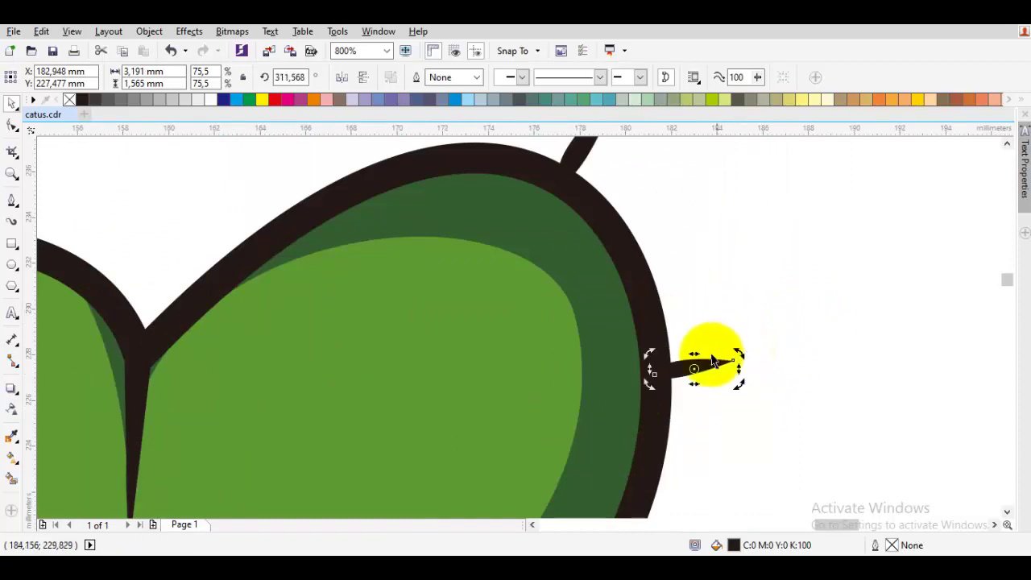
pyautogui.scroll(1, 707, 376)
pyautogui.moveTo(701, 352); pyautogui.dragTo(685, 357)
pyautogui.scroll(-2, 685, 356)
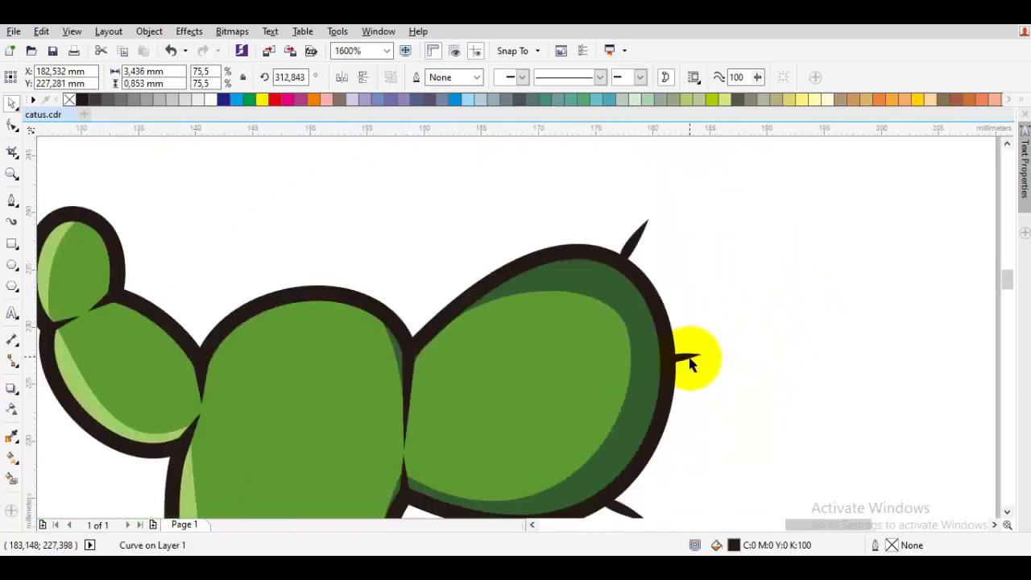
# Copy the outer-edge spine to both sides of the left arm's top segment, mirroring the one on its outer side
pyautogui.click(770, 286)
pyautogui.scroll(-1, 771, 287)
pyautogui.moveTo(761, 286); pyautogui.dragTo(511, 191)
pyautogui.scroll(2, 511, 191)
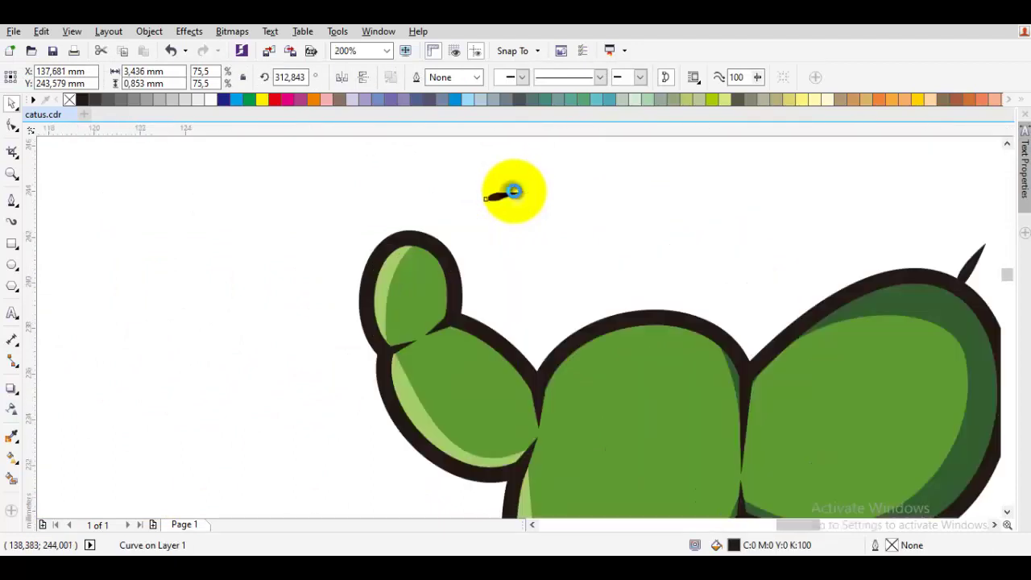
pyautogui.click(513, 192)
pyautogui.click(497, 216)
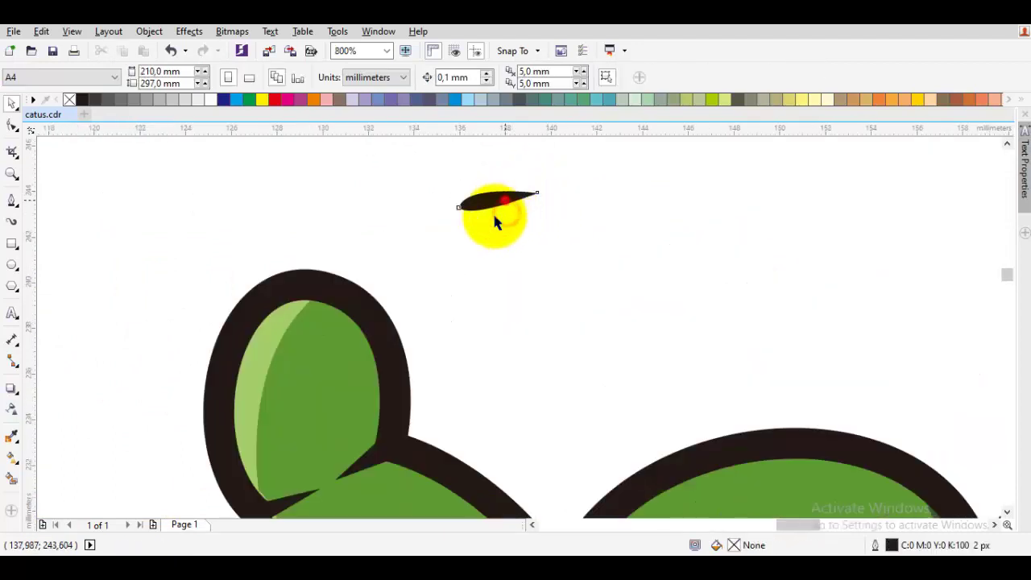
pyautogui.moveTo(523, 198); pyautogui.dragTo(260, 286)
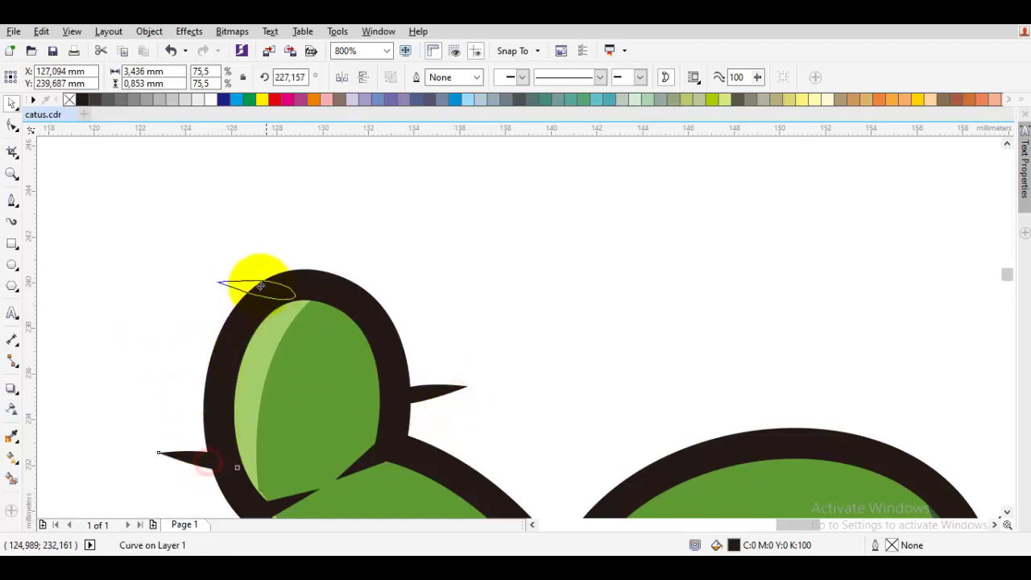
# Place two small rotated spines scaled to 52.1% at the top segment's upper corners, mirroring one from the other
pyautogui.click(257, 287)
pyautogui.moveTo(206, 267); pyautogui.dragTo(379, 300)
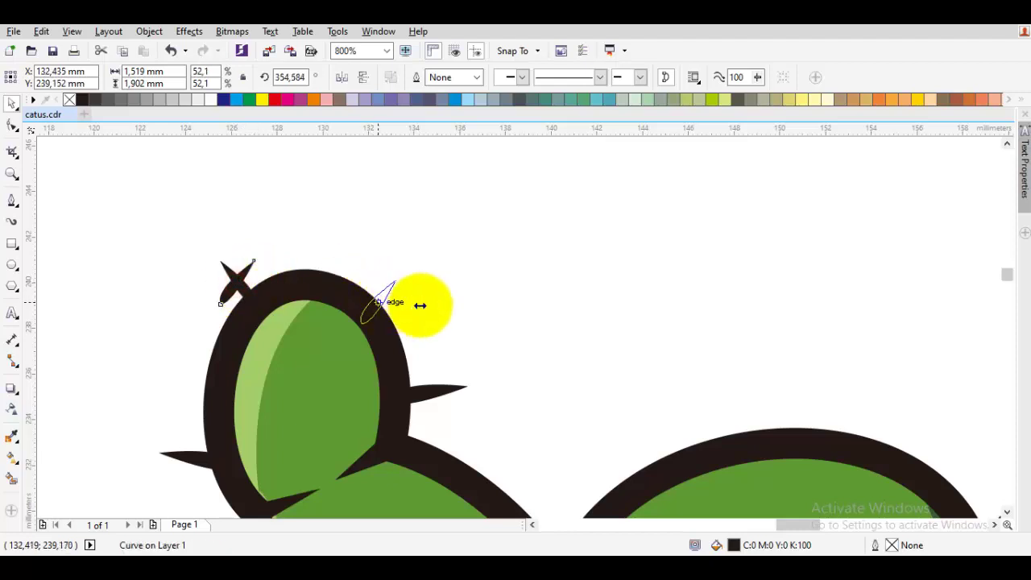
pyautogui.click(469, 314)
pyautogui.scroll(-4, 487, 320)
# Copy a spine onto the trunk's upper edge beside the right arm, tilted slightly outward
pyautogui.scroll(2, 612, 302)
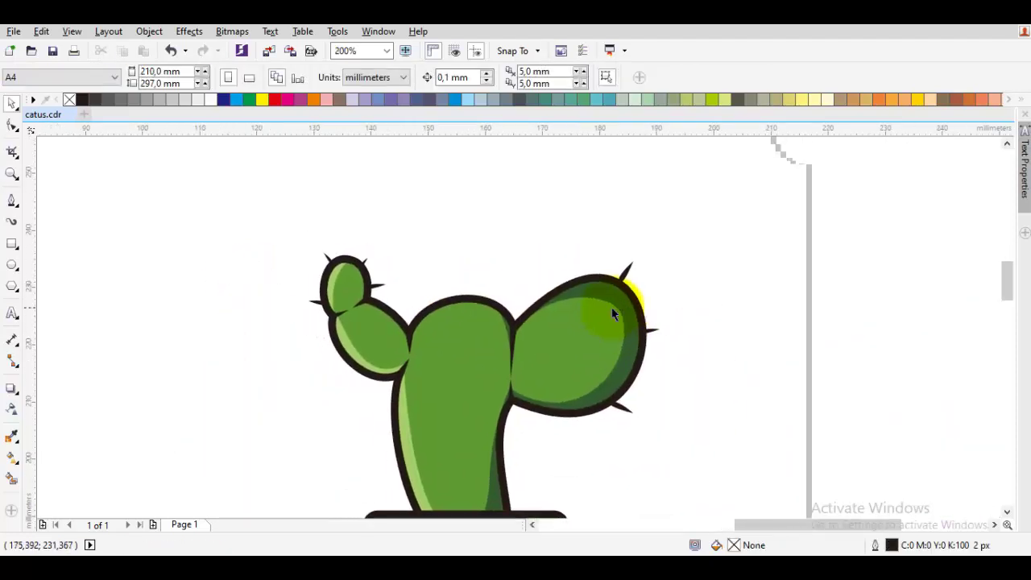
pyautogui.scroll(1, 373, 280)
pyautogui.moveTo(366, 293); pyautogui.dragTo(611, 282)
pyautogui.scroll(1, 625, 315)
pyautogui.click(637, 314)
pyautogui.click(623, 310)
# Copy the trunk spine to the trunk's upper edge beside the left arm, rotated to about 93° so it points outward
pyautogui.moveTo(599, 327); pyautogui.dragTo(278, 291)
pyautogui.rightClick(278, 292)
pyautogui.click(279, 292)
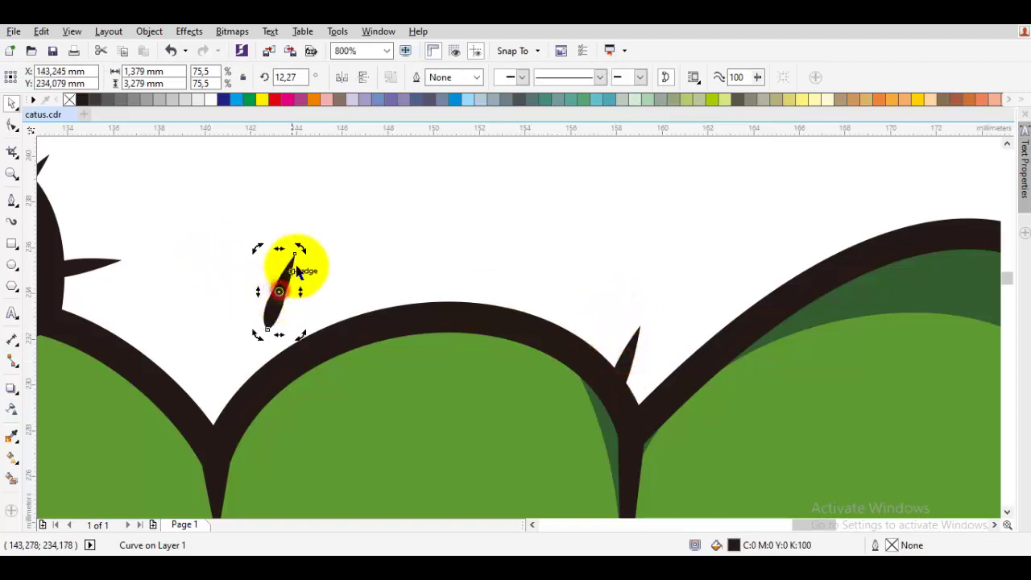
pyautogui.moveTo(301, 242); pyautogui.dragTo(240, 262)
pyautogui.click(339, 260)
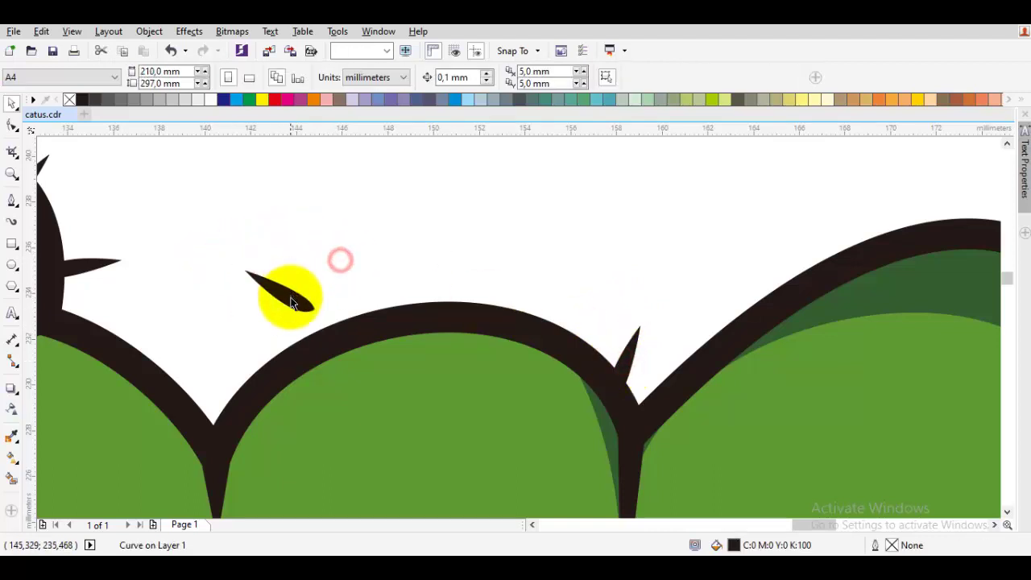
pyautogui.moveTo(291, 303); pyautogui.dragTo(248, 382)
# Copy that spine to the middle of the trunk's top edge, turn it more upright and reduce its size
pyautogui.moveTo(248, 381); pyautogui.dragTo(444, 310)
pyautogui.rightClick(444, 310)
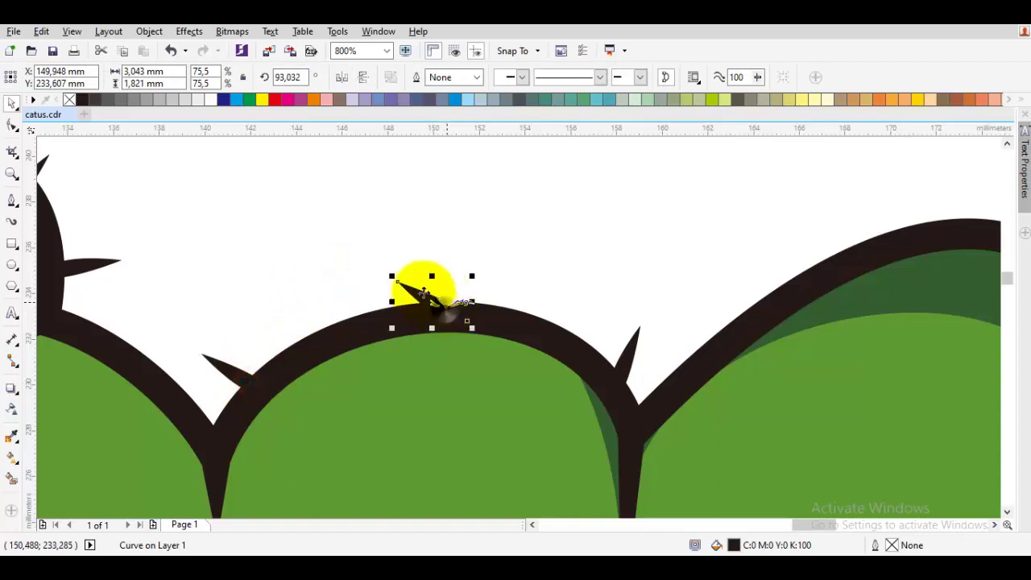
pyautogui.moveTo(393, 278); pyautogui.dragTo(477, 298)
pyautogui.click(509, 288)
pyautogui.scroll(1, 439, 304)
pyautogui.moveTo(419, 279); pyautogui.dragTo(444, 300)
pyautogui.scroll(-1, 444, 301)
pyautogui.scroll(-1, 491, 300)
pyautogui.click(545, 269)
# Copy a spine to the lower outer edge of the left arm's lower segment, angled outward and scaled by 64.5%
pyautogui.scroll(-1, 545, 278)
pyautogui.scroll(1, 545, 297)
pyautogui.moveTo(589, 414); pyautogui.dragTo(696, 319)
pyautogui.scroll(-1, 707, 365)
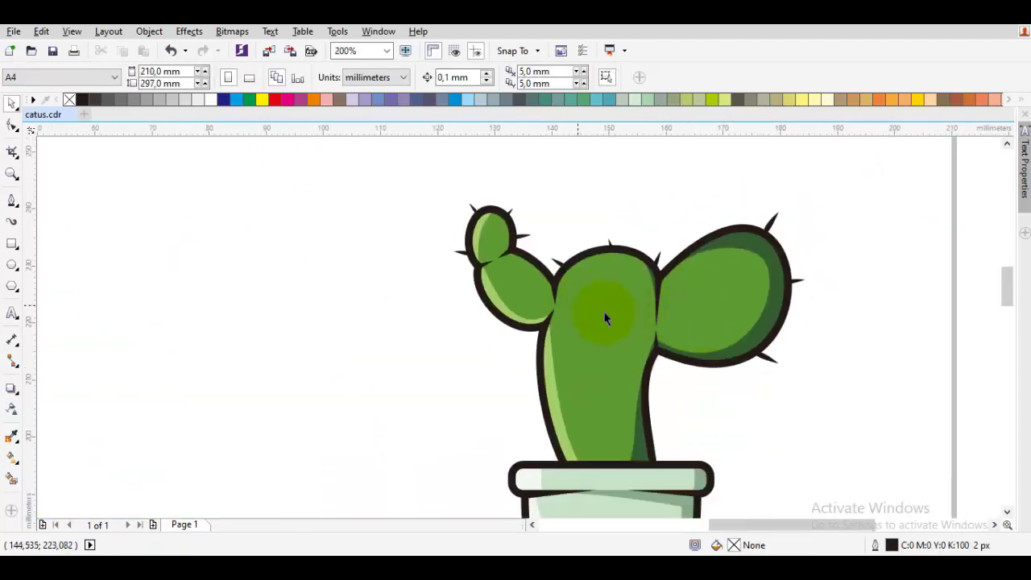
pyautogui.click(456, 256)
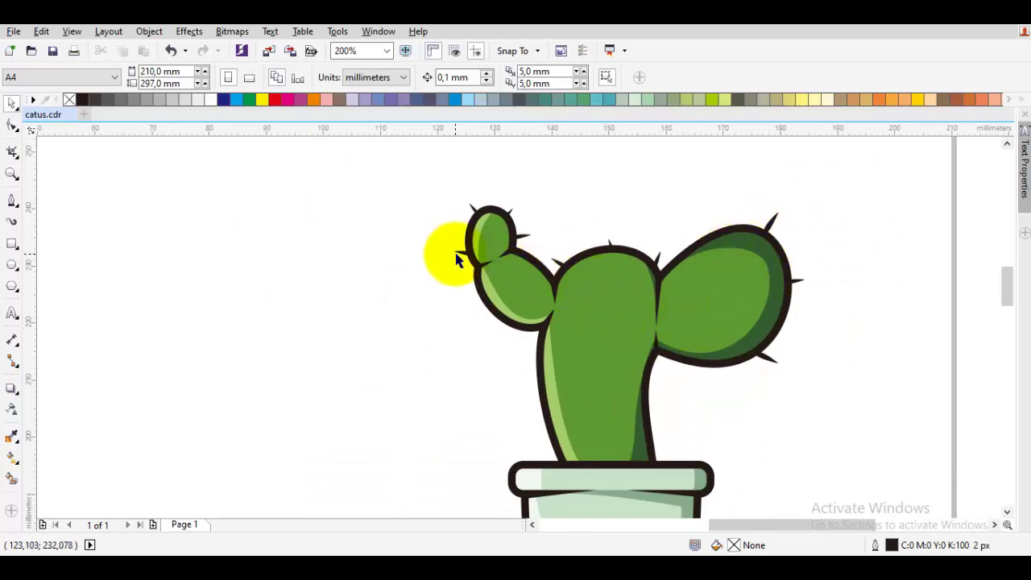
pyautogui.moveTo(457, 253); pyautogui.dragTo(489, 285)
pyautogui.rightClick(494, 329)
pyautogui.scroll(1, 494, 329)
pyautogui.click(493, 329)
pyautogui.click(513, 347)
pyautogui.scroll(1, 514, 342)
pyautogui.moveTo(441, 320); pyautogui.dragTo(489, 299)
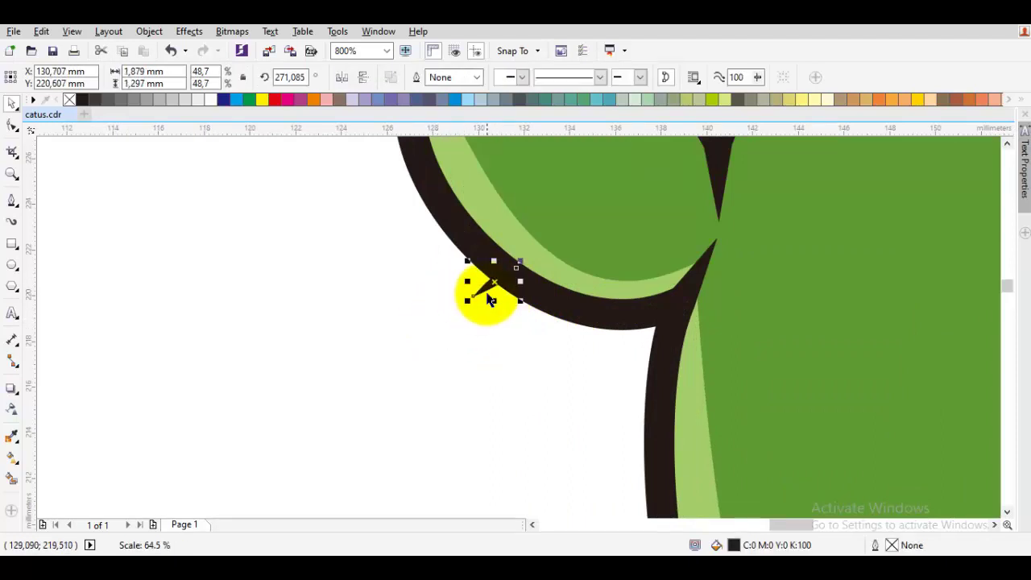
# Copy the small spine from the left arm to the trunk's left edge just above the pot, rotated to about 208.7°
pyautogui.scroll(-1, 487, 288)
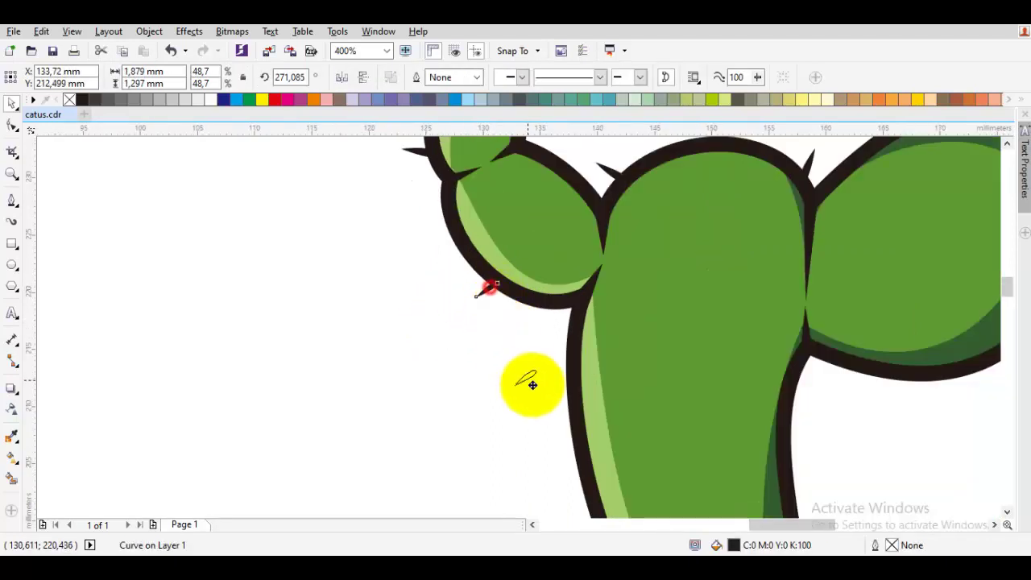
pyautogui.click(542, 398)
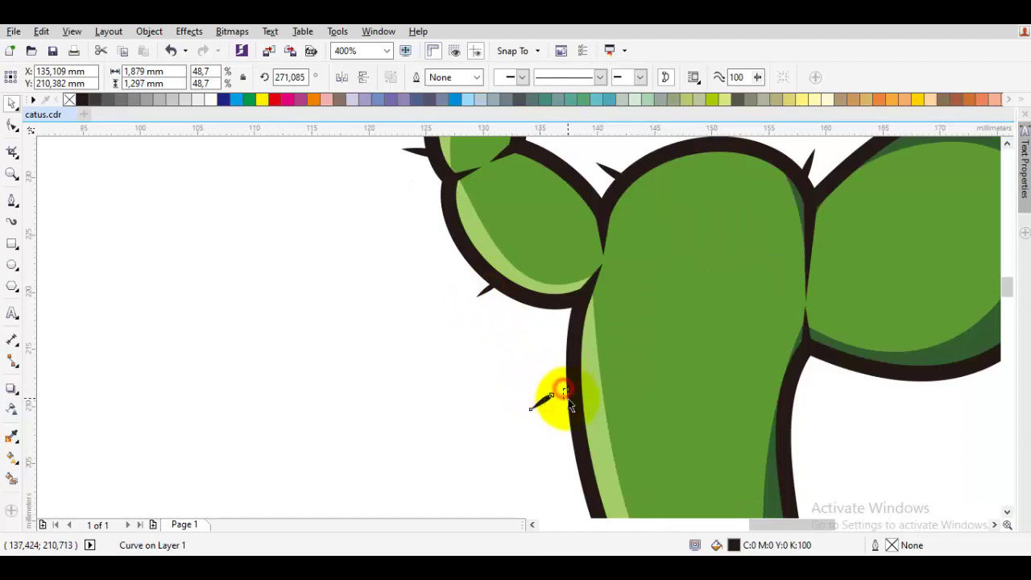
pyautogui.moveTo(563, 388); pyautogui.dragTo(567, 398)
pyautogui.doubleClick(548, 400)
pyautogui.scroll(1, 545, 400)
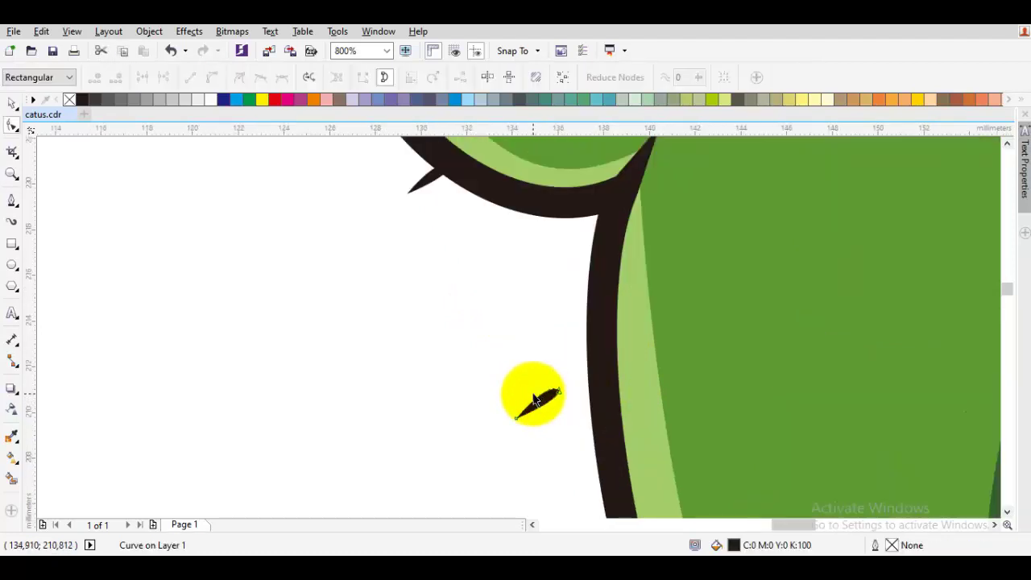
pyautogui.press('space')
pyautogui.moveTo(559, 392); pyautogui.dragTo(591, 430)
pyautogui.moveTo(581, 429); pyautogui.dragTo(566, 478)
pyautogui.scroll(-2, 564, 478)
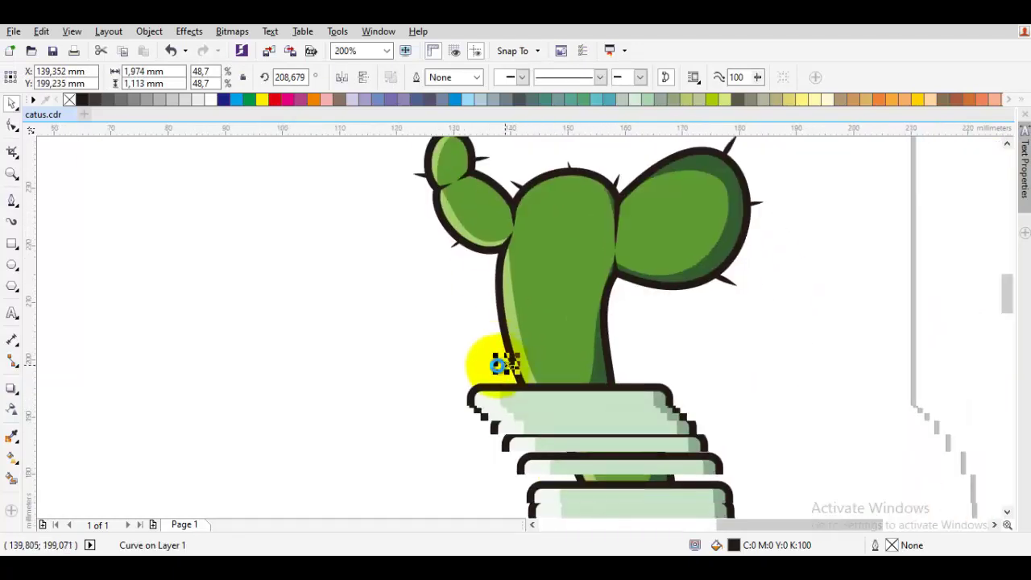
# Copy the trunk's lower-left spine up the left edge to below the left arm and enlarge it to 84.1%
pyautogui.scroll(1, 495, 361)
pyautogui.click(462, 401)
pyautogui.moveTo(484, 397); pyautogui.dragTo(407, 216)
pyautogui.rightClick(462, 255)
pyautogui.scroll(1, 459, 256)
pyautogui.scroll(-2, 406, 227)
# Copy spines onto the trunk's right edge, one just above the pot and one halfway up turned to point outward, at 63.4% scale
pyautogui.moveTo(586, 267); pyautogui.dragTo(561, 361)
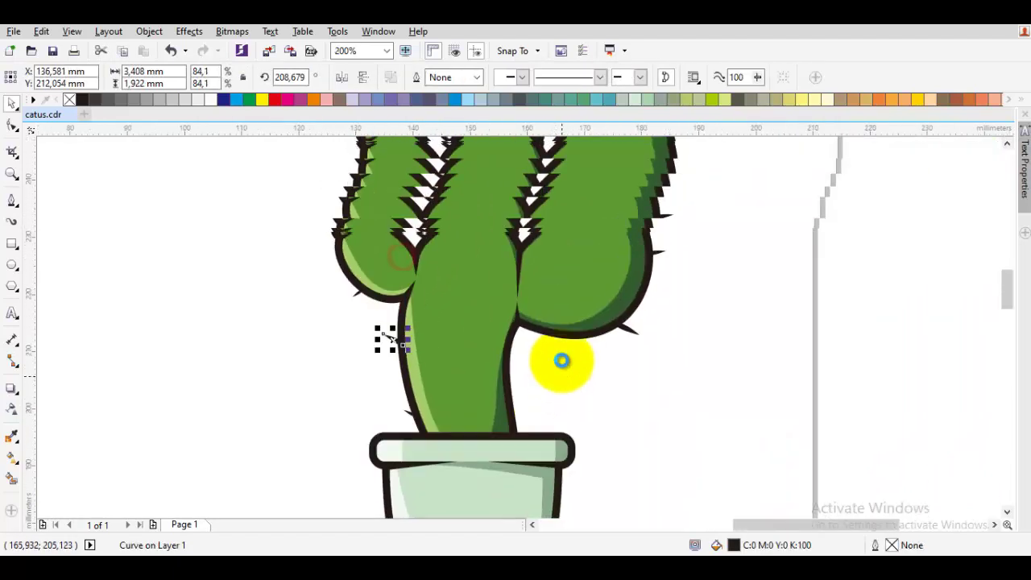
pyautogui.click(685, 239)
pyautogui.moveTo(632, 197); pyautogui.dragTo(550, 330)
pyautogui.scroll(1, 524, 405)
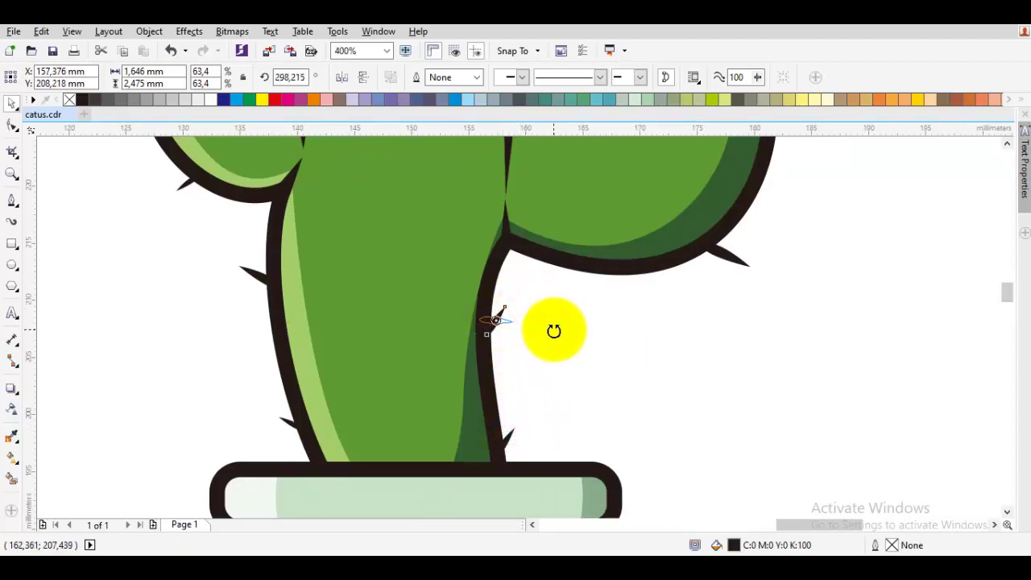
pyautogui.click(588, 332)
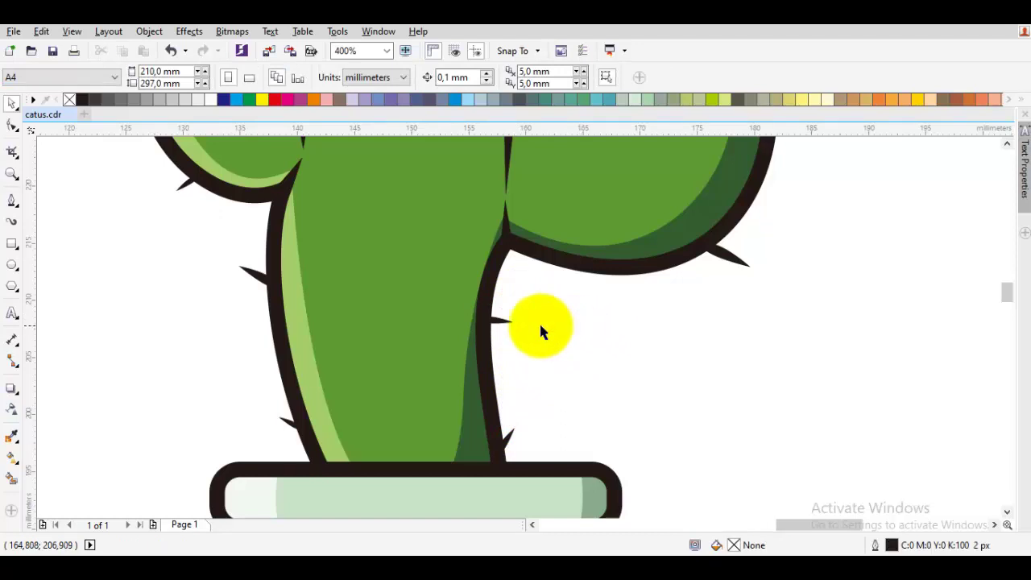
# Move the horizontal spine lower on the trunk's right edge and place a copy below the right arm, scaled to 80.7%
pyautogui.moveTo(505, 324); pyautogui.dragTo(510, 401)
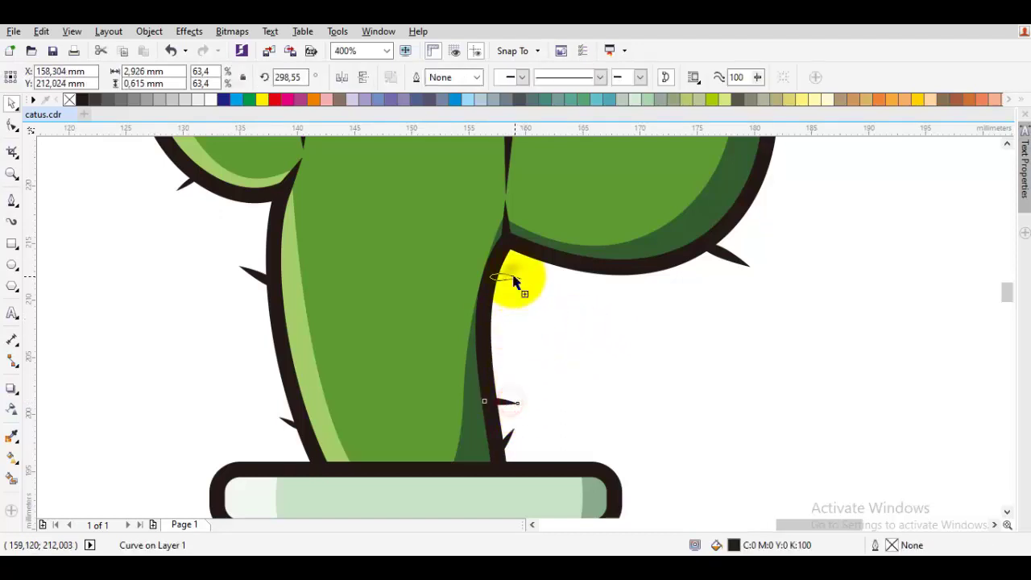
pyautogui.scroll(2, 512, 275)
pyautogui.moveTo(536, 265); pyautogui.dragTo(567, 267)
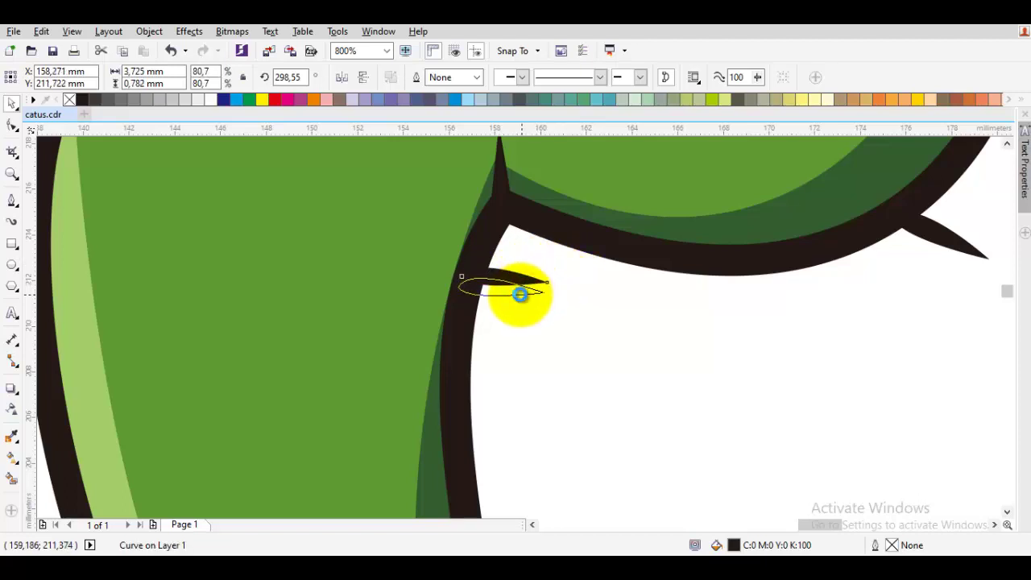
pyautogui.click(580, 335)
pyautogui.scroll(-5, 572, 338)
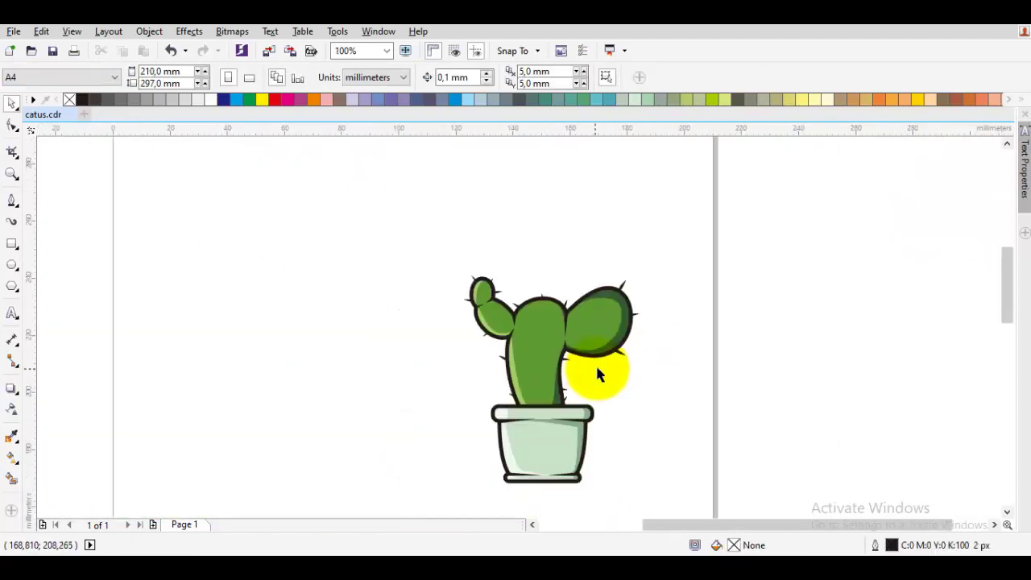
# Draw a closed curved stripe down the trunk's left side, from its top edge to the pot rim, widening towards the pot
pyautogui.scroll(2, 530, 352)
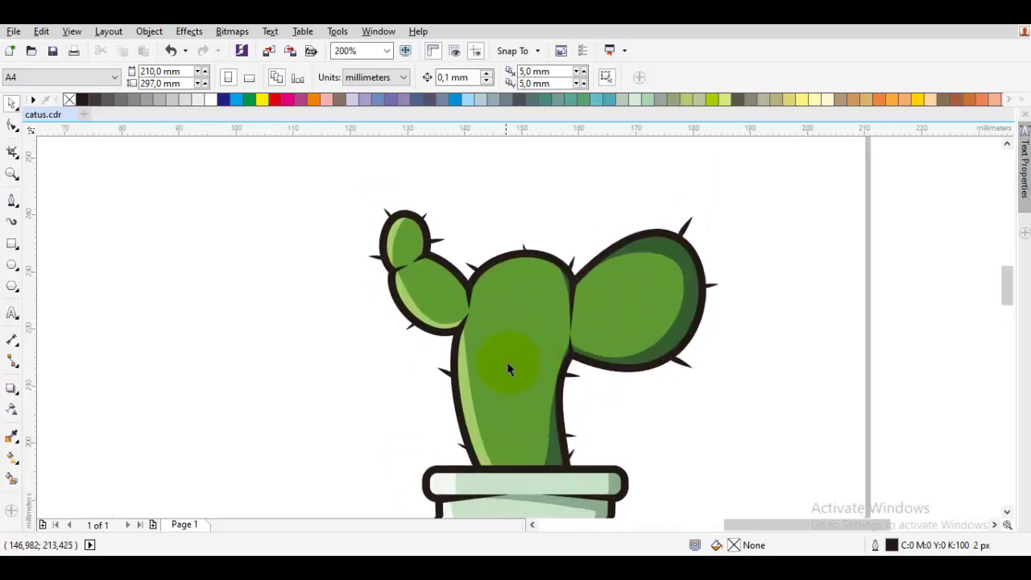
pyautogui.press('i')
pyautogui.press('F10')
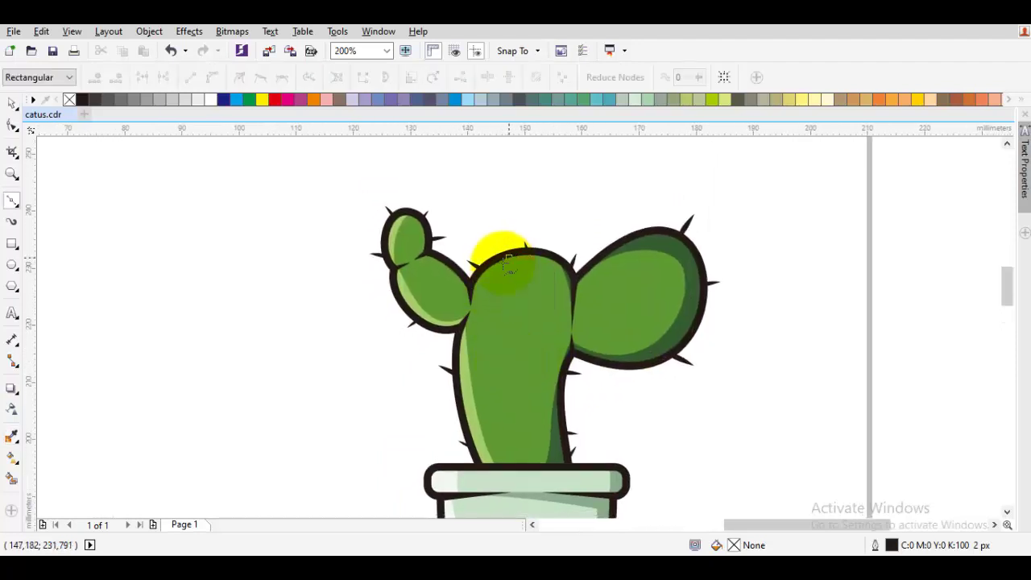
pyautogui.press('F5')
pyautogui.press('F5')
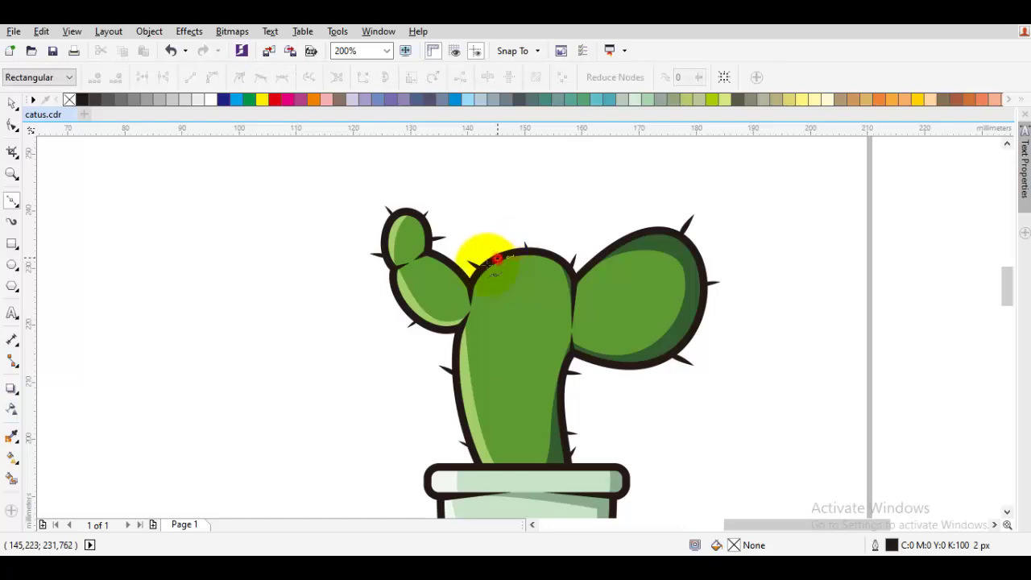
pyautogui.moveTo(496, 259); pyautogui.dragTo(451, 326)
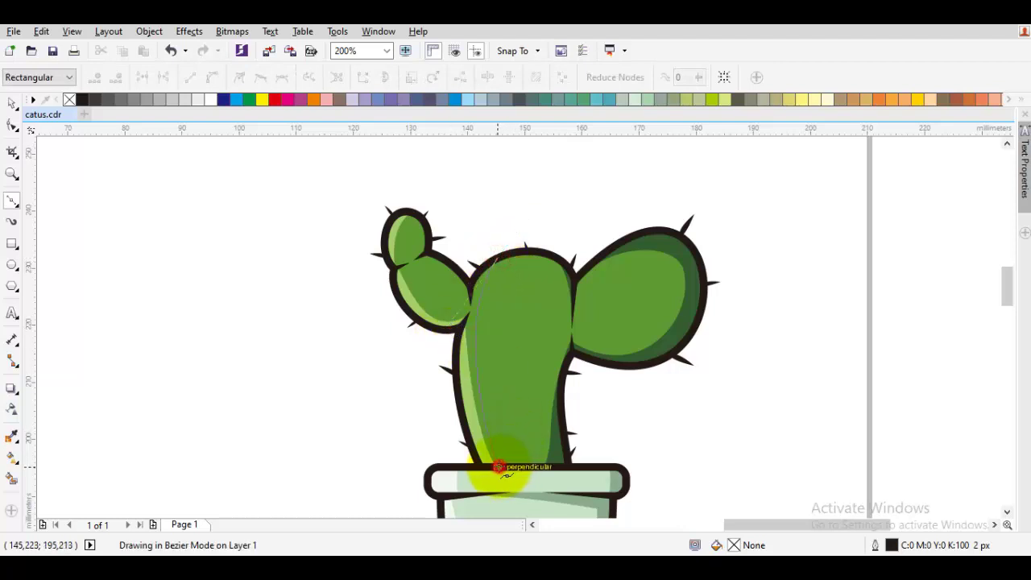
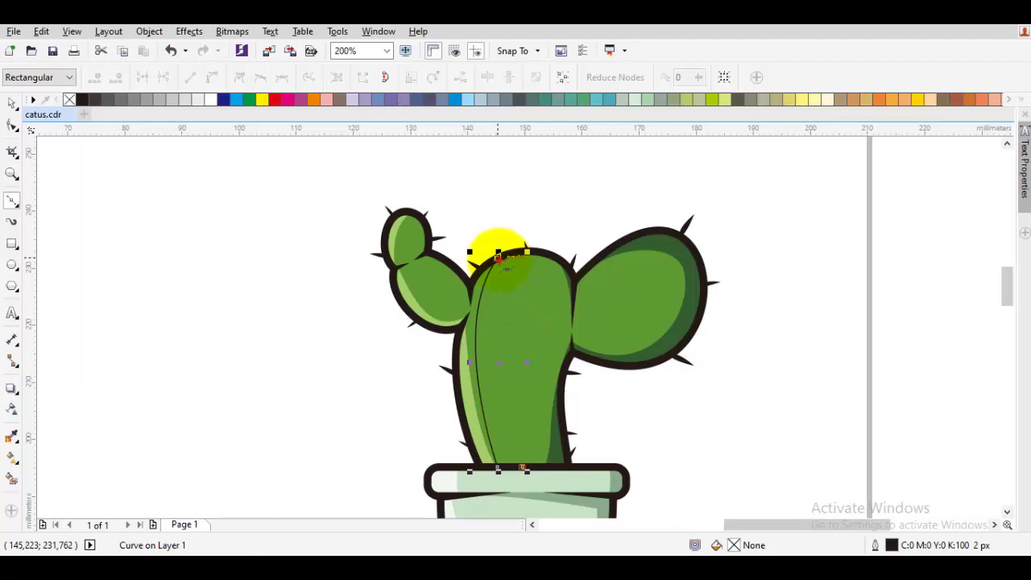
pyautogui.moveTo(498, 258); pyautogui.dragTo(458, 368)
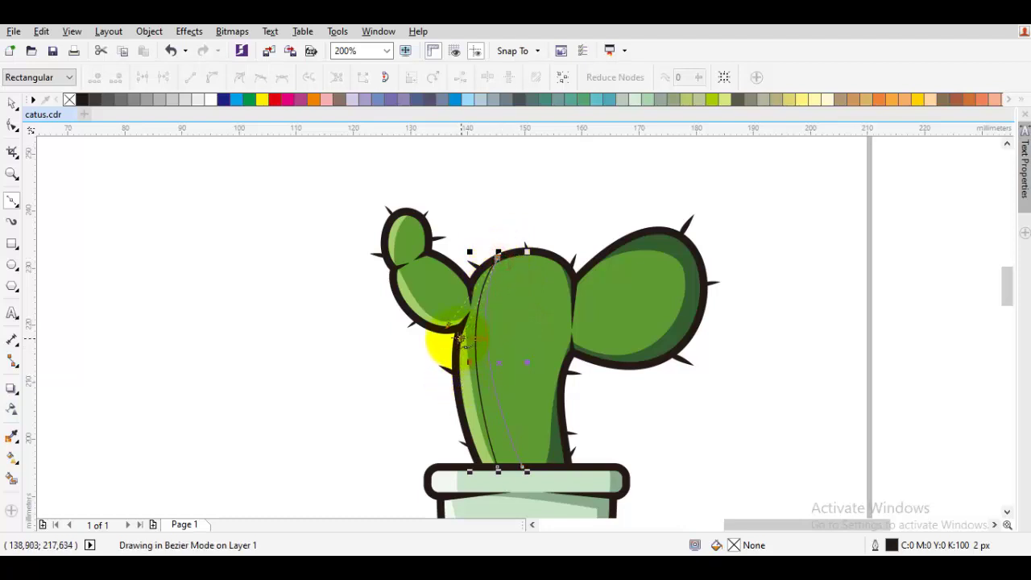
# Weld the trunk stripe to the light green highlight shape so it takes the highlight colour
pyautogui.press('space')
pyautogui.keyDown('shift'); pyautogui.click(465, 368); pyautogui.keyUp('shift')
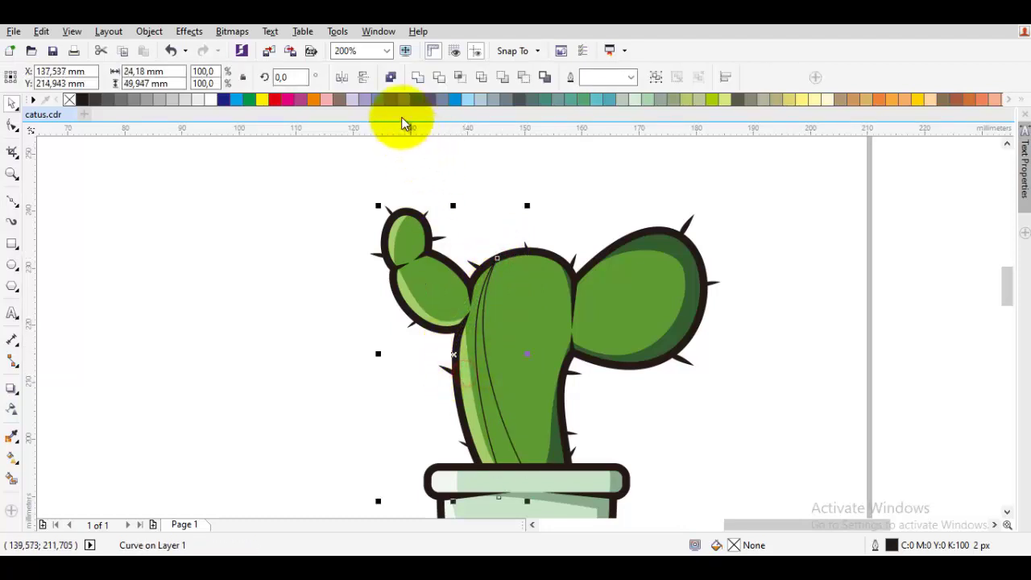
pyautogui.click(419, 79)
pyautogui.click(718, 275)
# Draw a closed tapered crease about 21 mm long across the right arm, from near the trunk to its outer edge
pyautogui.moveTo(549, 365); pyautogui.dragTo(594, 348)
pyautogui.press('space')
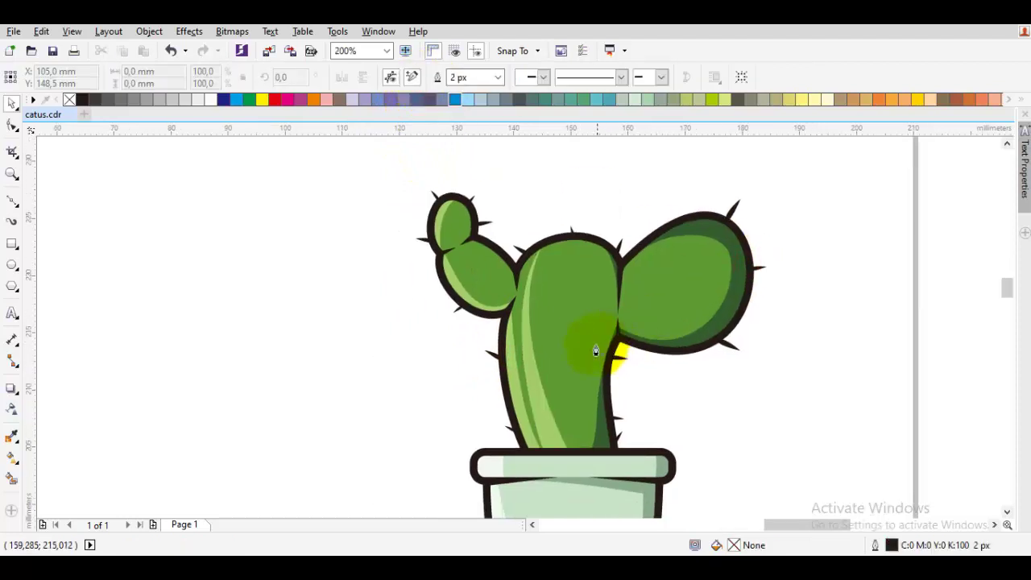
pyautogui.scroll(1, 594, 347)
pyautogui.scroll(-3, 587, 237)
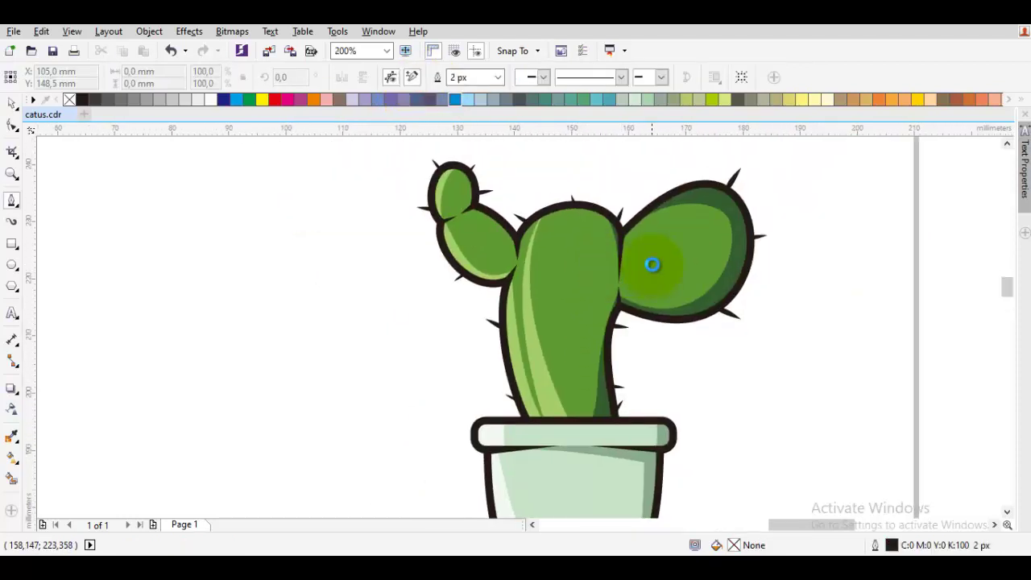
pyautogui.scroll(3, 615, 298)
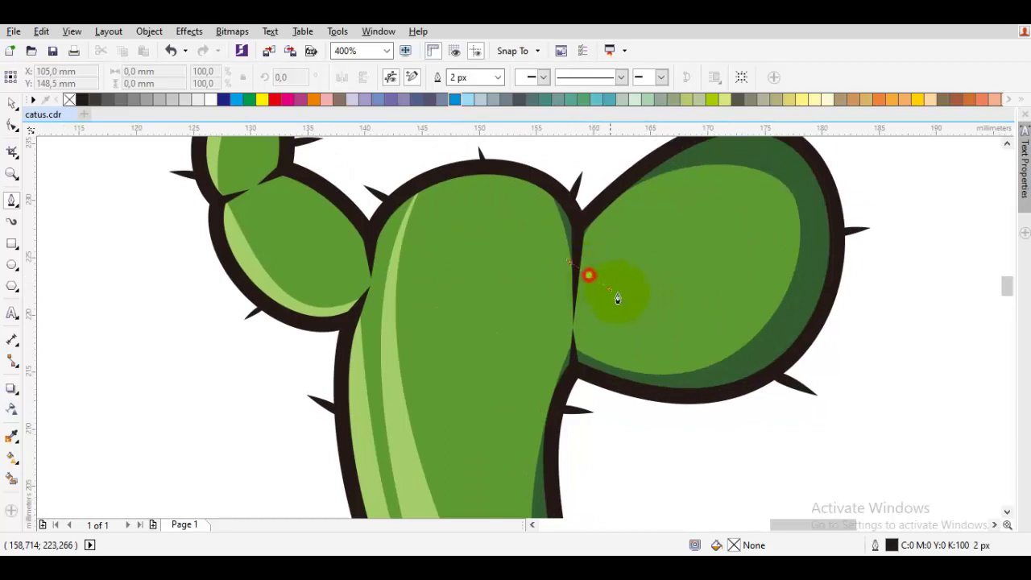
pyautogui.click(822, 229)
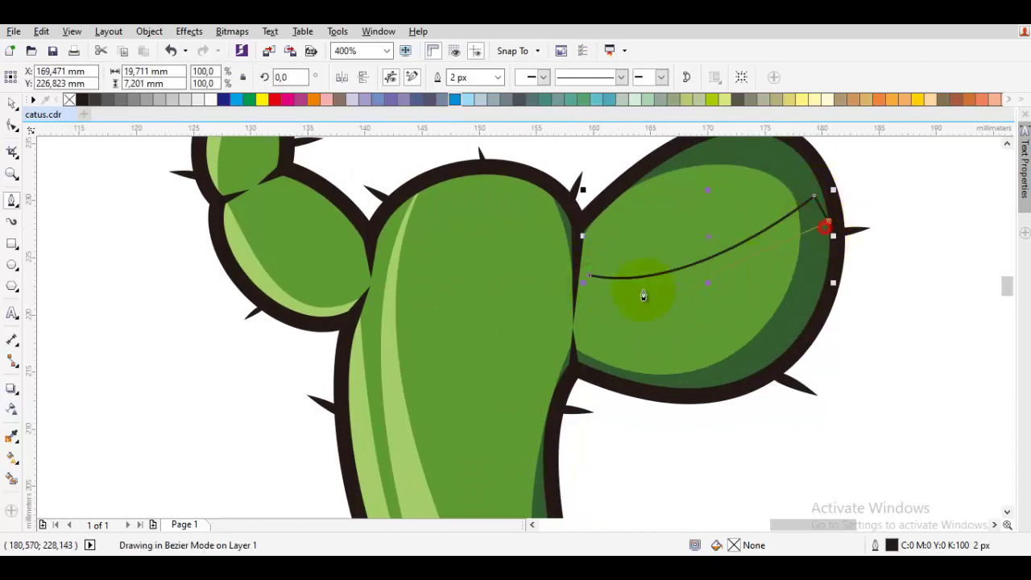
pyautogui.click(797, 344)
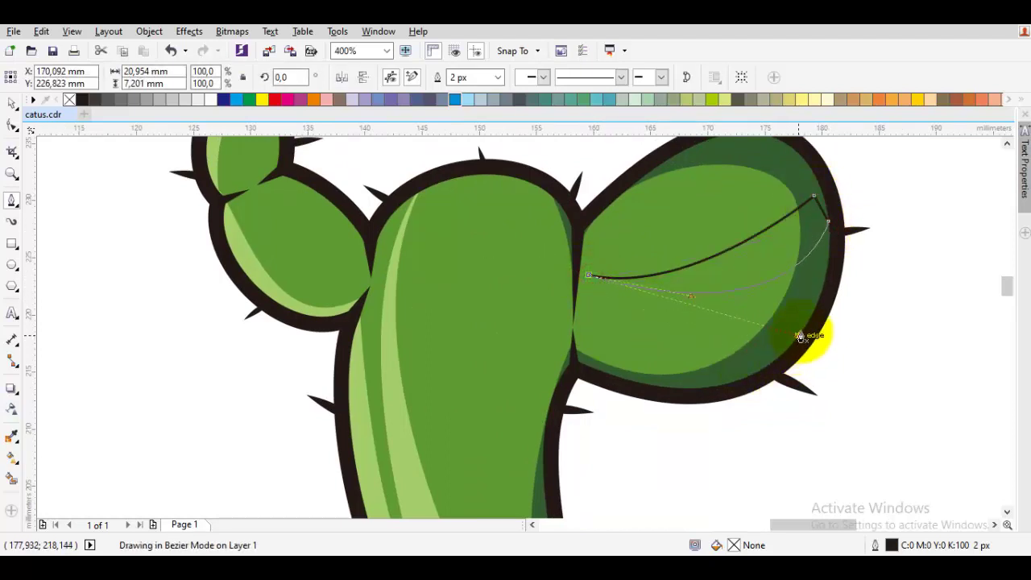
pyautogui.moveTo(801, 335); pyautogui.dragTo(800, 332)
# Weld the right arm's crease to the dark green shadow shape
pyautogui.press('space')
pyautogui.keyDown('shift'); pyautogui.click(796, 316); pyautogui.keyUp('shift')
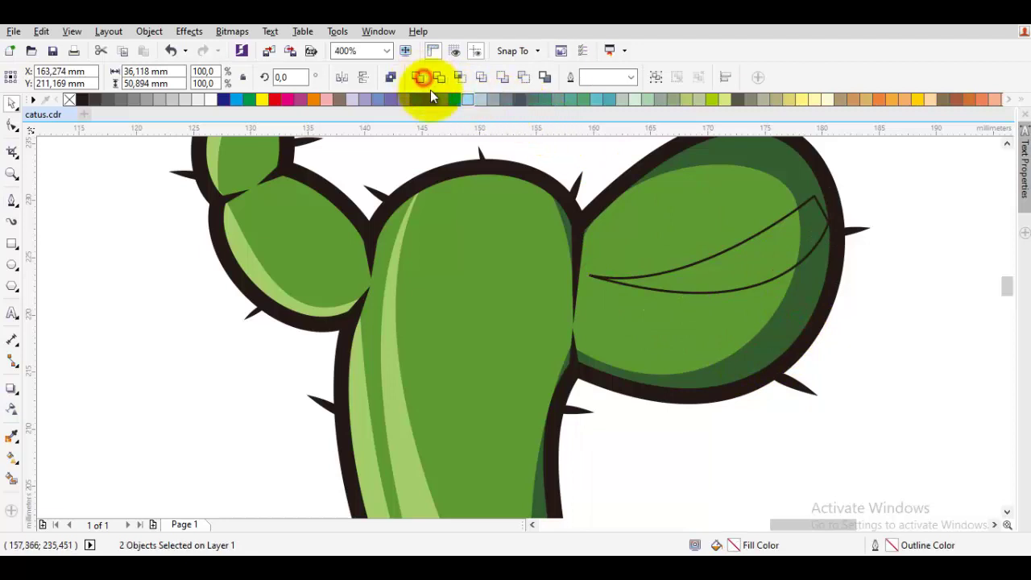
pyautogui.click(422, 78)
pyautogui.scroll(-2, 623, 239)
pyautogui.click(740, 271)
# Draw a closed tapered streak about 10 by 9 mm along the left arm's lower segment, widening towards the trunk
pyautogui.scroll(2, 513, 220)
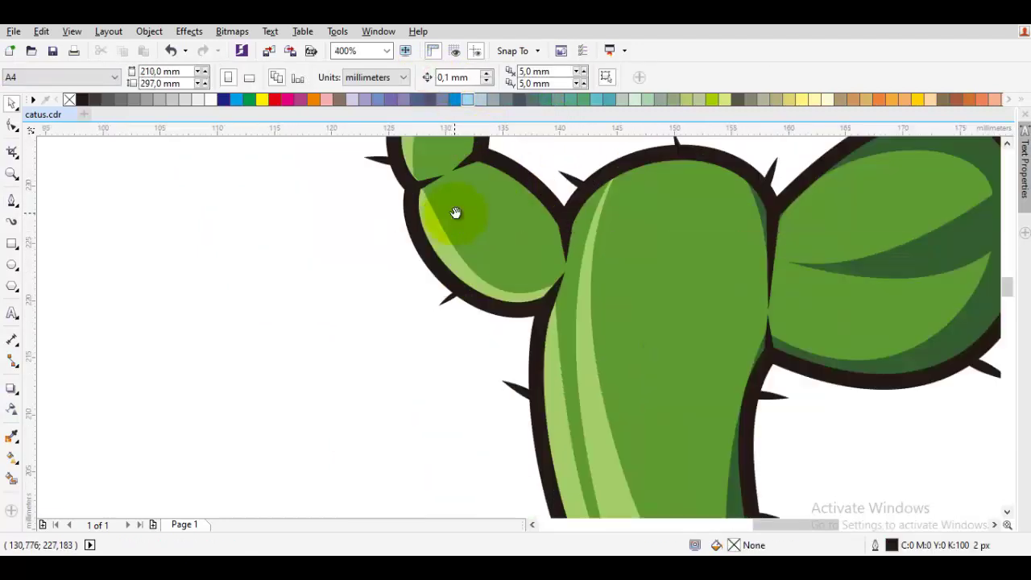
pyautogui.moveTo(456, 212); pyautogui.dragTo(485, 332)
pyautogui.press('space')
pyautogui.scroll(1, 464, 225)
pyautogui.moveTo(463, 235); pyautogui.dragTo(442, 166)
pyautogui.moveTo(490, 303); pyautogui.dragTo(464, 247)
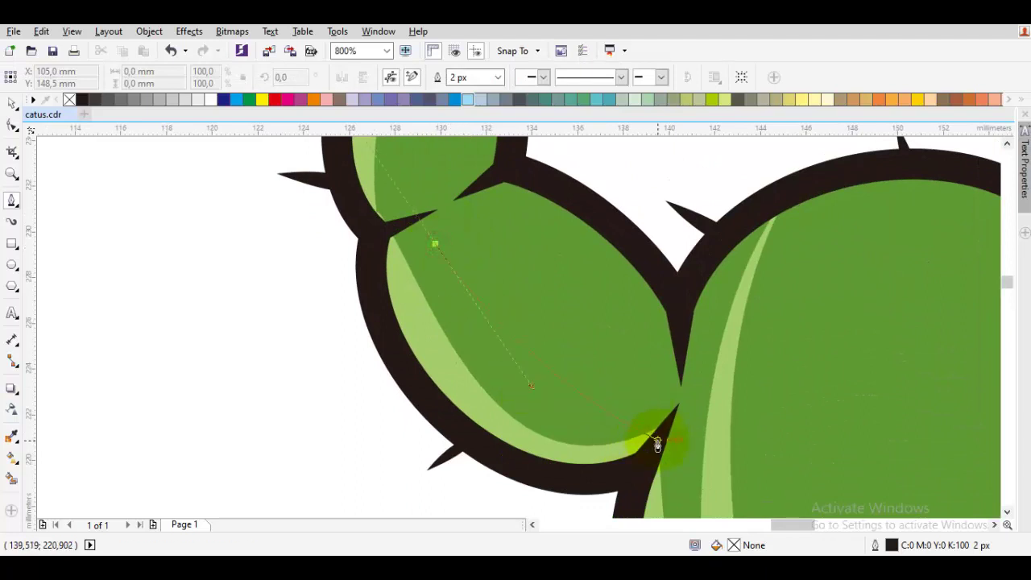
pyautogui.moveTo(656, 442); pyautogui.dragTo(607, 423)
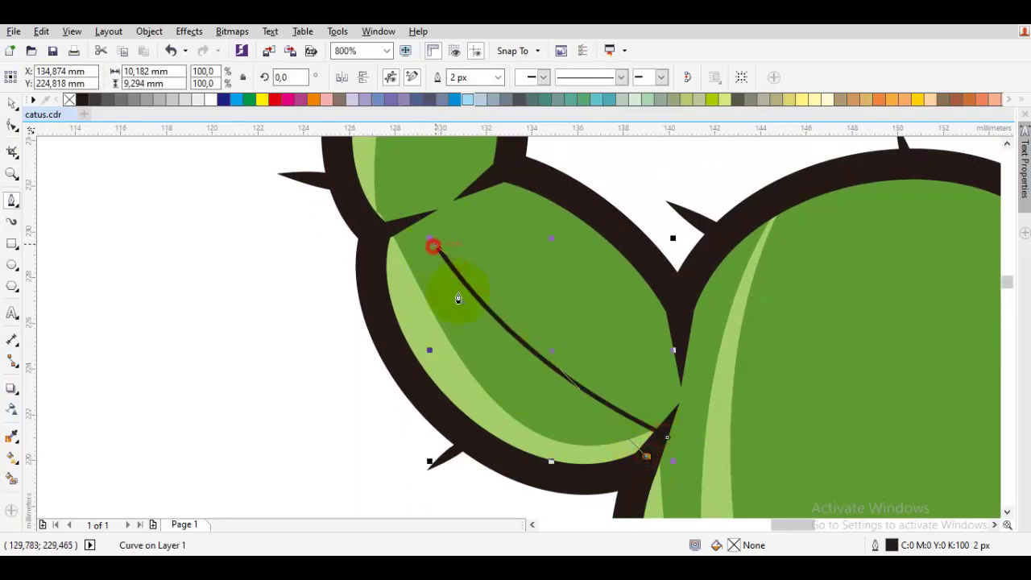
pyautogui.moveTo(458, 298); pyautogui.dragTo(568, 484)
pyautogui.moveTo(540, 453); pyautogui.dragTo(537, 449)
# Weld the left arm's streak to the light green highlight shape
pyautogui.press('space')
pyautogui.keyDown('shift'); pyautogui.click(463, 387); pyautogui.keyUp('shift')
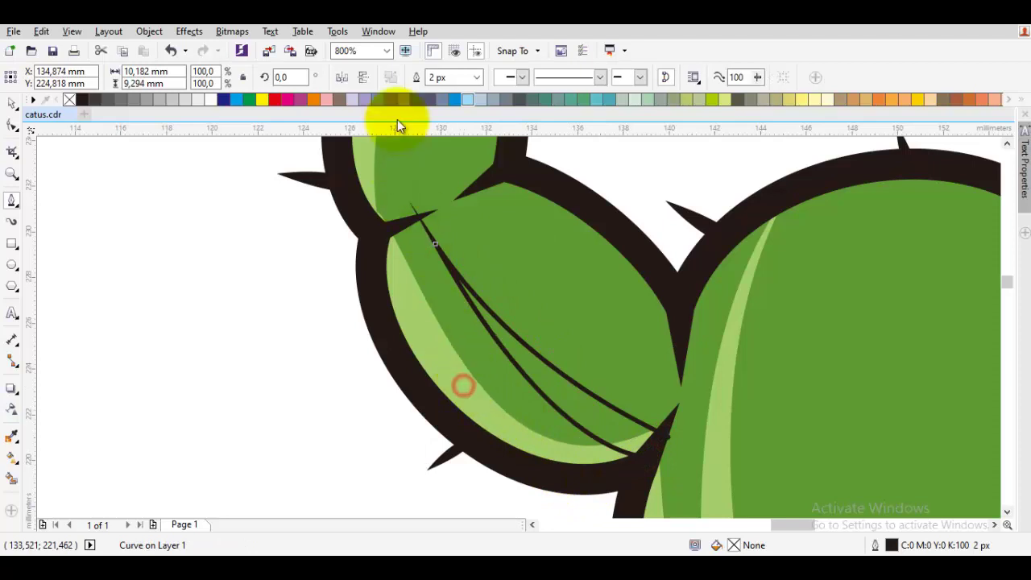
pyautogui.click(416, 80)
pyautogui.click(322, 266)
# Draw a closed tapered crease about 5.5 by 20.6 mm on the trunk's upper right, running down from its top edge
pyautogui.scroll(-2, 352, 336)
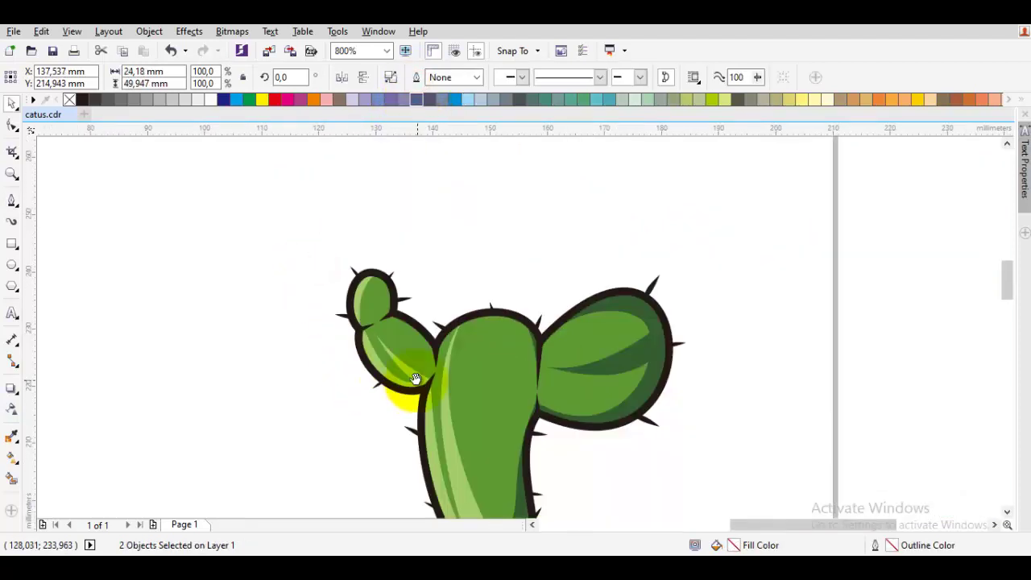
pyautogui.moveTo(414, 375); pyautogui.dragTo(473, 288)
pyautogui.scroll(-1, 380, 368)
pyautogui.scroll(2, 483, 284)
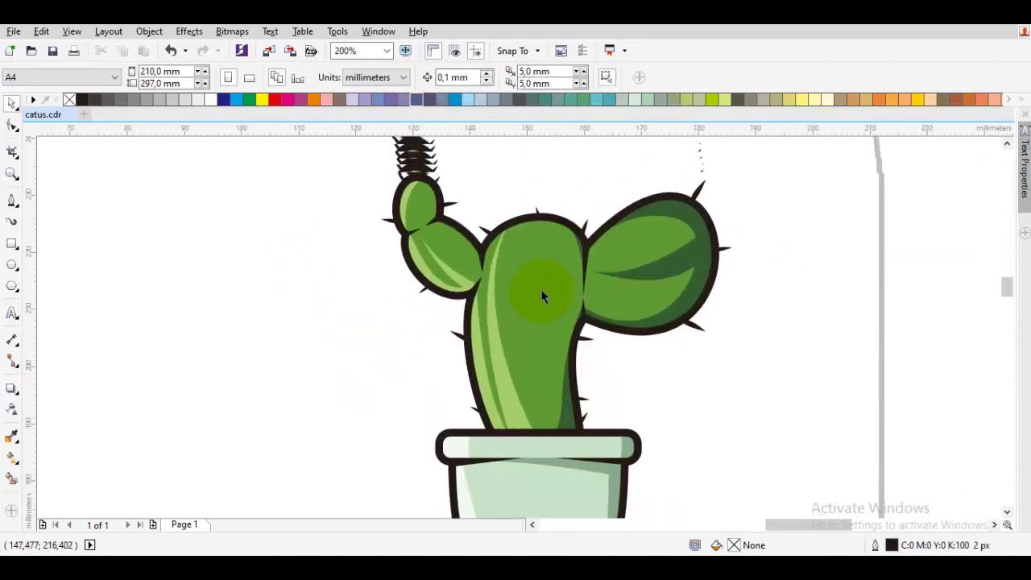
pyautogui.scroll(2, 547, 306)
pyautogui.press('space')
pyautogui.moveTo(571, 419); pyautogui.dragTo(573, 420)
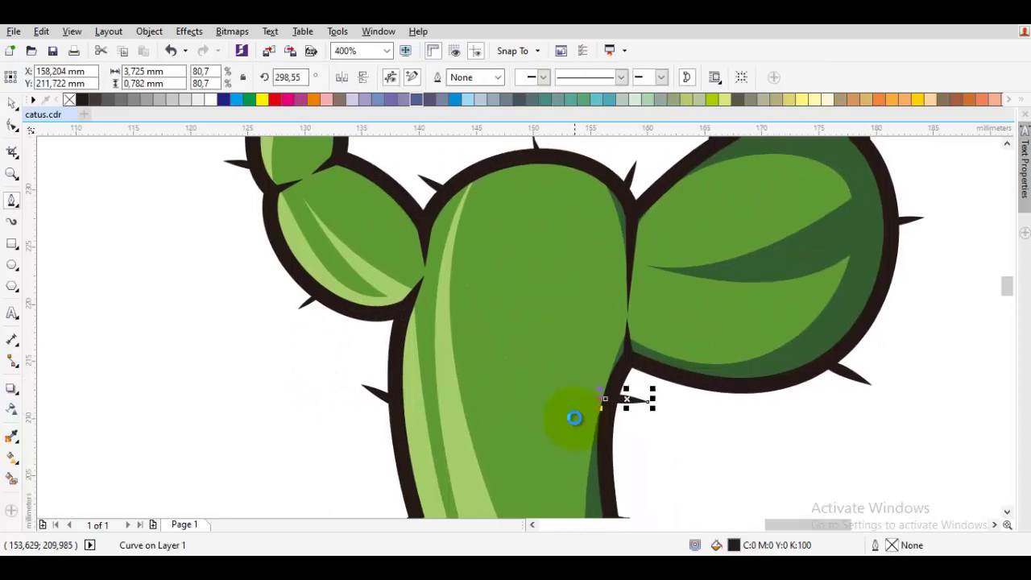
pyautogui.click(575, 409)
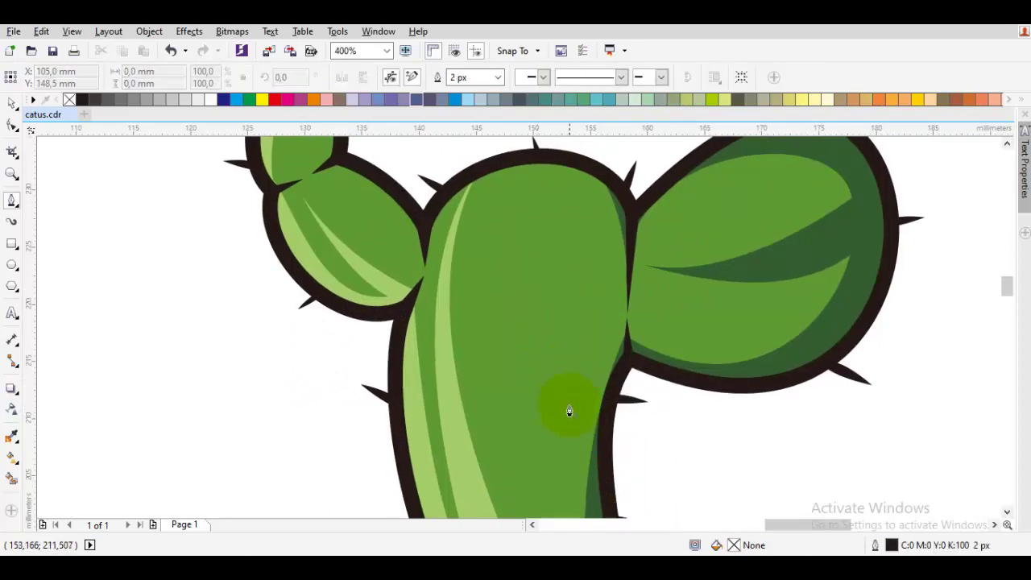
pyautogui.scroll(2, 596, 169)
pyautogui.click(583, 181)
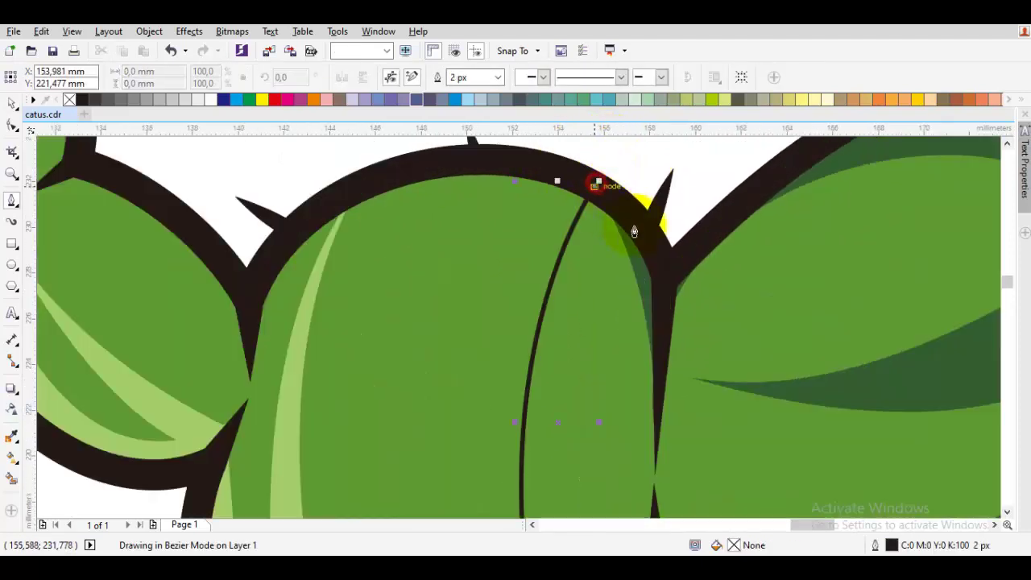
pyautogui.click(646, 233)
pyautogui.scroll(-2, 628, 257)
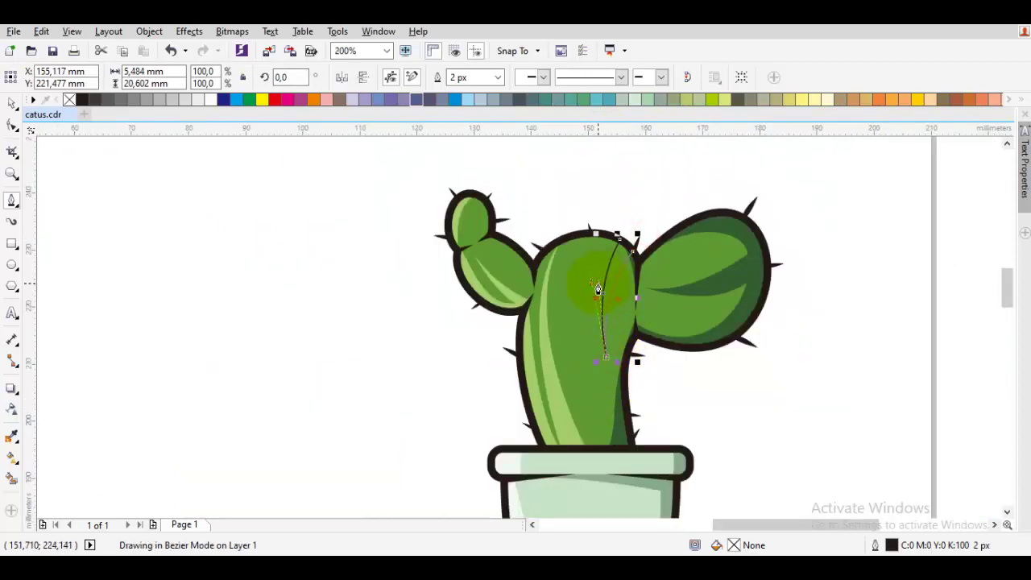
# Weld the trunk's upper-right crease to the dark green shadow shape and deselect it
pyautogui.press('space')
pyautogui.keyDown('shift'); pyautogui.click(700, 283); pyautogui.keyUp('shift')
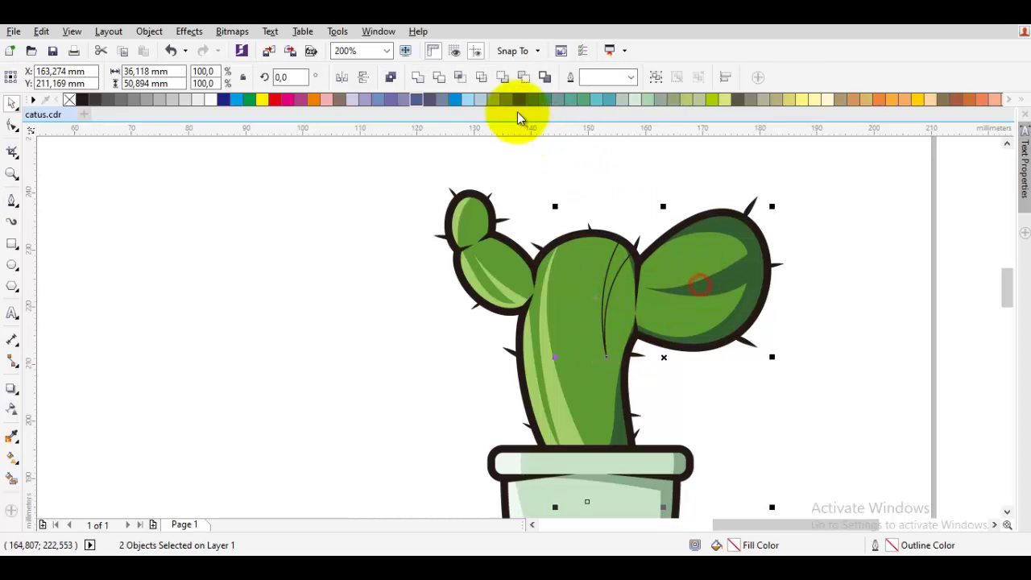
pyautogui.click(422, 74)
pyautogui.click(559, 153)
pyautogui.scroll(-1, 647, 214)
pyautogui.click(708, 343)
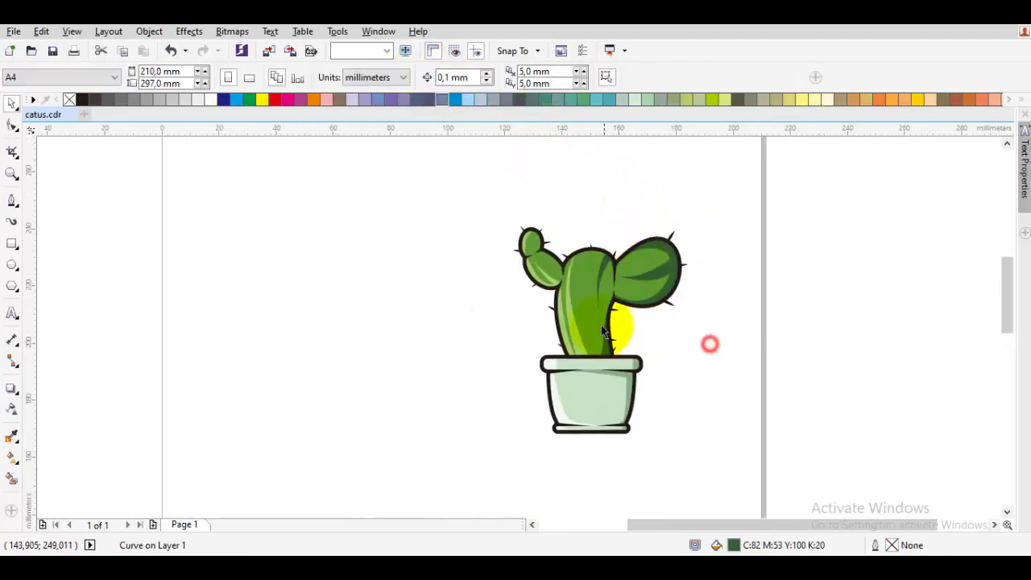
# Nudge the spine on the trunk's top edge slightly up and to the left, and deselect it
pyautogui.scroll(1, 600, 322)
pyautogui.moveTo(600, 321); pyautogui.dragTo(587, 403)
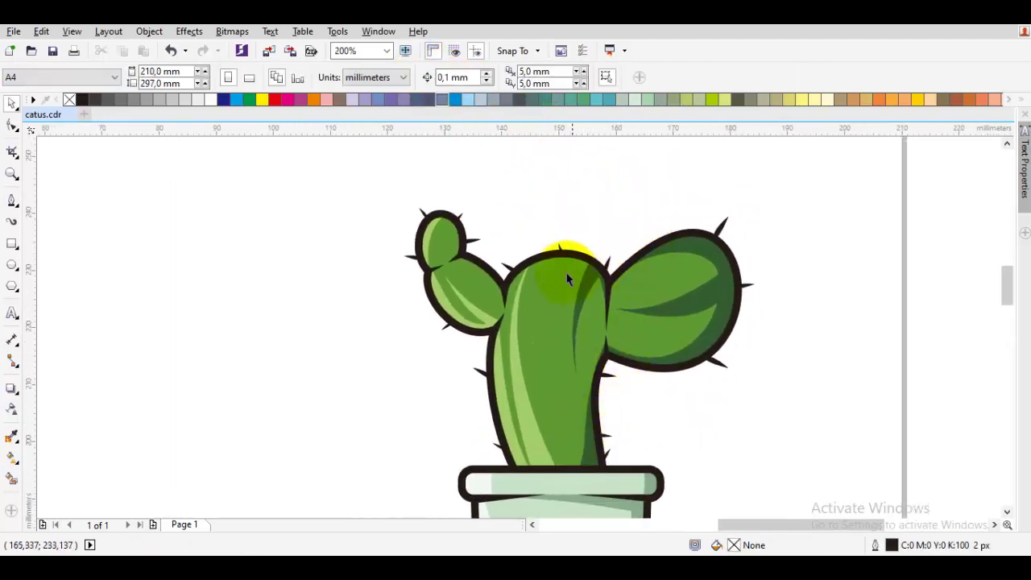
pyautogui.scroll(2, 557, 274)
pyautogui.scroll(2, 564, 221)
pyautogui.moveTo(565, 220); pyautogui.dragTo(555, 213)
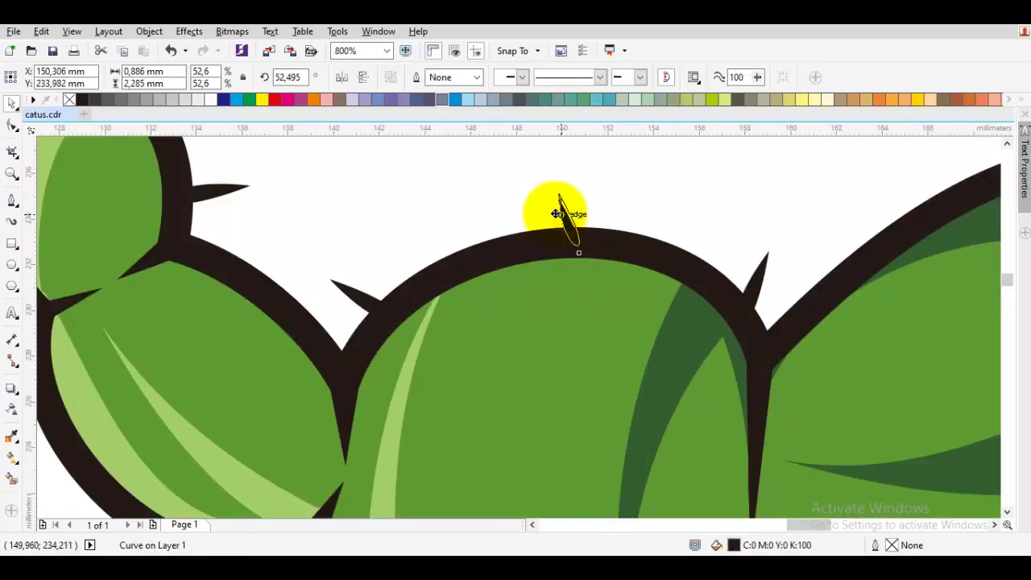
pyautogui.scroll(-2, 553, 210)
pyautogui.click(602, 195)
# Copy the right arm's top spine onto that arm's upper-left edge, about 1.5 by 1.7 mm and rotated to about 74 degrees
pyautogui.moveTo(683, 238); pyautogui.dragTo(715, 352)
pyautogui.scroll(1, 706, 216)
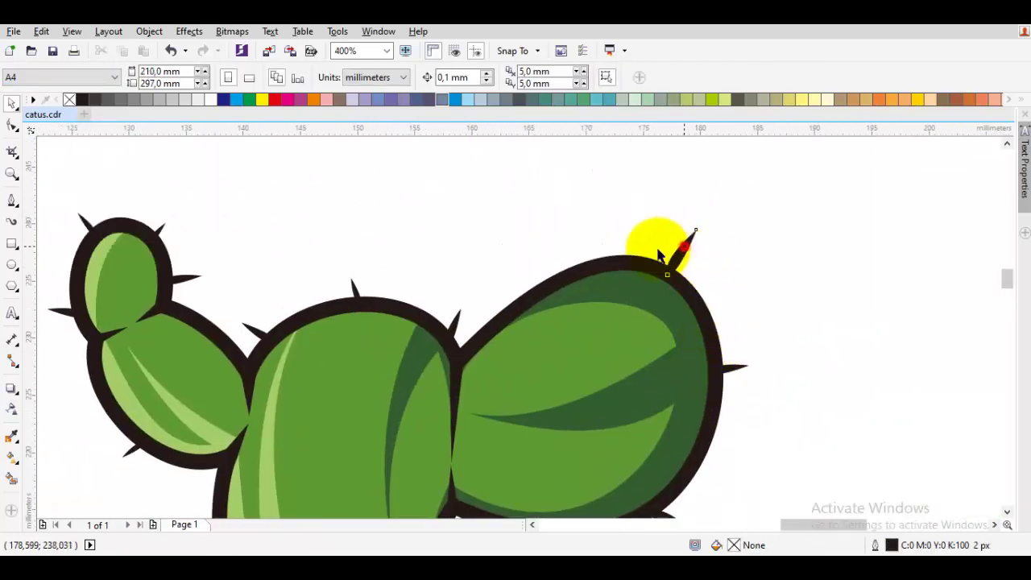
pyautogui.moveTo(669, 249); pyautogui.dragTo(515, 302)
pyautogui.scroll(1, 522, 265)
pyautogui.scroll(1, 475, 346)
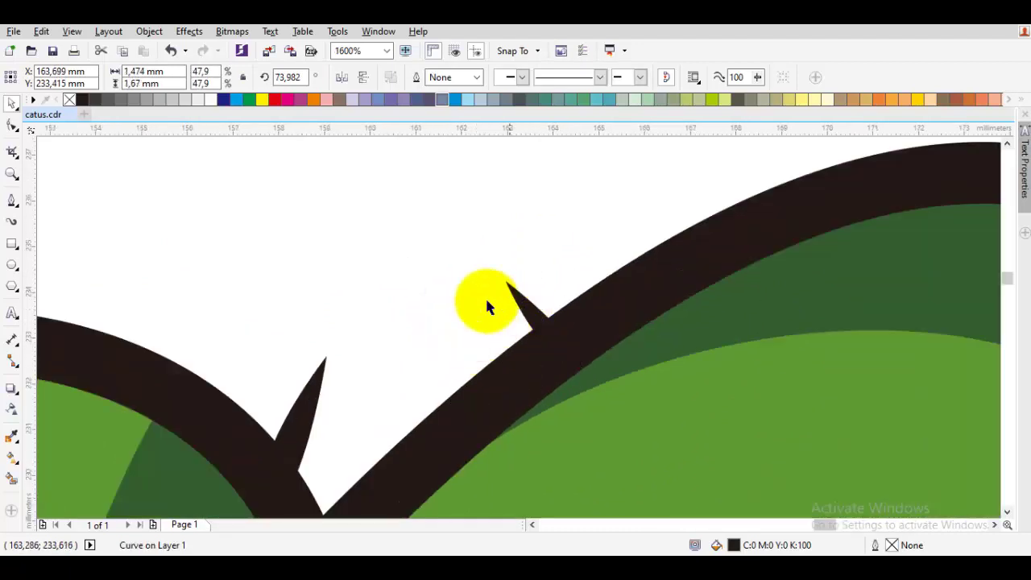
pyautogui.click(480, 297)
pyautogui.scroll(-2, 483, 297)
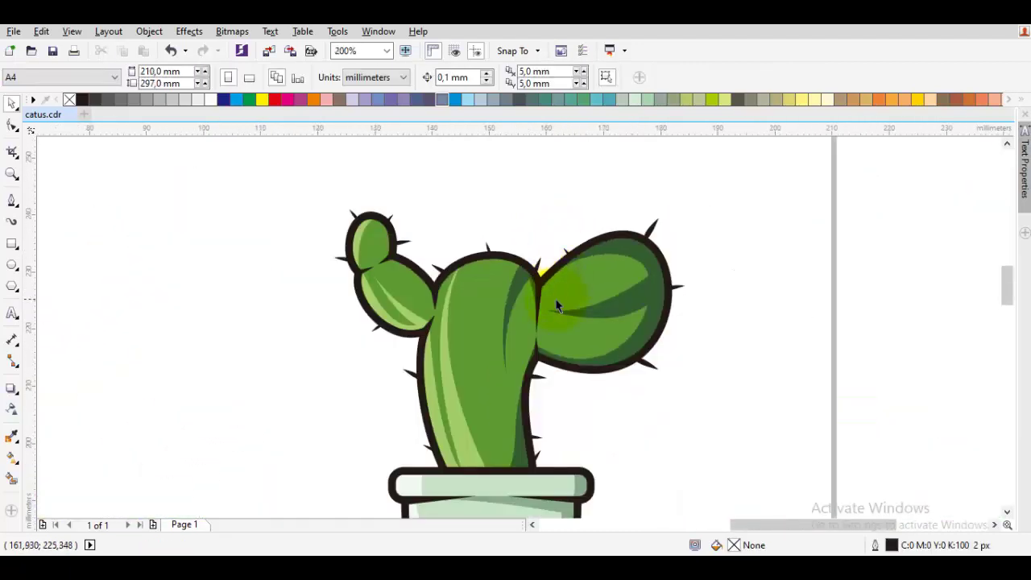
pyautogui.scroll(-1, 556, 303)
pyautogui.click(701, 287)
pyautogui.moveTo(344, 159); pyautogui.dragTo(653, 439)
pyautogui.moveTo(396, 255); pyautogui.dragTo(397, 256)
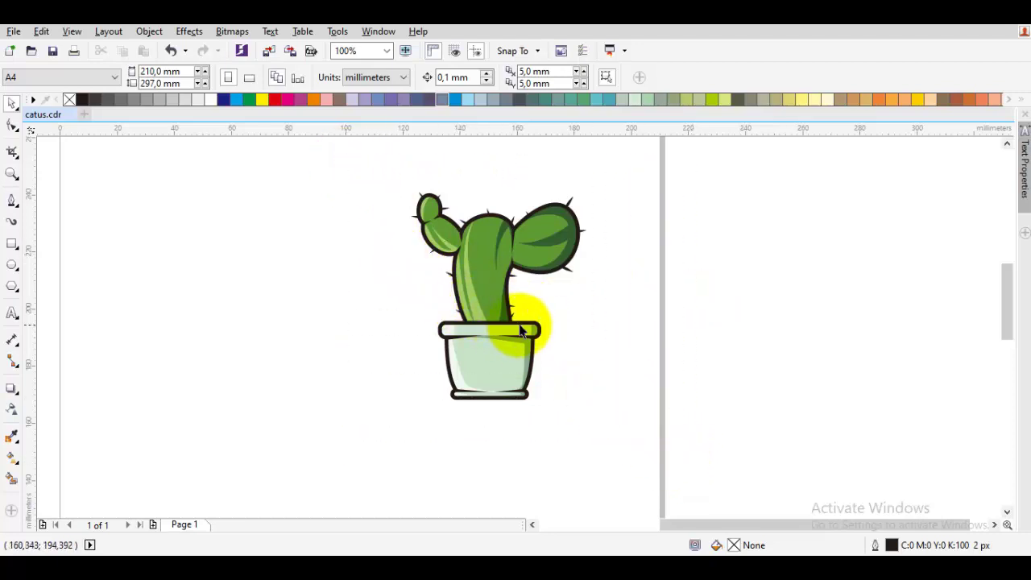
pyautogui.scroll(1, 511, 326)
pyautogui.scroll(1, 510, 322)
pyautogui.scroll(1, 437, 295)
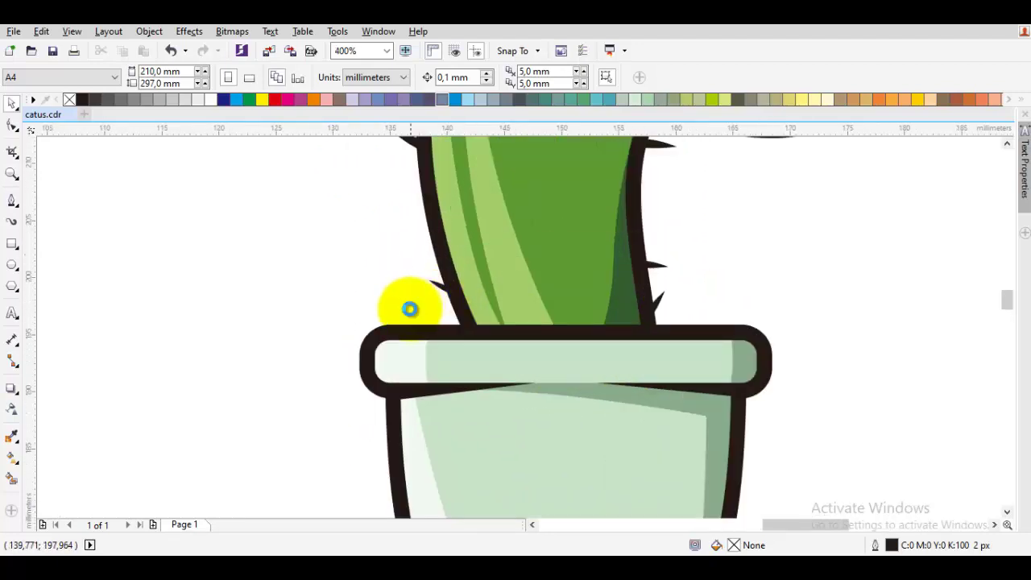
pyautogui.scroll(1, 410, 306)
pyautogui.press('F5')
pyautogui.scroll(-2, 407, 316)
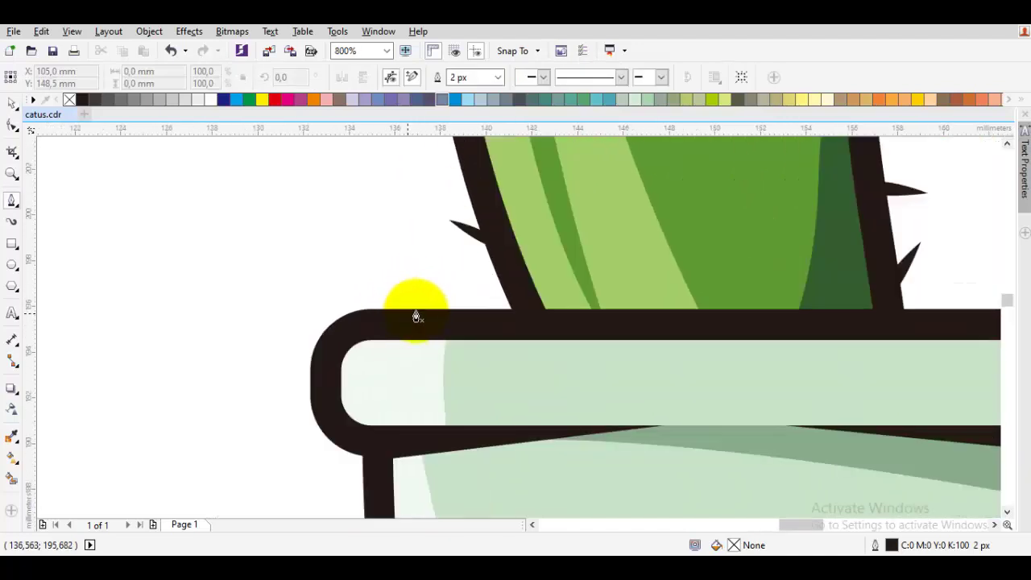
pyautogui.scroll(-5, 430, 307)
pyautogui.press('space')
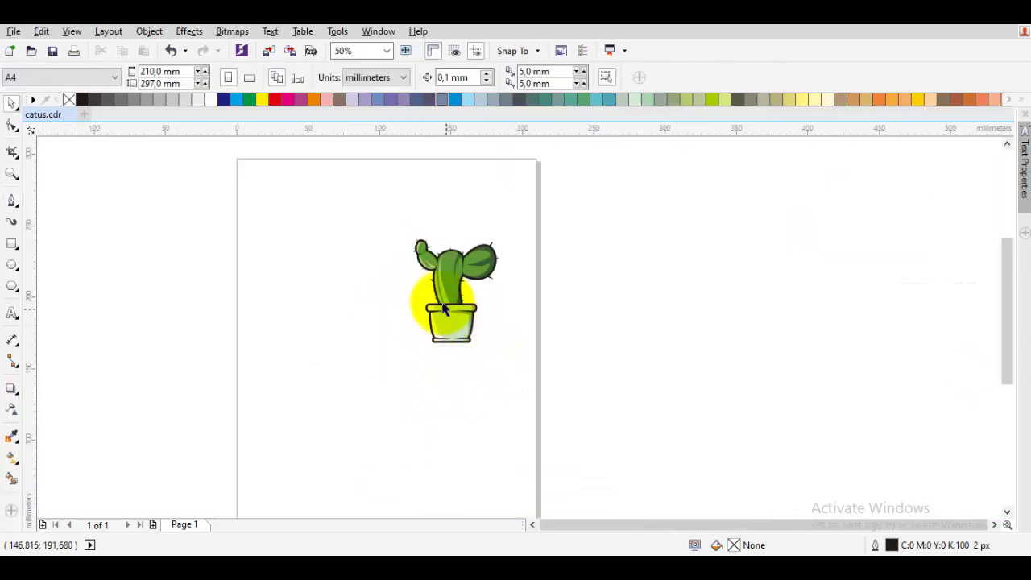
# Select all the cactus parts and spines without the pot and group them
pyautogui.scroll(1, 442, 308)
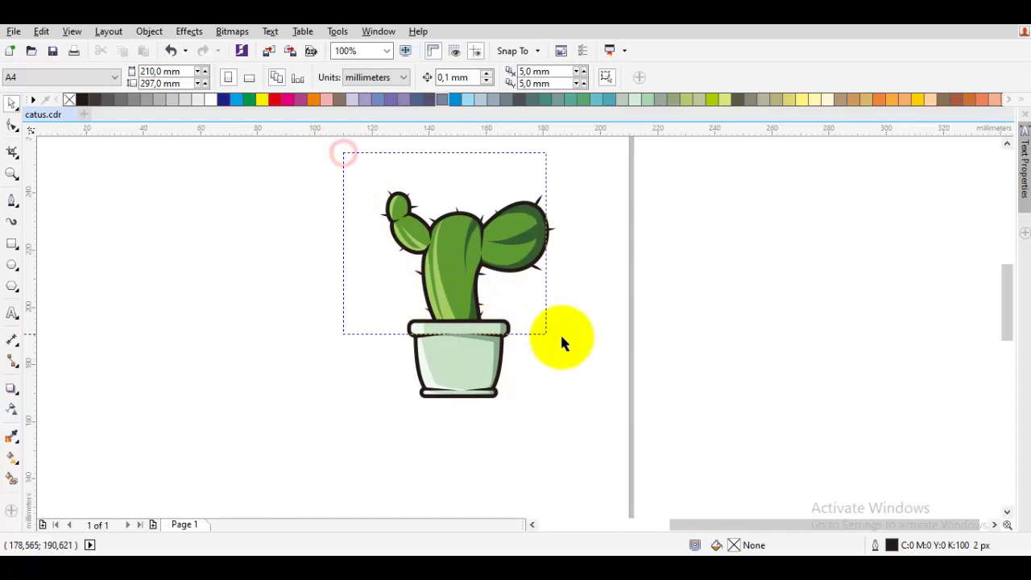
pyautogui.moveTo(596, 375); pyautogui.dragTo(599, 372)
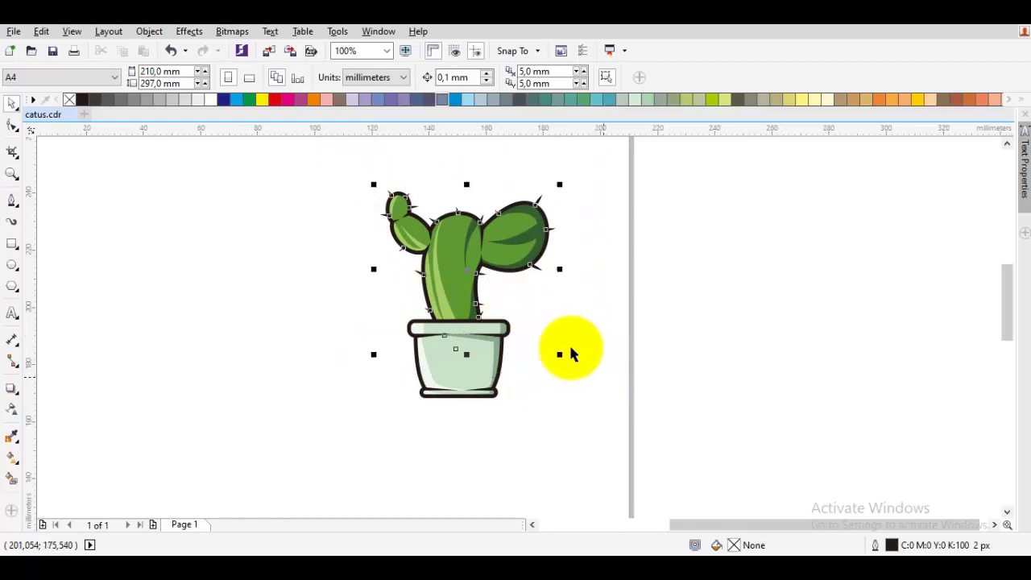
pyautogui.moveTo(477, 267); pyautogui.dragTo(690, 248)
pyautogui.hotkey('ctrl', 'z')
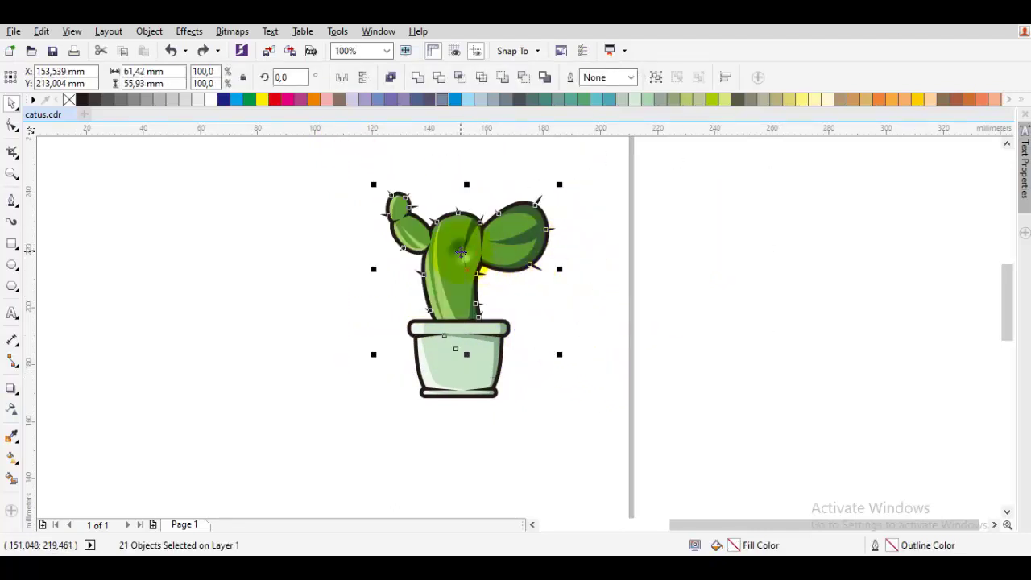
pyautogui.rightClick(461, 252)
pyautogui.click(519, 300)
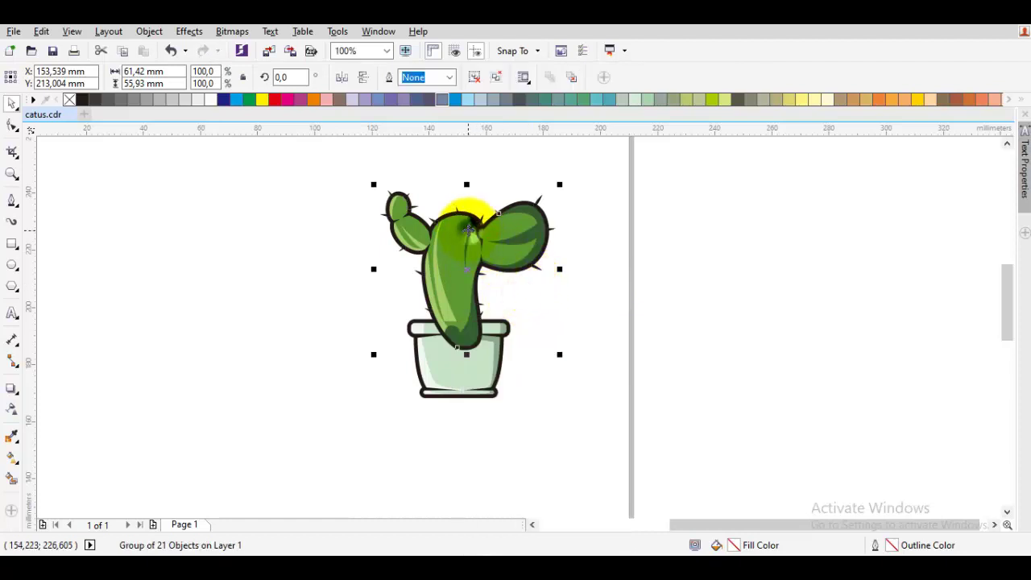
# Send the cactus group to the back of the layer, behind the pot
pyautogui.rightClick(467, 211)
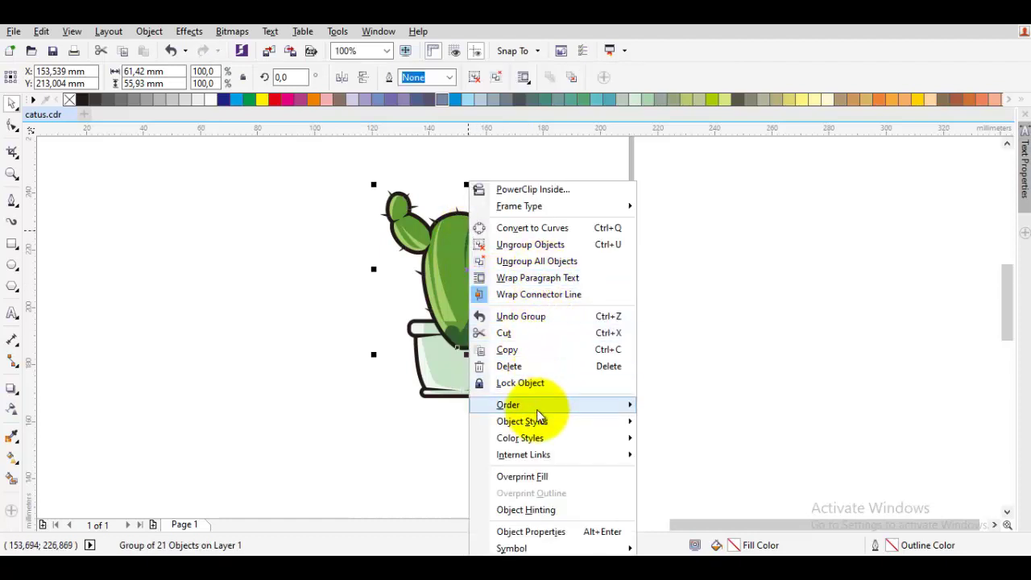
pyautogui.moveTo(539, 409)
pyautogui.click(703, 453)
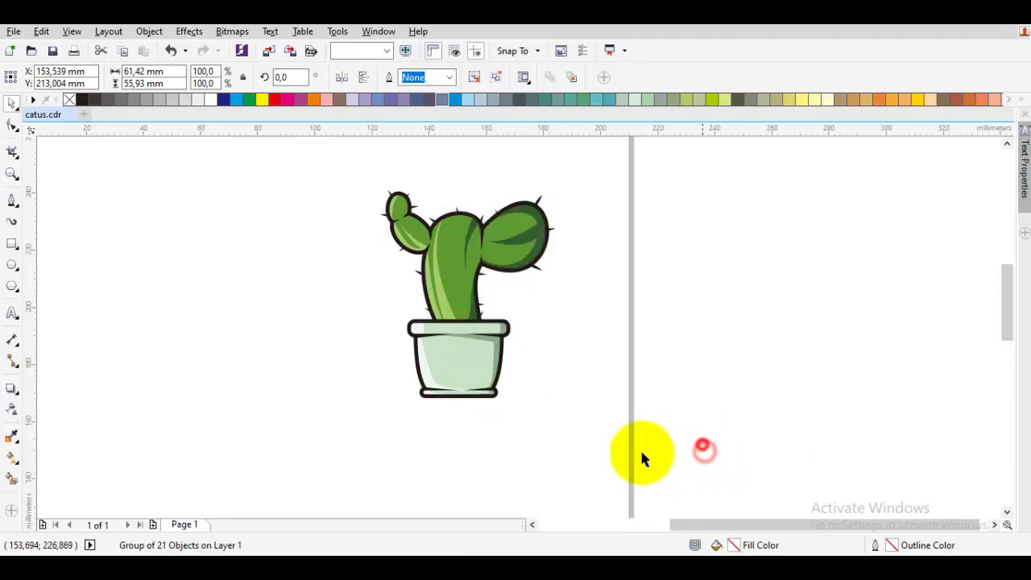
pyautogui.moveTo(633, 453); pyautogui.dragTo(328, 296)
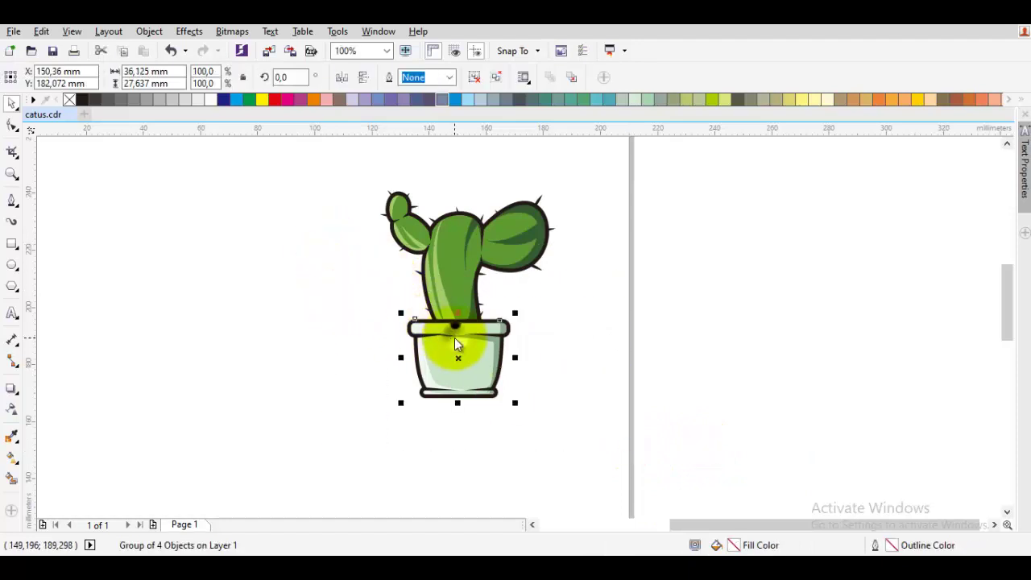
pyautogui.rightClick(455, 344)
pyautogui.click(387, 318)
pyautogui.click(383, 318)
# Draw a closed pebble shape about 5.4 by 3.8 mm where the trunk's left base meets the pot rim
pyautogui.scroll(3, 432, 315)
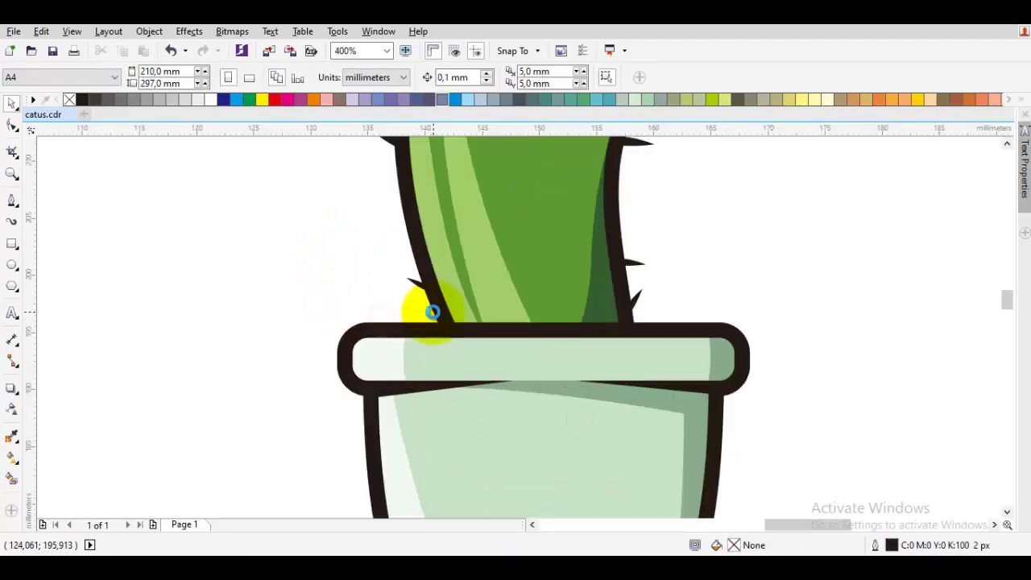
pyautogui.press('space')
pyautogui.moveTo(349, 372); pyautogui.dragTo(345, 309)
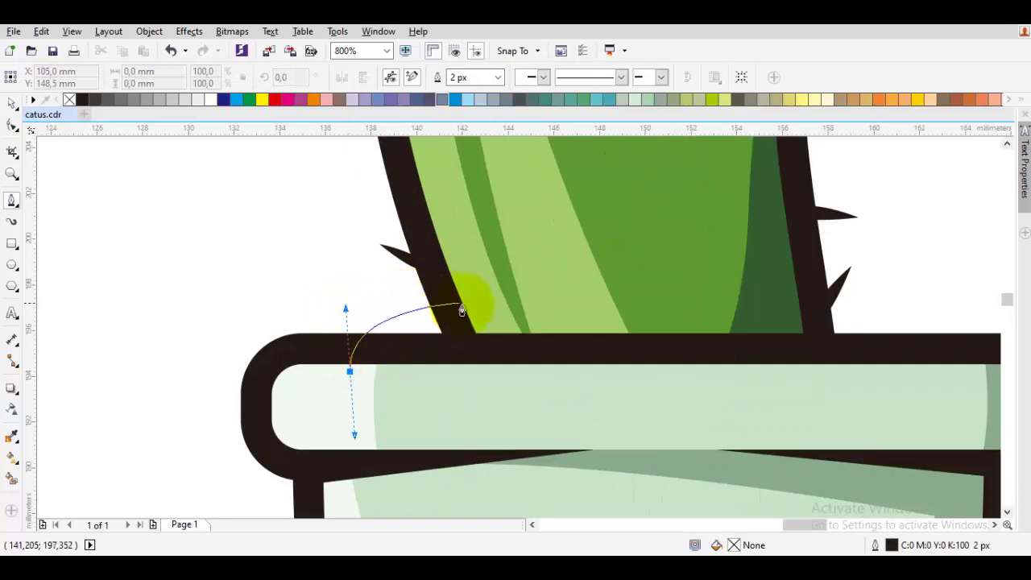
pyautogui.moveTo(495, 379); pyautogui.dragTo(493, 370)
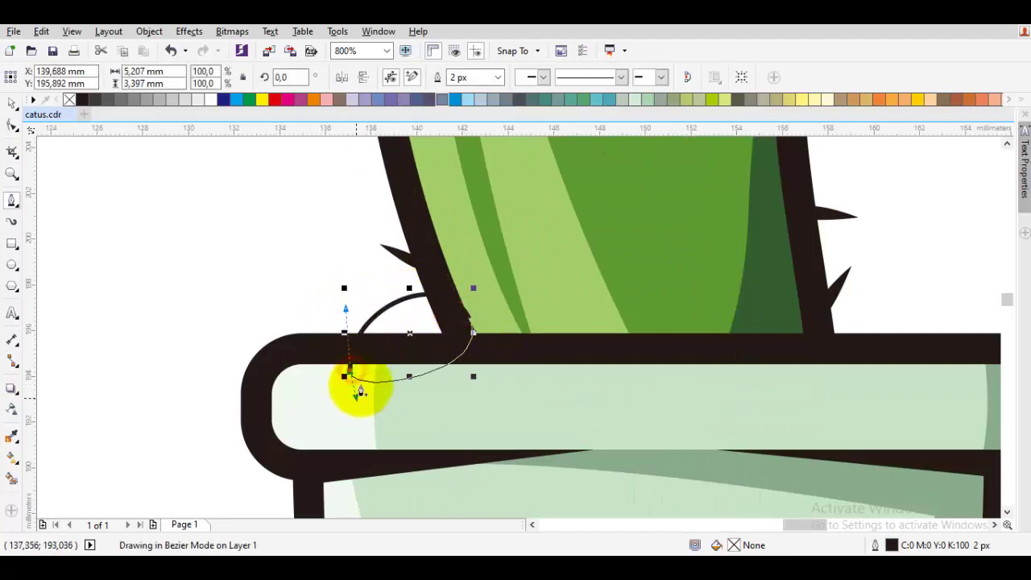
pyautogui.moveTo(360, 391); pyautogui.dragTo(360, 392)
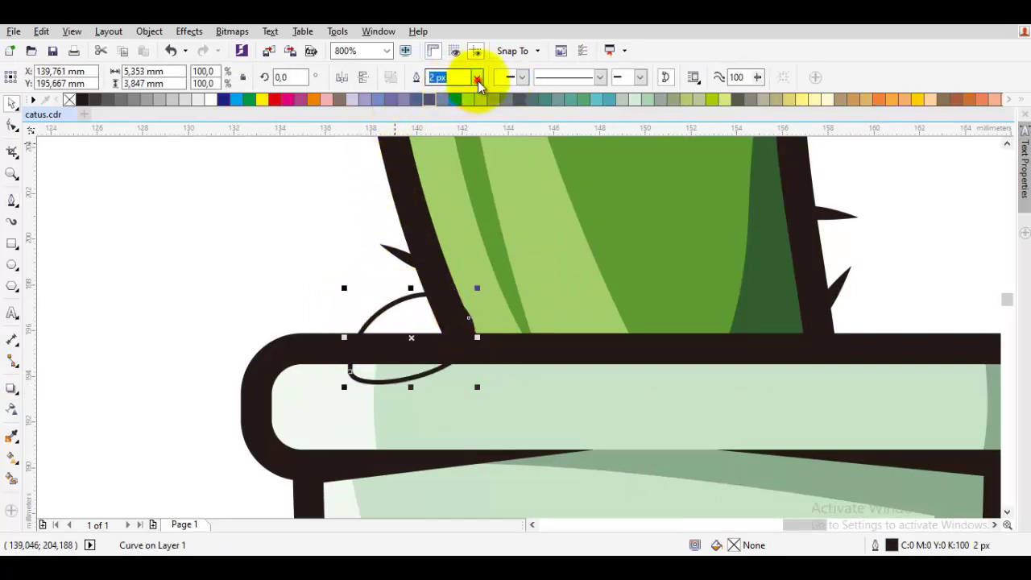
# Give the pebble a 10 px outline and a white fill, with the outline converted to an object
pyautogui.click(477, 79)
pyautogui.click(444, 185)
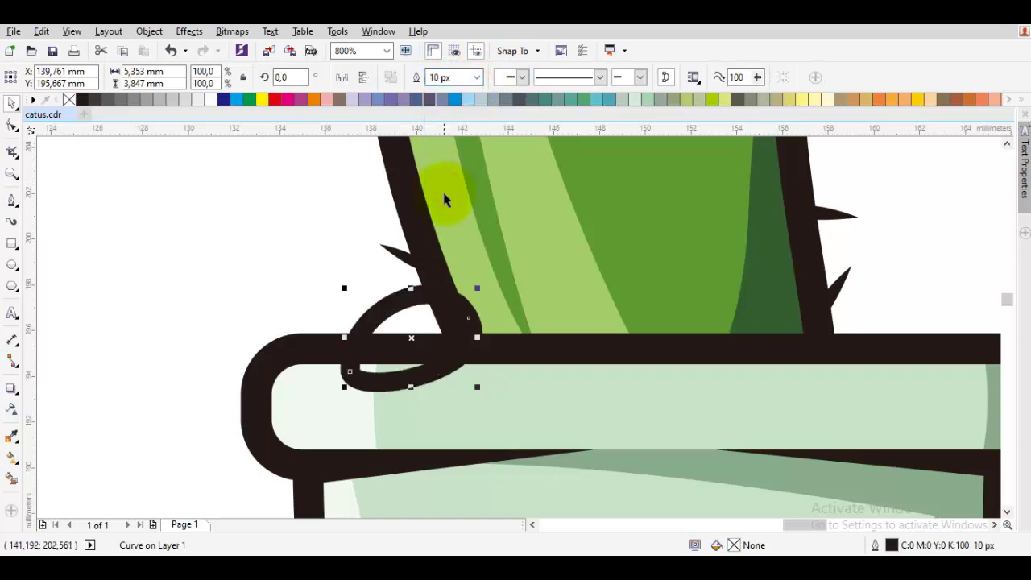
pyautogui.click(214, 100)
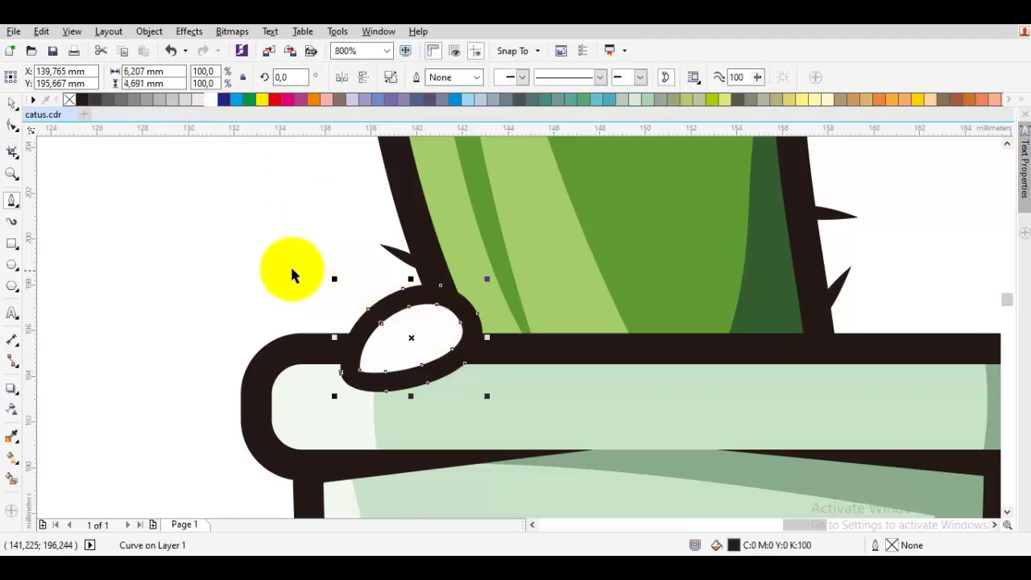
# Group the pebble's white fill with its outline object and move the group slightly up and to the left
pyautogui.moveTo(252, 250); pyautogui.dragTo(563, 440)
pyautogui.rightClick(426, 326)
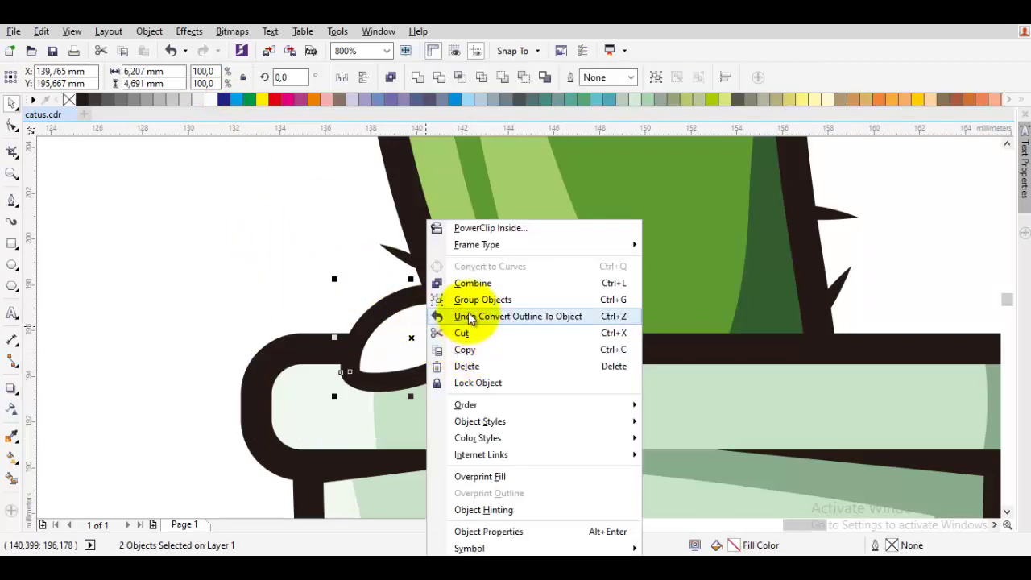
pyautogui.click(426, 312)
pyautogui.moveTo(426, 313); pyautogui.dragTo(403, 292)
# Place the pebble group directly in front of the cactus in the stacking order and lower it behind the pot rim
pyautogui.rightClick(404, 292)
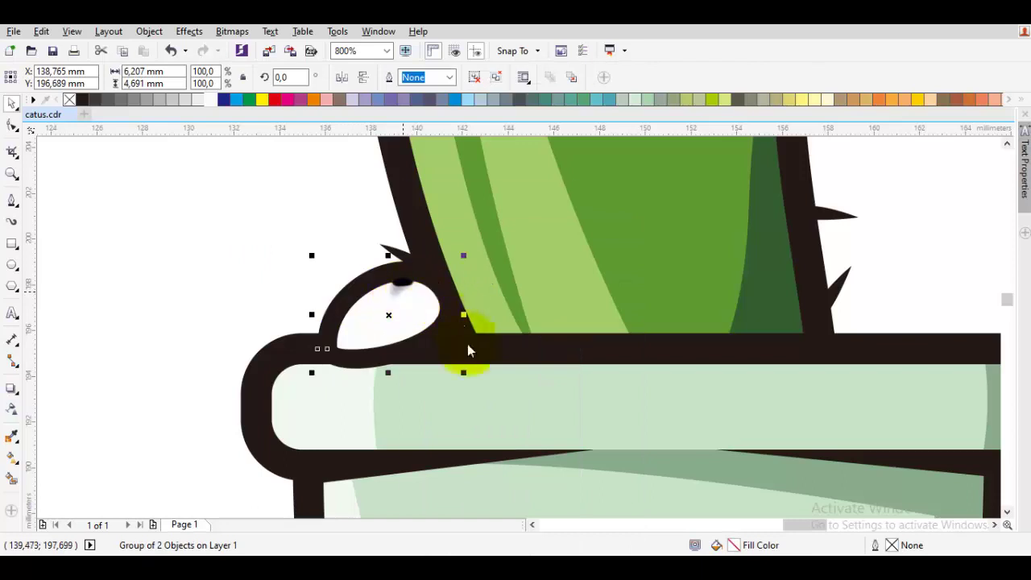
pyautogui.moveTo(472, 405)
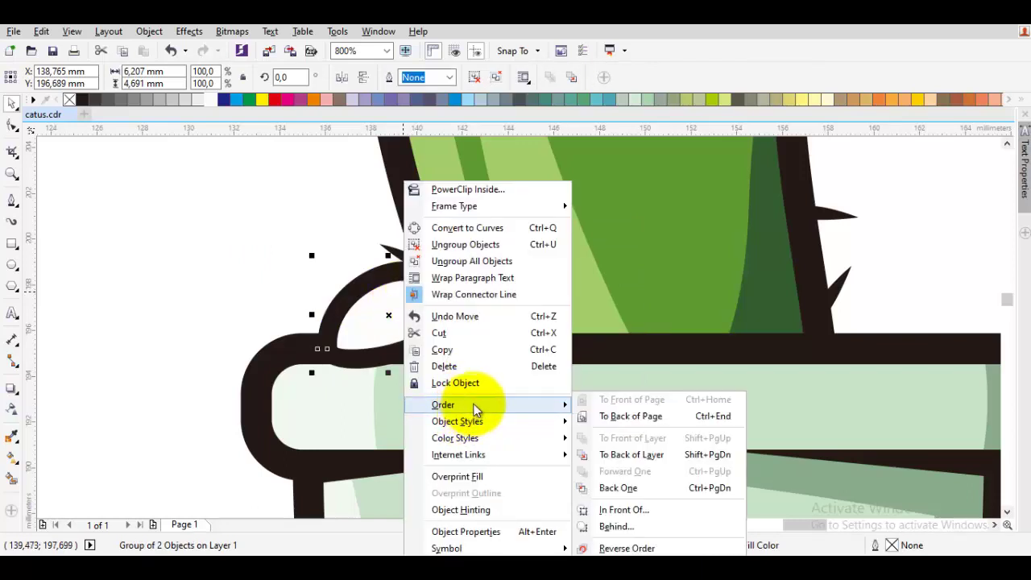
pyautogui.click(627, 509)
pyautogui.click(513, 257)
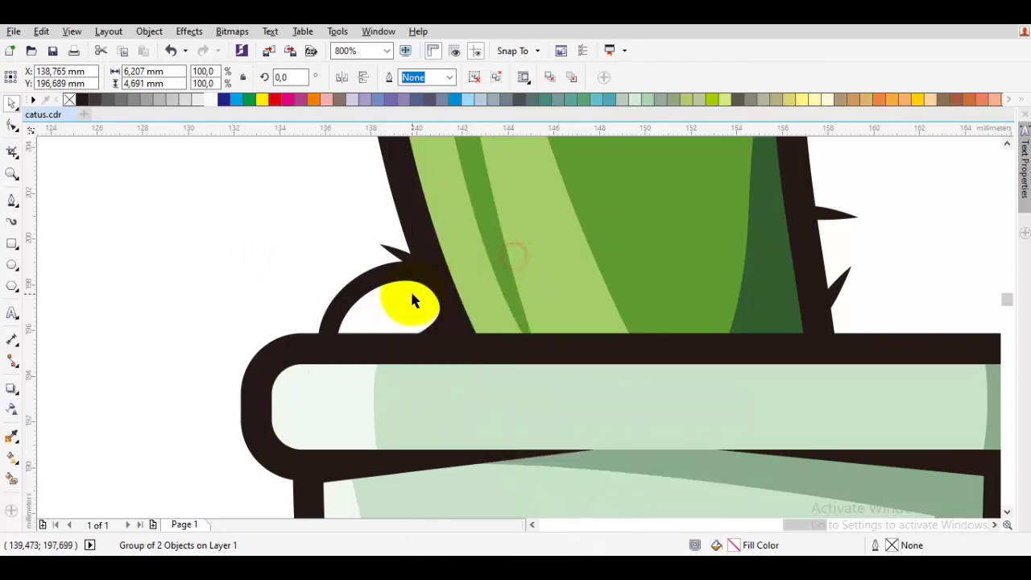
pyautogui.moveTo(411, 299); pyautogui.dragTo(481, 345)
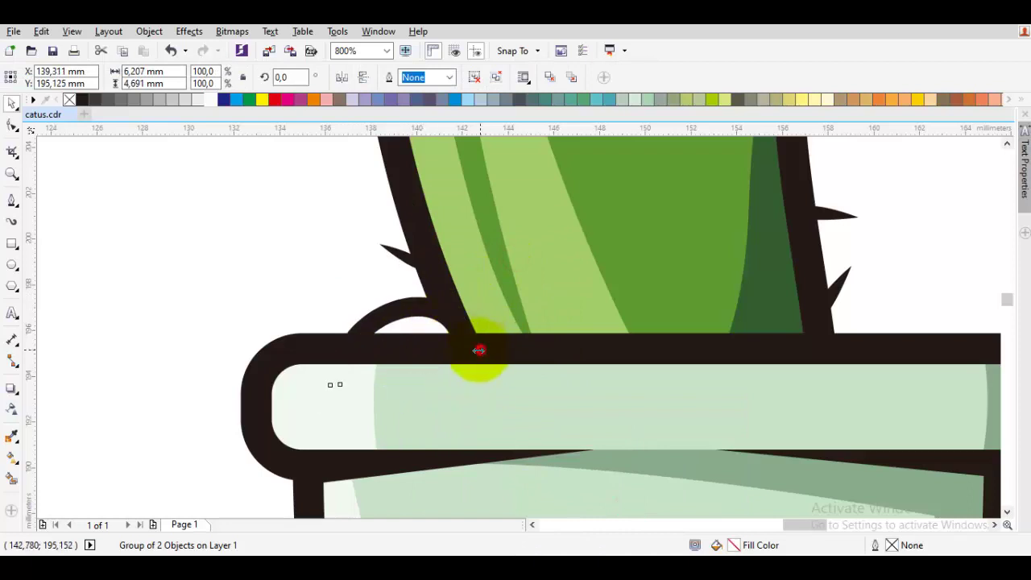
# Add a horizontally mirrored copy of the pebble just to its right, over the trunk's left base
pyautogui.moveTo(418, 348); pyautogui.dragTo(503, 315)
pyautogui.rightClick(370, 335)
pyautogui.rightClick(503, 315)
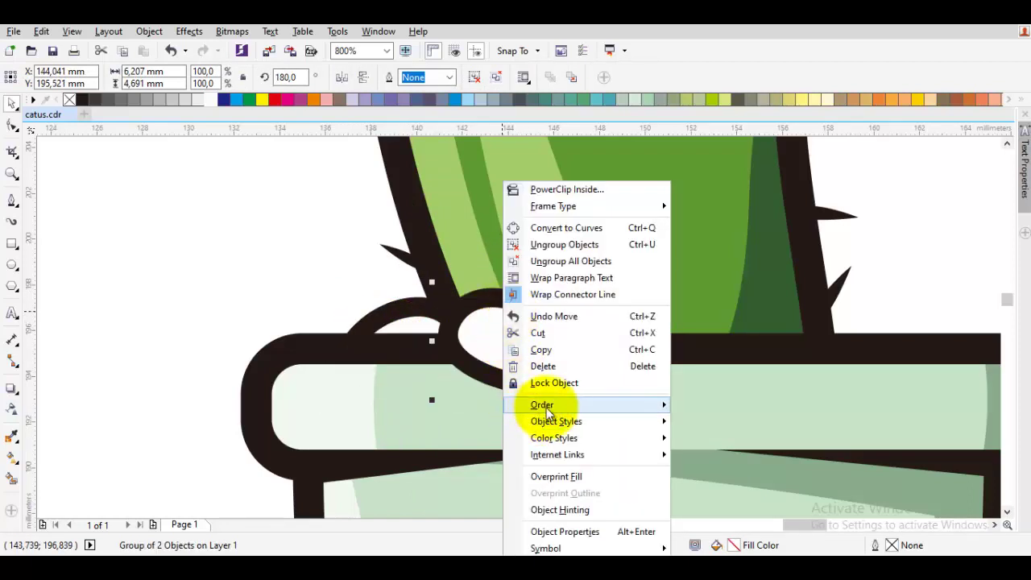
pyautogui.moveTo(552, 404)
pyautogui.click(524, 323)
# Add a pebble copy stretched to 175% width along the rim, and an unstretched copy about 6.2 by 4.7 mm overlapping its right end
pyautogui.moveTo(523, 322); pyautogui.dragTo(726, 352)
pyautogui.moveTo(624, 322); pyautogui.dragTo(571, 322)
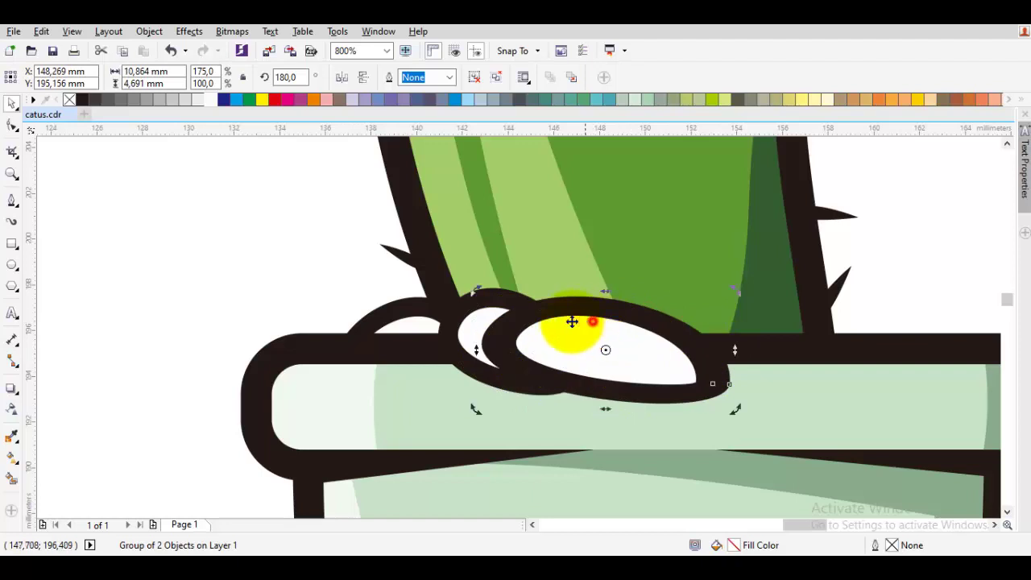
pyautogui.moveTo(694, 318); pyautogui.dragTo(724, 310)
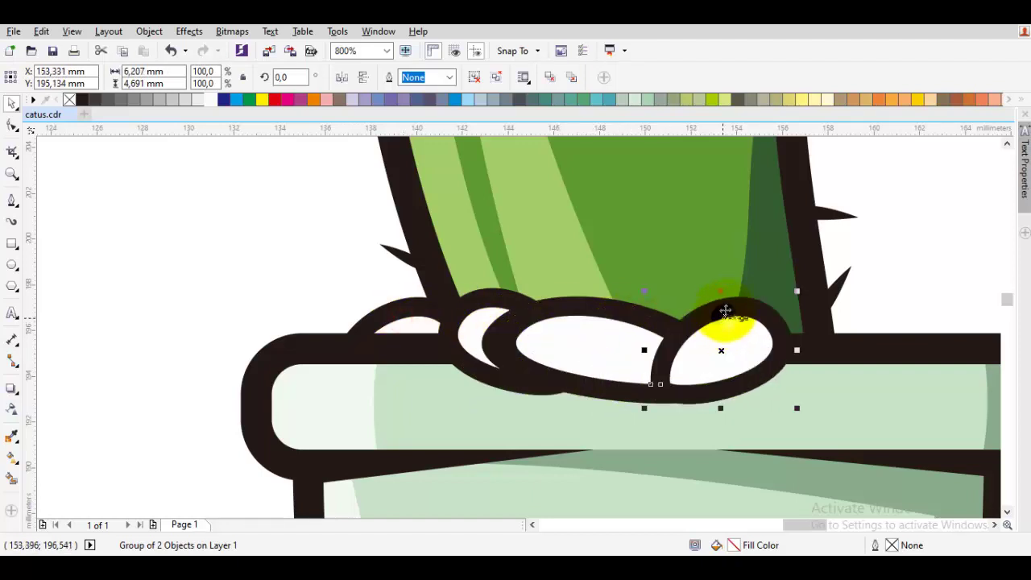
pyautogui.moveTo(748, 344); pyautogui.dragTo(663, 341)
pyautogui.moveTo(653, 334); pyautogui.dragTo(622, 308)
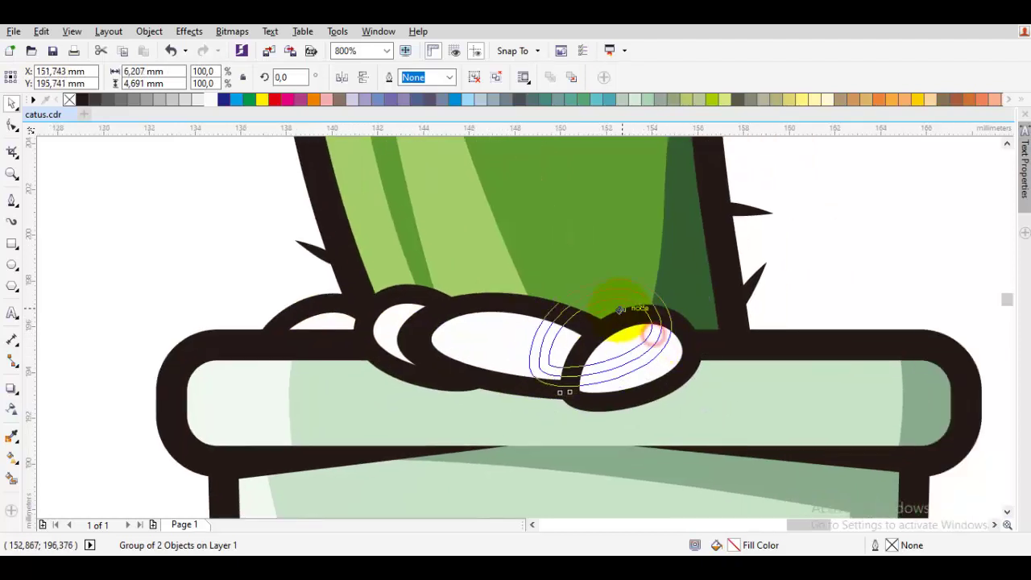
# Add two copies of the stretched pebble along the rim's right half, moving the last one inward and rotating it to about 195.1 degrees
pyautogui.moveTo(478, 322); pyautogui.dragTo(832, 320)
pyautogui.rightClick(682, 328)
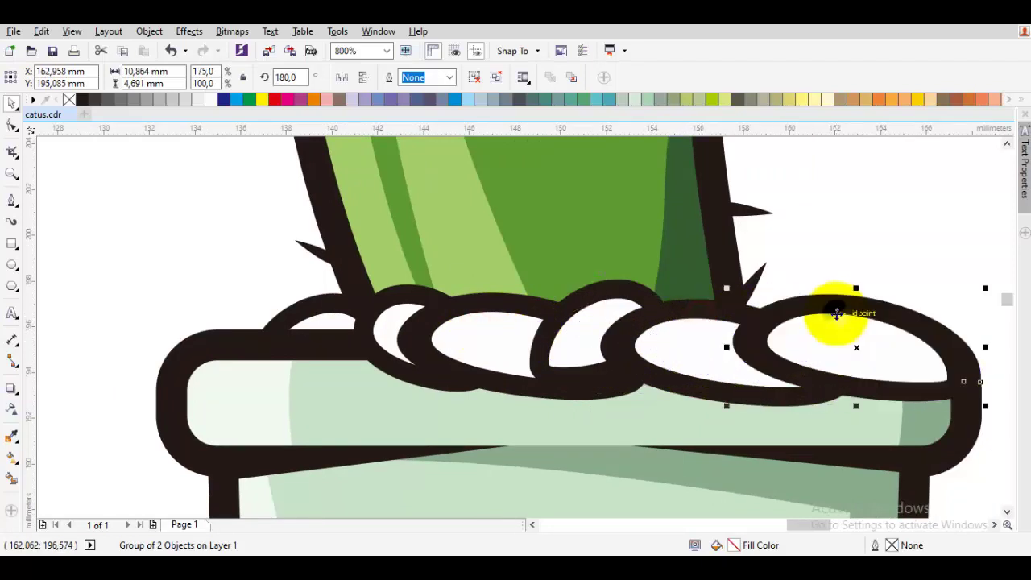
pyautogui.click(838, 314)
pyautogui.moveTo(985, 285); pyautogui.dragTo(948, 251)
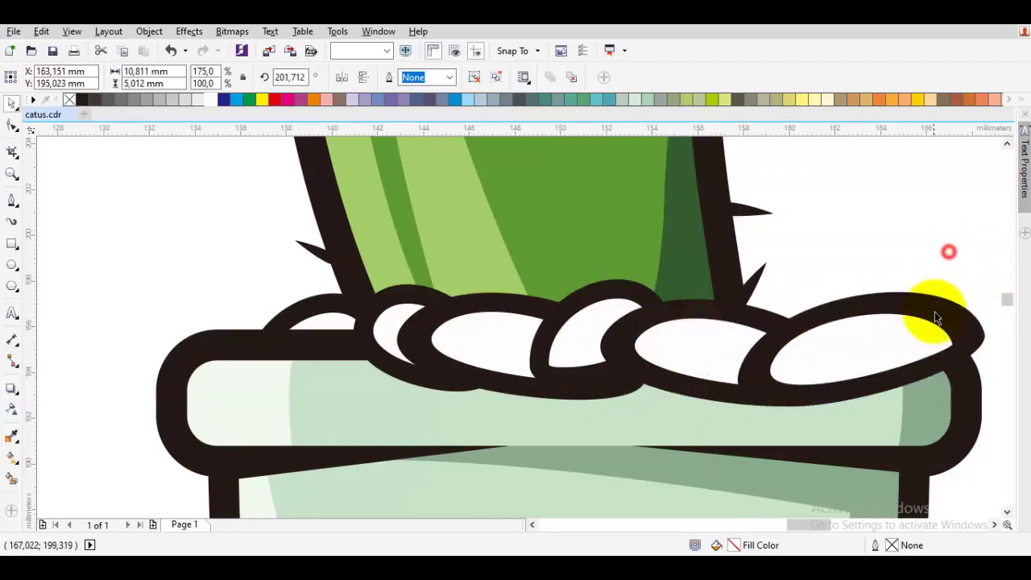
pyautogui.moveTo(932, 315); pyautogui.dragTo(867, 333)
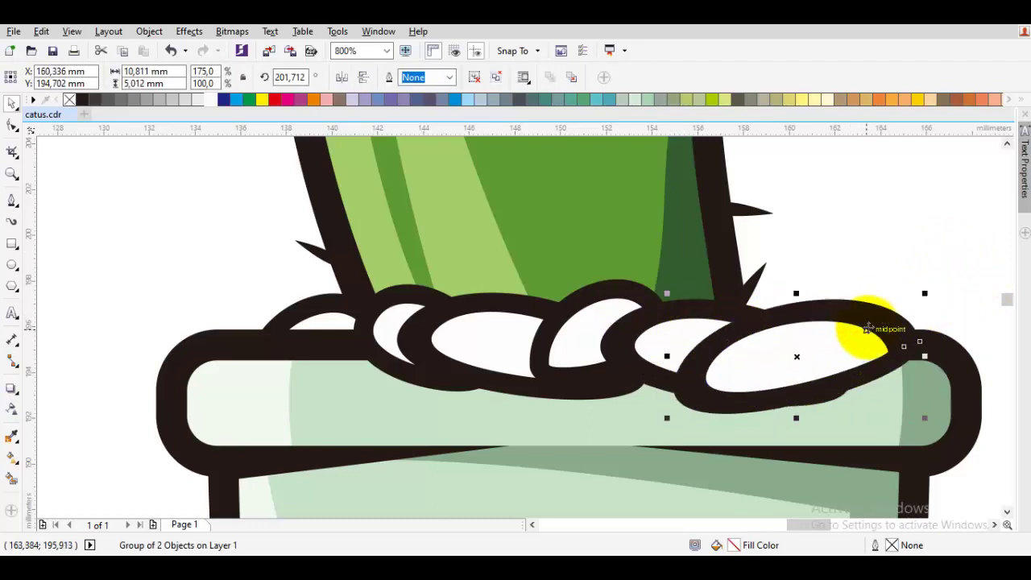
pyautogui.click(868, 326)
pyautogui.moveTo(928, 291); pyautogui.dragTo(926, 296)
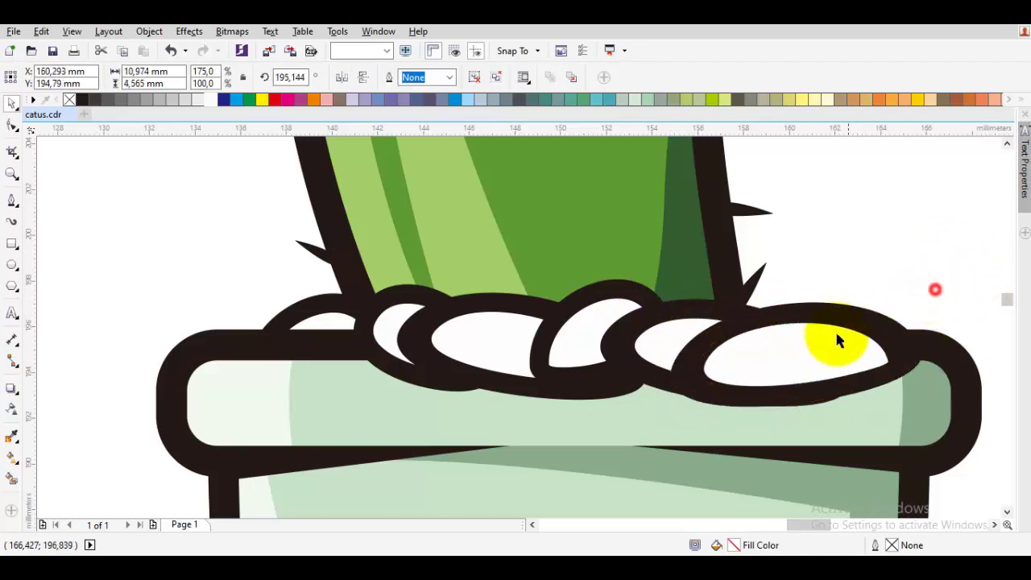
# Select the six pebbles along the pot rim and place them directly in front of the cactus in the stacking order
pyautogui.scroll(2, 835, 328)
pyautogui.scroll(-4, 838, 318)
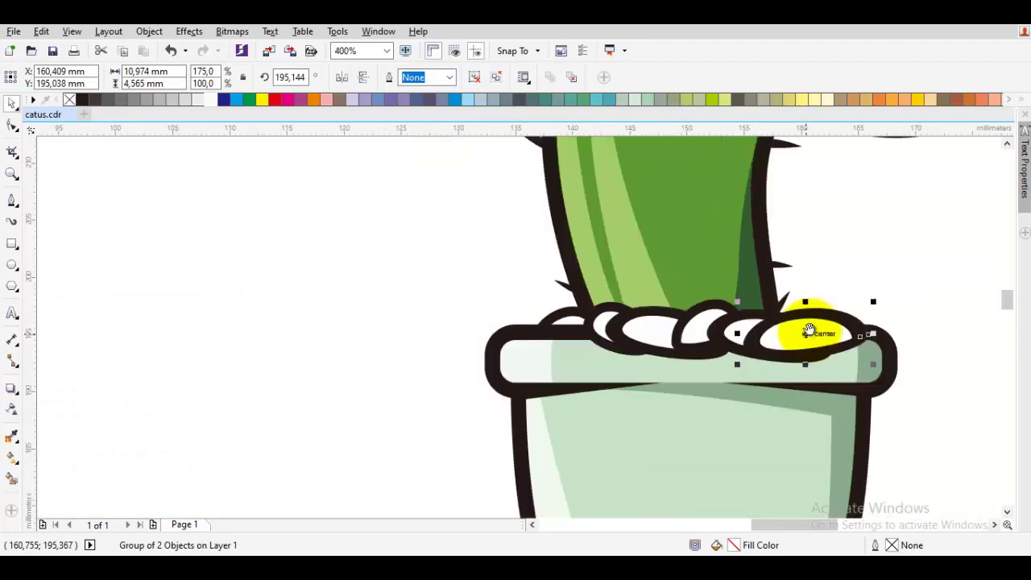
pyautogui.moveTo(363, 281); pyautogui.dragTo(950, 436)
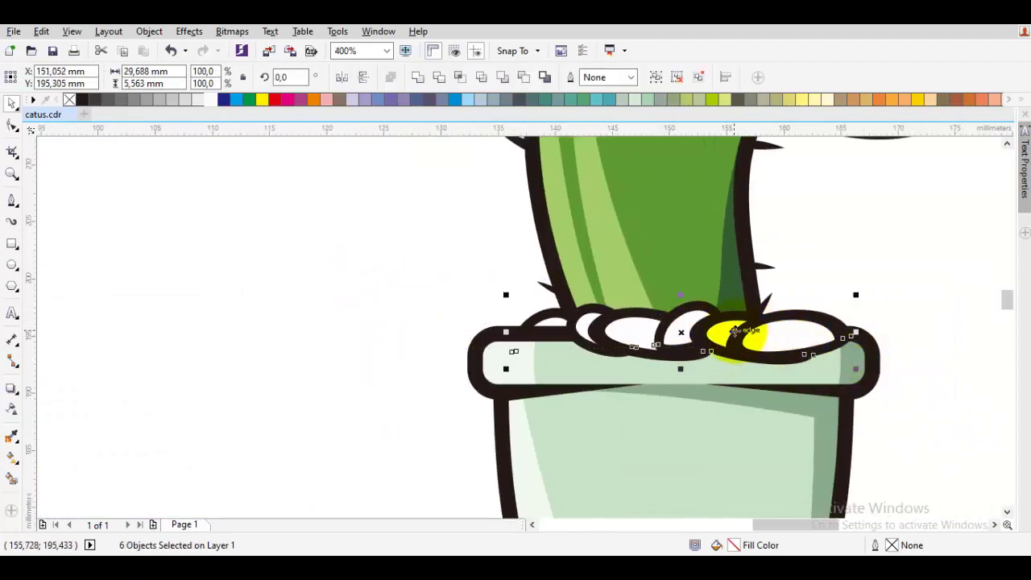
pyautogui.rightClick(734, 331)
pyautogui.moveTo(769, 405)
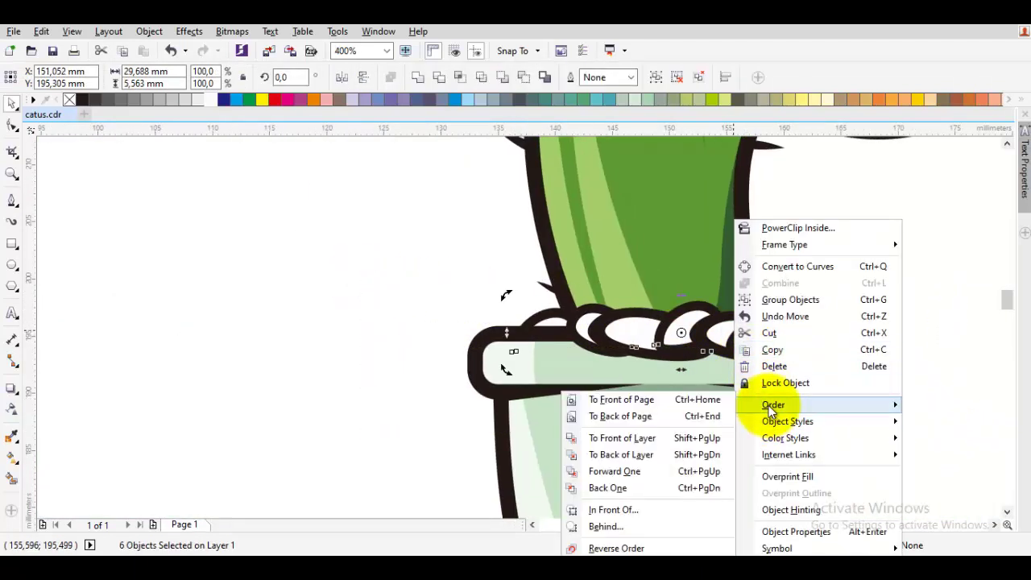
pyautogui.click(609, 508)
pyautogui.click(667, 251)
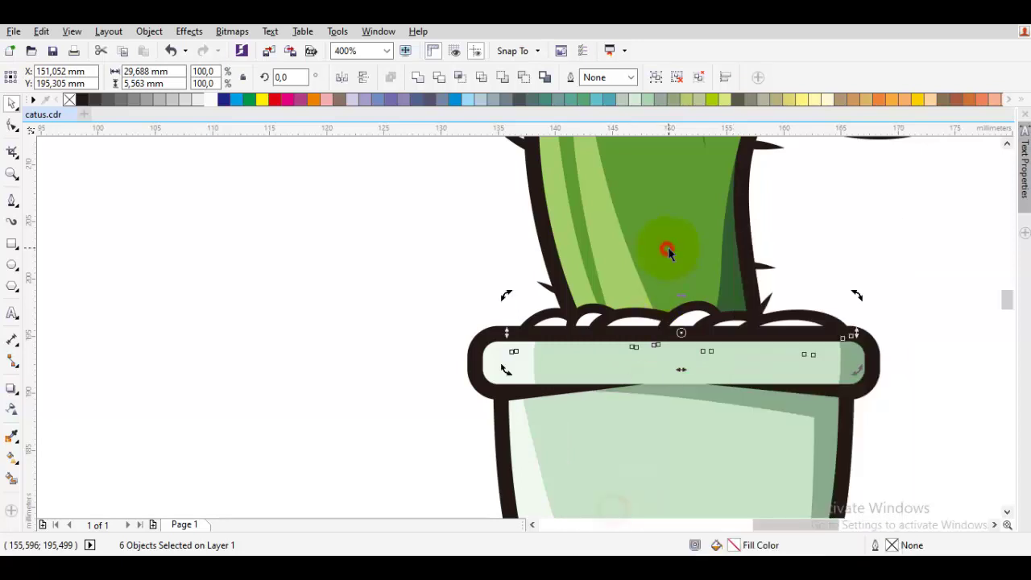
pyautogui.scroll(2, 732, 305)
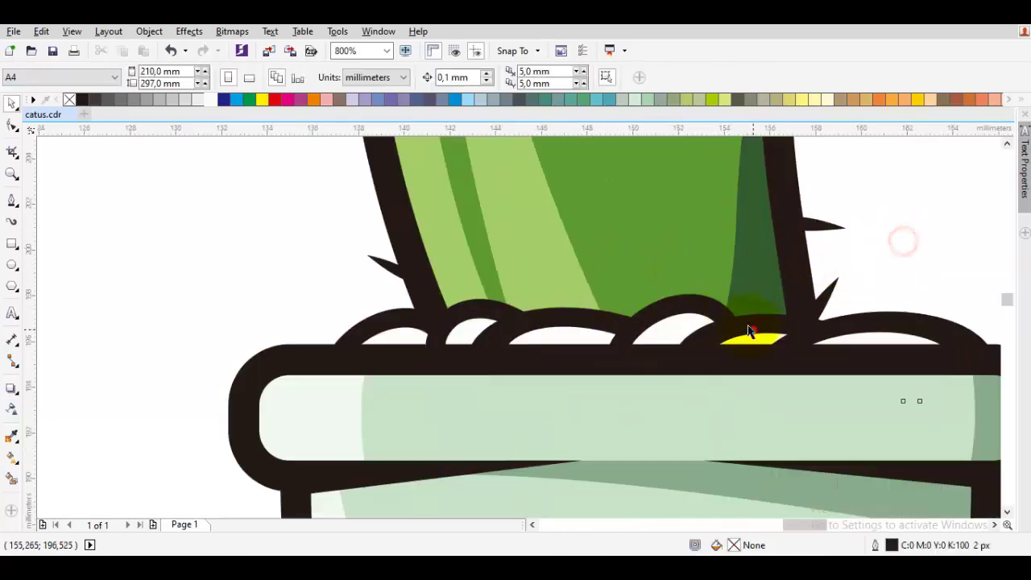
# Add a copy of the unstretched pebble over the trunk's right base and stack it directly in front of the cactus
pyautogui.click(748, 330)
pyautogui.moveTo(735, 318); pyautogui.dragTo(821, 287)
pyautogui.click(928, 255)
pyautogui.rightClick(822, 288)
pyautogui.moveTo(858, 406)
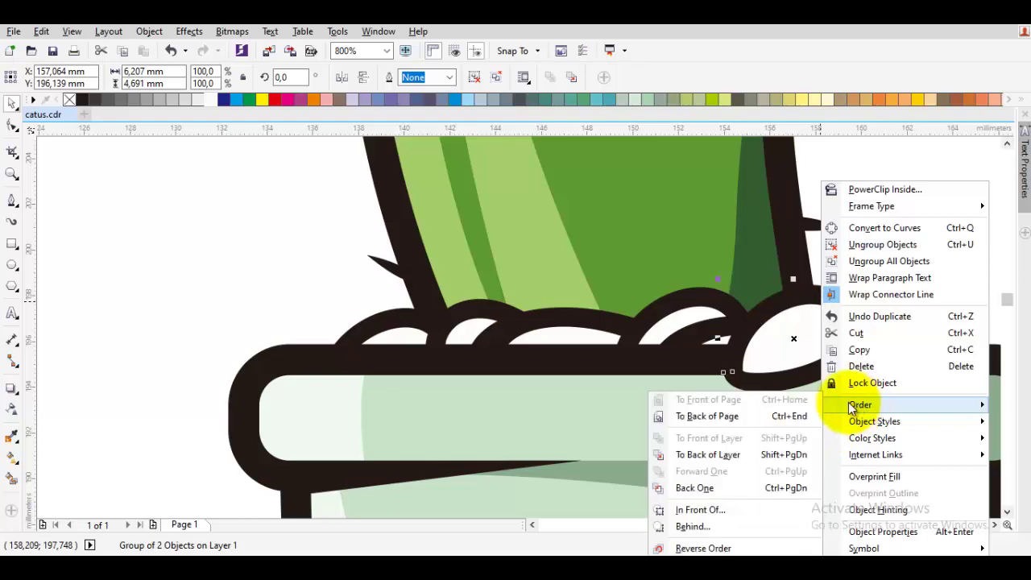
pyautogui.click(693, 504)
pyautogui.click(692, 243)
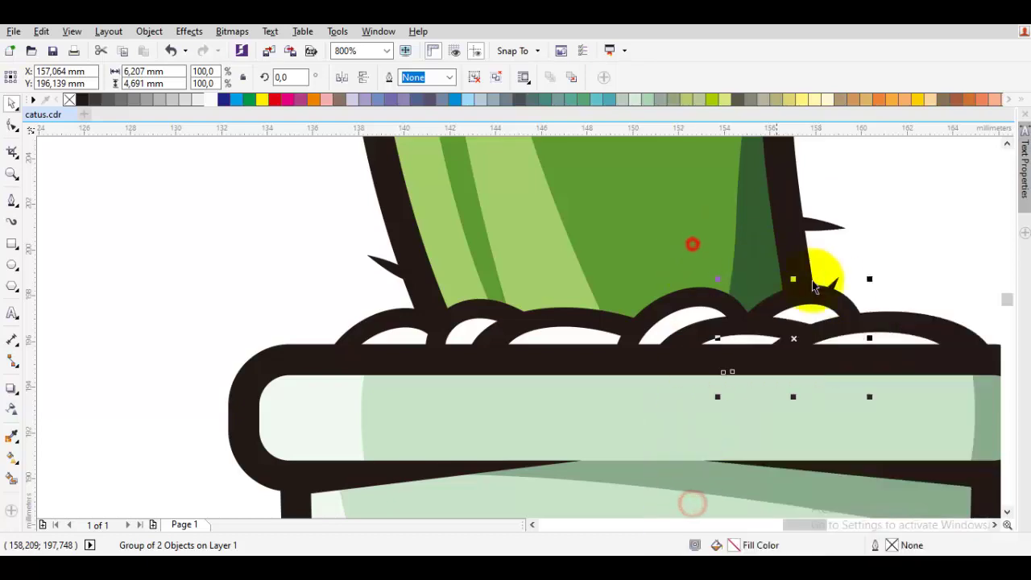
# Copy that pebble to the trunk's middle, stack it directly in front of the cactus, and nudge it above the stretched pebble
pyautogui.scroll(1, 836, 299)
pyautogui.moveTo(836, 300); pyautogui.dragTo(433, 292)
pyautogui.rightClick(433, 292)
pyautogui.moveTo(483, 405)
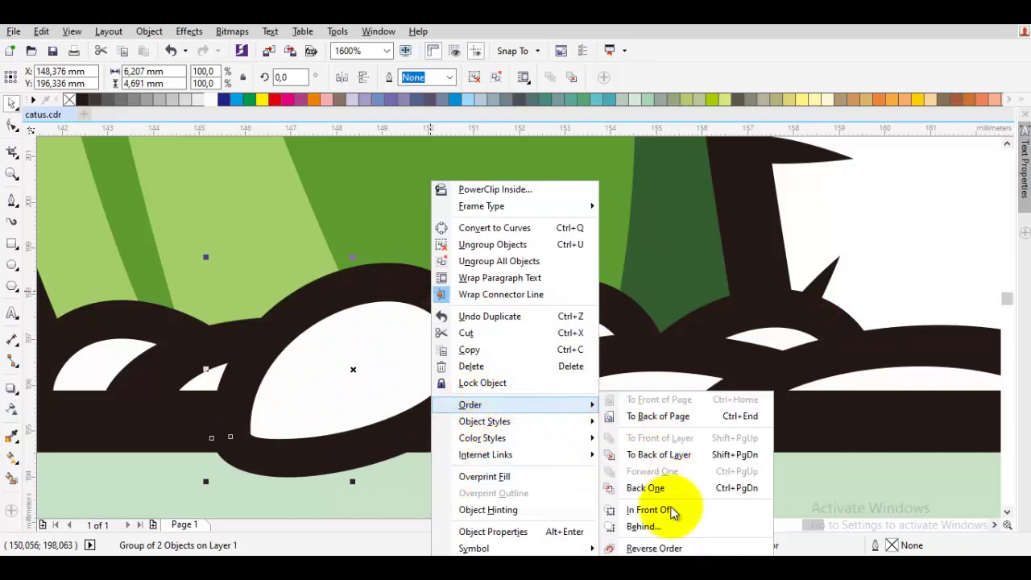
pyautogui.click(658, 508)
pyautogui.click(636, 285)
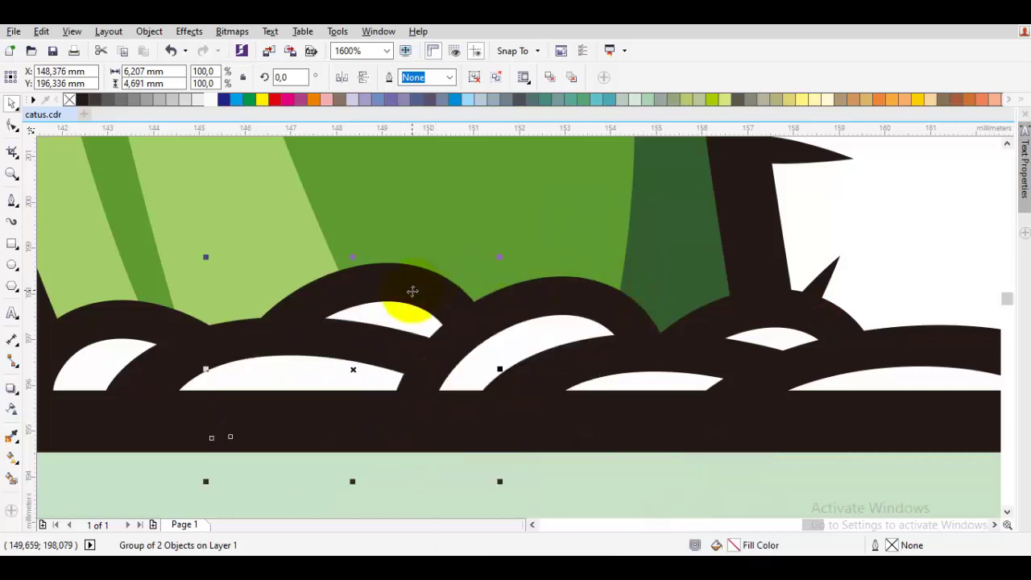
pyautogui.moveTo(412, 291); pyautogui.dragTo(443, 276)
pyautogui.scroll(-1, 443, 277)
pyautogui.click(709, 224)
# Add a copy of the mirrored pebble at the trunk's left base, stack it directly in front of the cactus, and lower it slightly
pyautogui.moveTo(278, 319); pyautogui.dragTo(261, 235)
pyautogui.scroll(1, 348, 304)
pyautogui.rightClick(265, 229)
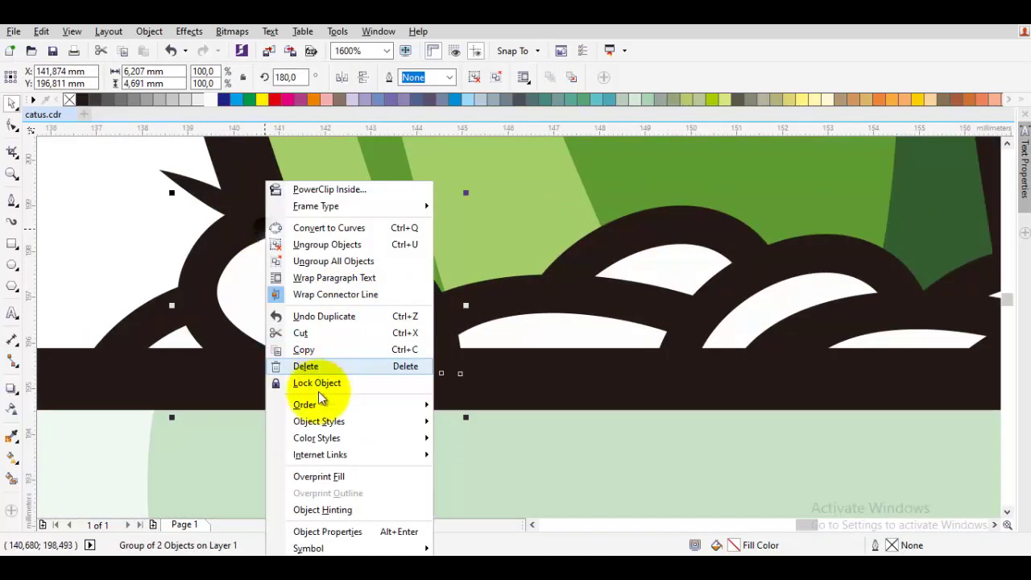
pyautogui.moveTo(356, 404)
pyautogui.click(508, 505)
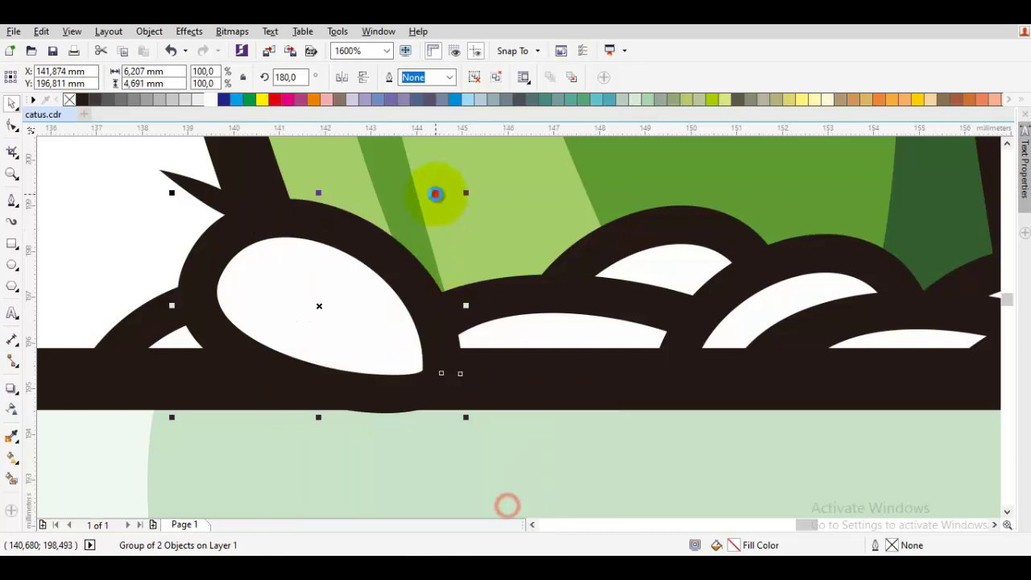
pyautogui.click(436, 194)
pyautogui.moveTo(373, 237); pyautogui.dragTo(398, 263)
# Stretch the leftmost pebble outward to about 118% width and shift it slightly left along the rim
pyautogui.moveTo(329, 264); pyautogui.dragTo(691, 268)
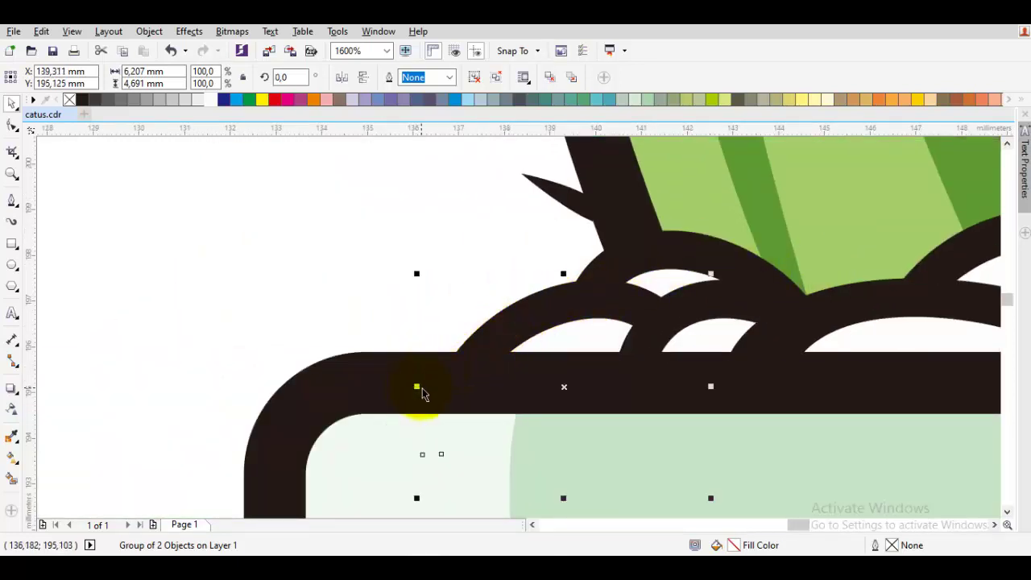
pyautogui.moveTo(416, 385); pyautogui.dragTo(371, 383)
pyautogui.moveTo(577, 325); pyautogui.dragTo(561, 320)
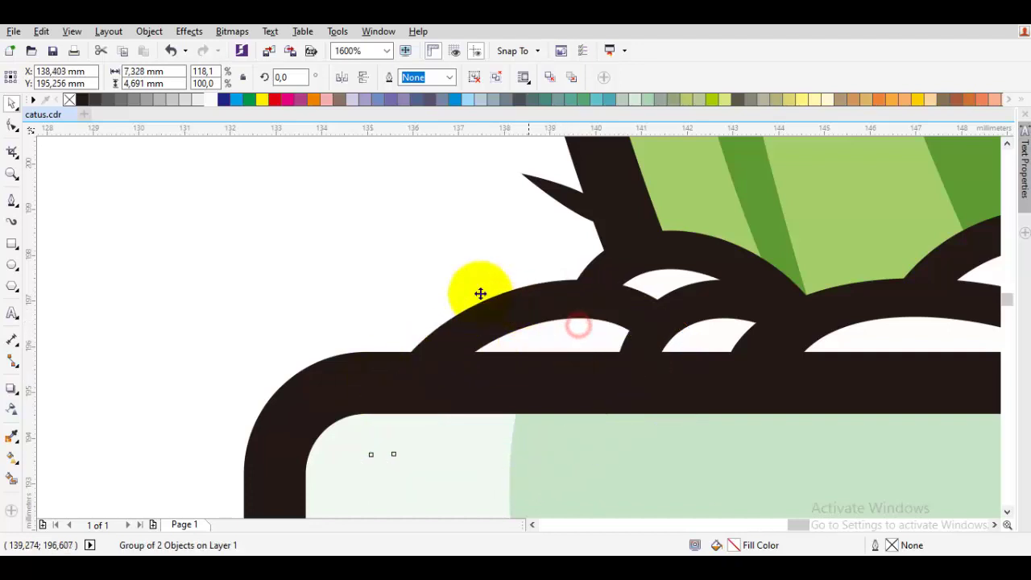
pyautogui.click(460, 283)
# Group the cactus, pot and all pebbles into one object
pyautogui.scroll(-1, 460, 283)
pyautogui.scroll(-4, 475, 274)
pyautogui.scroll(-2, 706, 295)
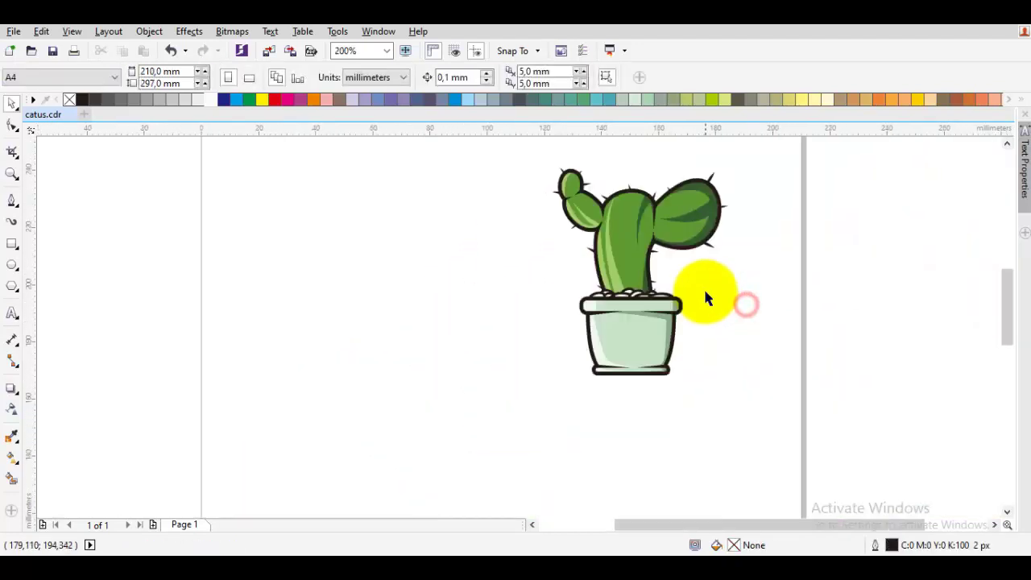
pyautogui.moveTo(393, 182); pyautogui.dragTo(393, 184)
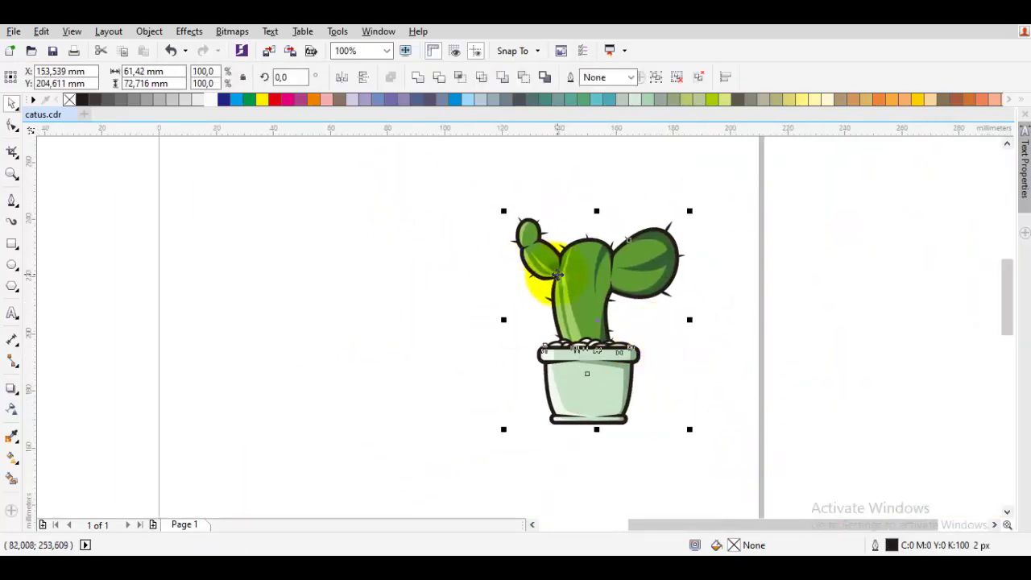
pyautogui.rightClick(564, 306)
pyautogui.click(595, 300)
pyautogui.click(709, 326)
# Draw a rectangle about 28.9 by 2.9 mm just below the pot's base and fully round its corners to 1.457 mm
pyautogui.scroll(1, 609, 329)
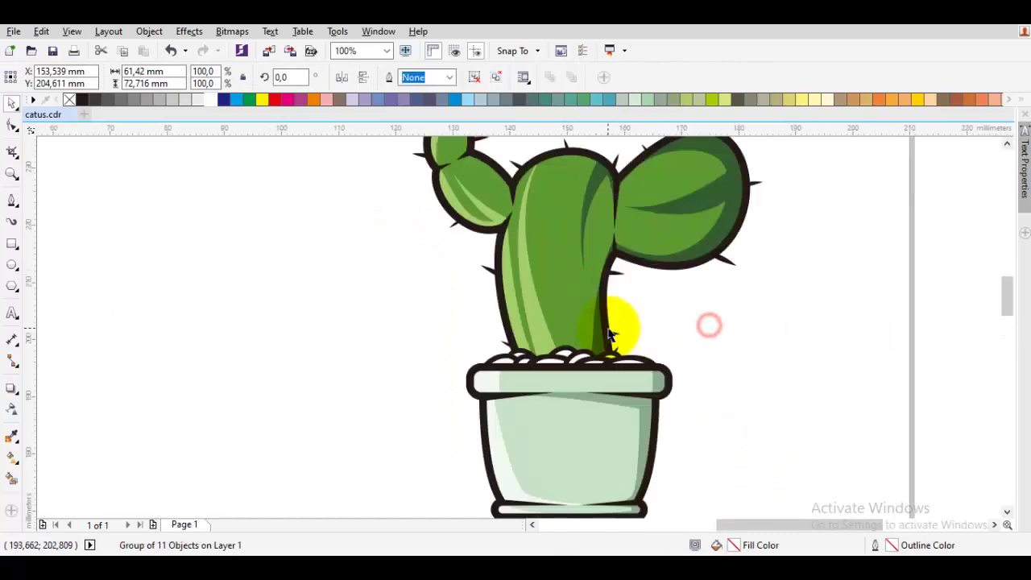
pyautogui.moveTo(573, 326); pyautogui.dragTo(383, 362)
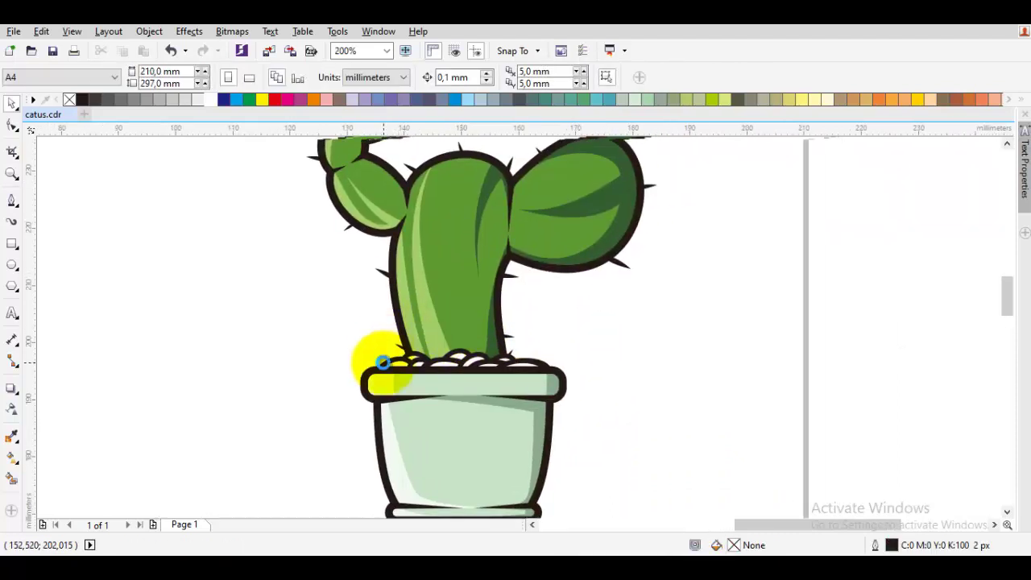
pyautogui.click(12, 243)
pyautogui.moveTo(373, 414); pyautogui.dragTo(389, 310)
pyautogui.scroll(1, 423, 429)
pyautogui.moveTo(422, 428)
pyautogui.mouseDown()
pyautogui.moveTo(348, 404)
pyautogui.moveTo(360, 384)
pyautogui.moveTo(675, 417)
pyautogui.mouseUp()
pyautogui.press('space')
pyautogui.hotkey('ctrl', 'z')
pyautogui.press('space')
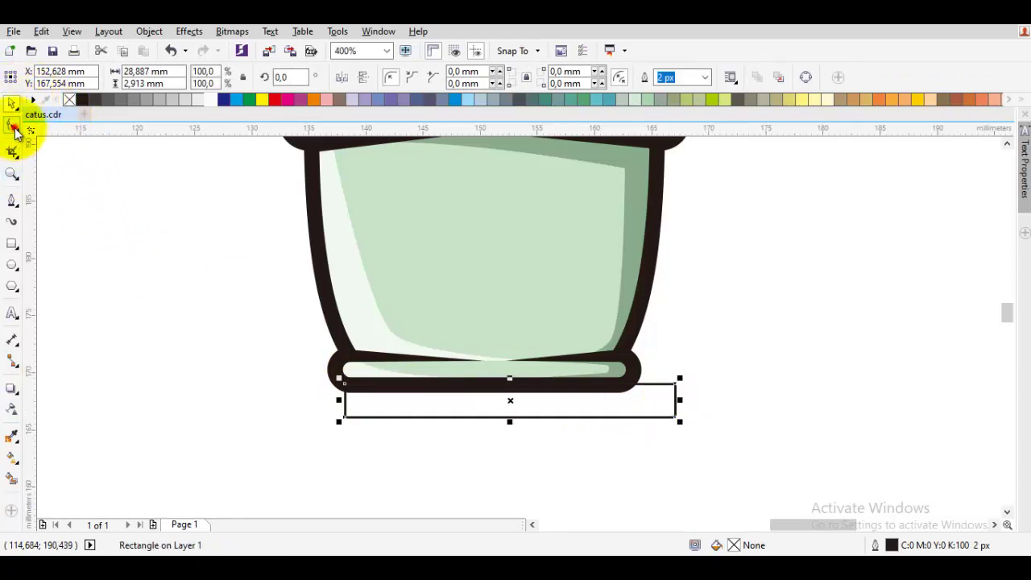
pyautogui.click(13, 127)
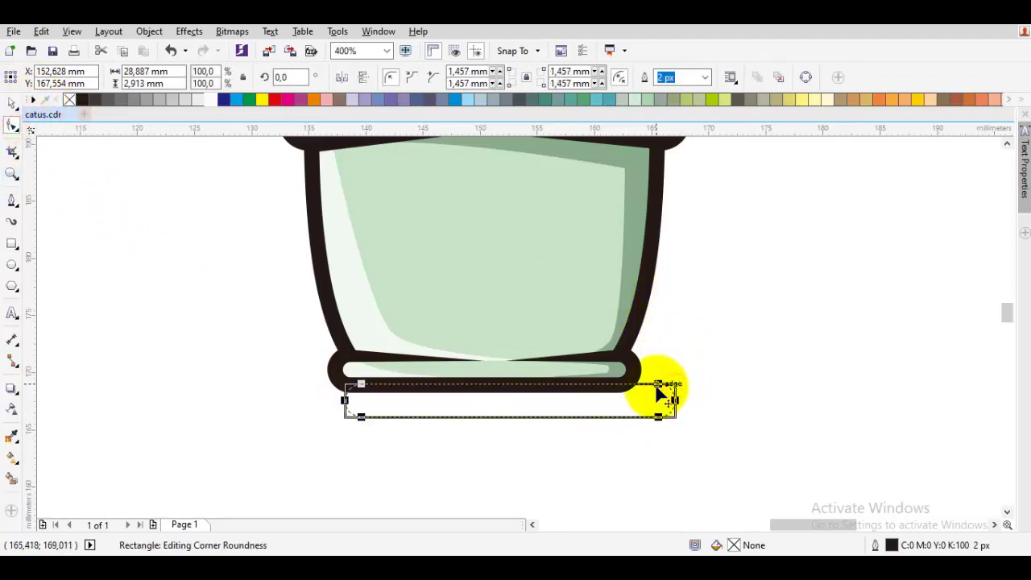
pyautogui.press('space')
# Align the rounded bar's horizontal centre with the cactus illustration
pyautogui.keyDown('shift'); pyautogui.click(610, 334); pyautogui.keyUp('shift')
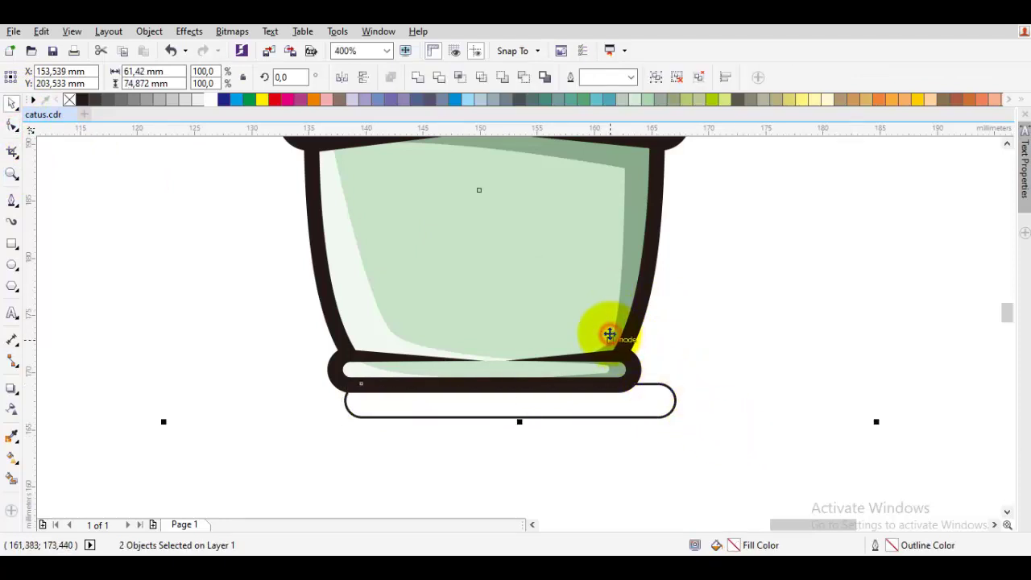
pyautogui.click(778, 333)
pyautogui.click(628, 390)
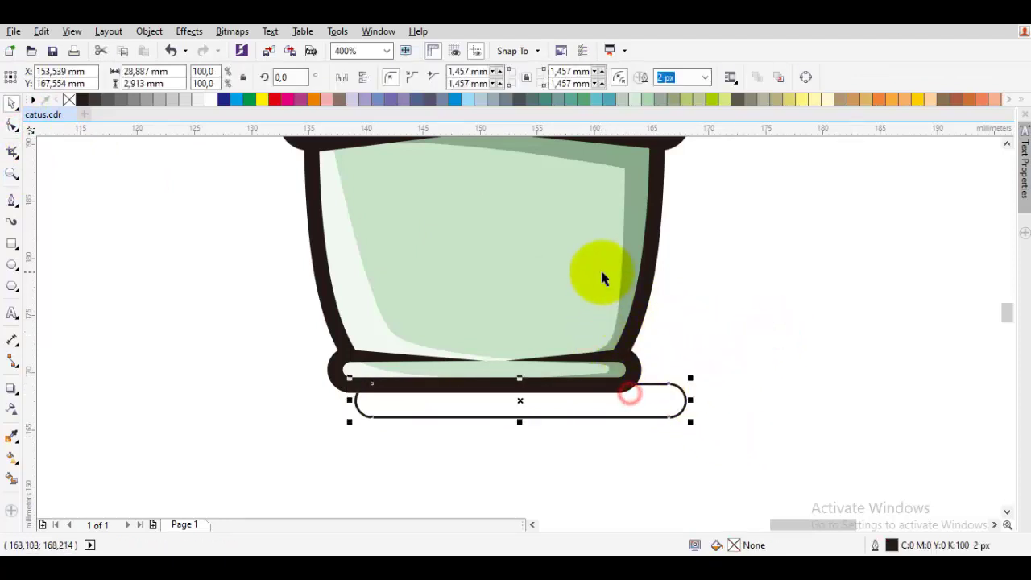
# Move the rounded bar against the pot's base and resize it to about 48.6 by 2.1 mm
pyautogui.moveTo(519, 409); pyautogui.dragTo(500, 445)
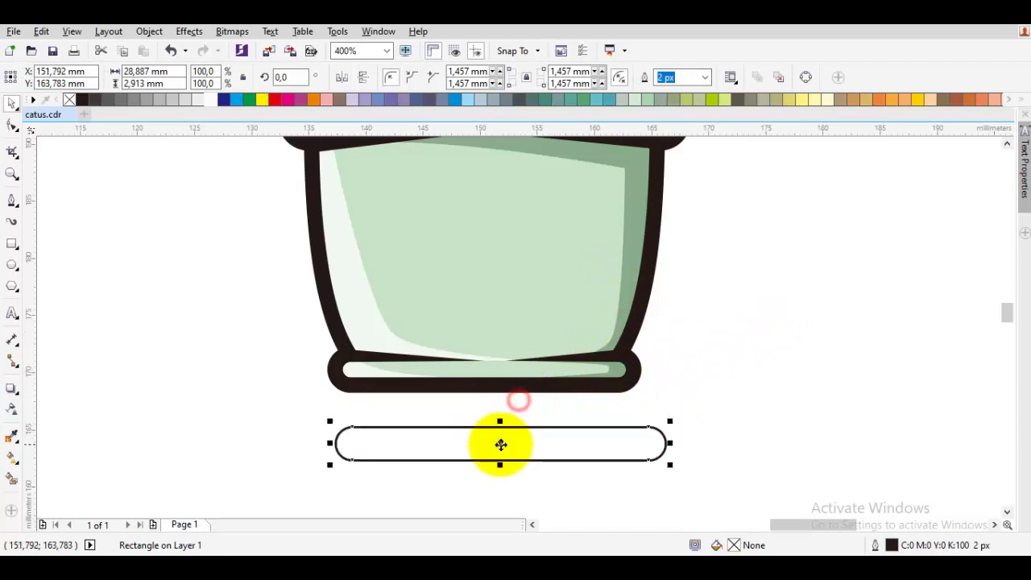
pyautogui.moveTo(485, 411); pyautogui.dragTo(503, 392)
pyautogui.moveTo(654, 391); pyautogui.dragTo(765, 396)
pyautogui.scroll(4, 499, 413)
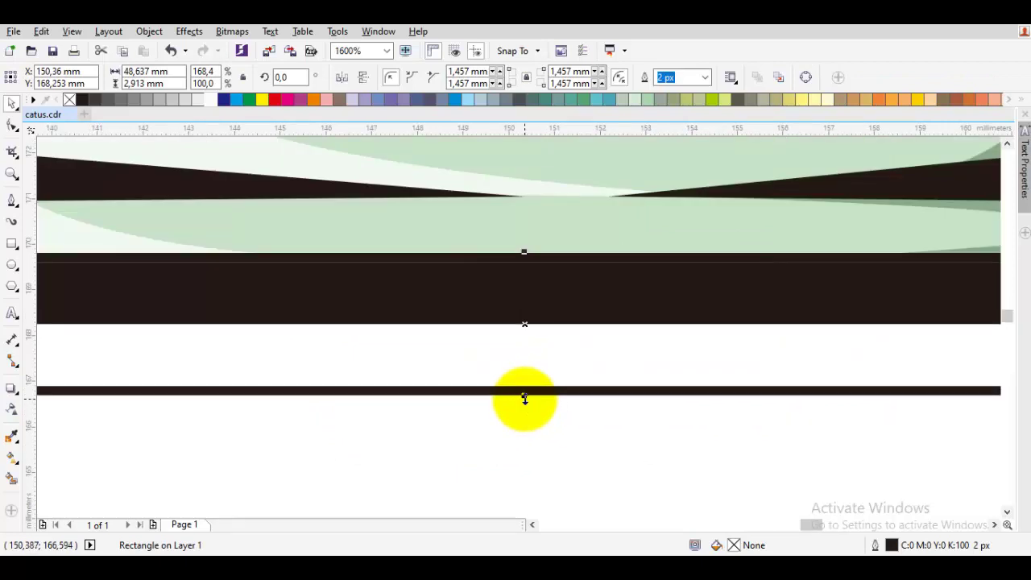
pyautogui.moveTo(525, 397); pyautogui.dragTo(524, 360)
# Fill the bar with the black sampled from the pot's base outline and remove the bar's own outline
pyautogui.press('i')
pyautogui.click(553, 287)
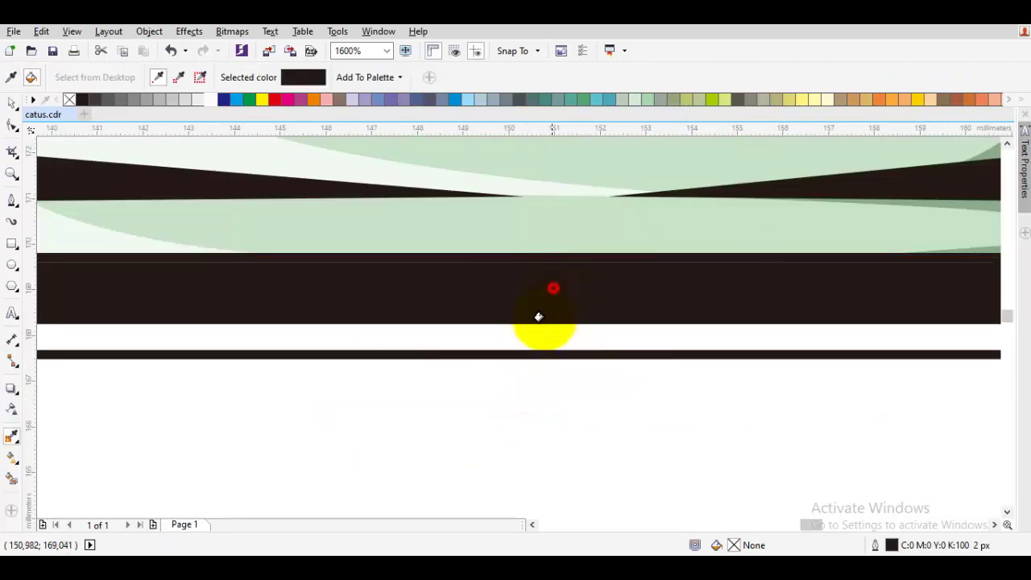
pyautogui.click(540, 333)
pyautogui.press('space')
pyautogui.rightClick(71, 99)
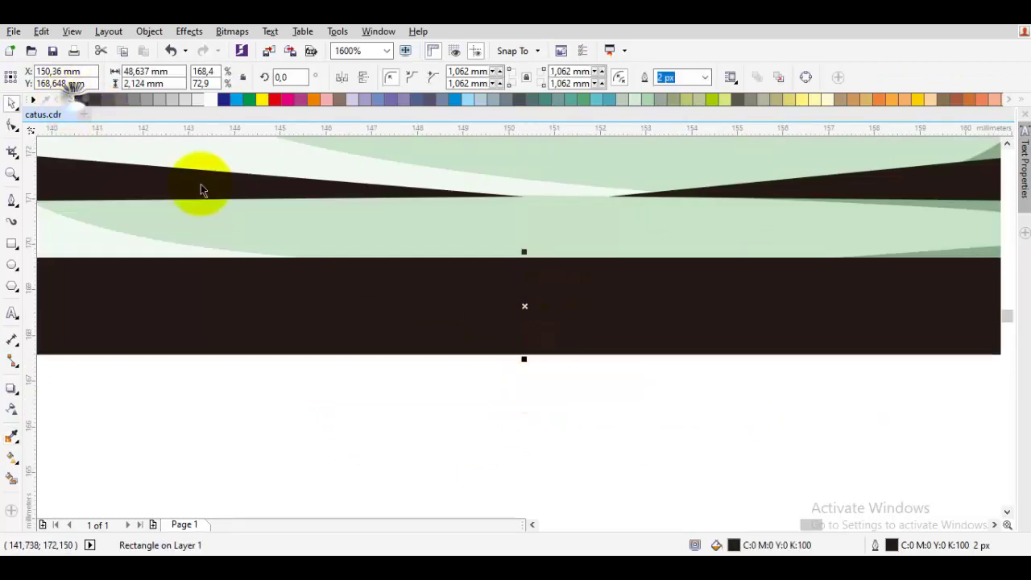
pyautogui.click(416, 294)
pyautogui.scroll(-3, 416, 305)
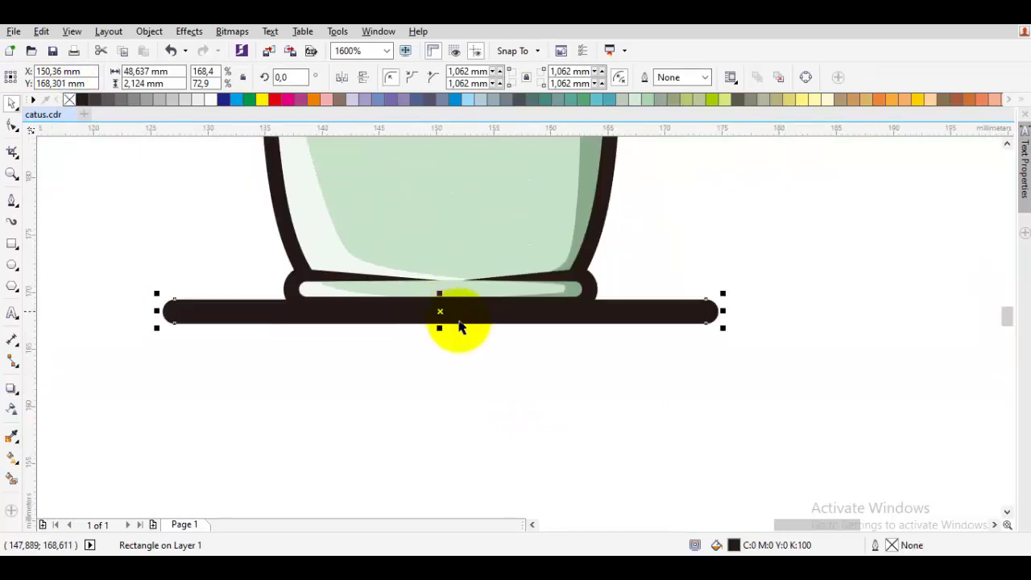
# Reduce the ground bar's height to about 1.1 mm, flush with the underside of the pot's base
pyautogui.click(511, 348)
pyautogui.click(495, 317)
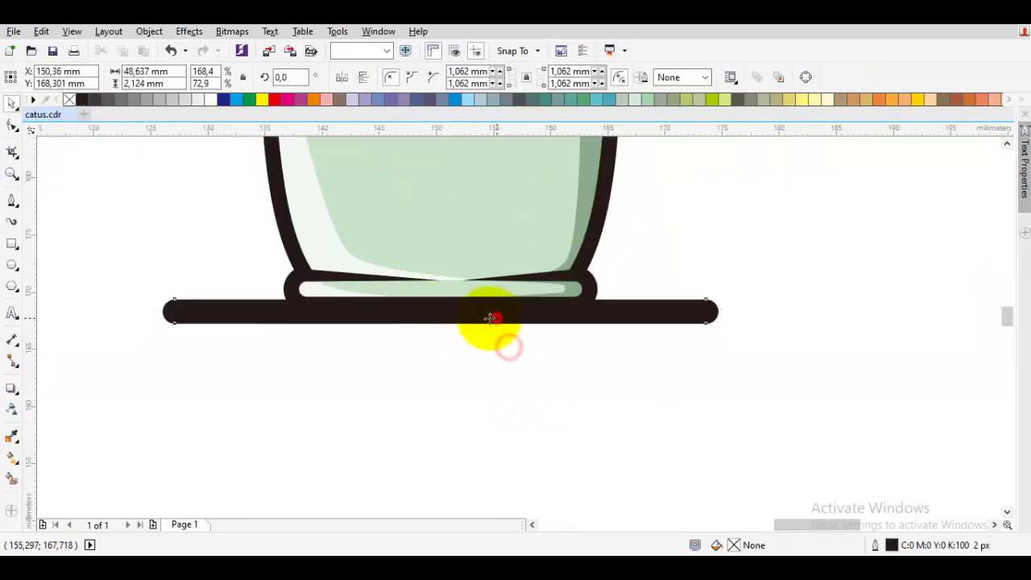
pyautogui.scroll(2, 433, 321)
pyautogui.moveTo(439, 328); pyautogui.dragTo(449, 290)
pyautogui.click(447, 334)
pyautogui.scroll(-3, 457, 332)
pyautogui.scroll(2, 516, 330)
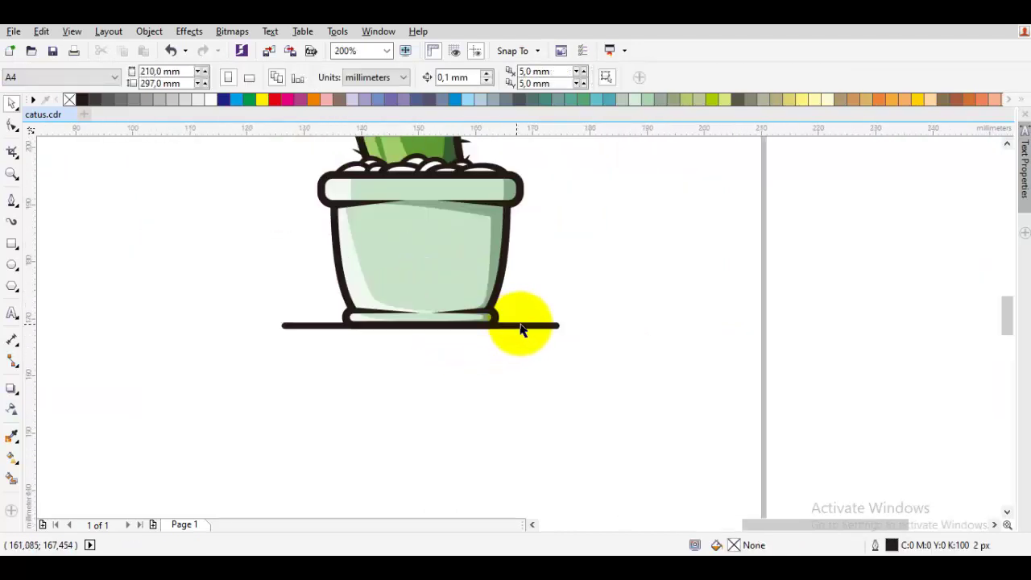
# Shorten the ground bar symmetrically about its centre to about 40.6 mm wide
pyautogui.click(563, 328)
pyautogui.scroll(2, 563, 330)
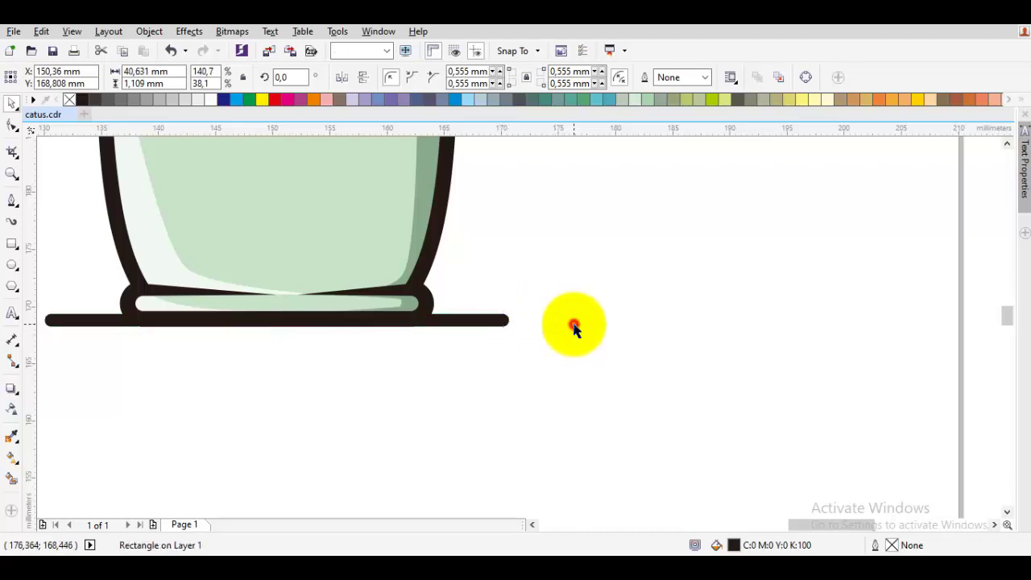
pyautogui.click(573, 327)
pyautogui.scroll(-2, 571, 326)
pyautogui.scroll(-1, 569, 330)
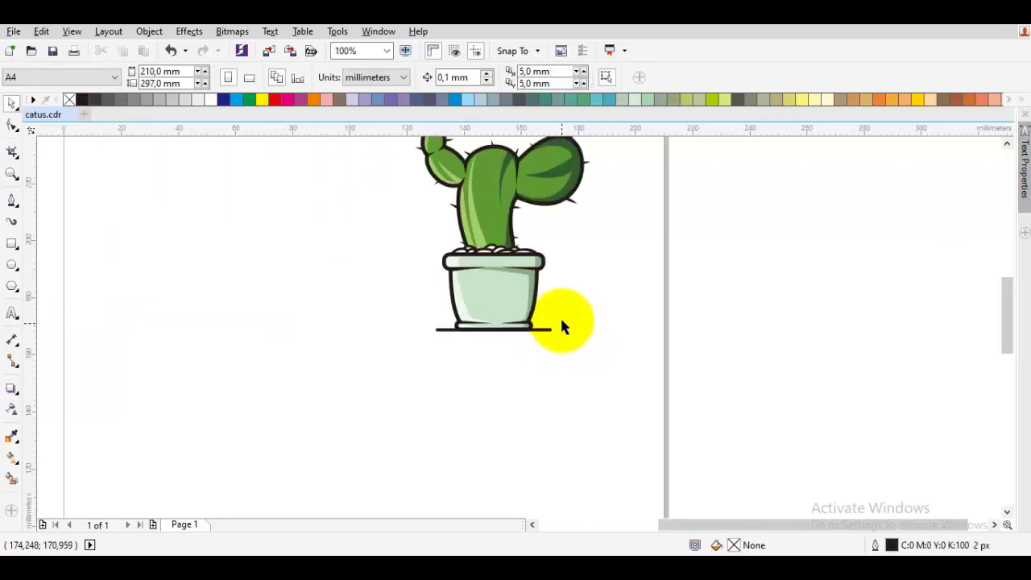
# Group the ground bar with the cactus illustration and convert the group to curves
pyautogui.moveTo(562, 320); pyautogui.dragTo(568, 393)
pyautogui.moveTo(742, 437); pyautogui.dragTo(315, 172)
pyautogui.rightClick(505, 273)
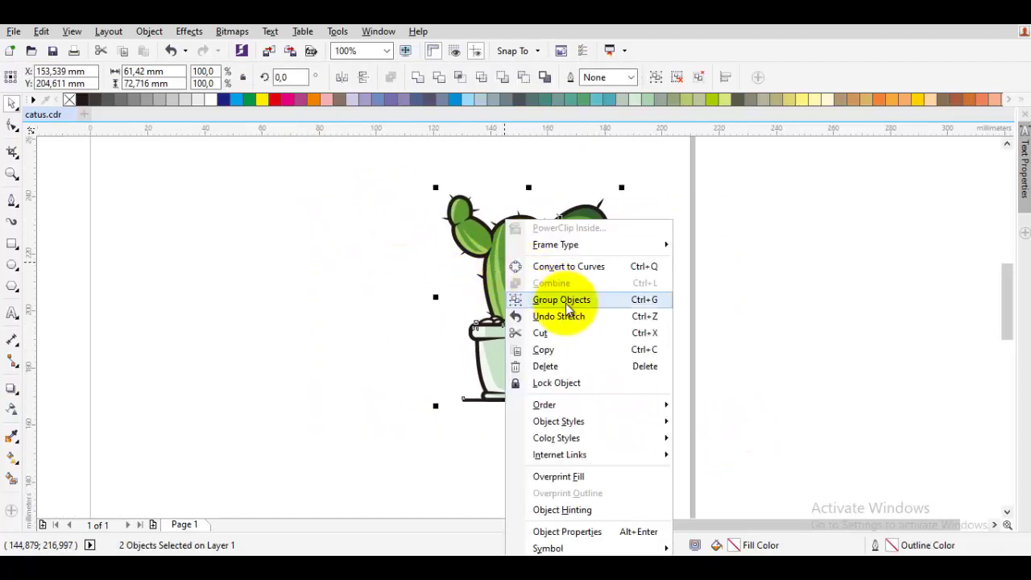
pyautogui.click(566, 305)
pyautogui.rightClick(501, 294)
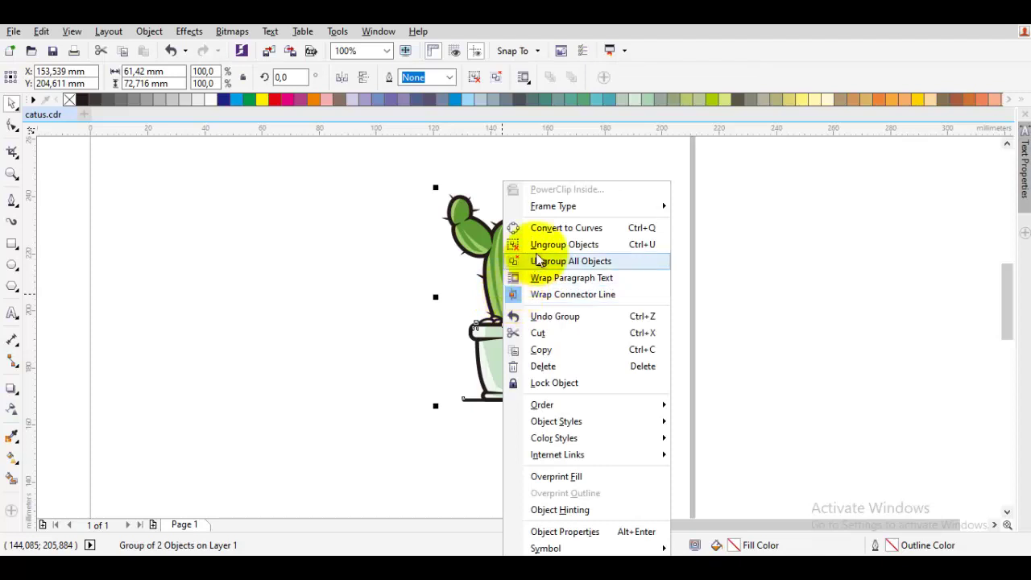
pyautogui.click(539, 227)
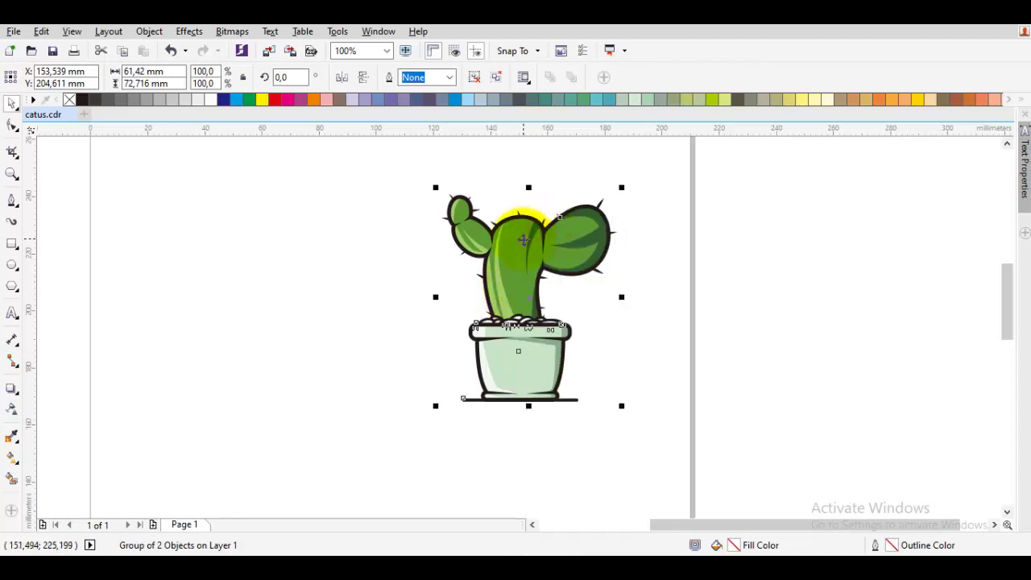
pyautogui.scroll(3, 540, 299)
pyautogui.scroll(-3, 564, 314)
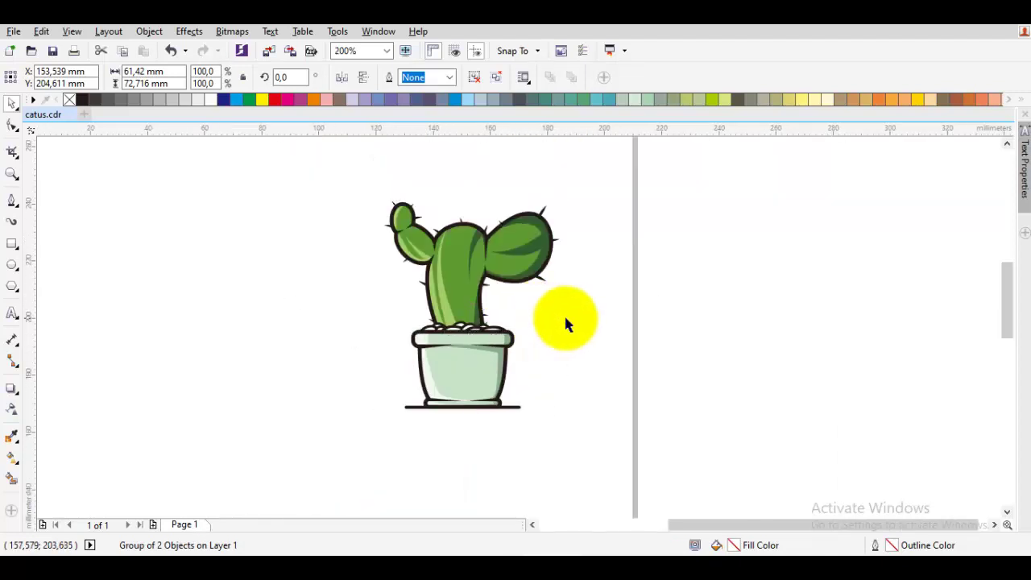
pyautogui.click(564, 317)
pyautogui.scroll(3, 429, 301)
pyautogui.scroll(-3, 429, 301)
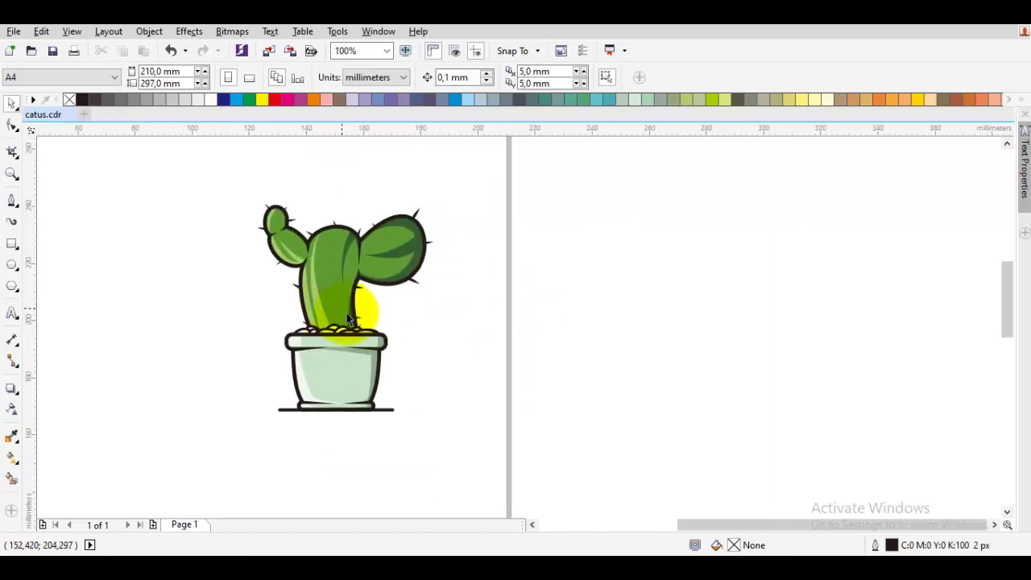
# Draw a circle about 82.7 mm in diameter around the whole cactus illustration and nudge it into place
pyautogui.scroll(3, 391, 362)
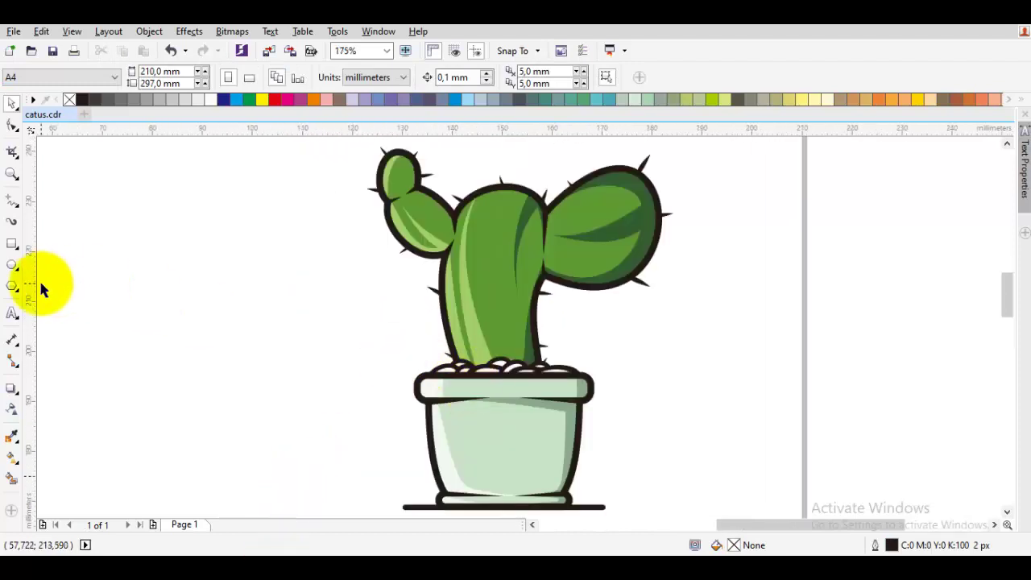
pyautogui.click(11, 266)
pyautogui.scroll(-3, 437, 322)
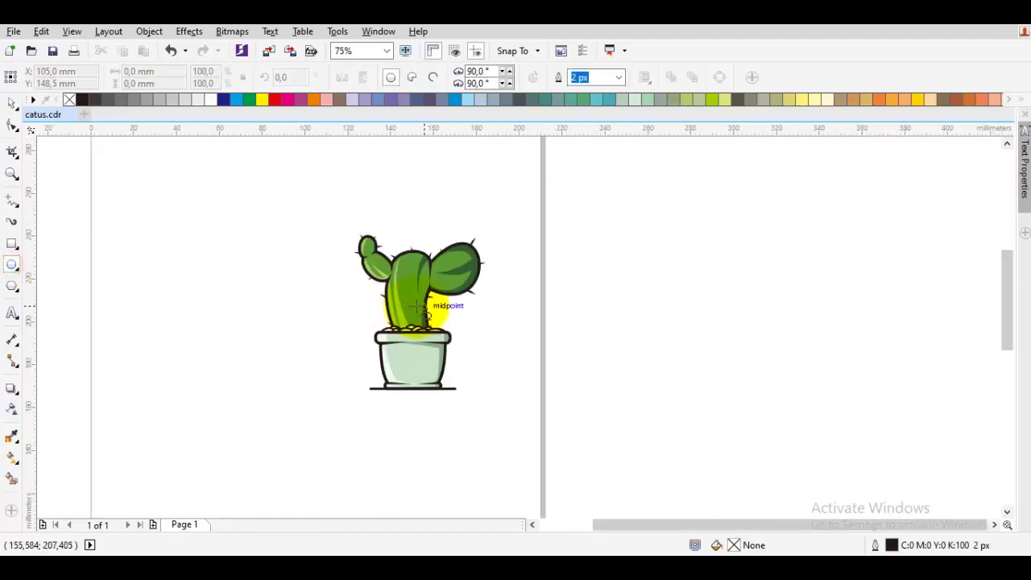
pyautogui.moveTo(415, 305); pyautogui.dragTo(465, 394)
pyautogui.scroll(3, 465, 394)
pyautogui.moveTo(484, 359)
pyautogui.mouseDown()
pyautogui.moveTo(472, 357)
pyautogui.moveTo(480, 341)
pyautogui.mouseUp()
# Send the large circle to the back of the layer
pyautogui.rightClick(483, 343)
pyautogui.moveTo(523, 389)
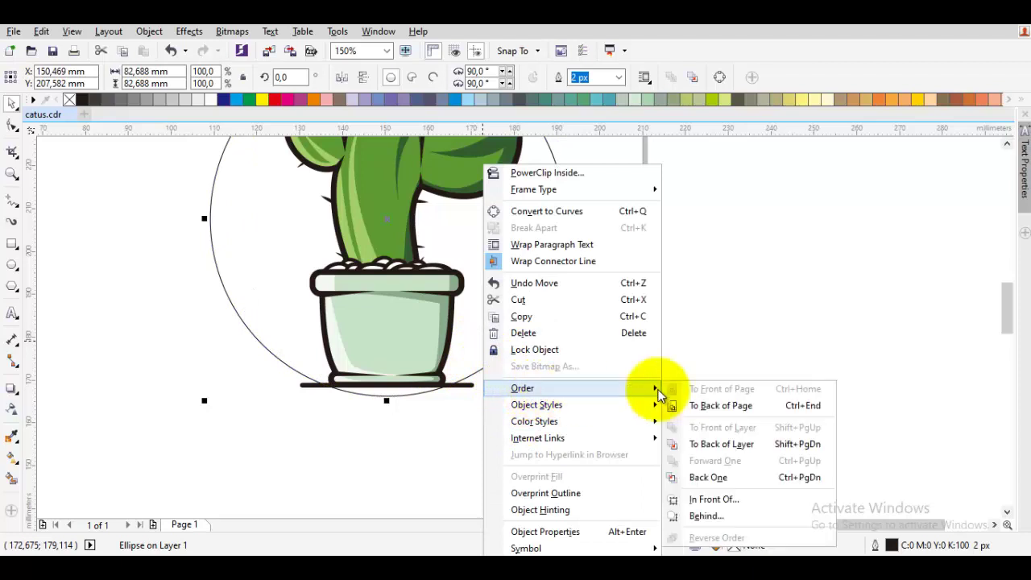
pyautogui.click(729, 443)
# Shift the circle slightly to centre it around the cactus and enlarge it to about 85.3 mm
pyautogui.scroll(-3, 645, 376)
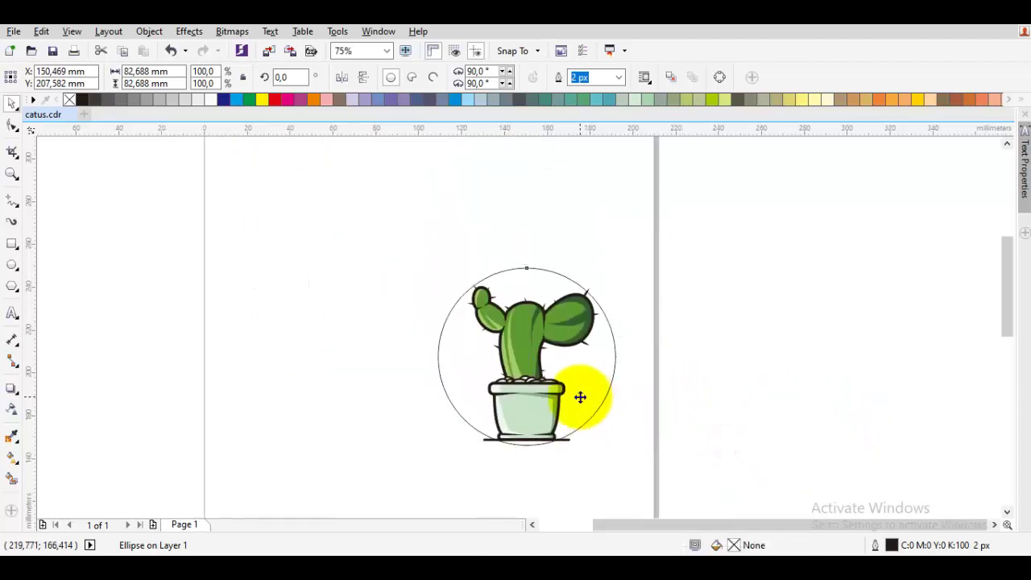
pyautogui.scroll(3, 583, 390)
pyautogui.moveTo(583, 386); pyautogui.dragTo(583, 386)
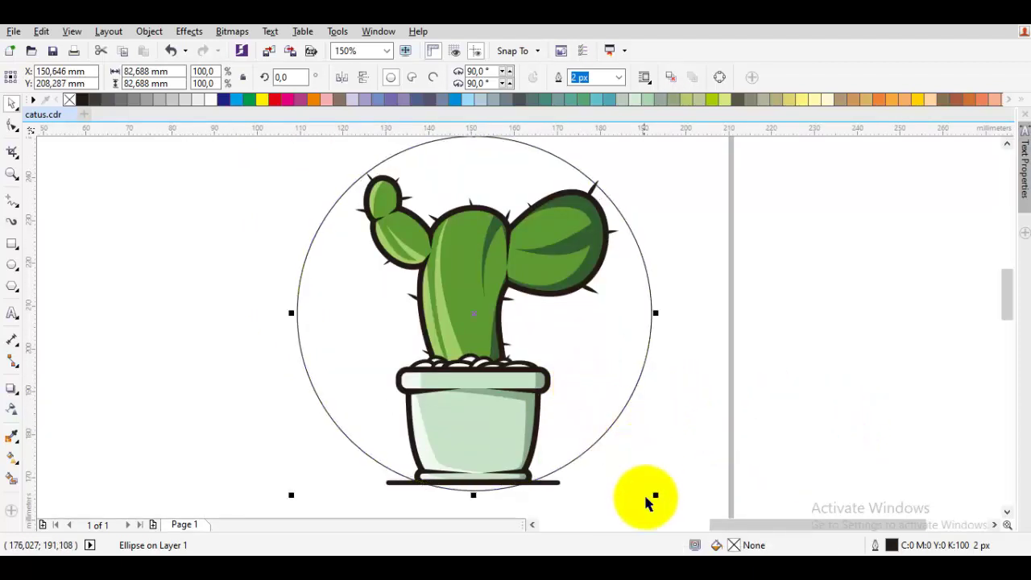
pyautogui.moveTo(658, 497); pyautogui.dragTo(661, 503)
pyautogui.click(669, 486)
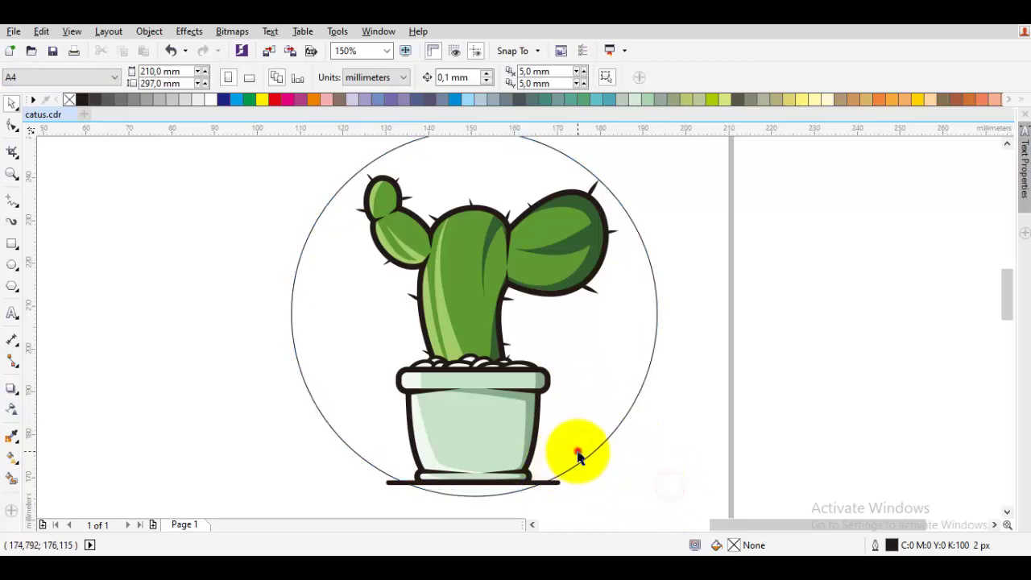
# Draw a rectangle about 51 x 8.5 mm beneath the ground line, covering the circle's lowest part
pyautogui.click(577, 451)
pyautogui.scroll(-2, 578, 447)
pyautogui.scroll(4, 563, 421)
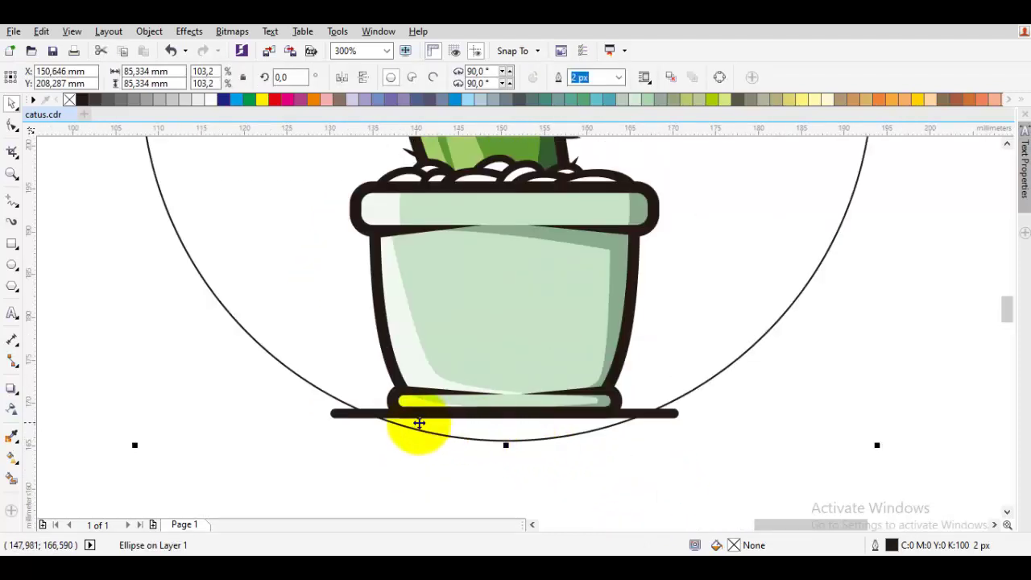
pyautogui.press('F6')
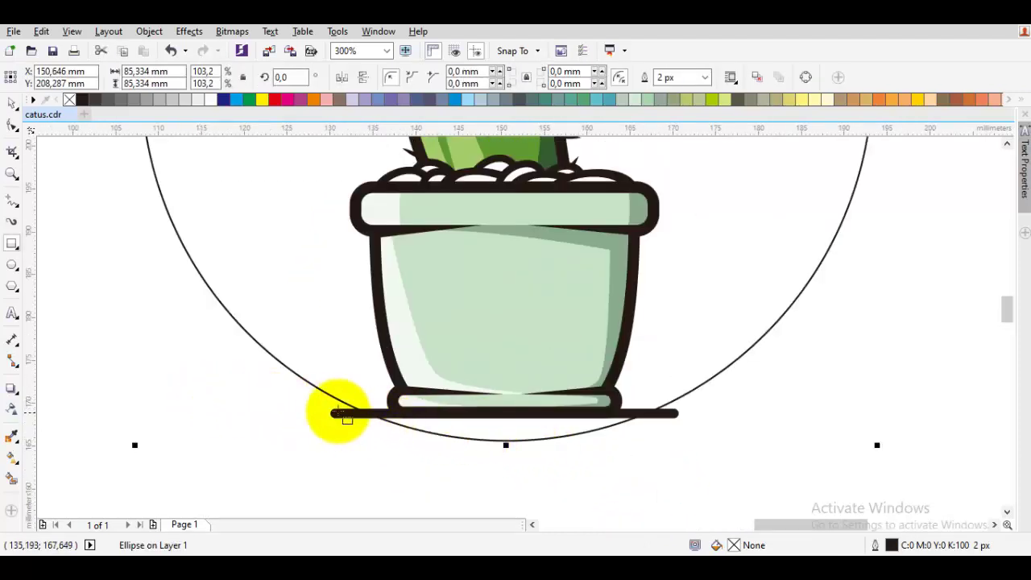
pyautogui.moveTo(330, 413); pyautogui.dragTo(769, 485)
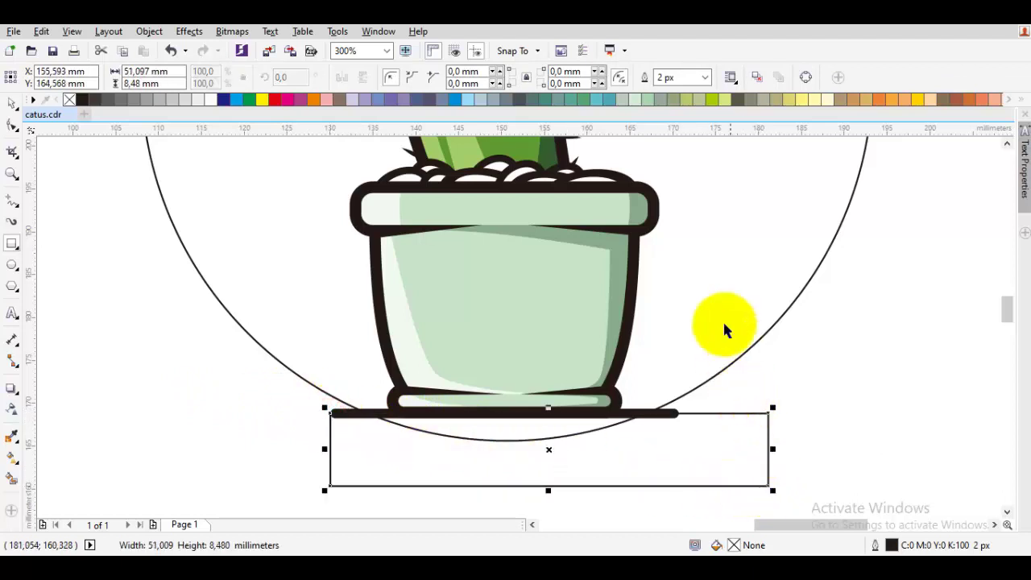
# Cut the rectangle out of the circle with Back Minus Front, leaving a flat lower edge at the ground line
pyautogui.press('space')
pyautogui.keyDown('shift'); pyautogui.click(564, 201); pyautogui.keyUp('shift')
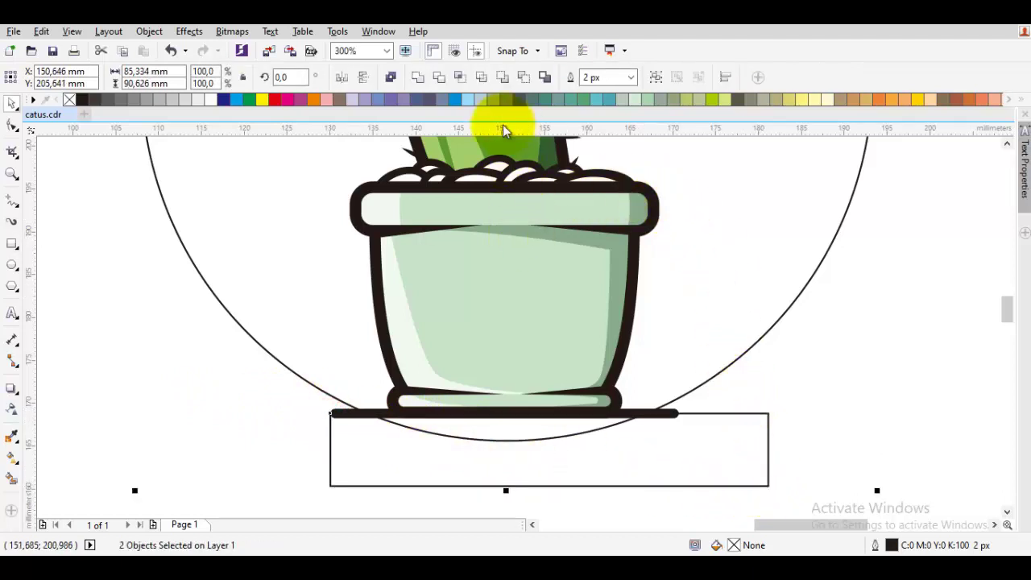
pyautogui.click(524, 79)
pyautogui.scroll(-2, 478, 435)
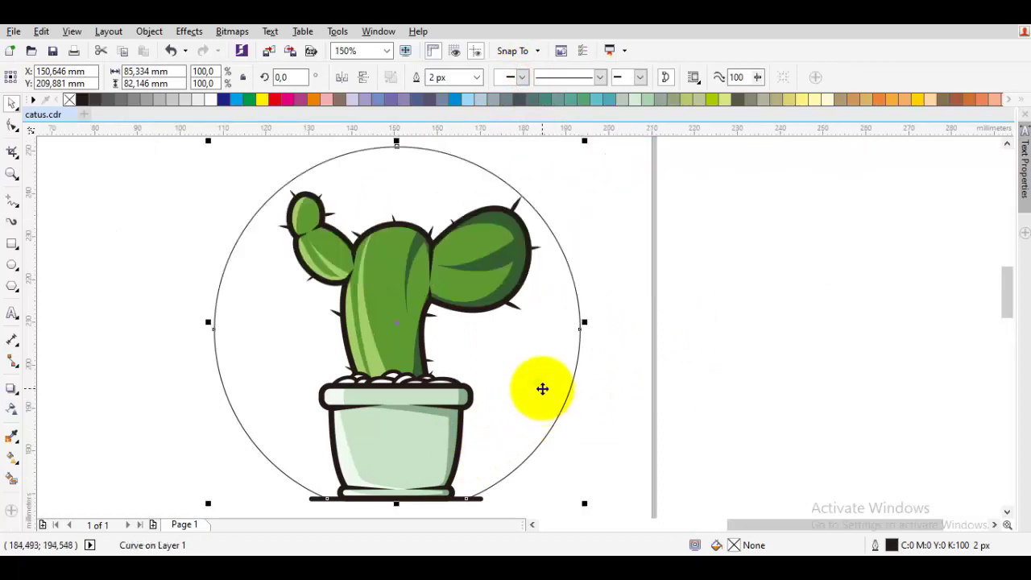
pyautogui.rightClick(544, 394)
pyautogui.moveTo(701, 389)
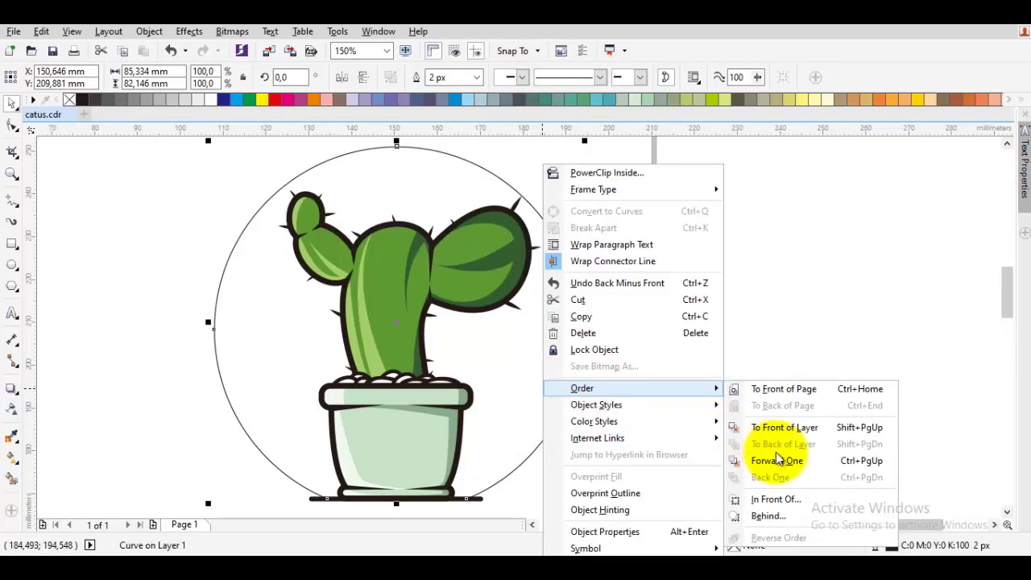
pyautogui.click(778, 322)
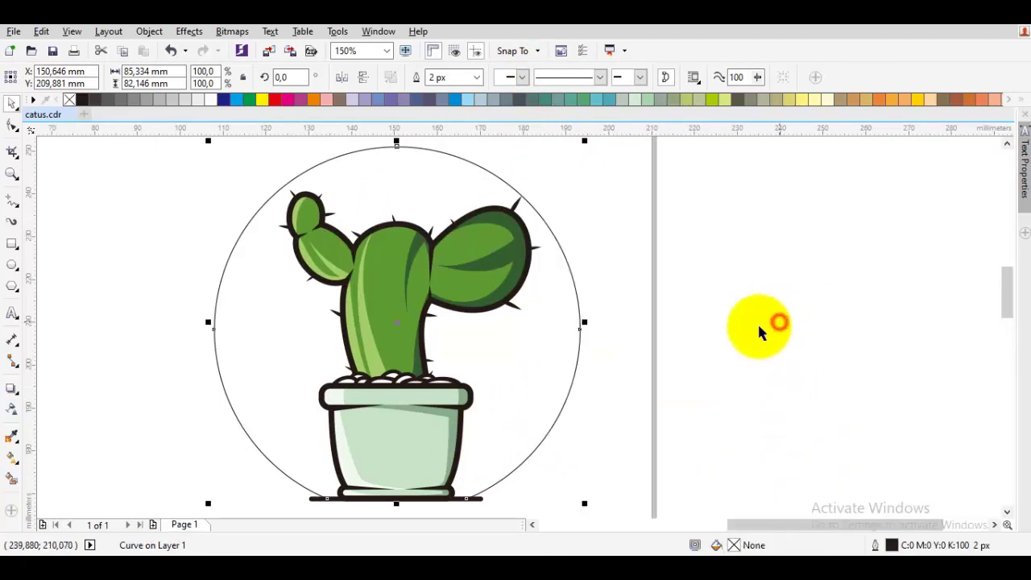
# Order the trimmed circle behind the potted cactus illustration
pyautogui.click(546, 368)
pyautogui.rightClick(557, 347)
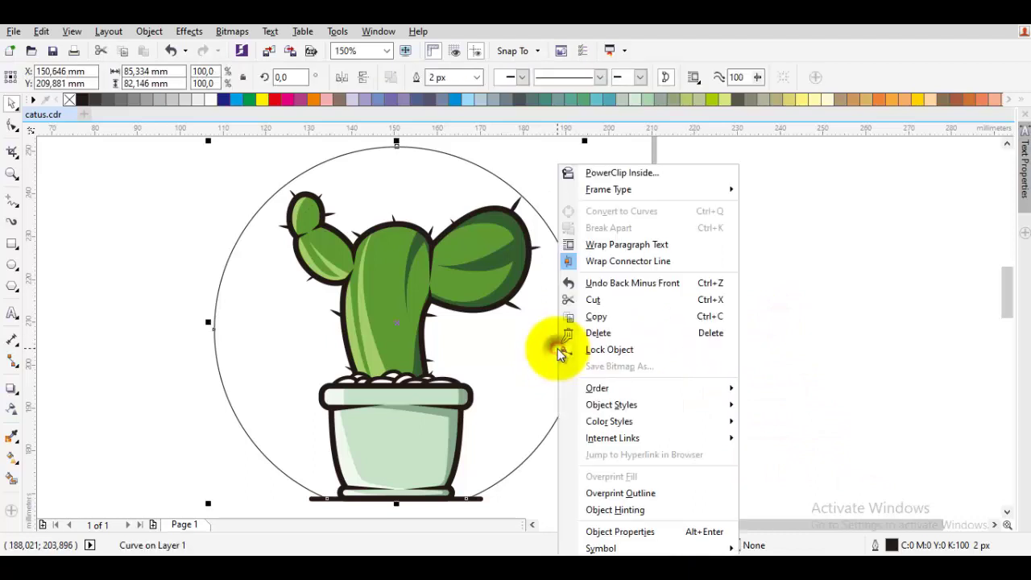
pyautogui.moveTo(631, 389)
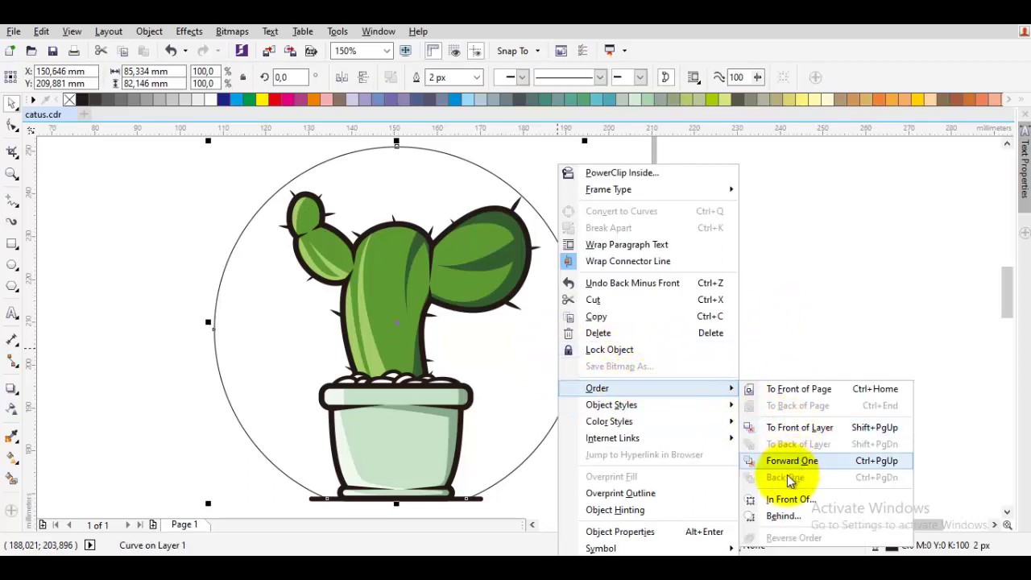
pyautogui.click(773, 516)
pyautogui.click(427, 458)
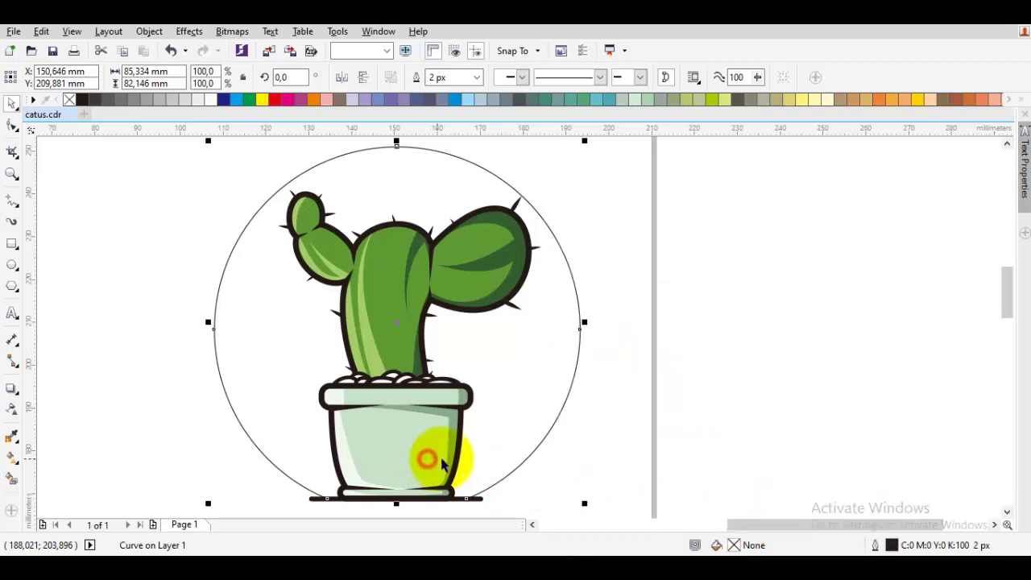
pyautogui.click(679, 452)
# Fill the trimmed circle with golden yellow (C:0 M:20 Y:100 K:0) and remove its outline
pyautogui.click(524, 424)
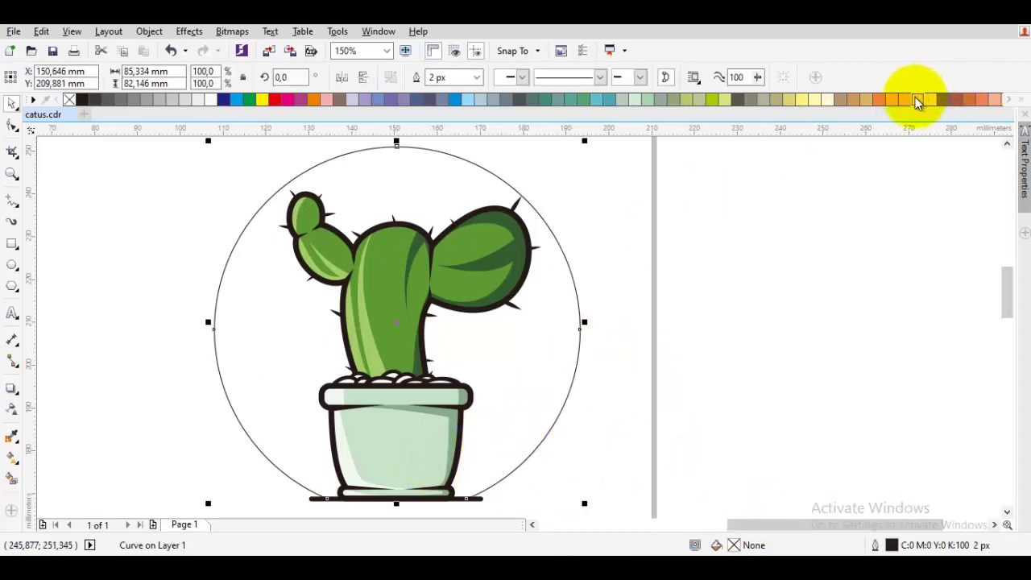
pyautogui.click(917, 99)
pyautogui.hscroll(-2, 145, 166)
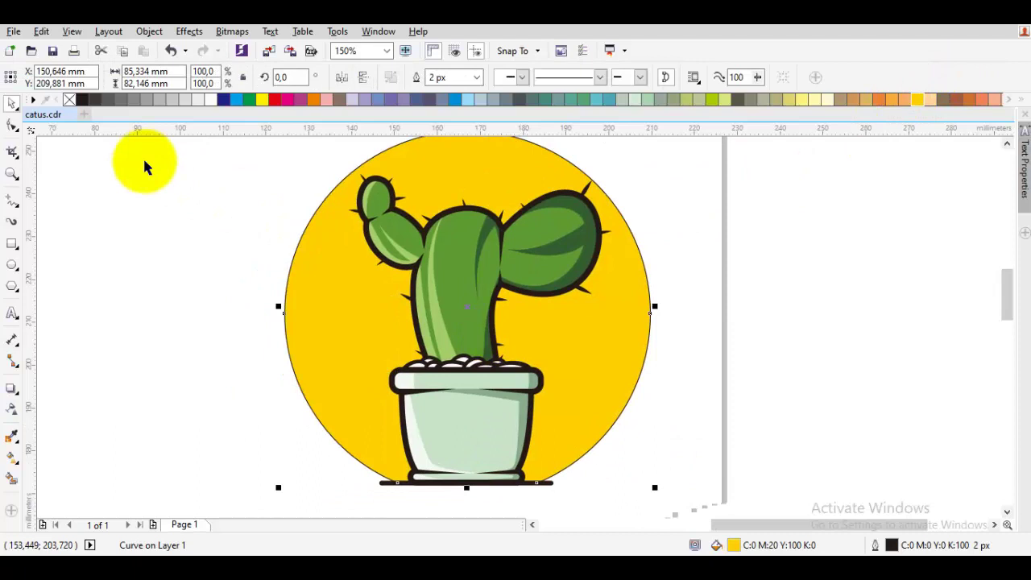
pyautogui.rightClick(70, 101)
pyautogui.scroll(-1, 430, 309)
pyautogui.click(591, 310)
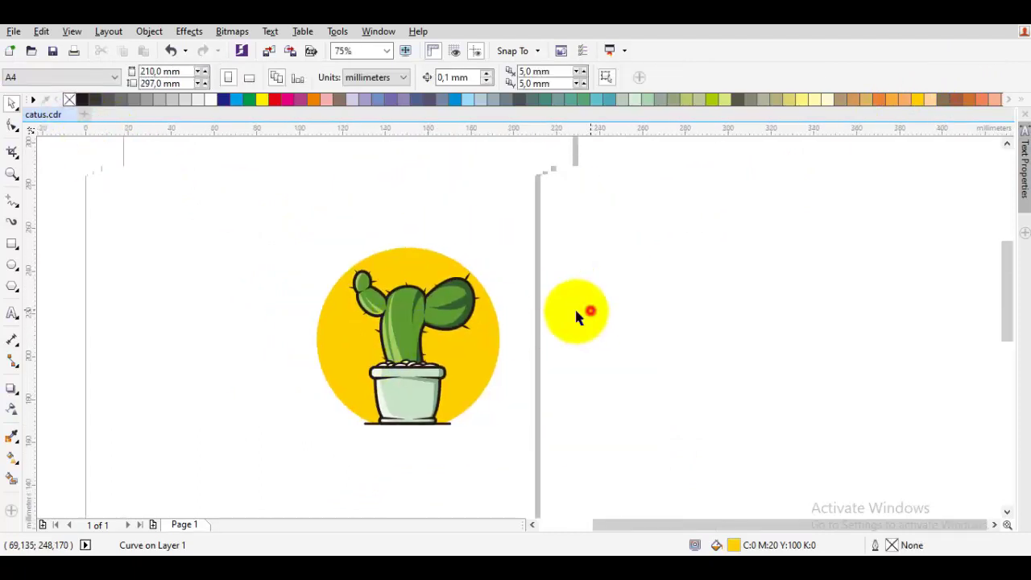
# Enlarge the yellow circle about its centre to about 94.6 x 91 mm
pyautogui.scroll(1, 449, 314)
pyautogui.click(490, 347)
pyautogui.scroll(-2, 490, 347)
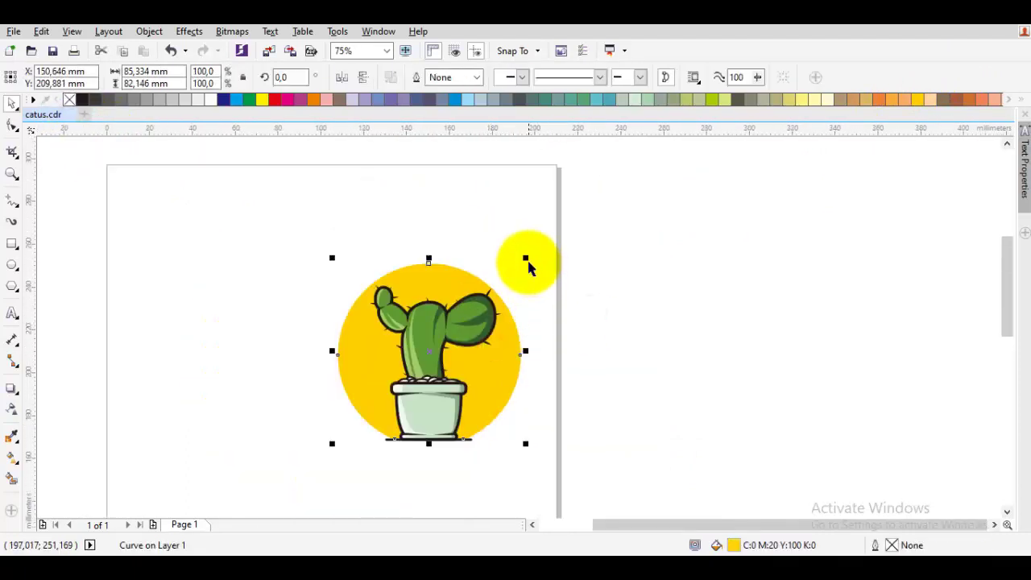
pyautogui.moveTo(529, 256); pyautogui.dragTo(538, 246)
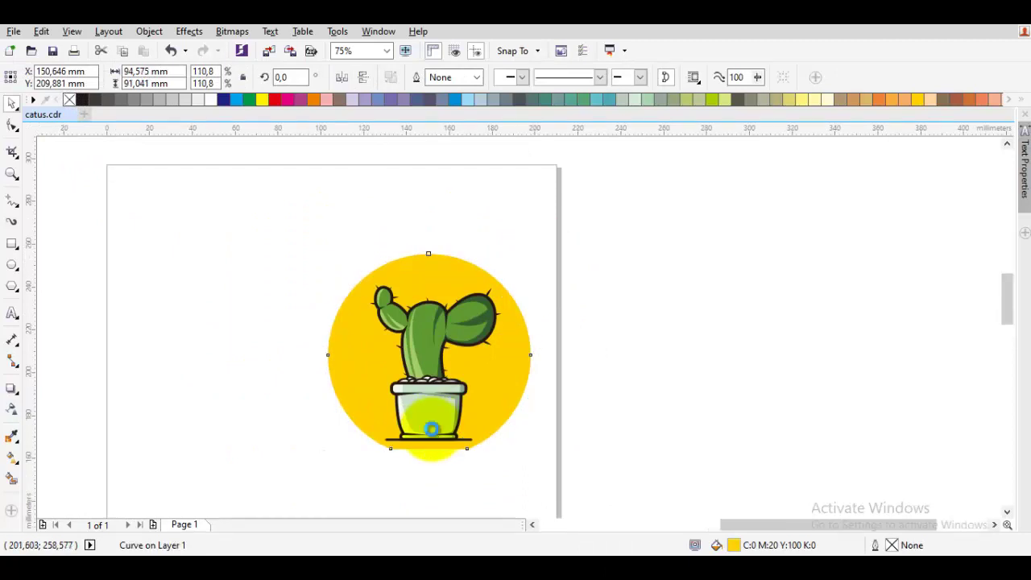
# Move the yellow circle straight up until its flat lower edge meets the ground line
pyautogui.scroll(2, 439, 430)
pyautogui.scroll(2, 475, 434)
pyautogui.moveTo(582, 428); pyautogui.dragTo(593, 389)
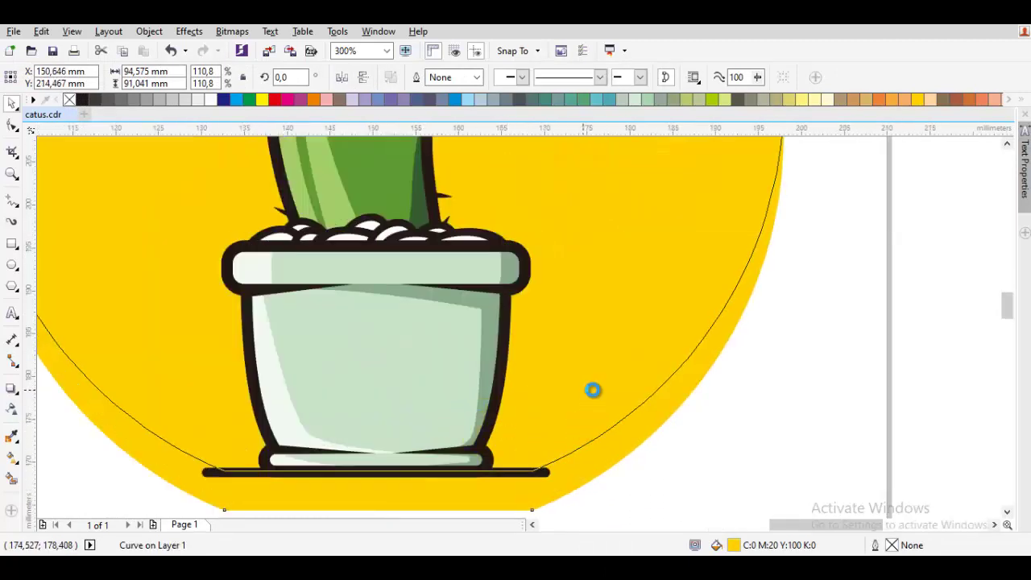
pyautogui.scroll(-4, 592, 388)
pyautogui.click(703, 352)
pyautogui.scroll(2, 607, 356)
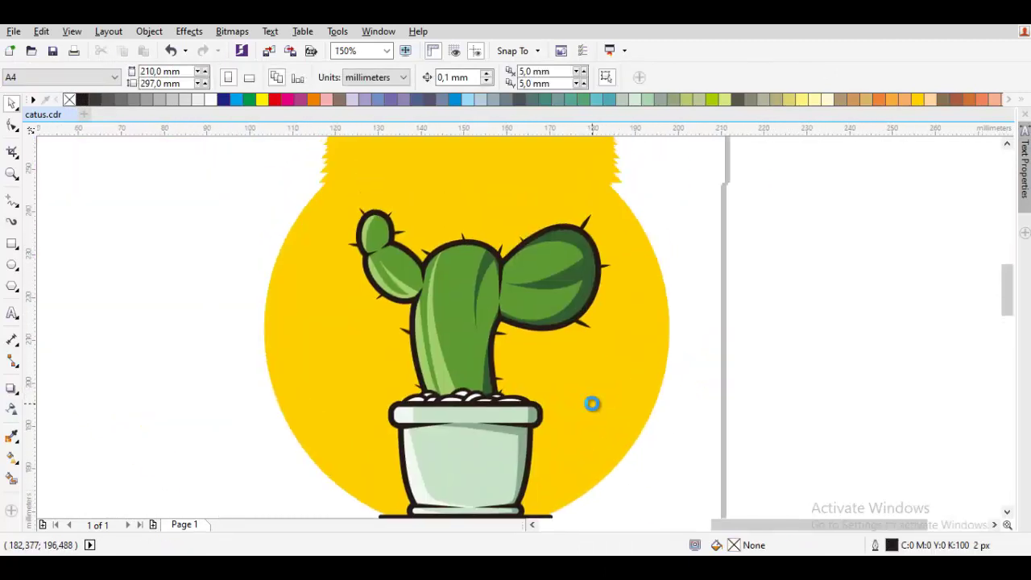
pyautogui.scroll(-2, 601, 271)
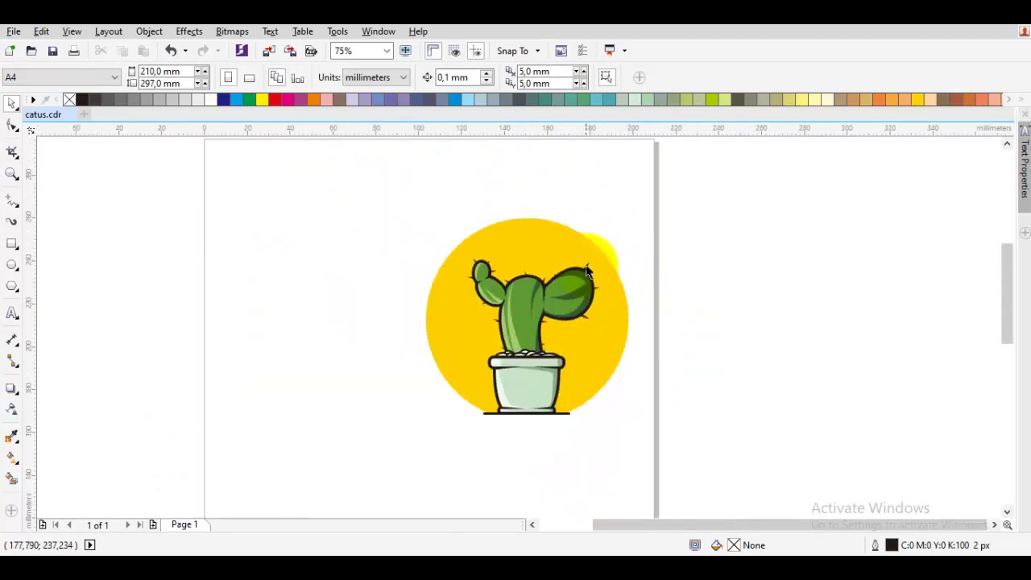
# Draw a circle about 17.6 mm in diameter just outside the yellow circle's upper right edge
pyautogui.press('F7')
pyautogui.scroll(2, 605, 240)
pyautogui.moveTo(642, 237)
pyautogui.mouseDown()
pyautogui.moveTo(683, 278)
pyautogui.moveTo(630, 224)
pyautogui.mouseUp()
# Make two reduced copies of the new circle, about 2.4 mm each, one below it and one to its upper left
pyautogui.scroll(2, 682, 279)
pyautogui.rightClick(631, 224)
pyautogui.moveTo(619, 202); pyautogui.dragTo(654, 288)
pyautogui.scroll(-2, 654, 290)
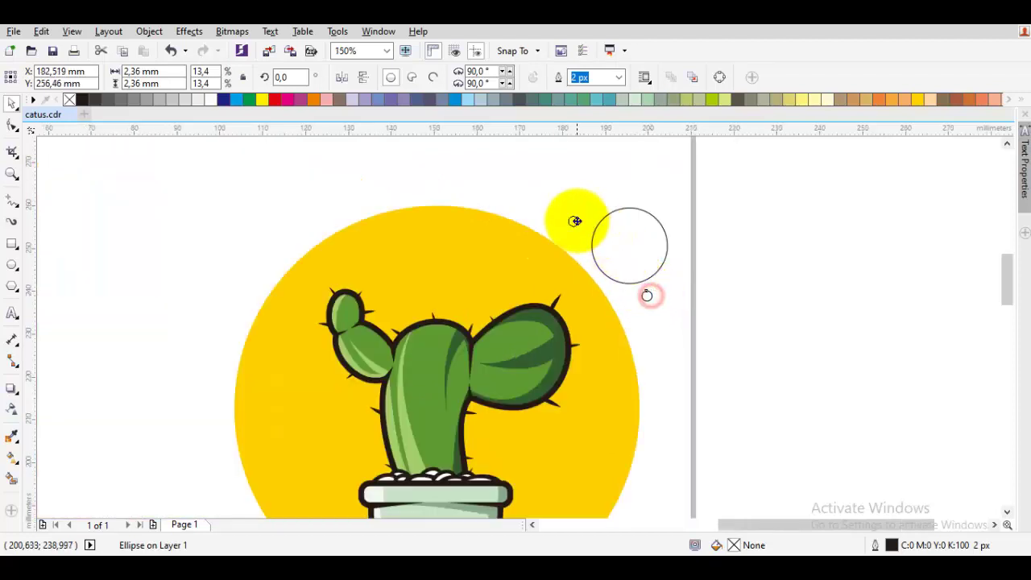
pyautogui.moveTo(586, 229); pyautogui.dragTo(582, 228)
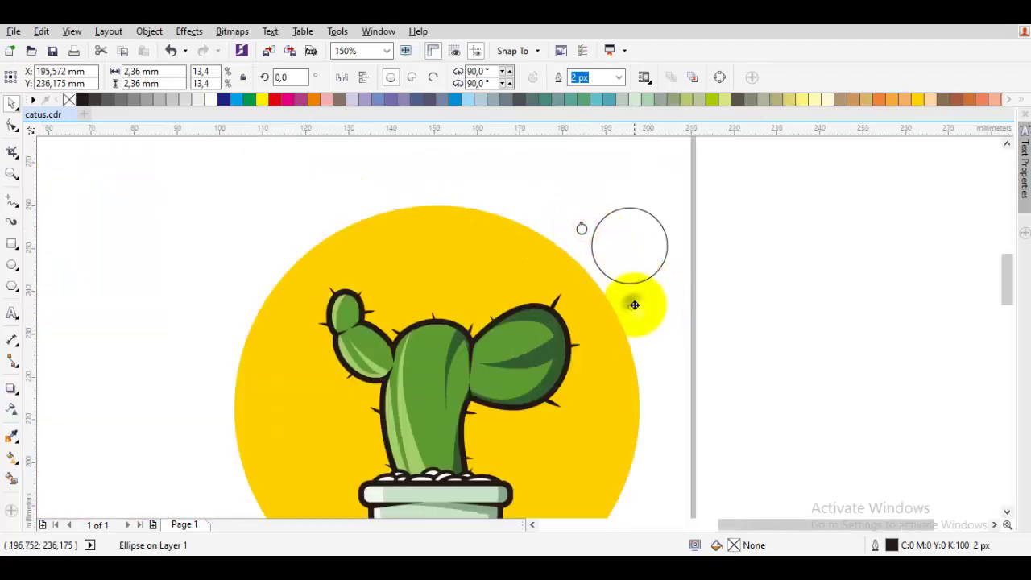
# Enlarge the lower small circle to about 4.6 mm and the upper-left small circle slightly
pyautogui.scroll(2, 633, 298)
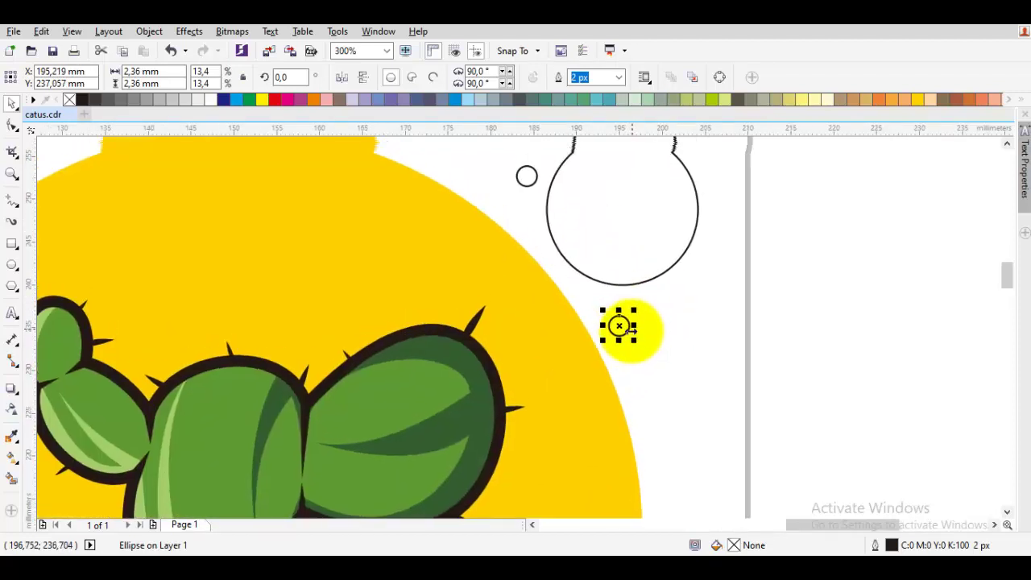
pyautogui.moveTo(634, 311)
pyautogui.mouseDown()
pyautogui.moveTo(633, 299)
pyautogui.moveTo(643, 300)
pyautogui.mouseUp()
pyautogui.keyDown('shift'); pyautogui.click(609, 255); pyautogui.keyUp('shift')
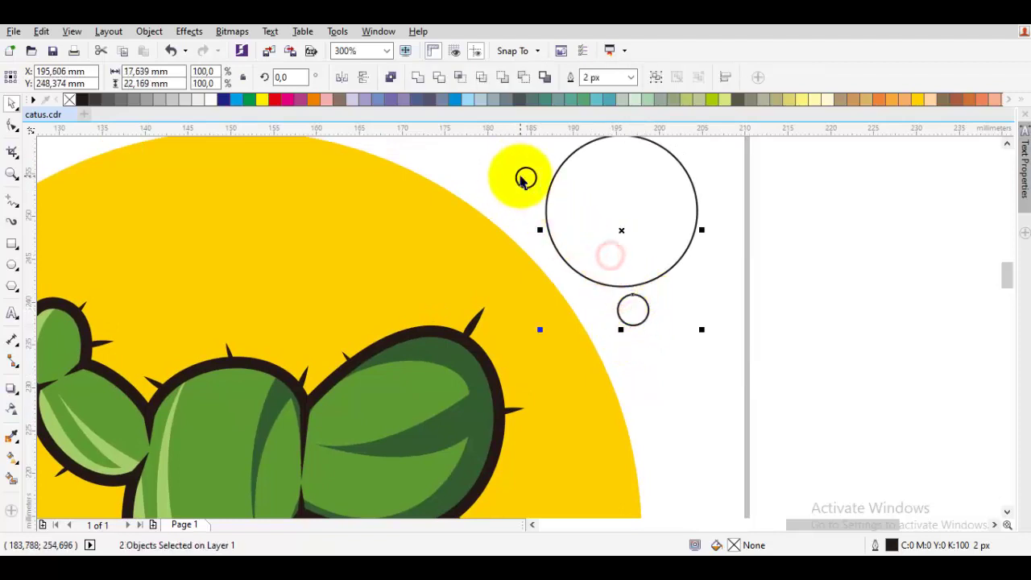
pyautogui.click(526, 187)
pyautogui.moveTo(541, 190)
pyautogui.mouseDown()
pyautogui.moveTo(523, 175)
pyautogui.moveTo(541, 207)
pyautogui.mouseUp()
pyautogui.keyDown('shift'); pyautogui.click(593, 229); pyautogui.keyUp('shift')
pyautogui.click(702, 341)
pyautogui.click(627, 311)
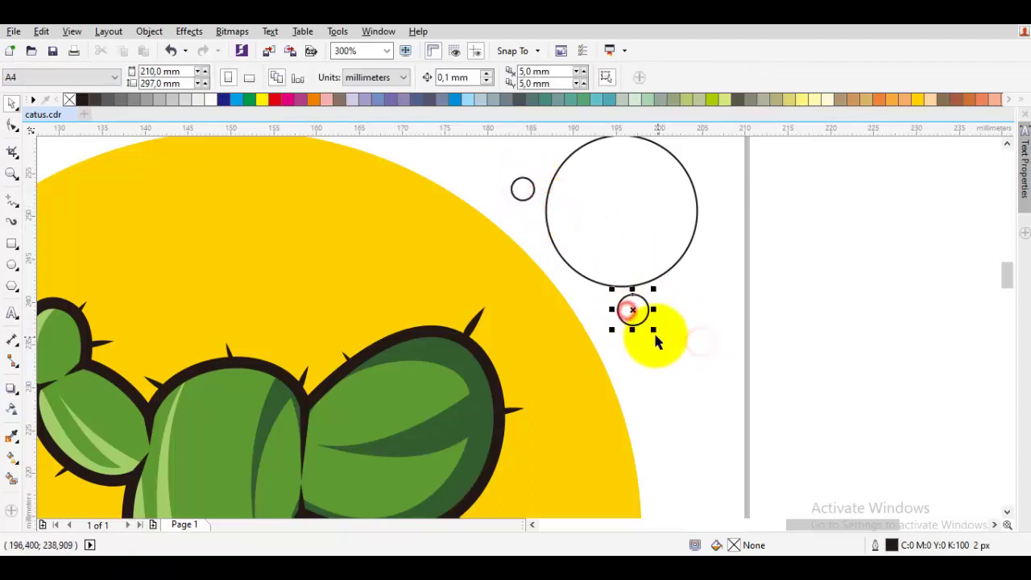
pyautogui.moveTo(653, 330); pyautogui.dragTo(666, 341)
# Weld the 17.6 mm circle and the upper-left small circle to the yellow background circle
pyautogui.moveTo(720, 381); pyautogui.dragTo(503, 171)
pyautogui.keyDown('shift'); pyautogui.click(597, 209); pyautogui.keyUp('shift')
pyautogui.keyDown('shift'); pyautogui.click(488, 245); pyautogui.keyUp('shift')
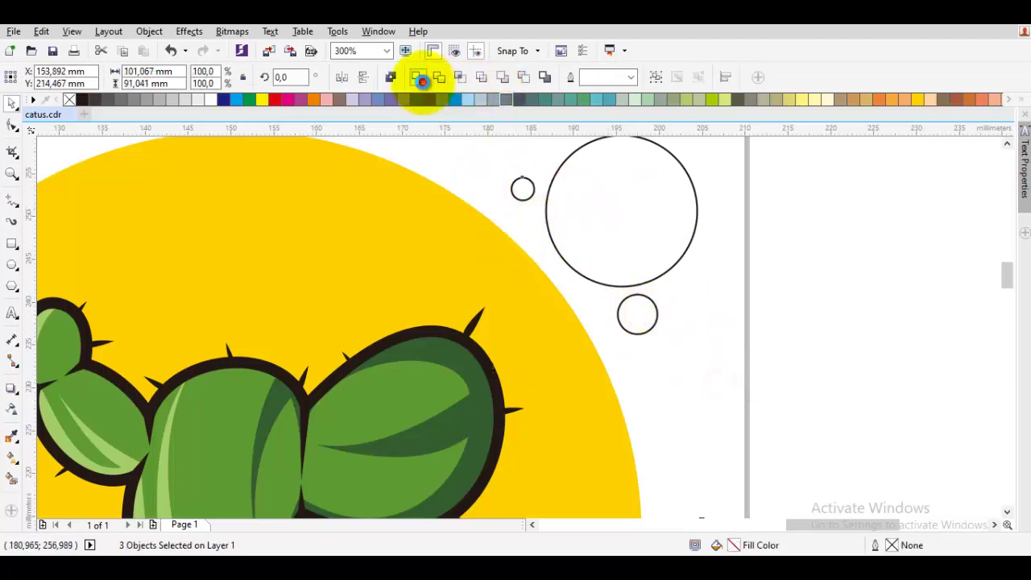
pyautogui.click(422, 80)
pyautogui.scroll(-3, 782, 271)
# Enlarge the remaining outlined small circle further and shift it slightly down, away from the medium circle
pyautogui.click(690, 300)
pyautogui.scroll(3, 722, 324)
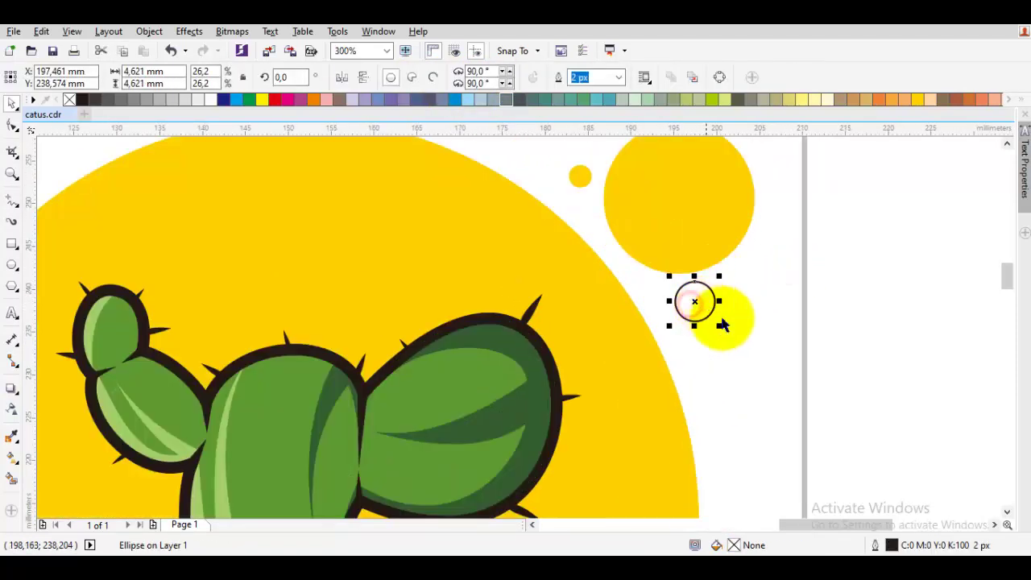
pyautogui.click(725, 333)
pyautogui.click(706, 312)
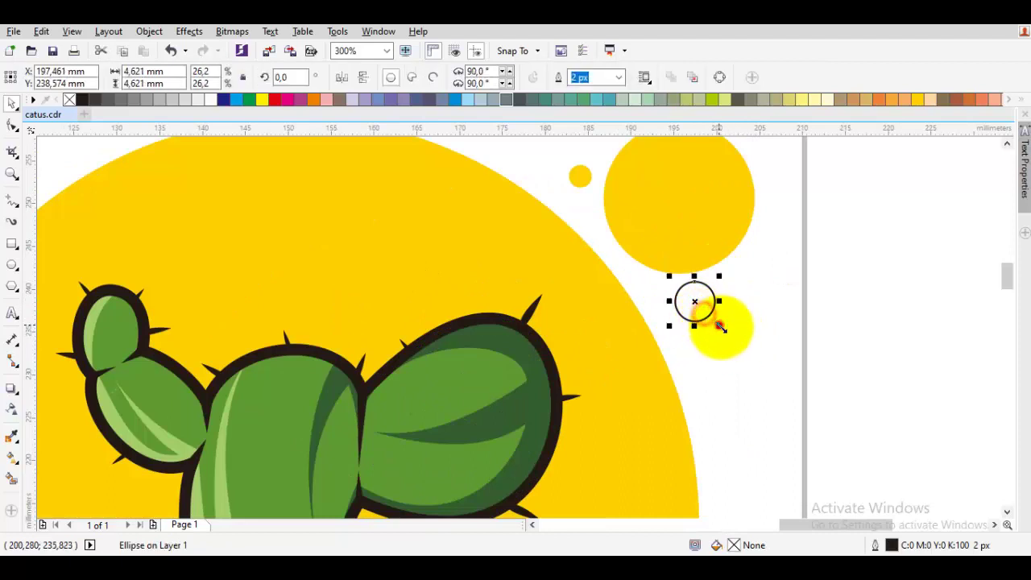
pyautogui.moveTo(717, 324); pyautogui.dragTo(734, 340)
pyautogui.moveTo(715, 324); pyautogui.dragTo(703, 336)
# Weld the remaining small circle to the yellow background shape
pyautogui.keyDown('shift'); pyautogui.click(641, 335); pyautogui.keyUp('shift')
pyautogui.click(417, 78)
pyautogui.click(877, 329)
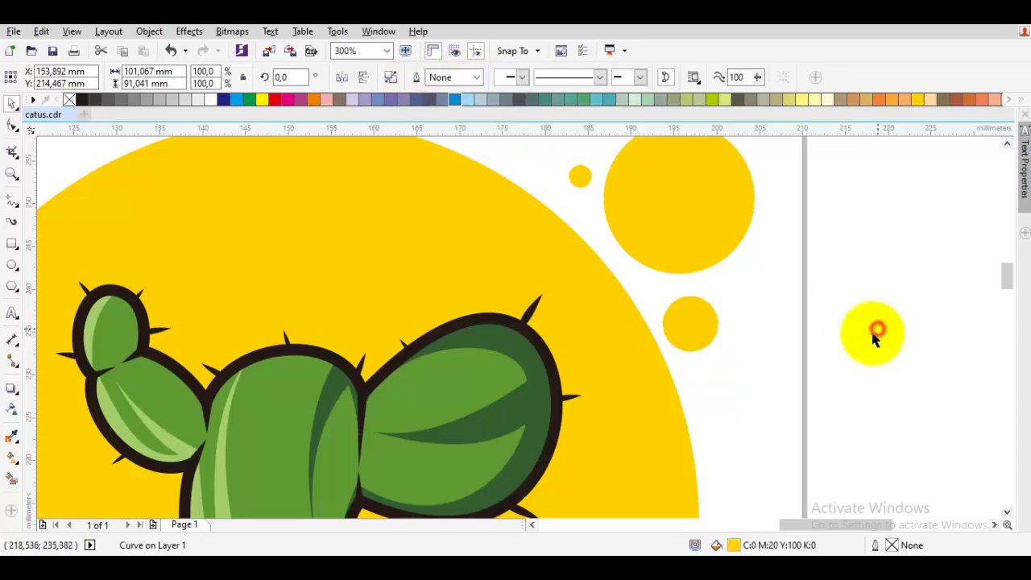
pyautogui.click(876, 338)
# Group the cactus illustration and the yellow background shape as one object
pyautogui.scroll(-4, 814, 375)
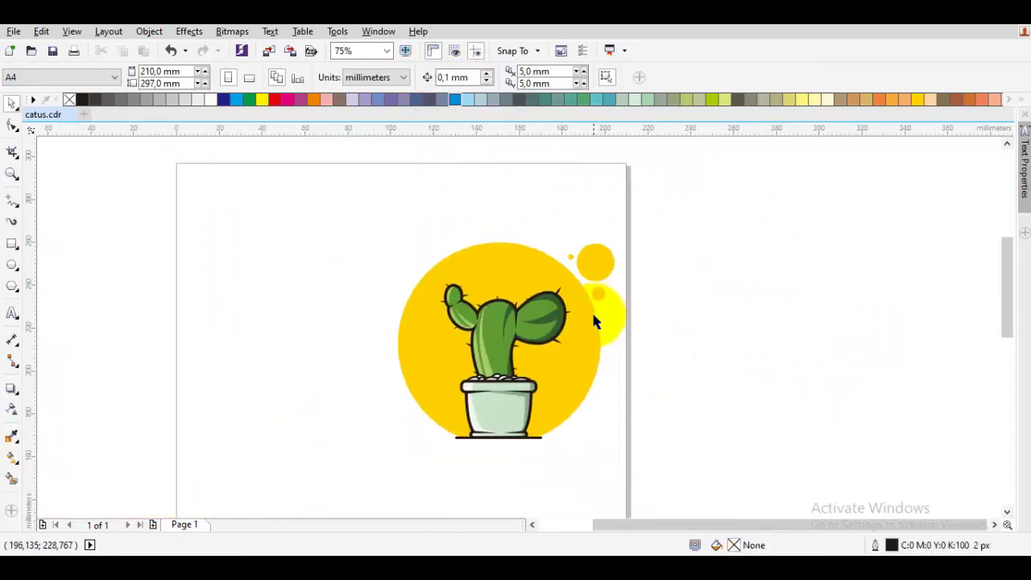
pyautogui.moveTo(594, 315); pyautogui.dragTo(582, 319)
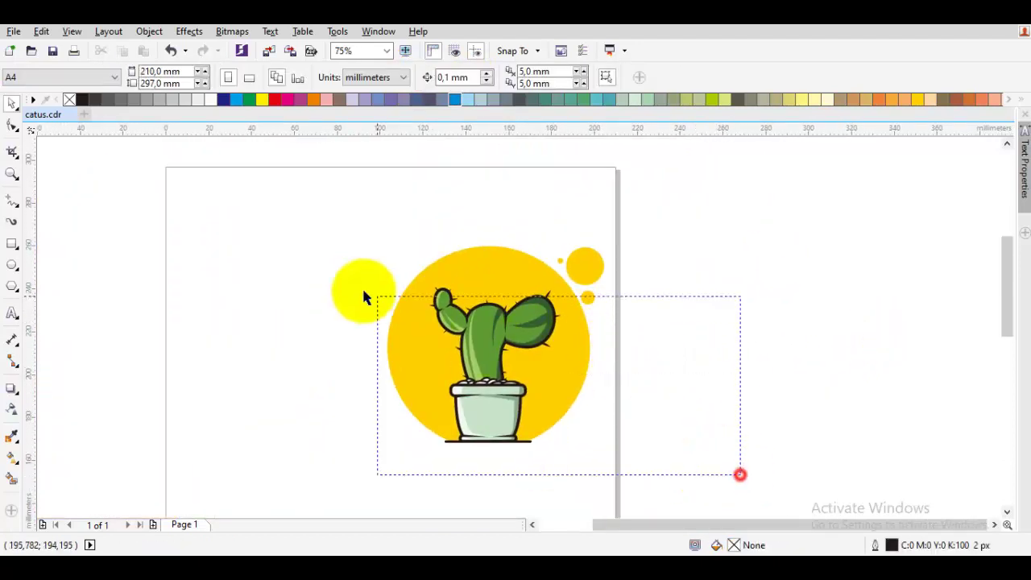
pyautogui.moveTo(363, 293); pyautogui.dragTo(382, 223)
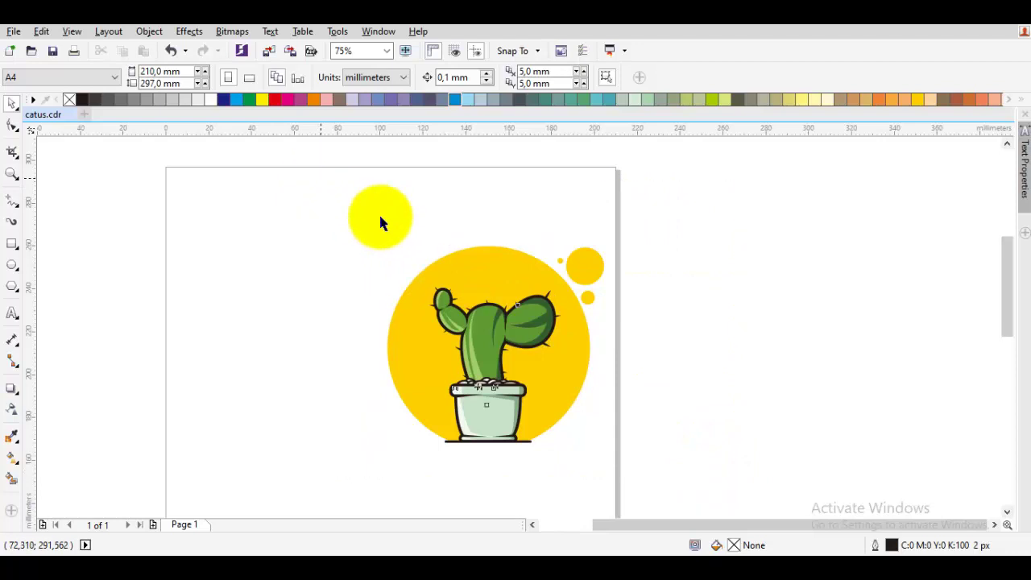
pyautogui.rightClick(488, 310)
pyautogui.click(524, 299)
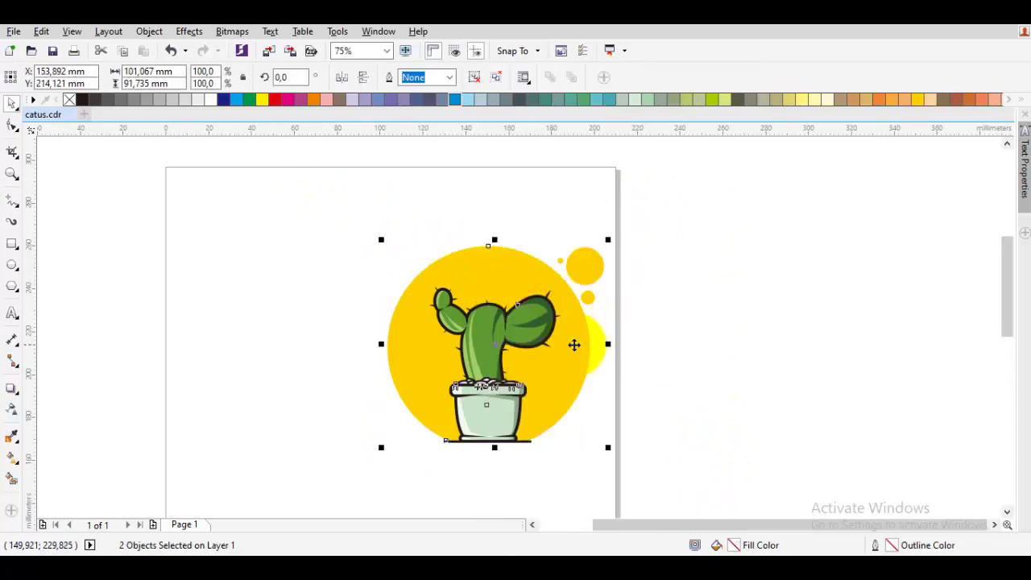
pyautogui.scroll(2, 573, 345)
pyautogui.scroll(-2, 534, 325)
pyautogui.click(626, 306)
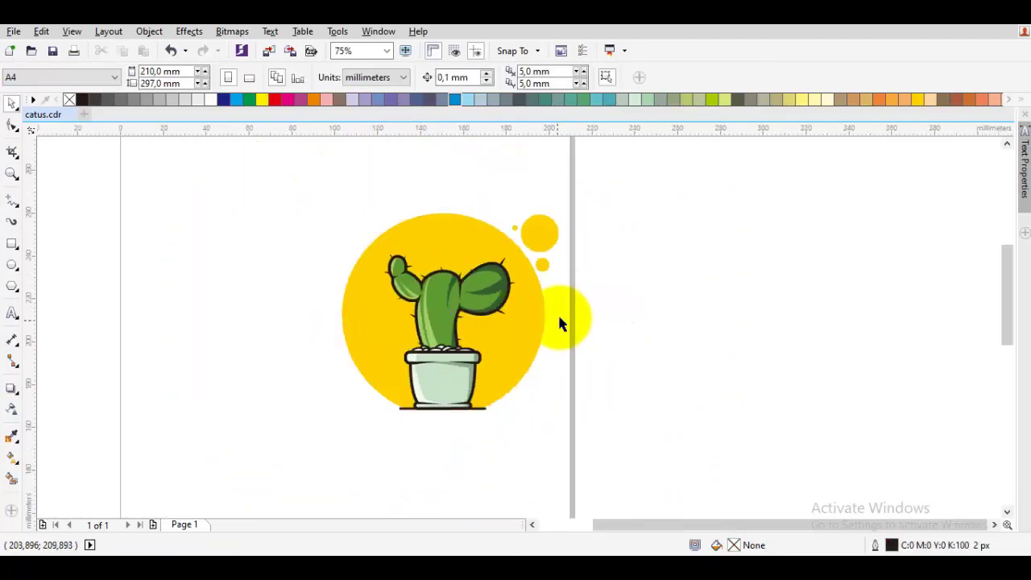
pyautogui.scroll(2, 557, 312)
pyautogui.click(667, 313)
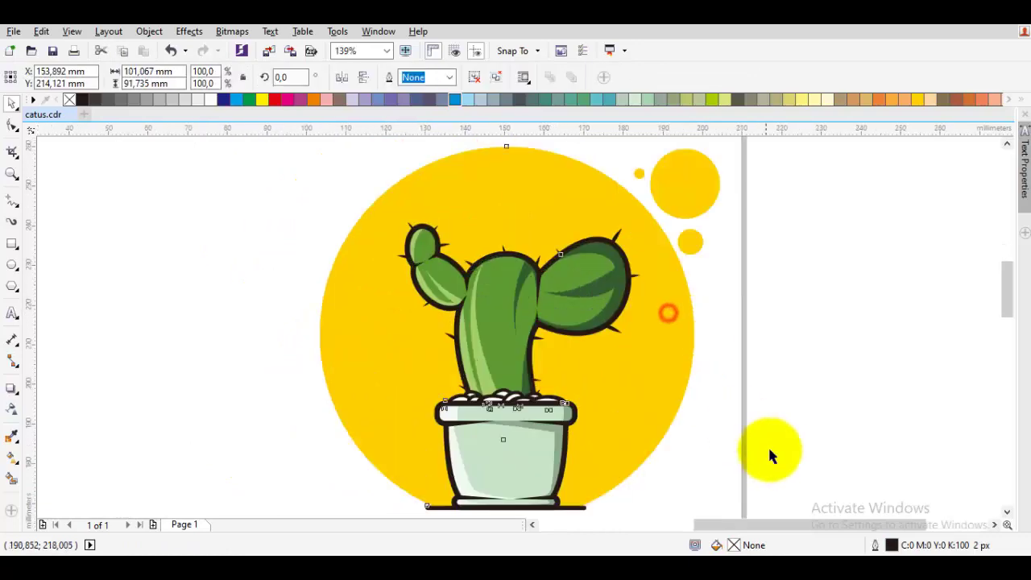
pyautogui.click(728, 464)
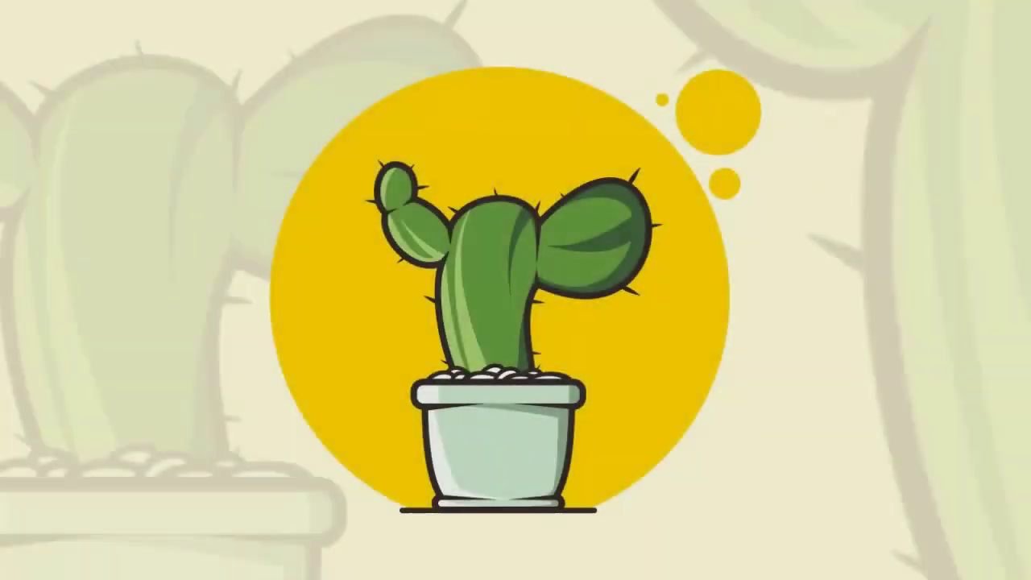